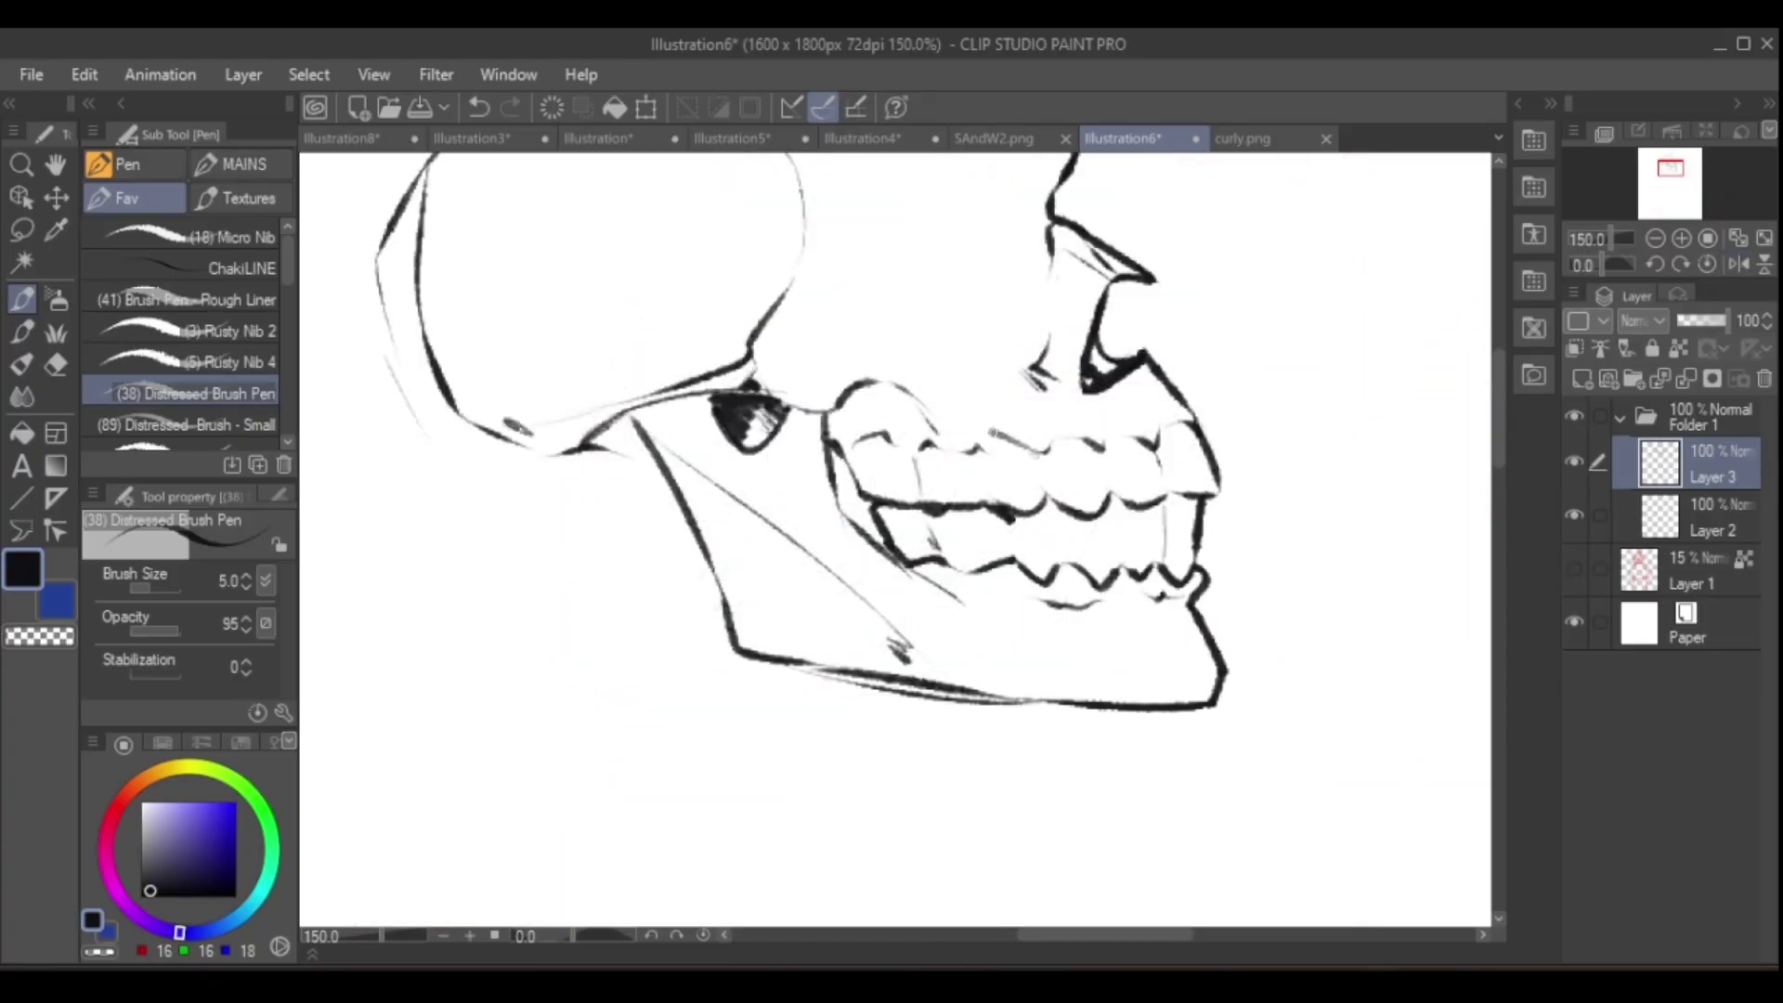
- Check the skull in mirrored view and refine its jaw and teeth lines, adding black shading behind the molars
{"action": "left_click", "coordinate": [1733, 265]}
{"action": "key", "text": "m"}
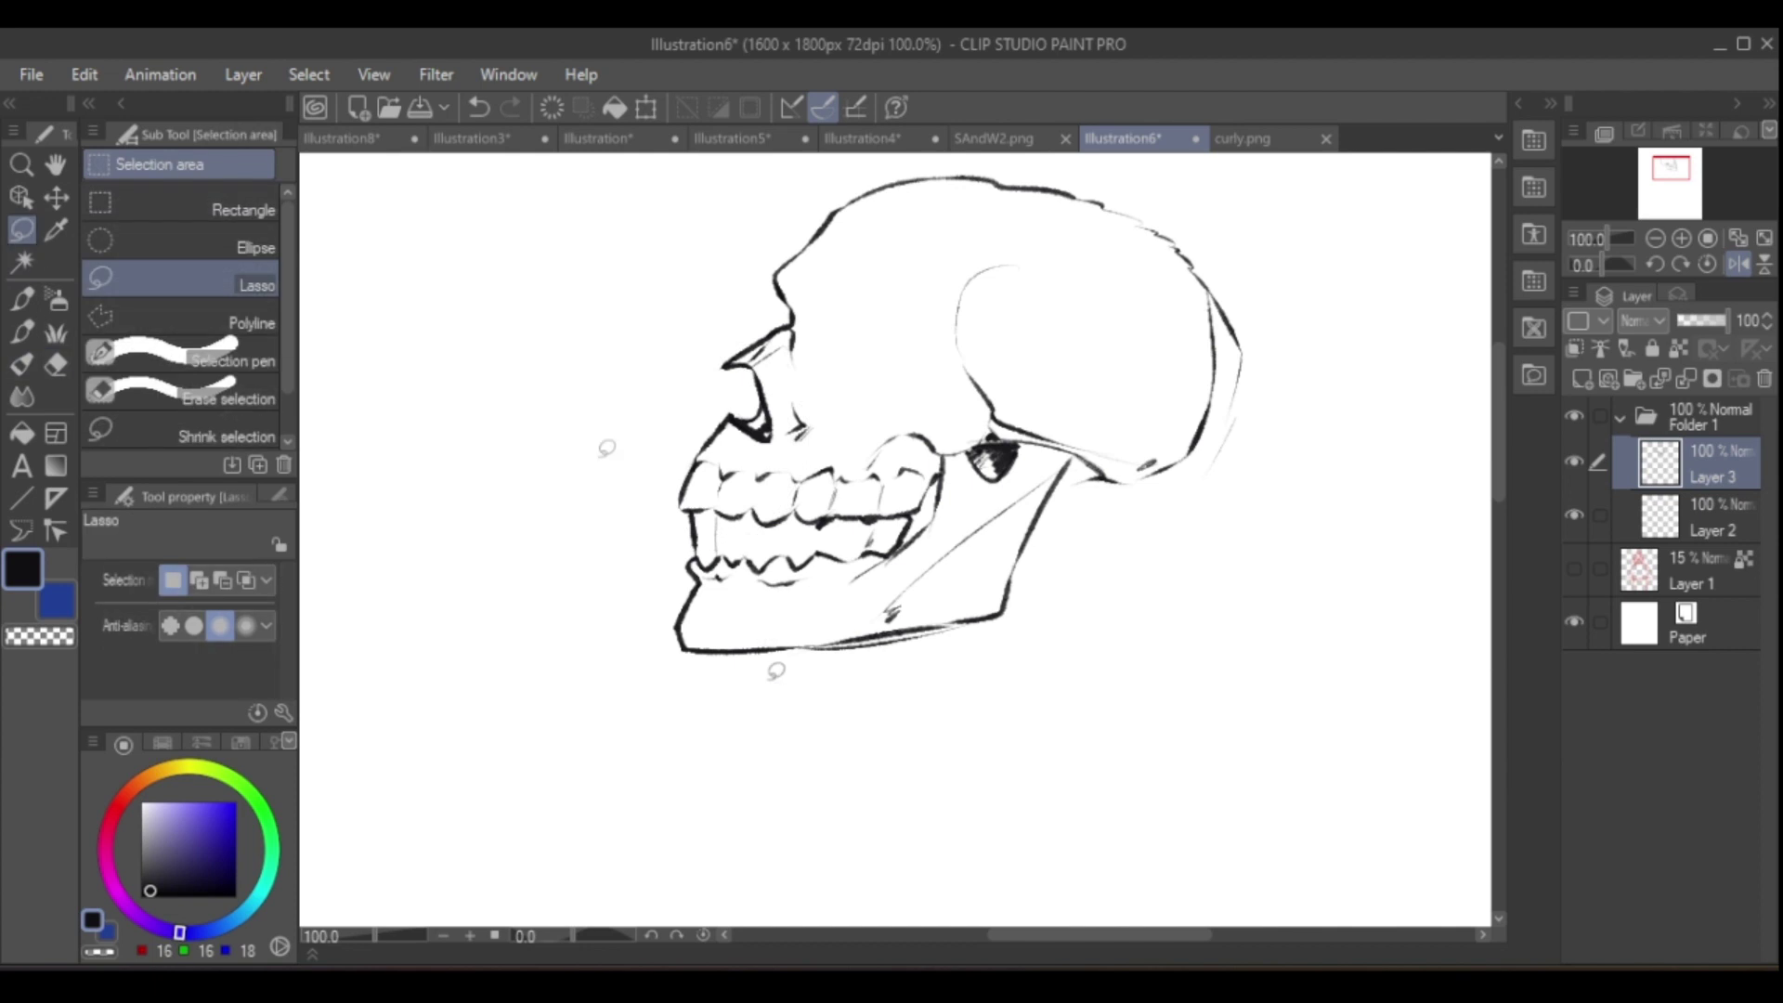
{"action": "left_click", "coordinate": [814, 917]}
{"action": "key", "text": "ctrl+d"}
{"action": "key", "text": "p"}
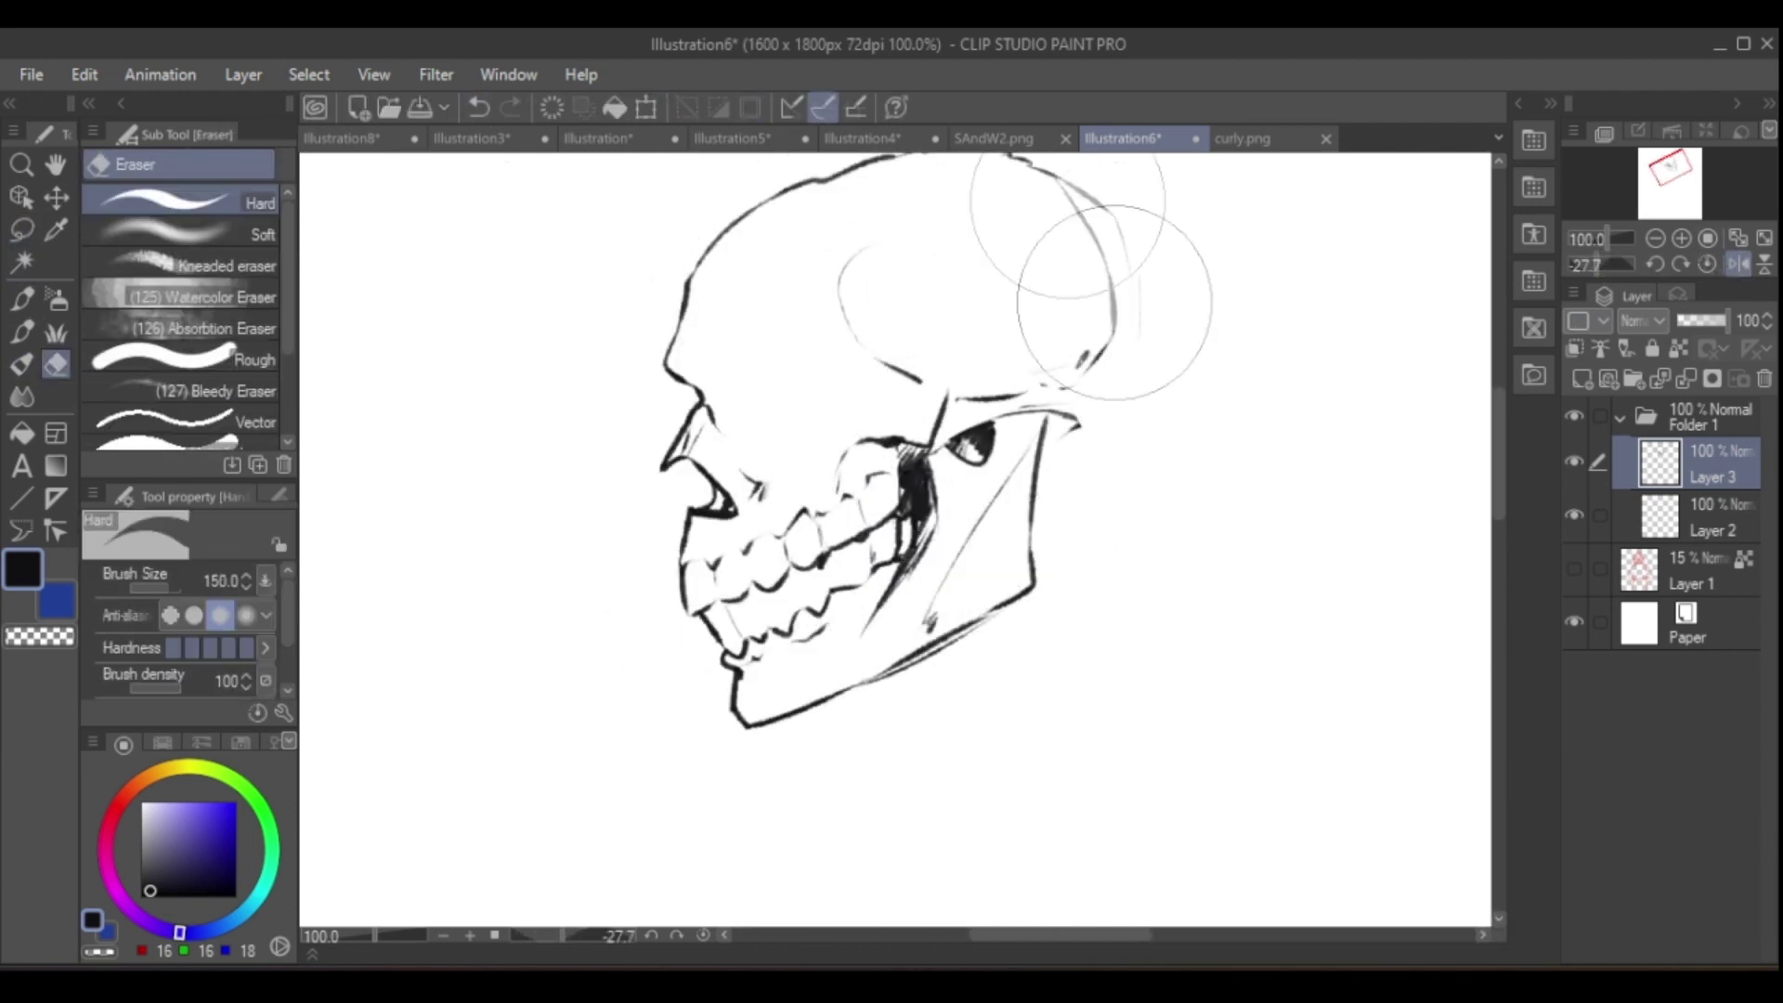
- Consult the side-view skull reference on Pinterest, then ink the eye socket, the cheekbone and the back of the cranium
{"action": "left_click", "coordinate": [1696, 266]}
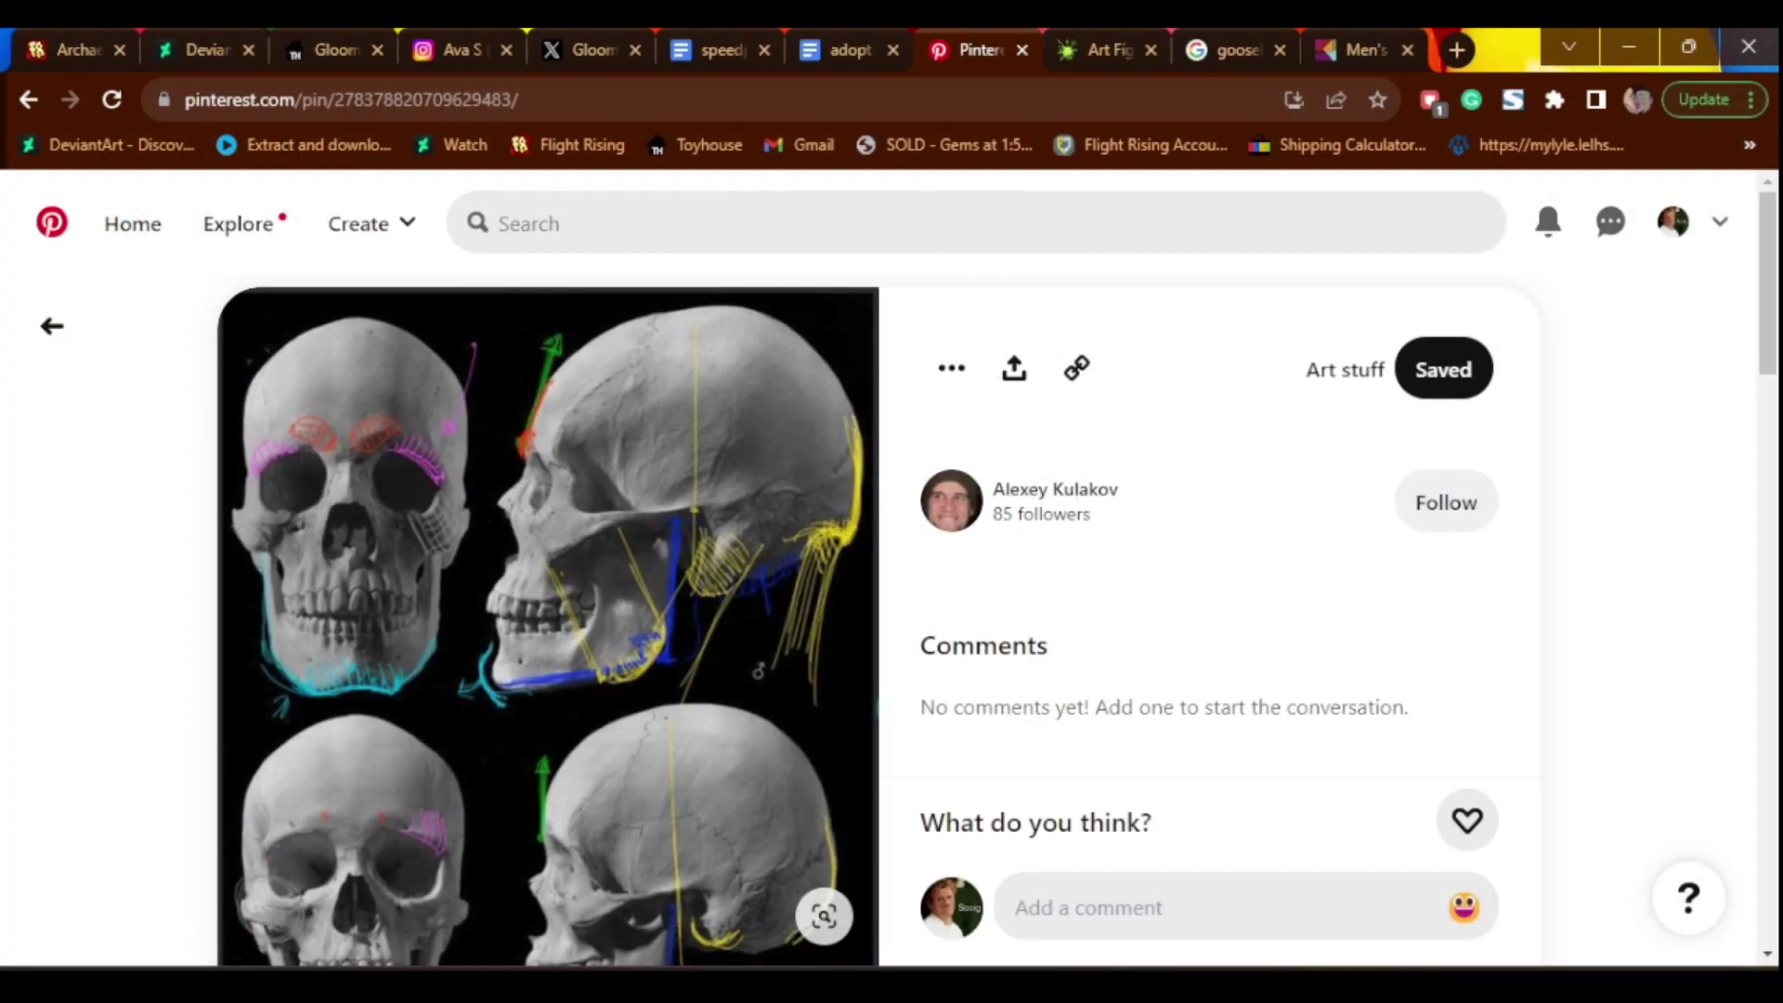
{"action": "scroll", "coordinate": [1235, 650], "scroll_direction": "down", "scroll_amount": 5}
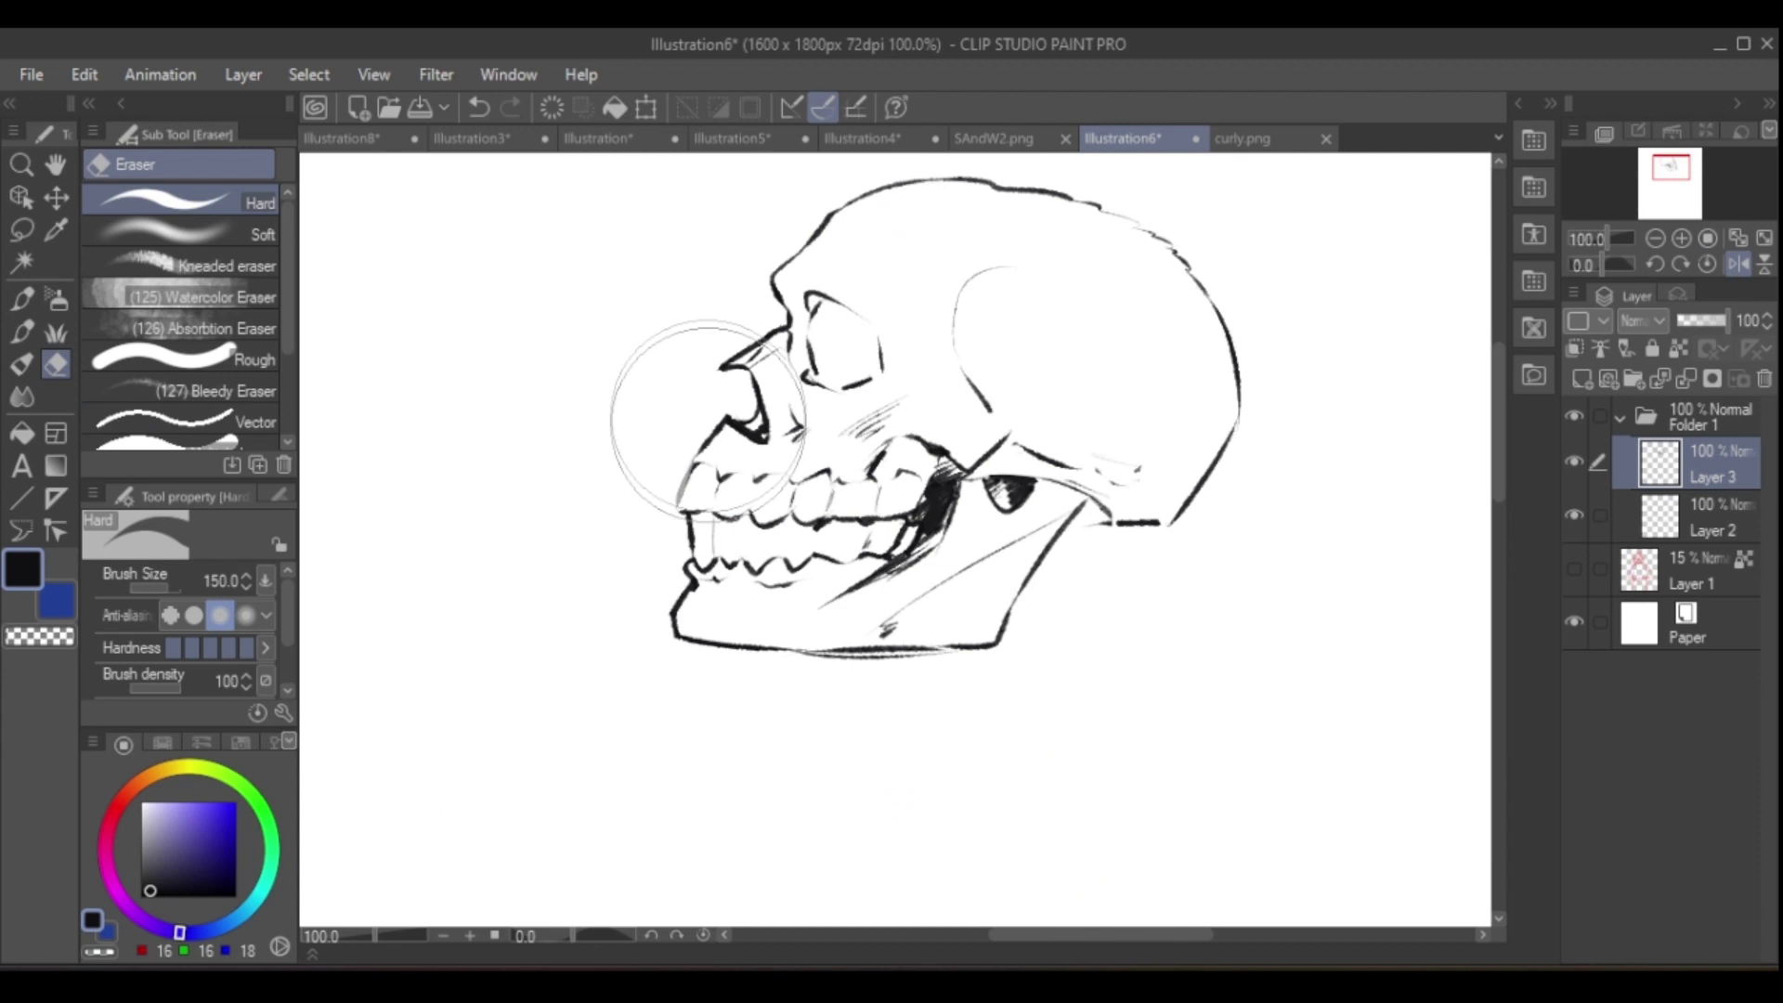
{"action": "scroll", "coordinate": [737, 447], "scroll_direction": "up", "scroll_amount": 1}
{"action": "key", "text": "h"}
{"action": "left_click", "coordinate": [1739, 266]}
{"action": "left_click", "coordinate": [1737, 268]}
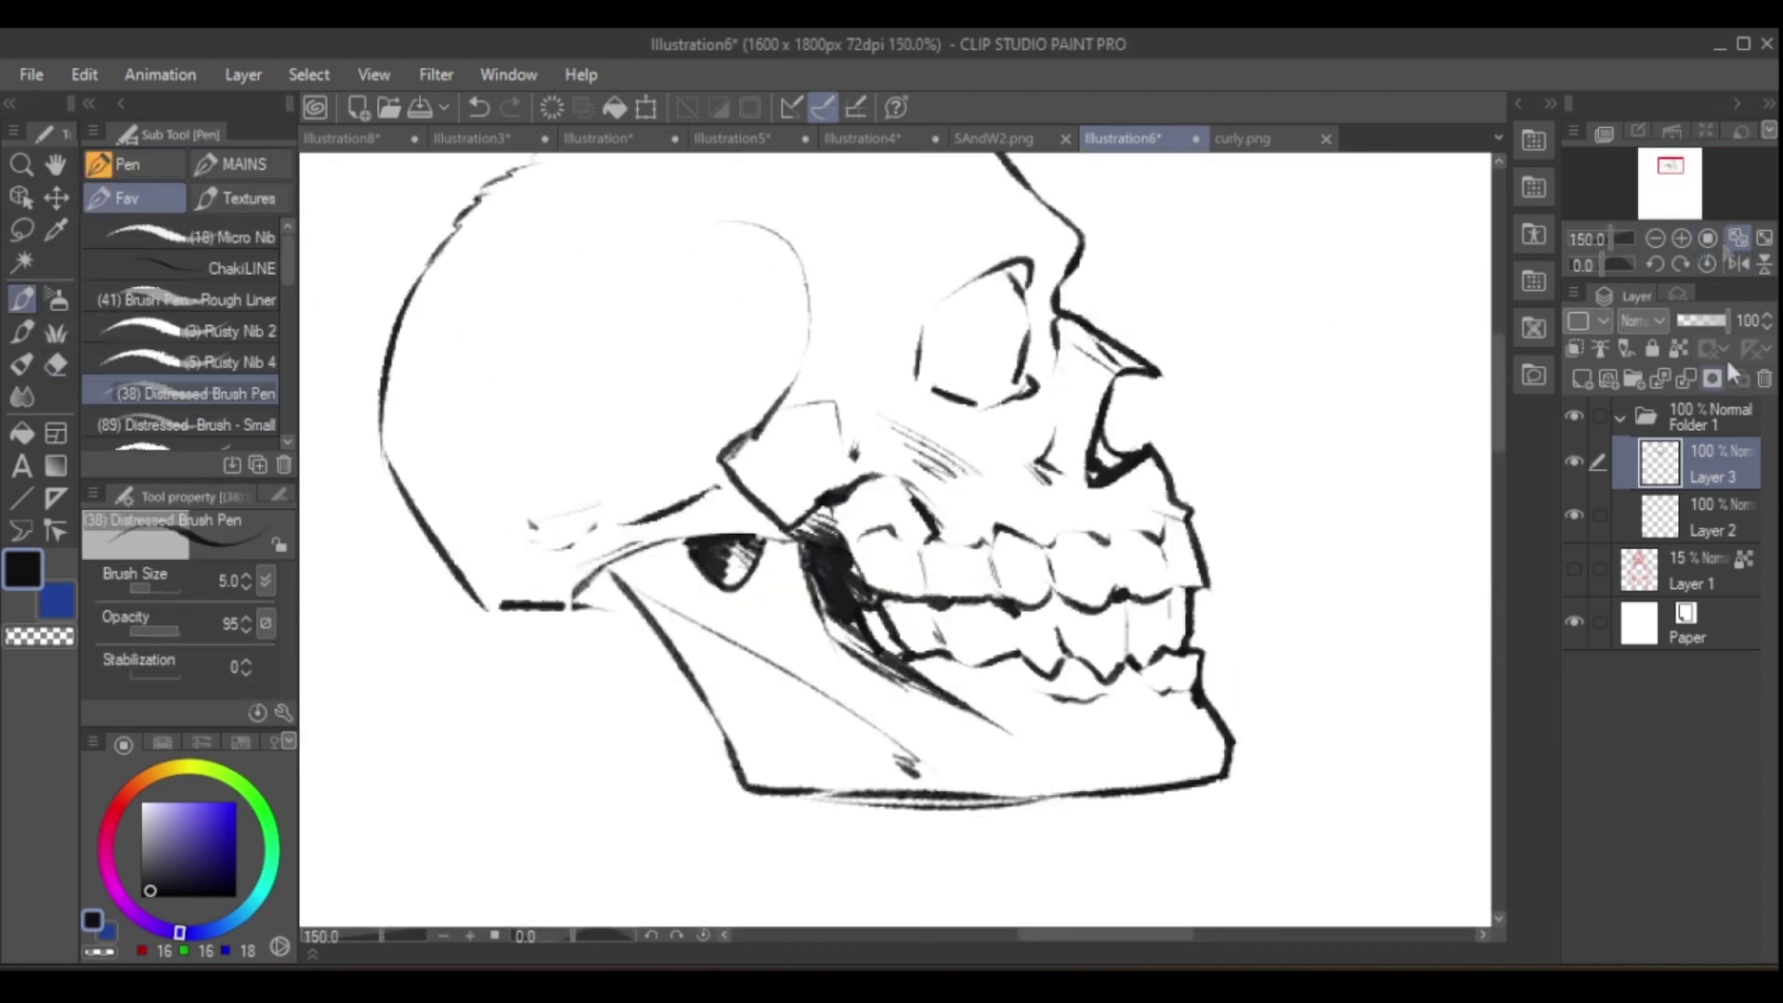
- Consult the skeleton drawing in curly.png, then ink the goggles on the forehead and an eye inside the socket of Illustration6
{"action": "left_click", "coordinate": [1737, 267]}
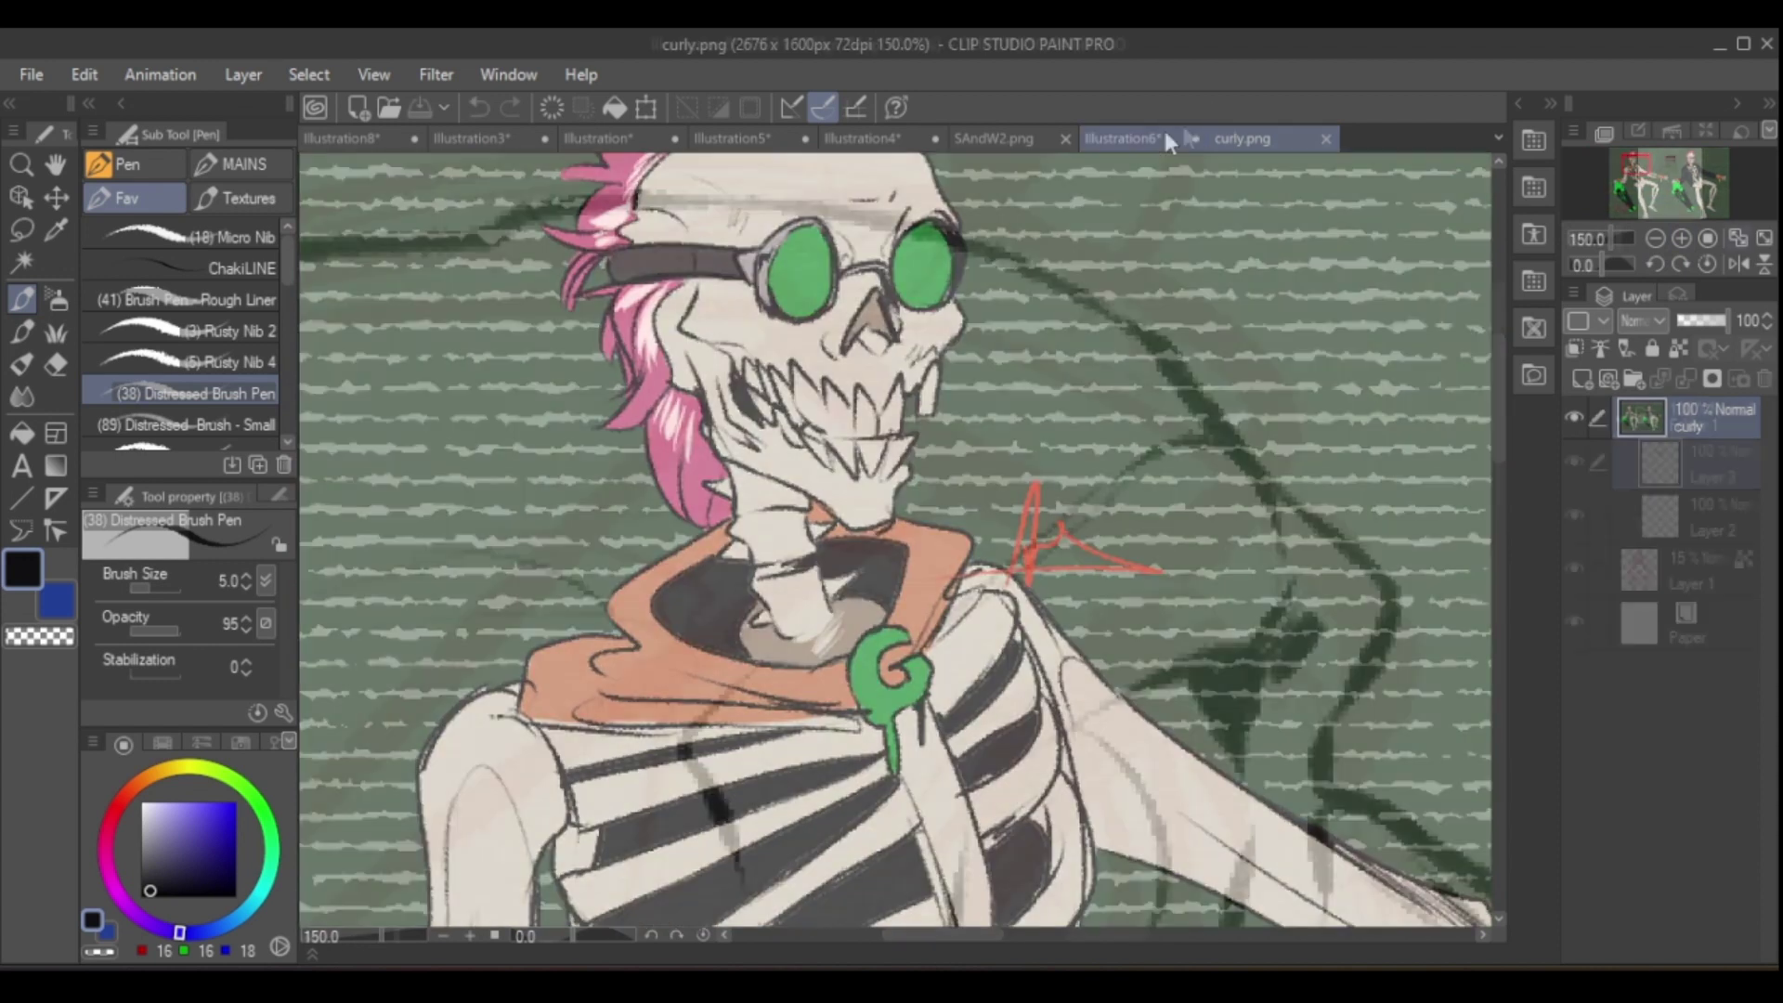
{"action": "left_click", "coordinate": [1168, 141]}
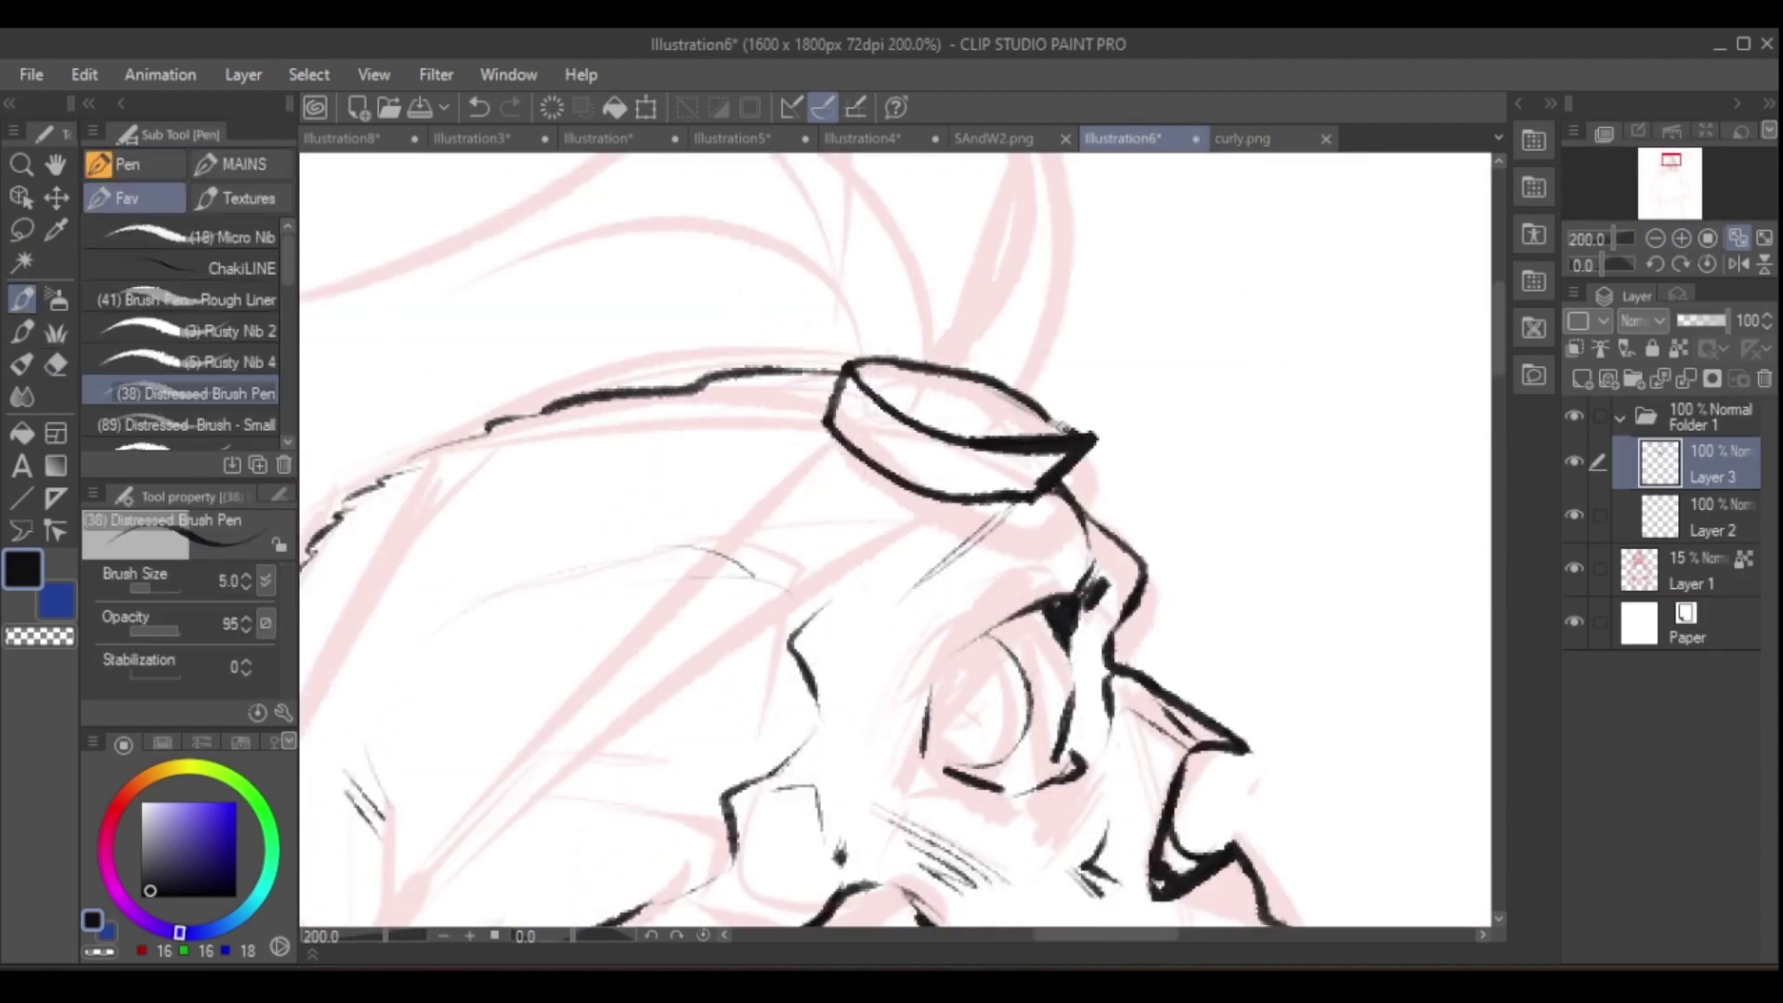
{"action": "key", "text": "h"}
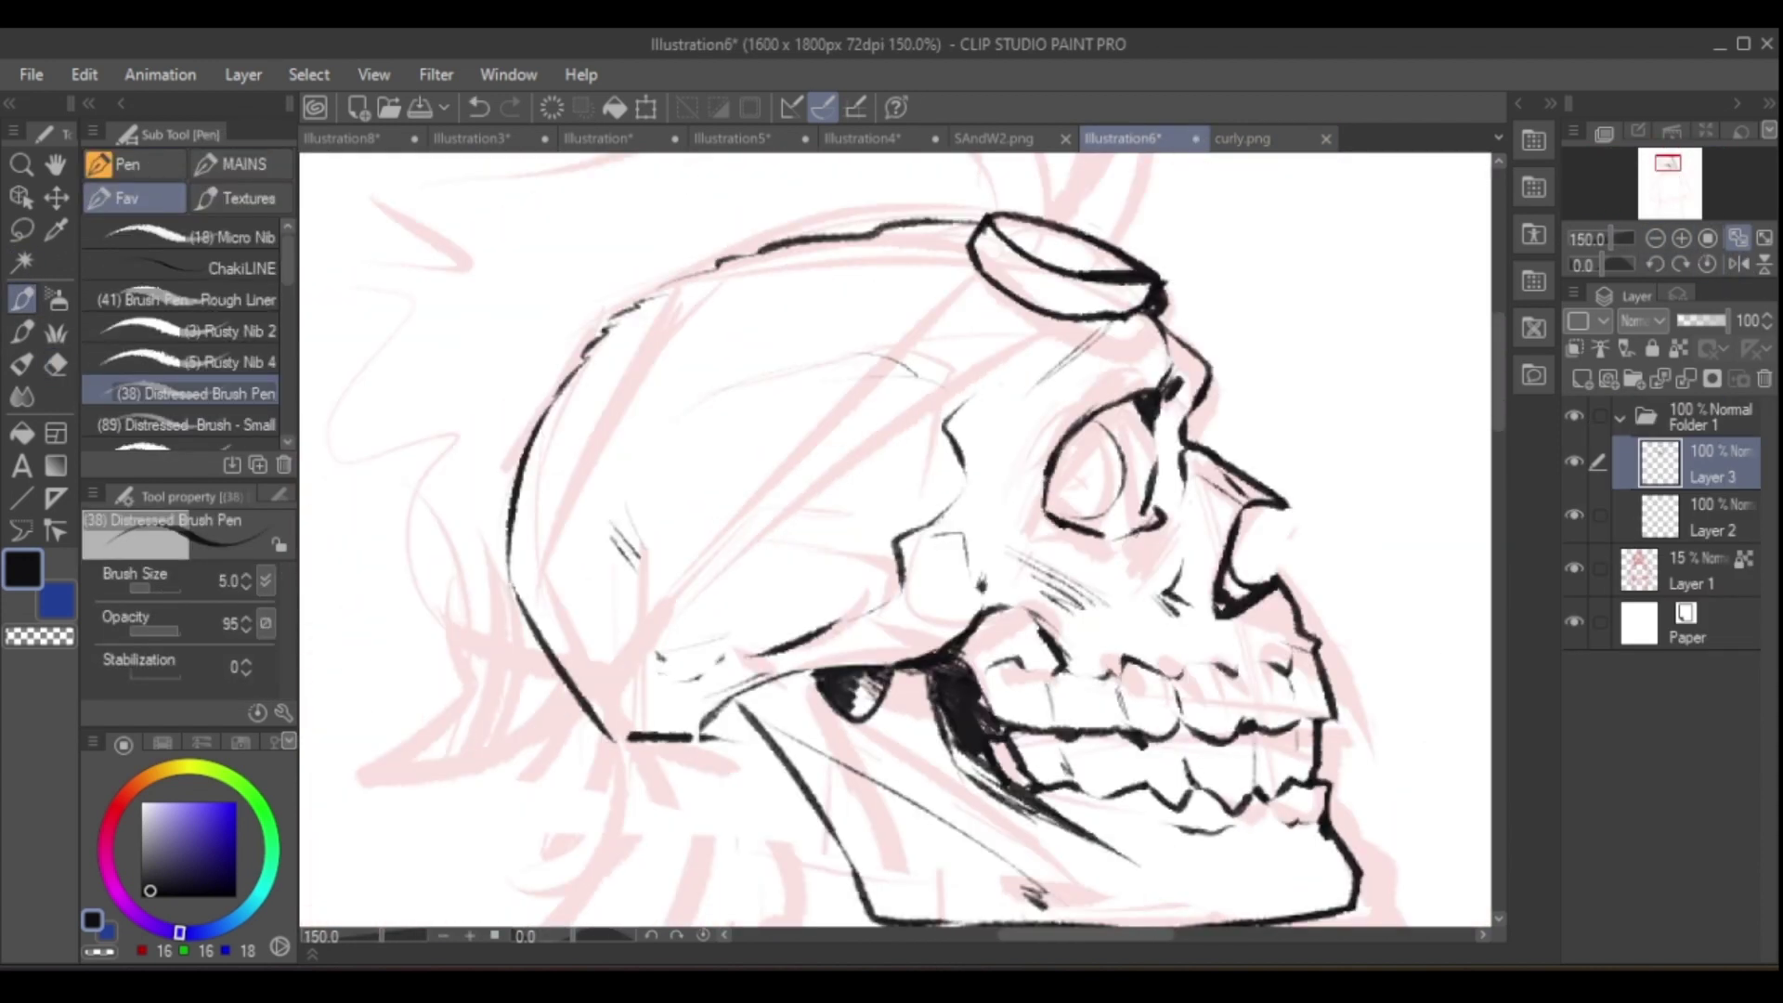
{"action": "key", "text": "h"}
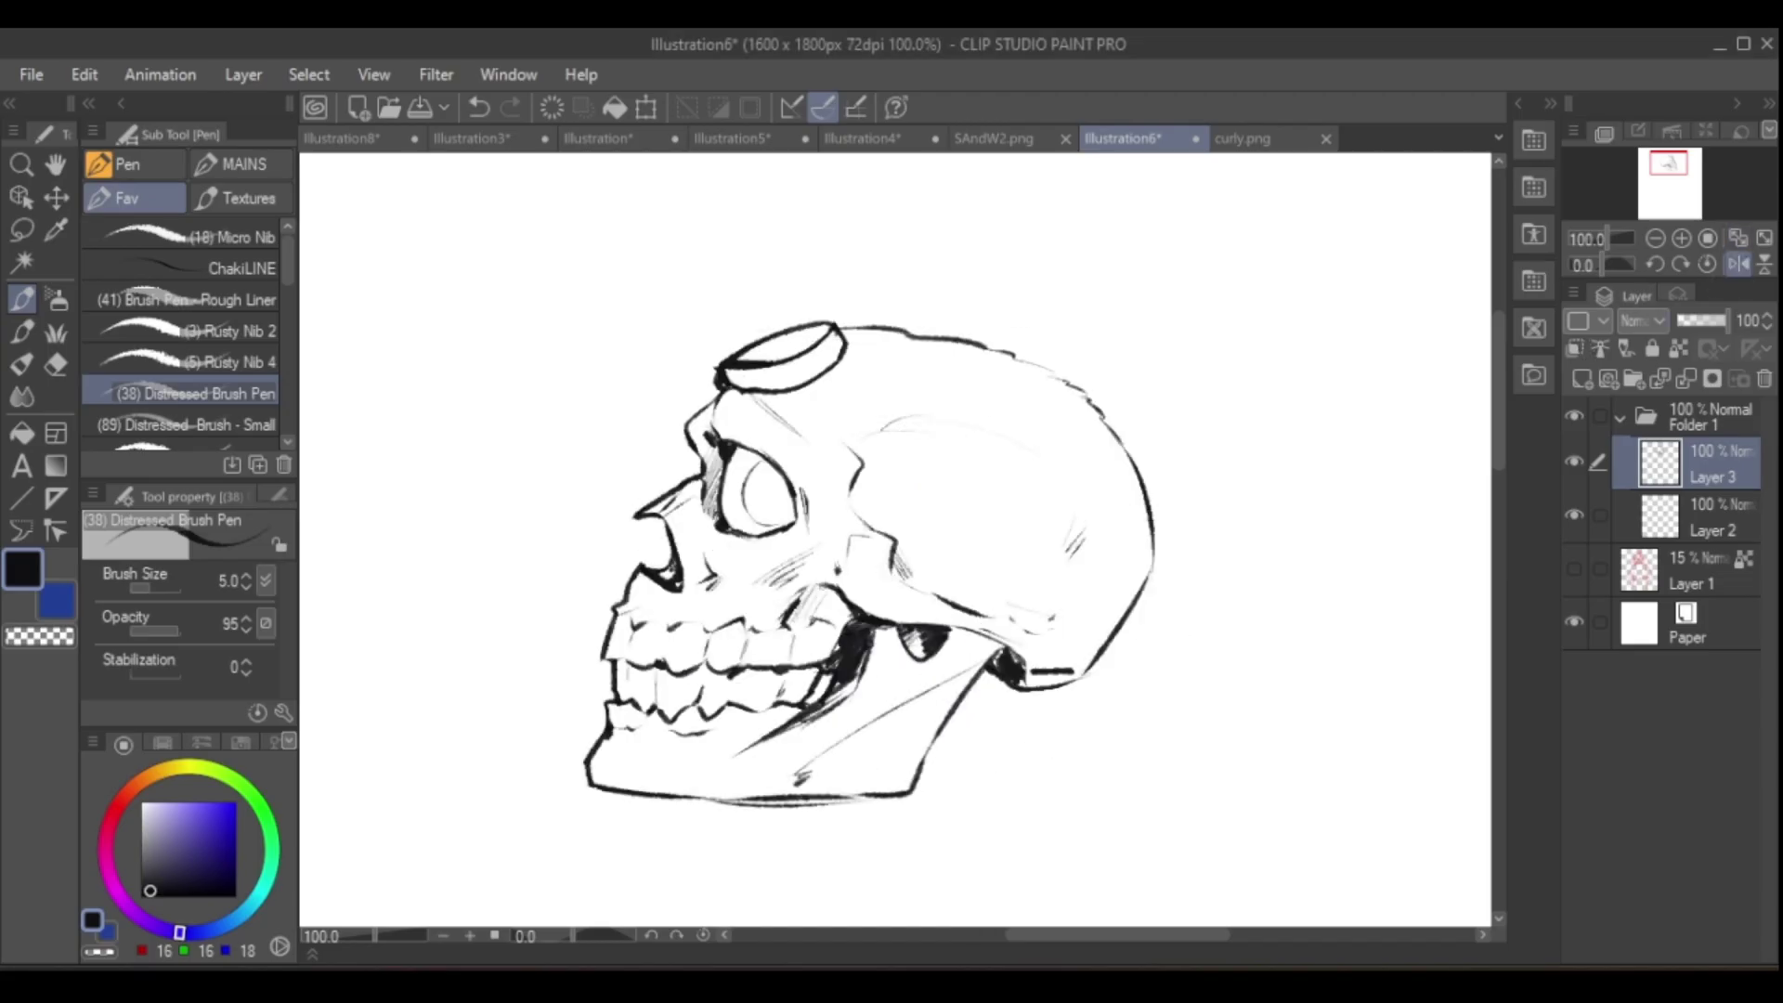
- Refine the goggles and add hatching around the eye socket and upper cheek with the Distressed Brush Pen
{"action": "key", "text": "e"}
{"action": "left_click", "coordinate": [24, 300]}
{"action": "key", "text": "h"}
{"action": "key", "text": "h"}
{"action": "key", "text": "ctrl+equal"}
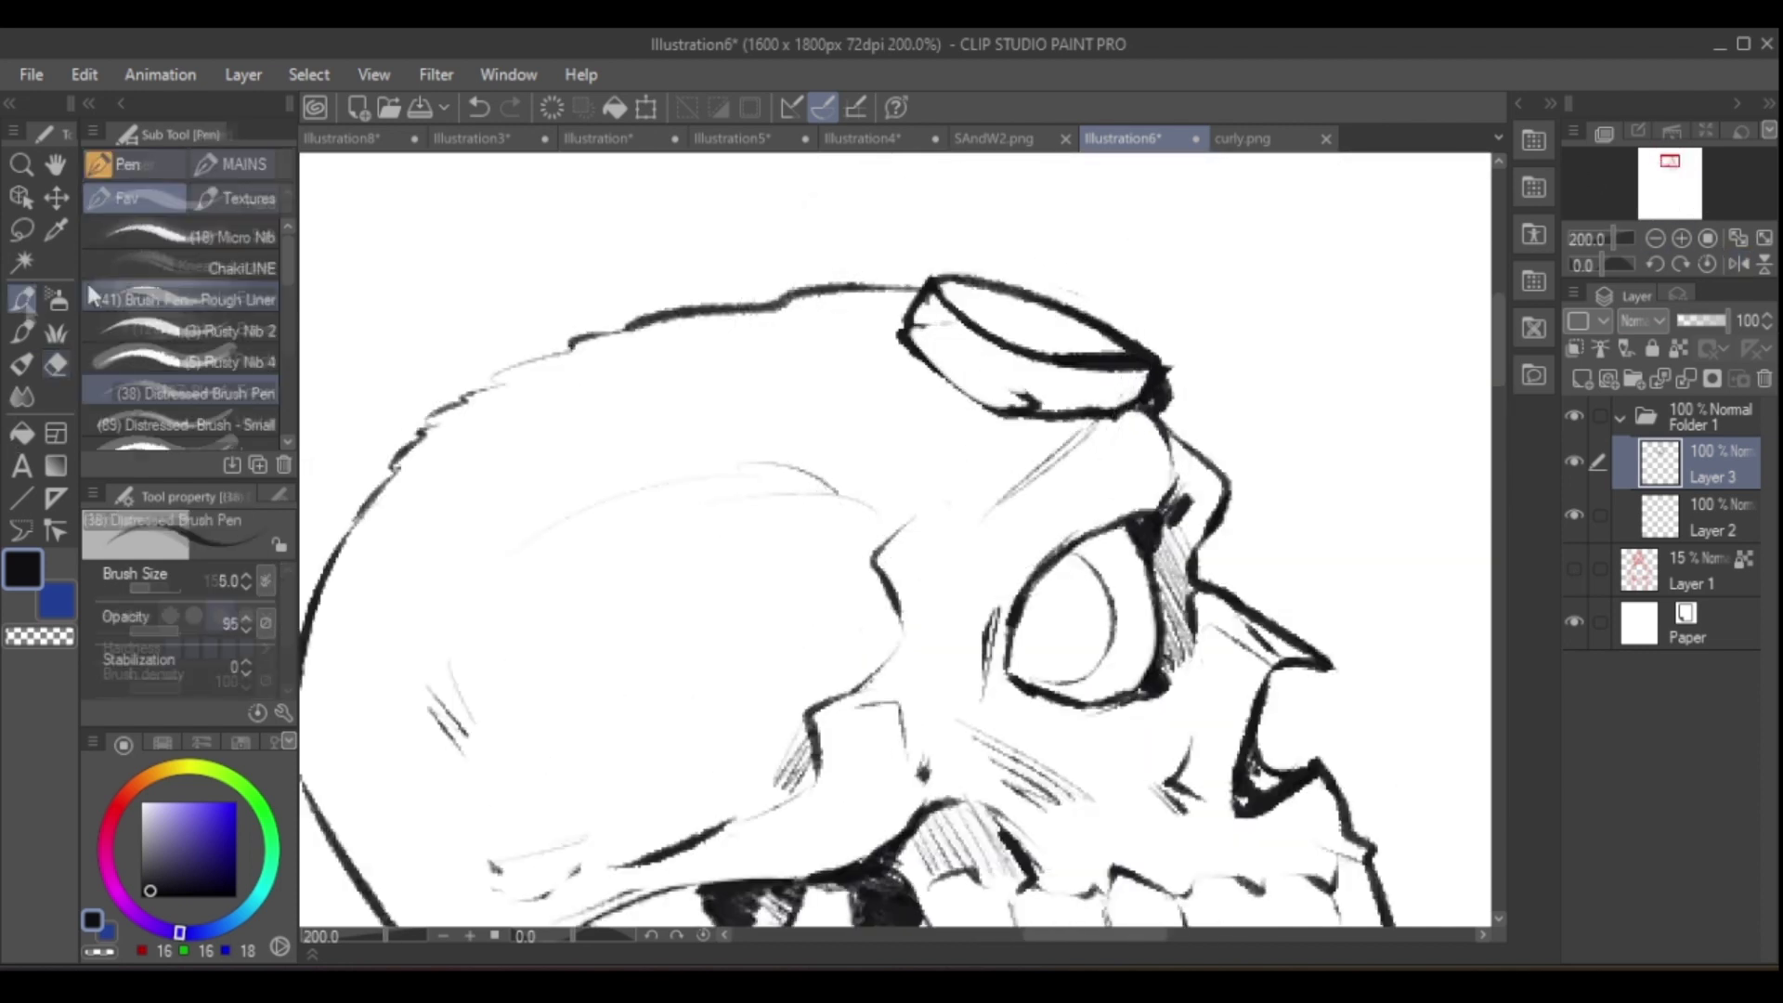
- Ink the goggle strap as a double line from the goggles across the skull to its base, checking it mirrored
{"action": "key", "text": "ctrl+minus"}
{"action": "key", "text": "ctrl+z"}
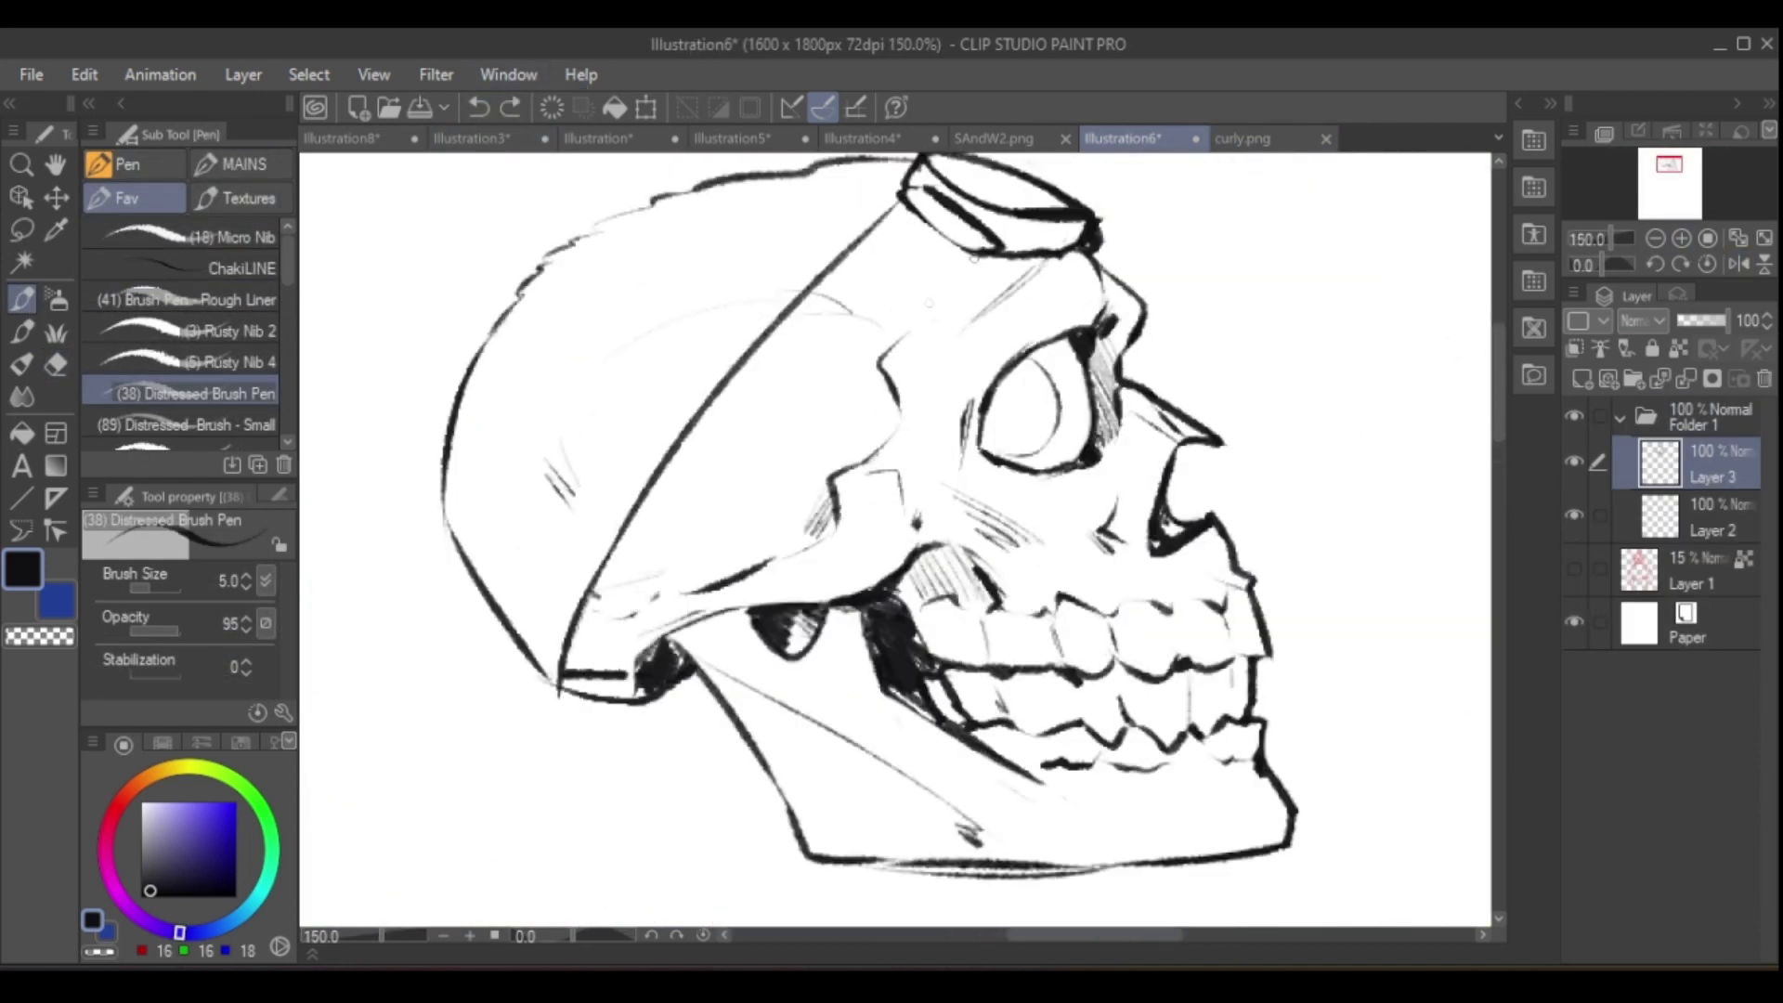
{"action": "key", "text": "h"}
{"action": "key", "text": "h"}
{"action": "key", "text": "h"}
{"action": "key", "text": "h"}
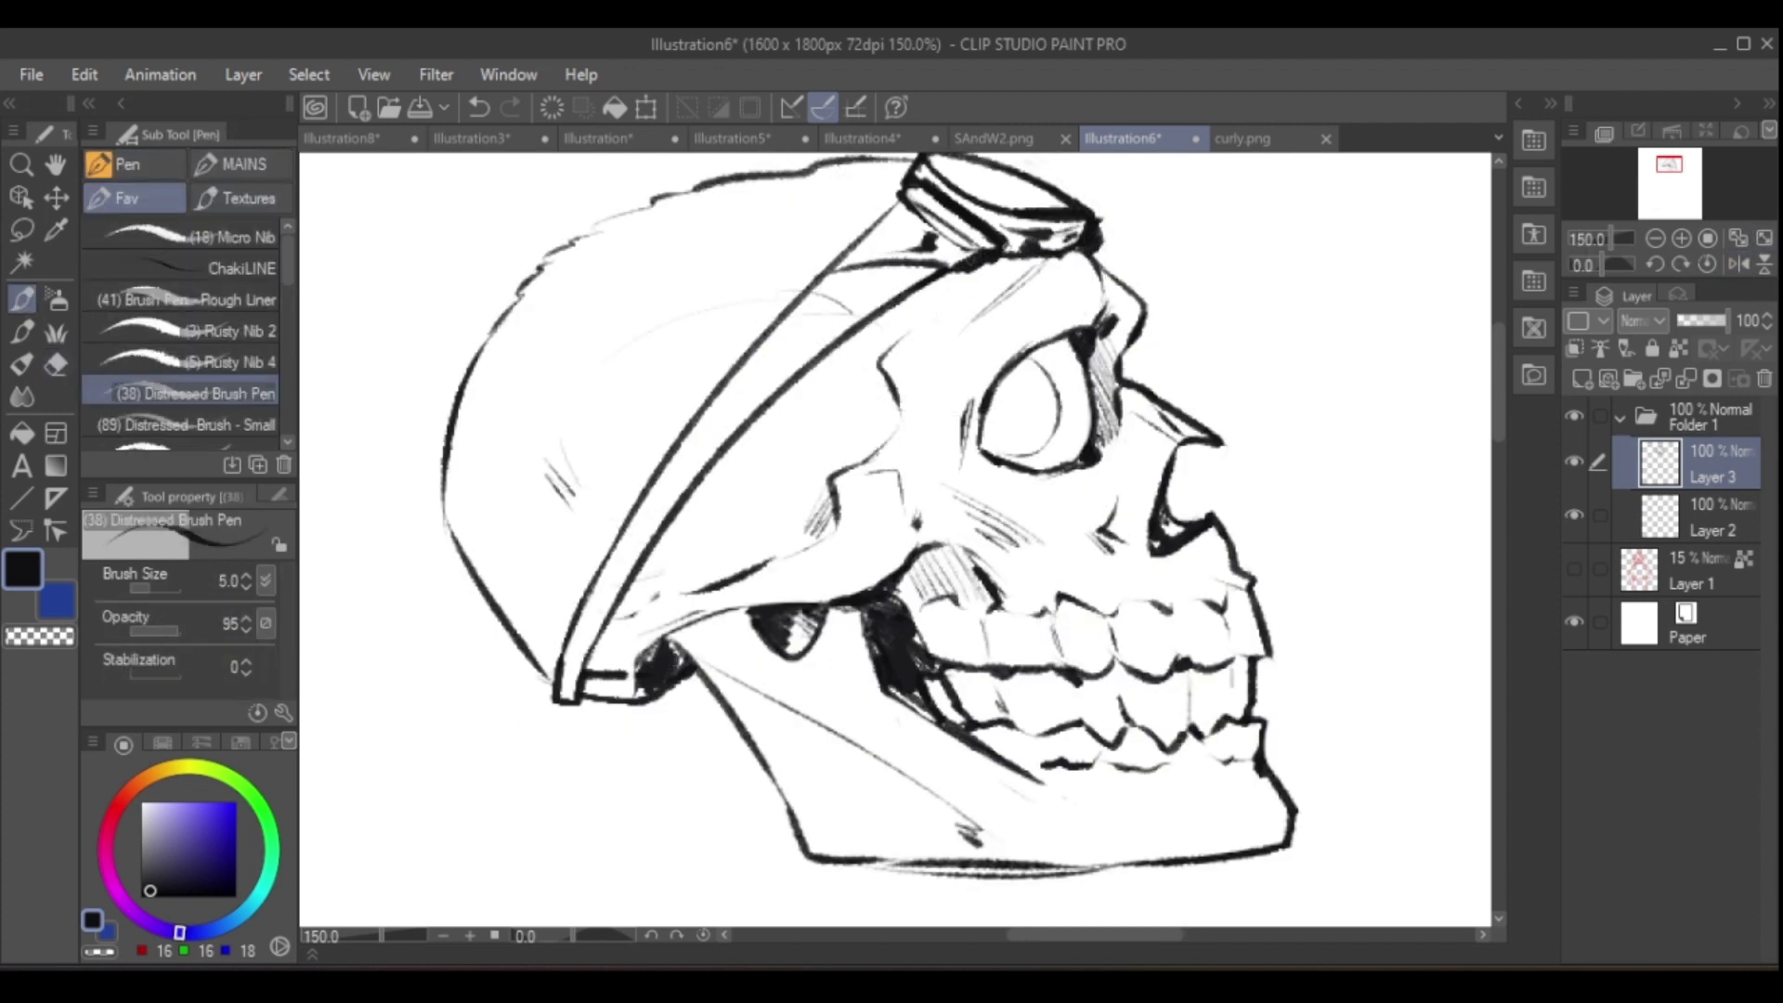
- Rework the temple and cheekbone contours below the goggle strap, erasing stray lines and checking the skull in mirrored view
{"action": "key", "text": "ctrl+minus"}
{"action": "key", "text": "ctrl+minus"}
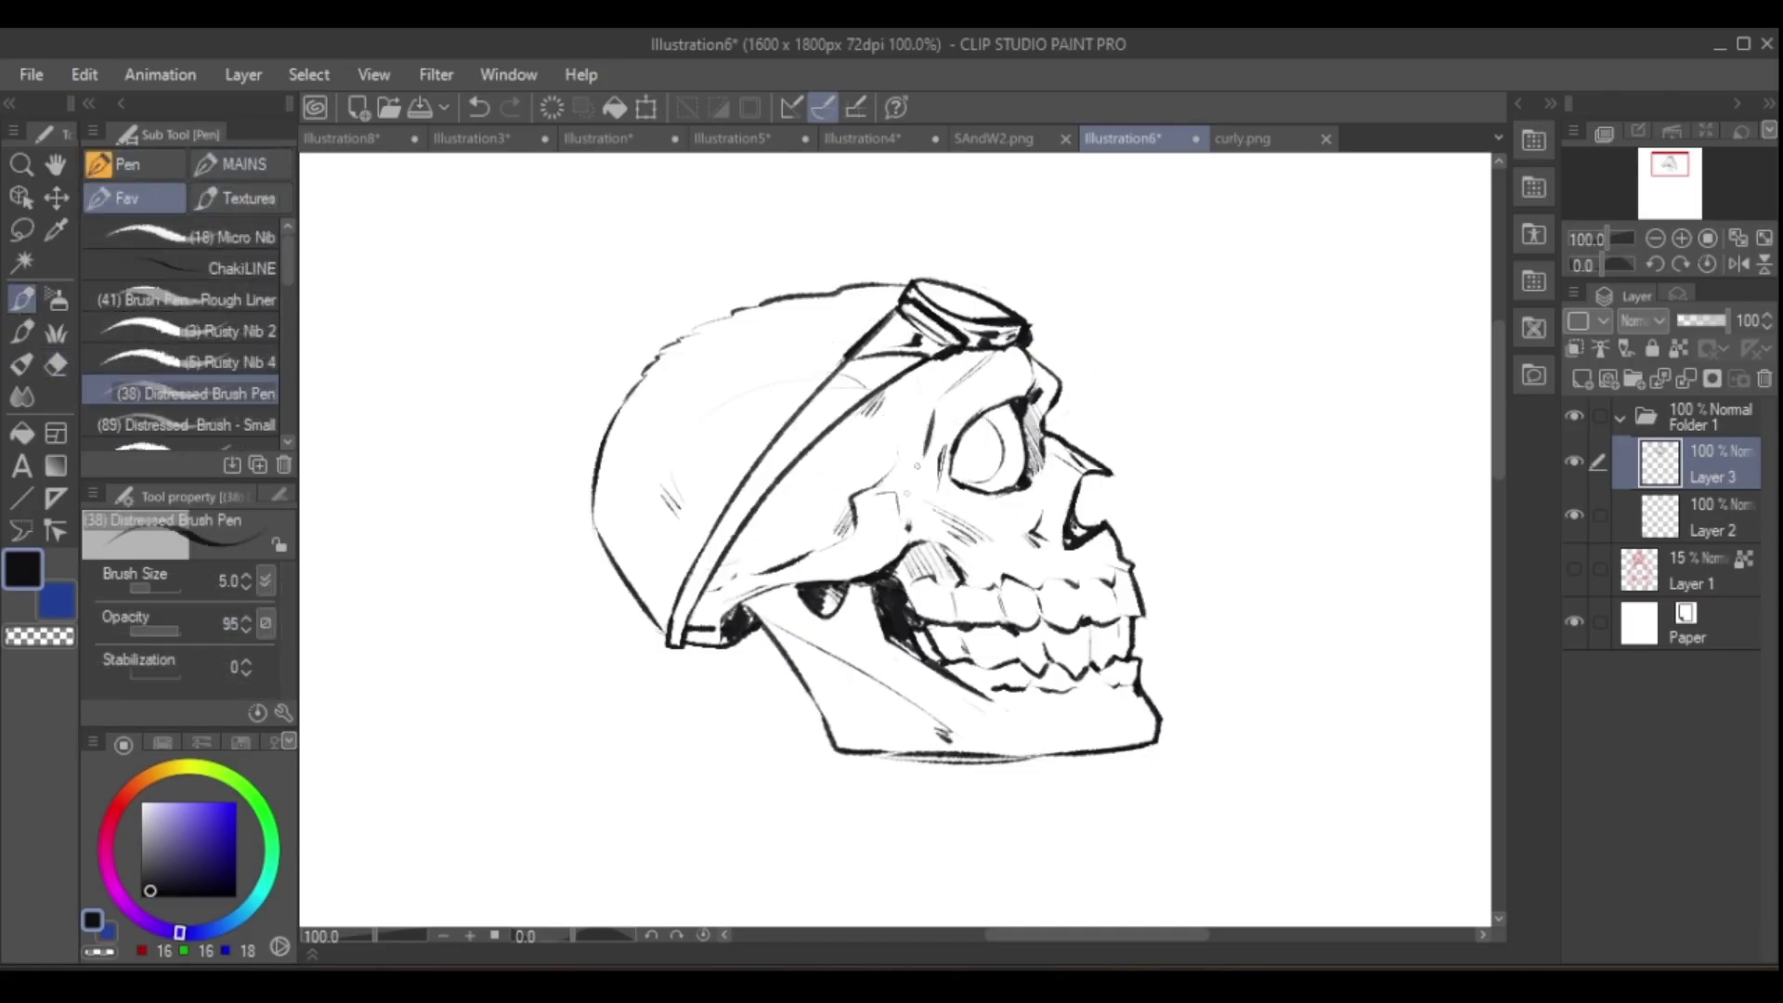
{"action": "key", "text": "h"}
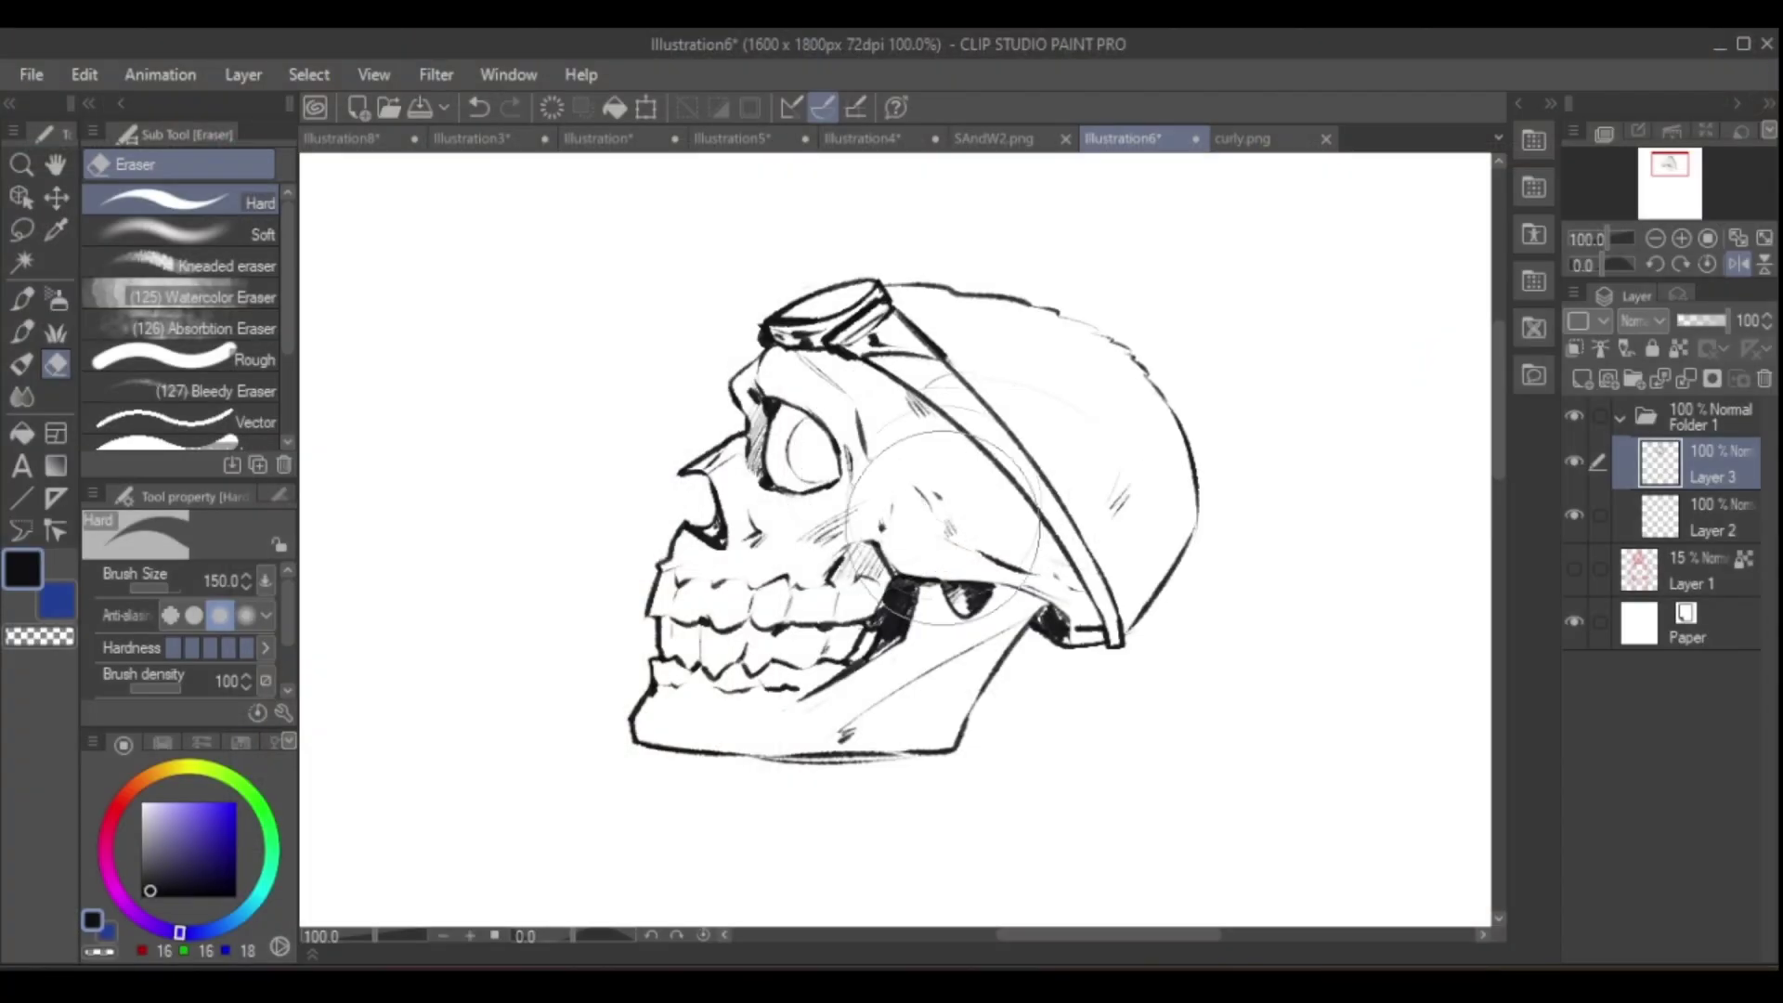
{"action": "key", "text": "p"}
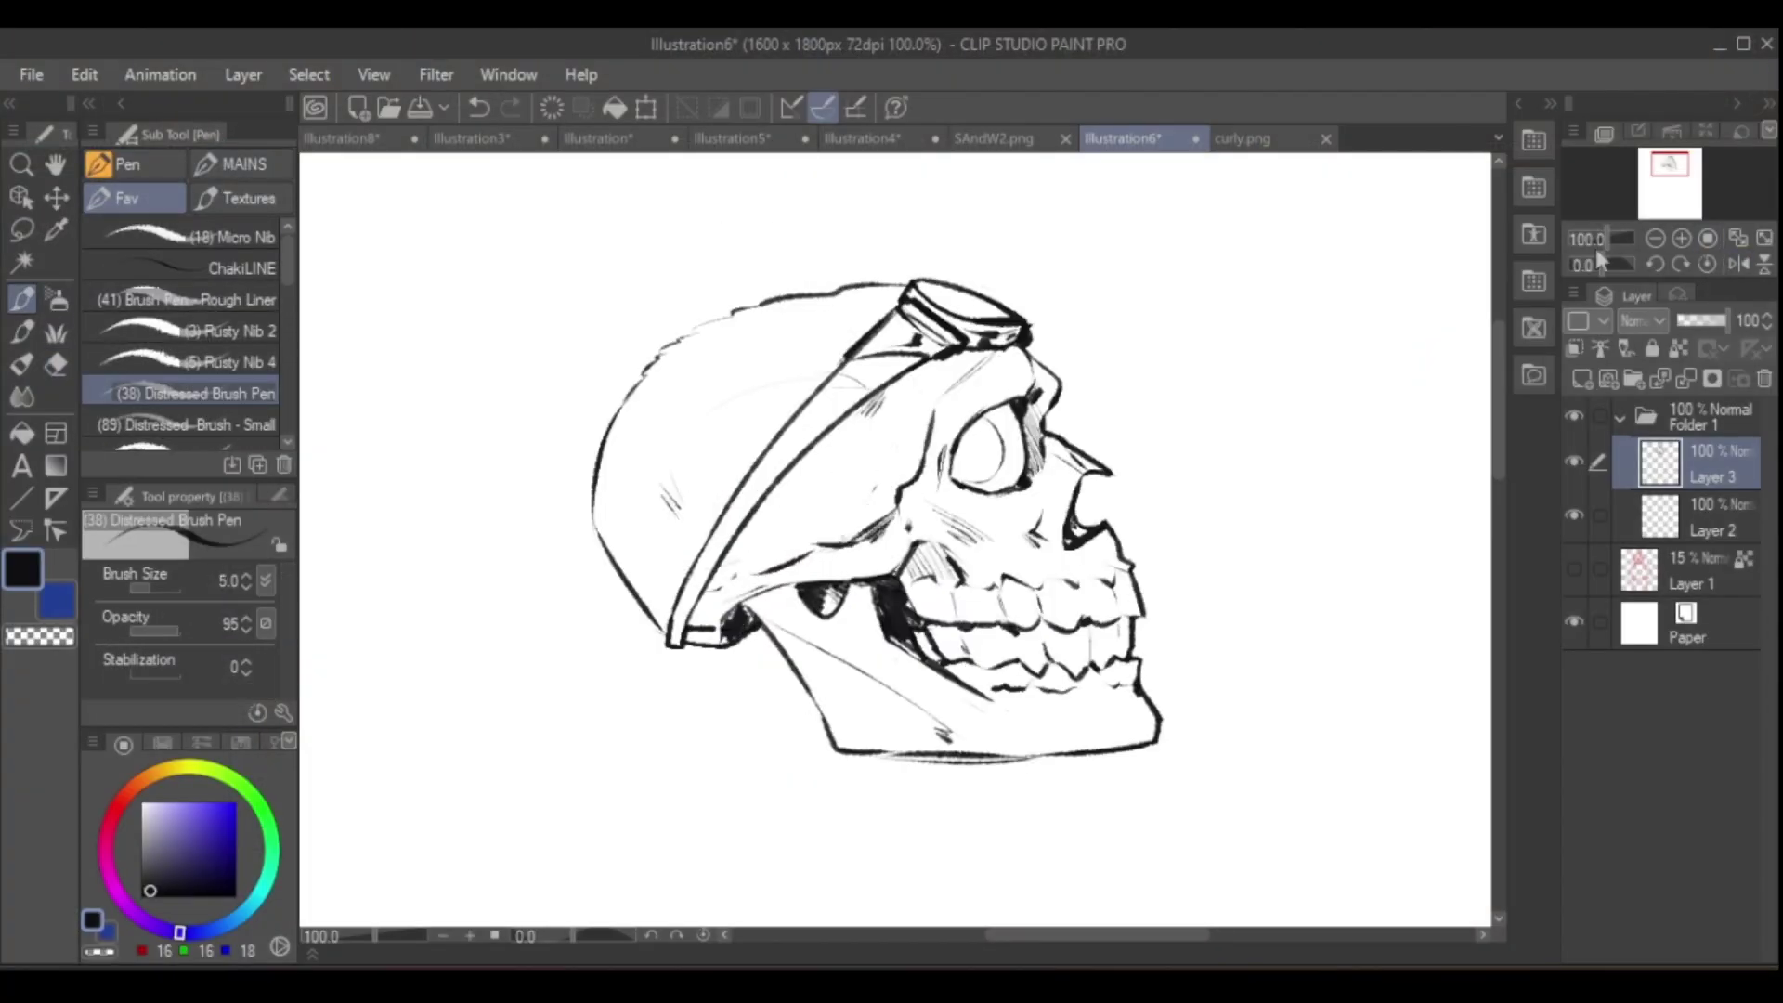
{"action": "left_click", "coordinate": [1738, 263]}
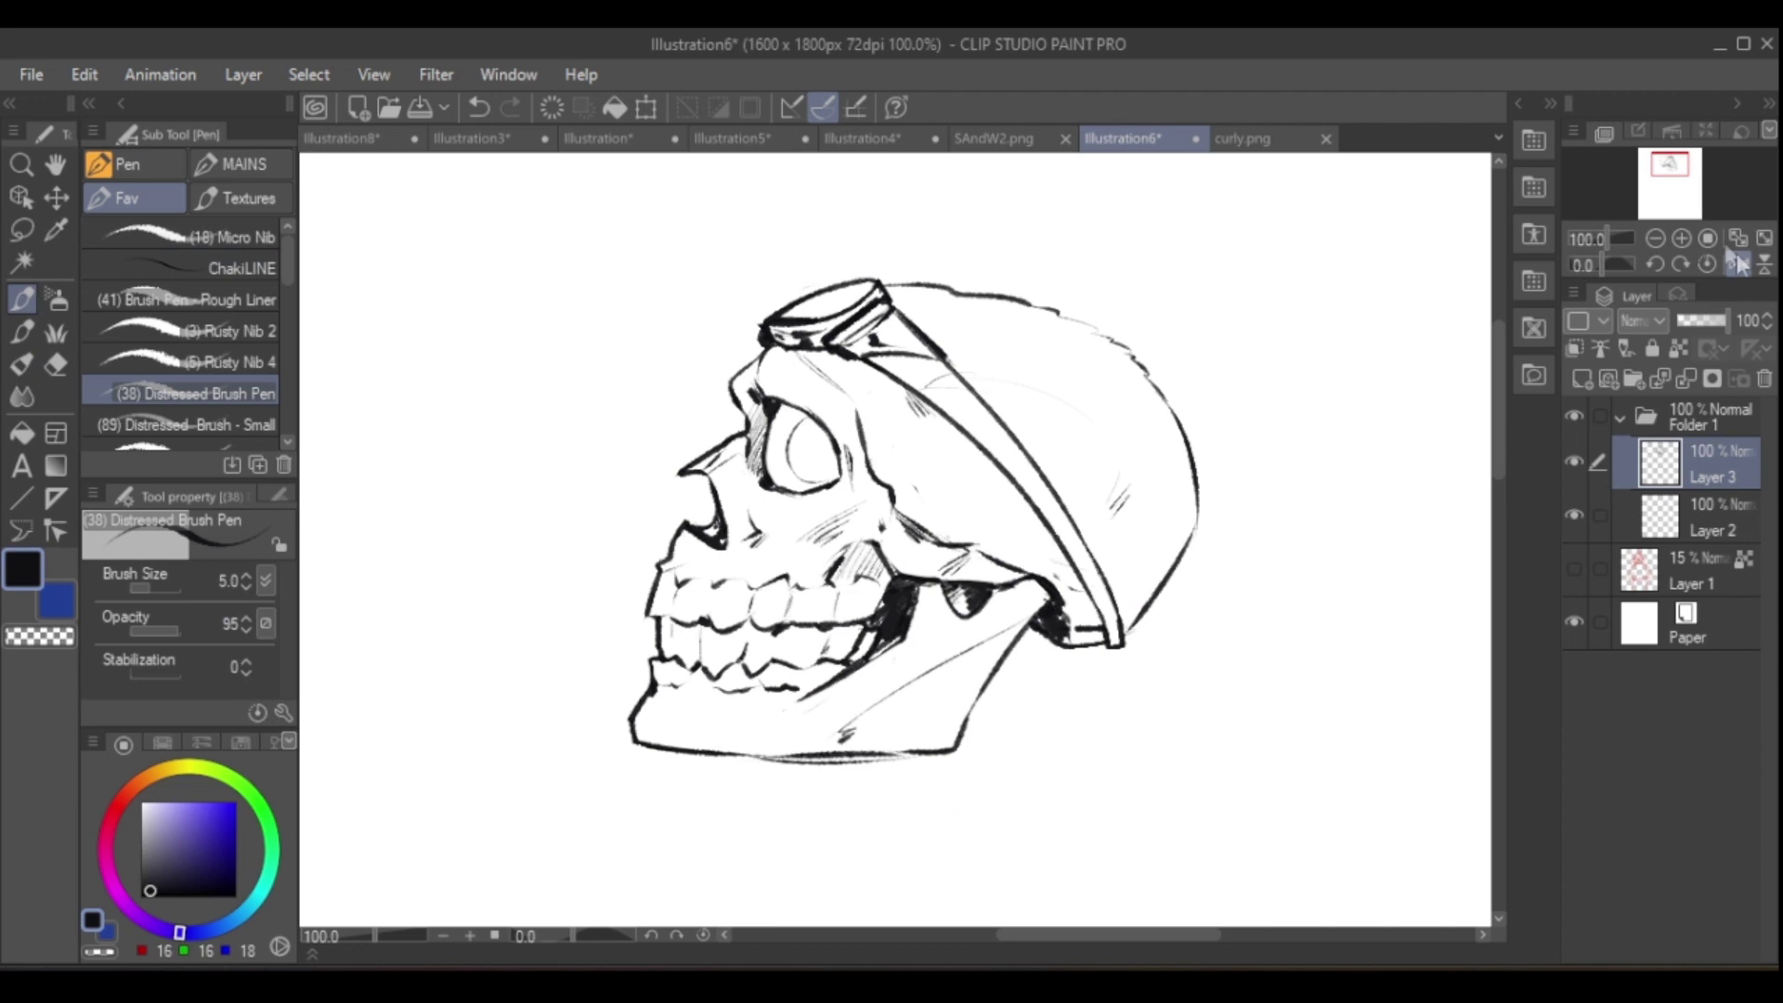
{"action": "key", "text": "e"}
{"action": "key", "text": "p"}
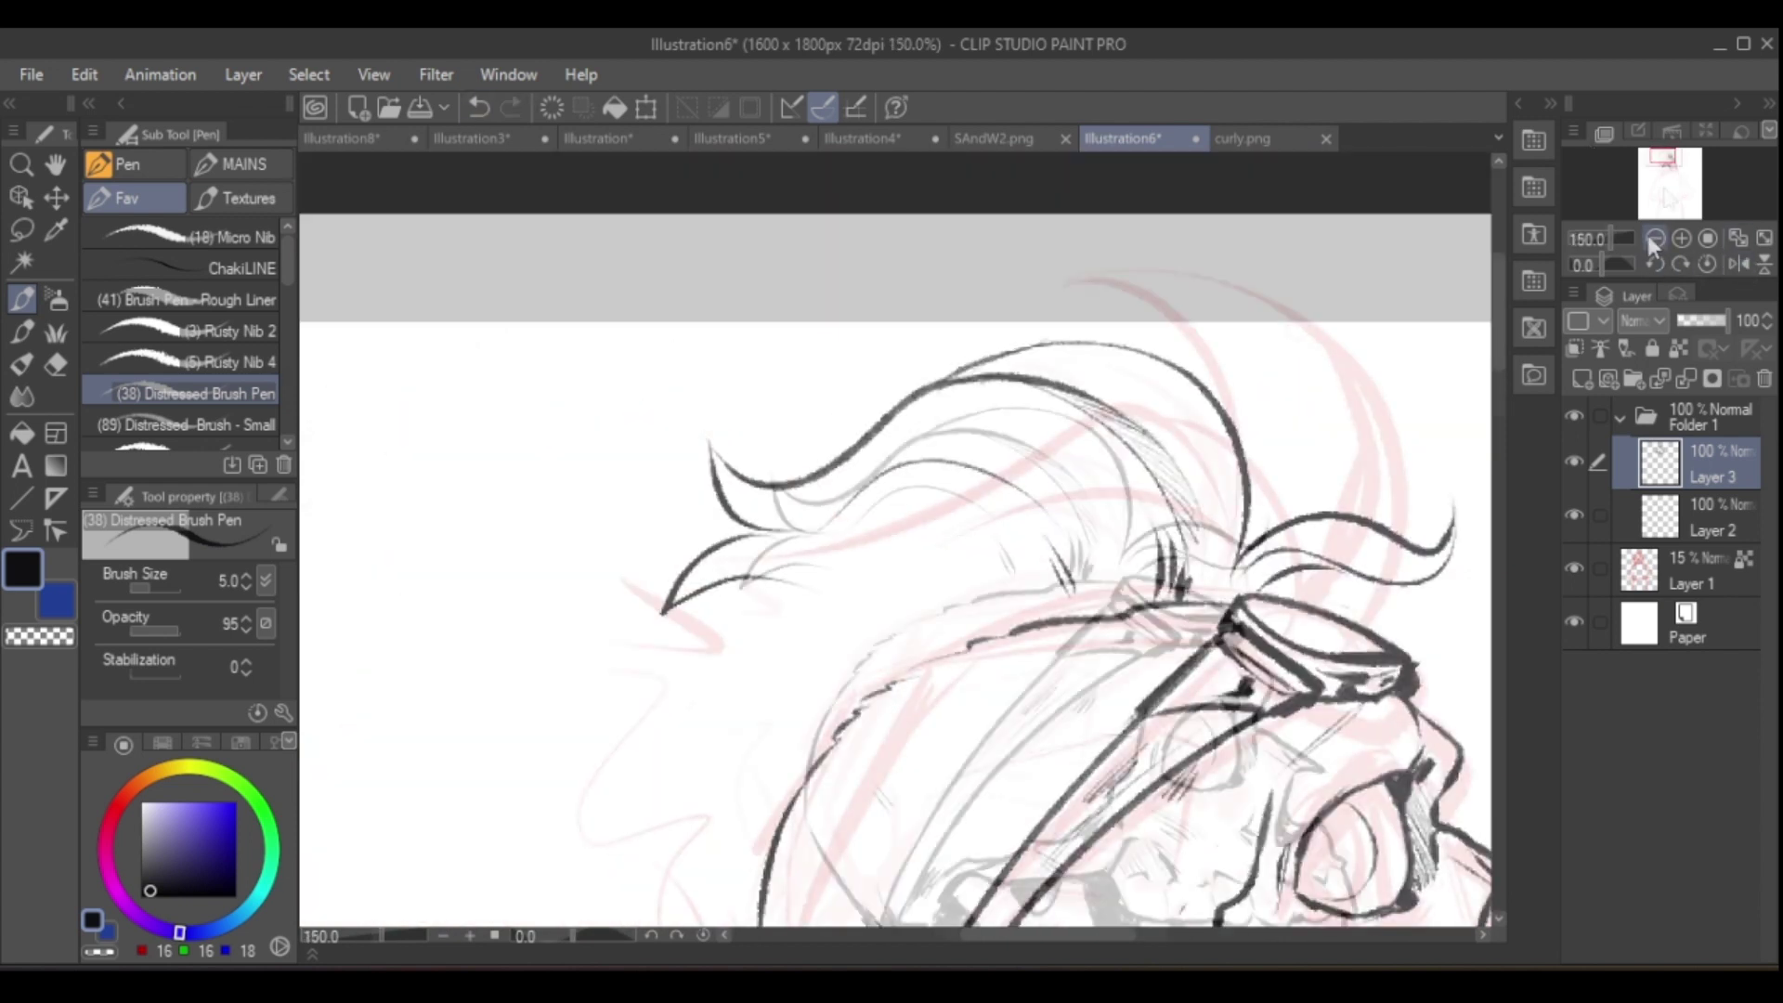
- Ink the swept-back hair on top of and behind the skull with curved locks and fine strand lines
{"action": "left_click", "coordinate": [1654, 240]}
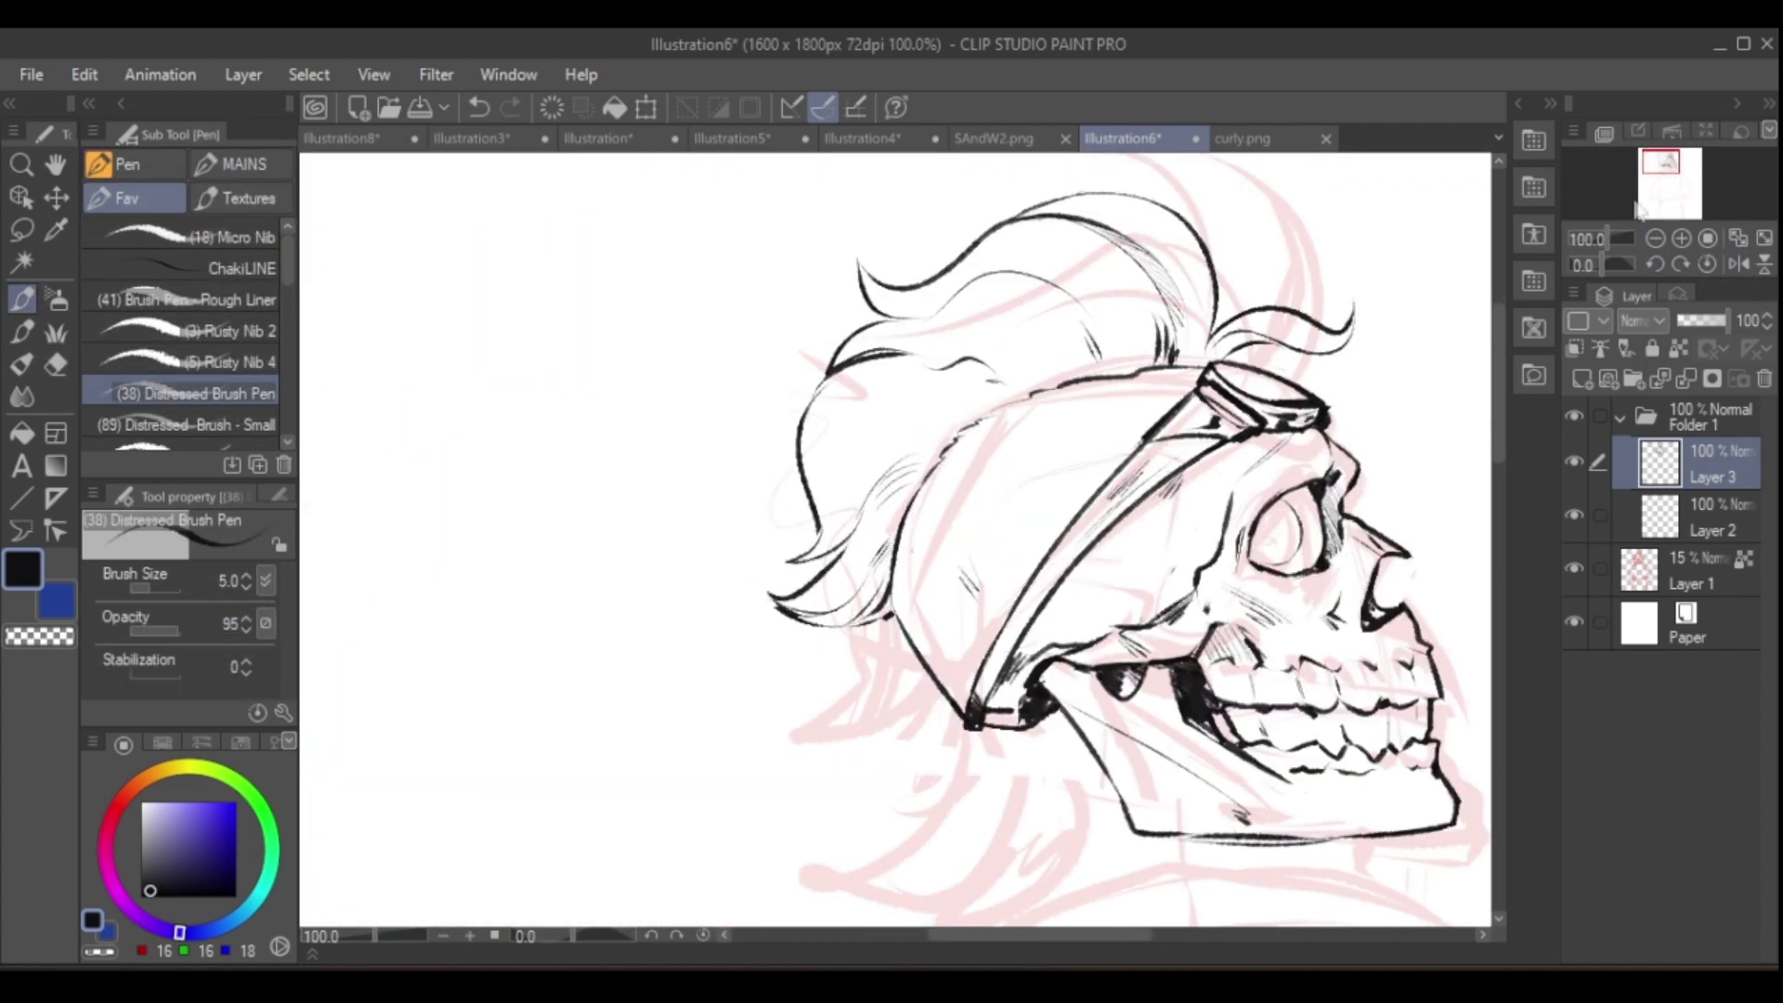
{"action": "left_click_drag", "start_coordinate": [1636, 212], "coordinate": [1669, 181]}
{"action": "left_click", "coordinate": [1737, 264]}
{"action": "left_click", "coordinate": [1737, 264]}
{"action": "key", "text": "e"}
{"action": "key", "text": "h"}
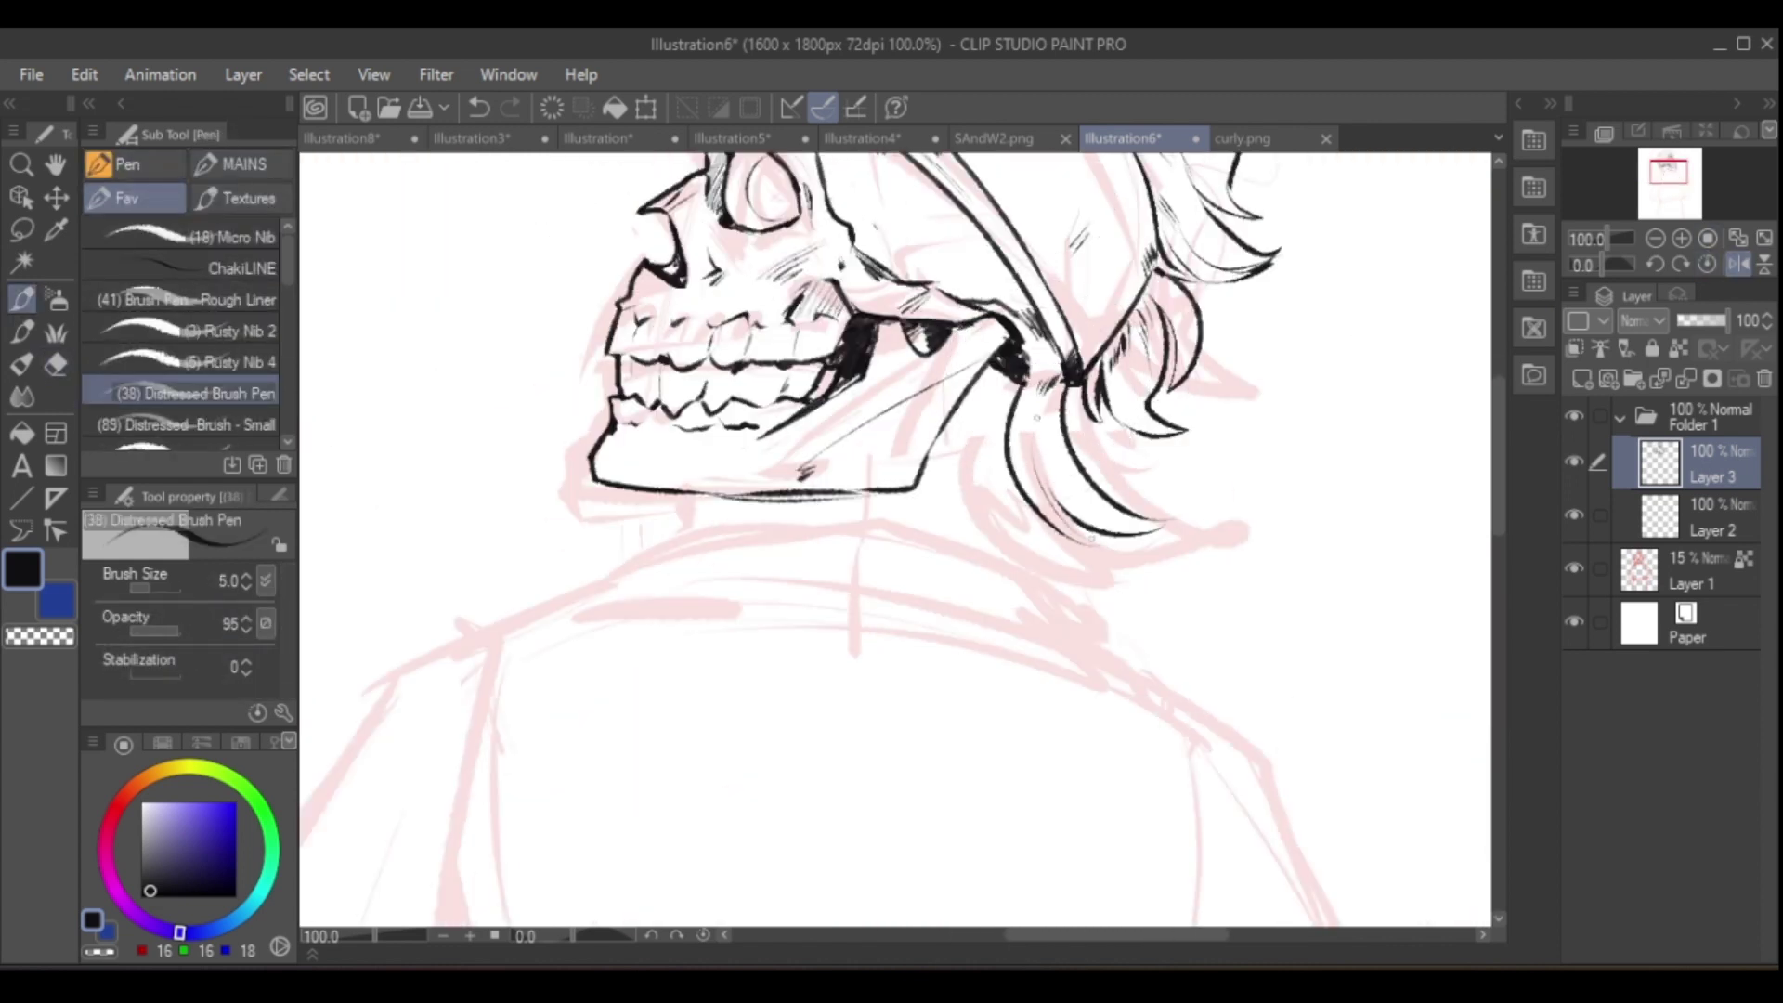
- Ink the loose hair strands at the nape and the neck vertebrae beneath the jaw
{"action": "key", "text": "h"}
{"action": "key", "text": "h"}
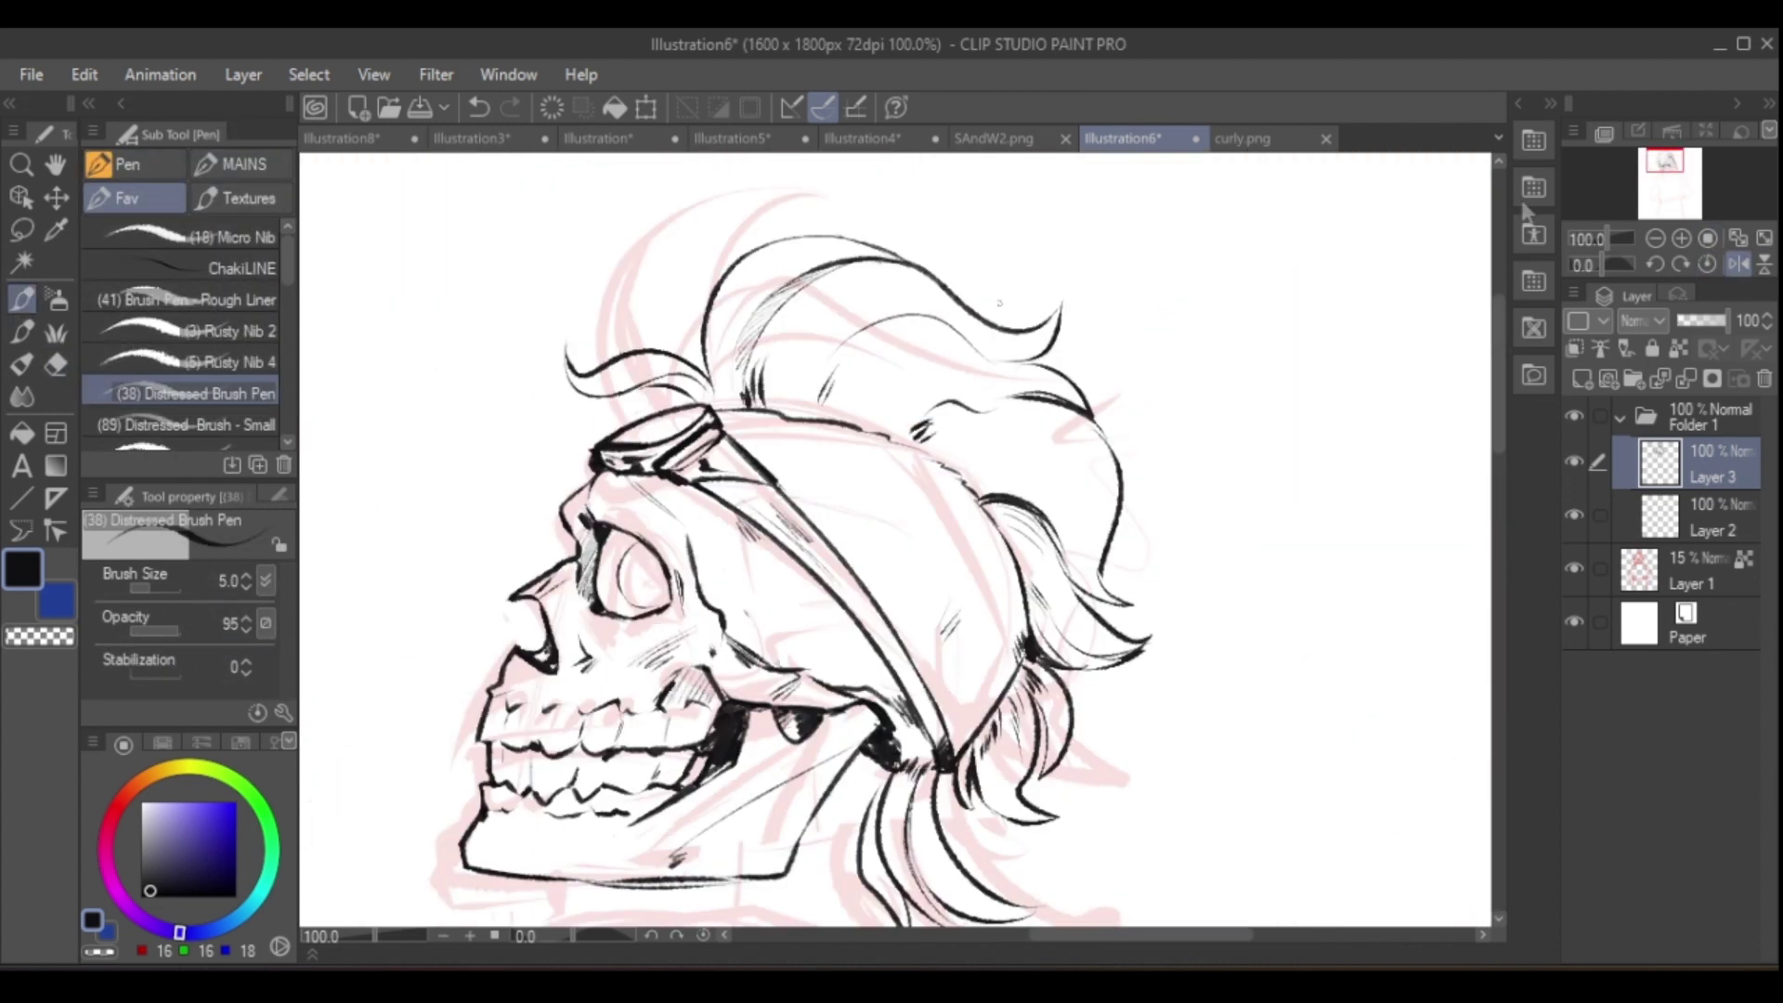
{"action": "left_click_drag", "start_coordinate": [1664, 164], "coordinate": [1672, 174]}
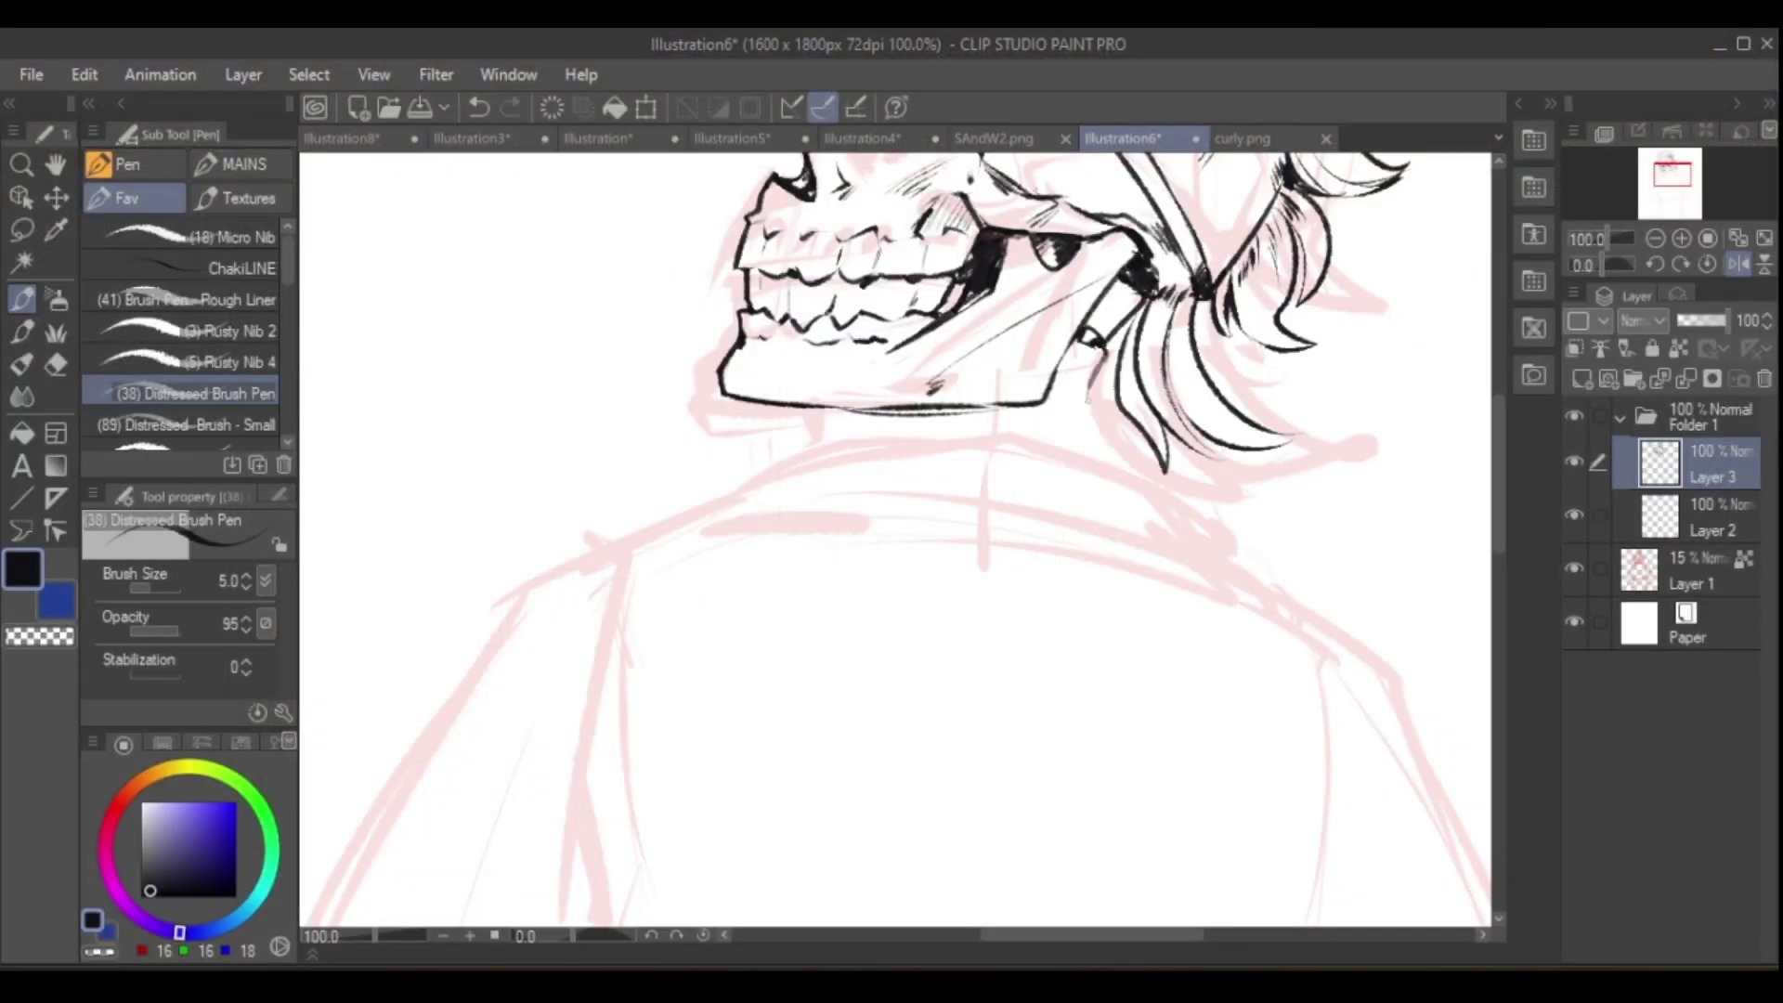
{"action": "key", "text": "h"}
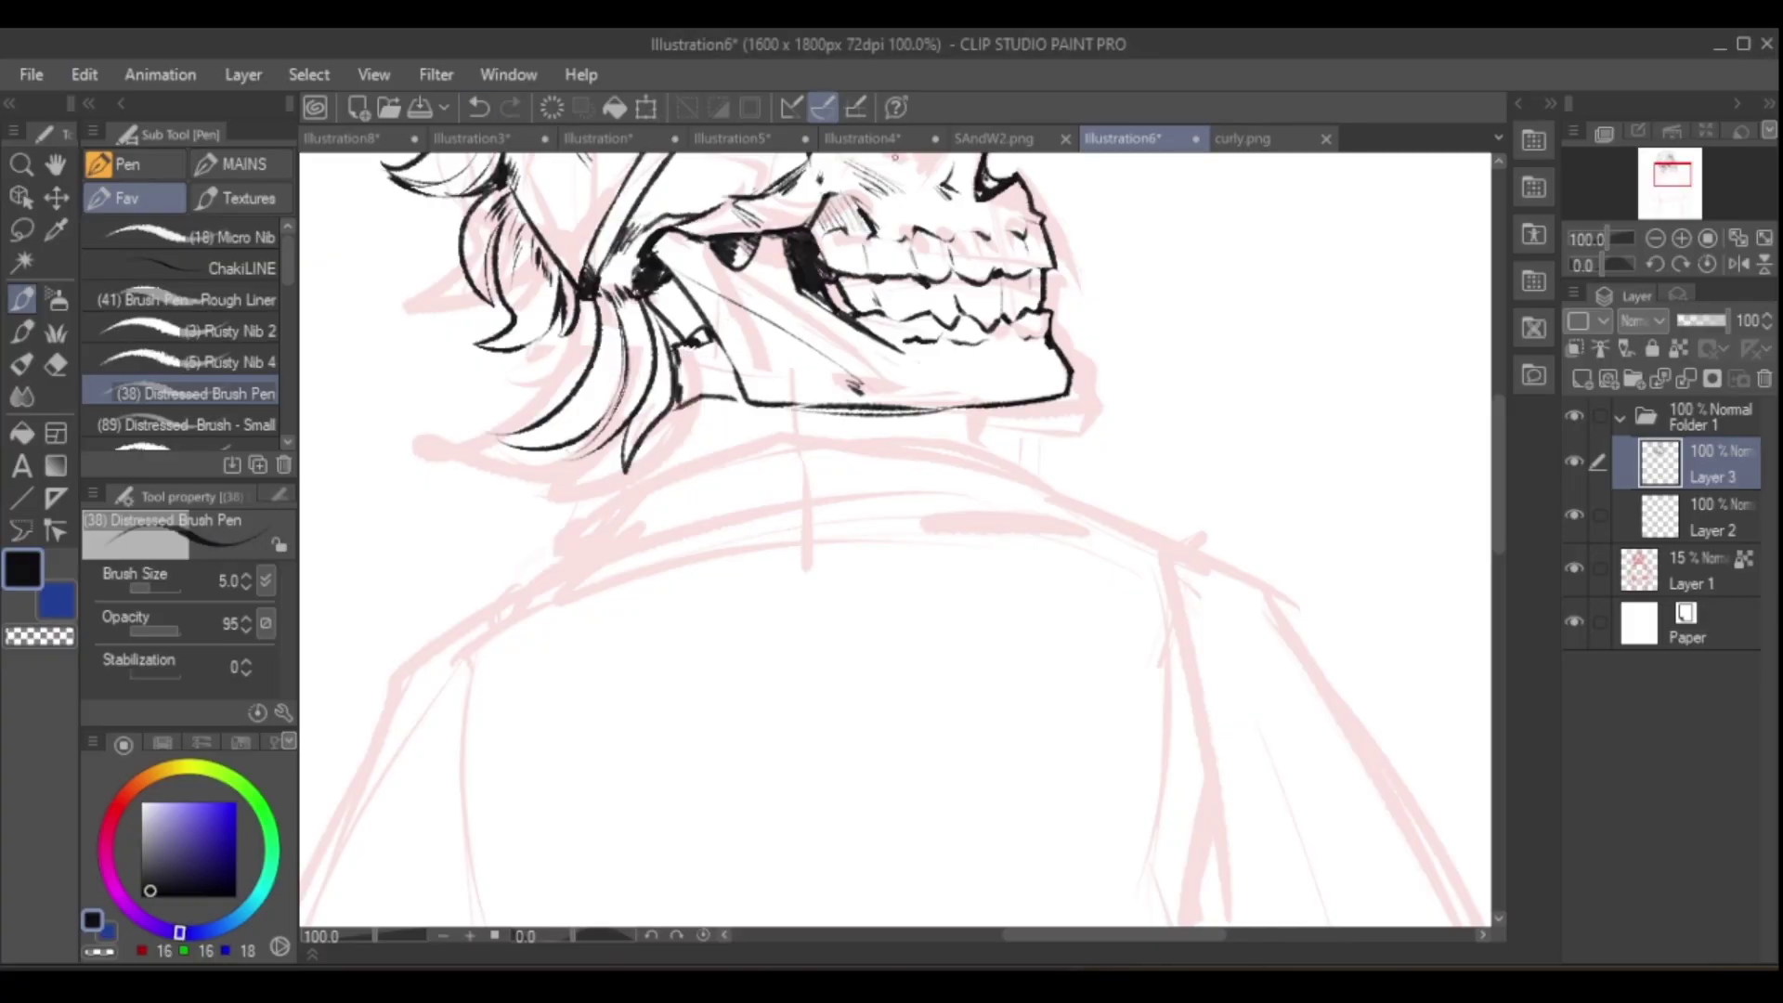
{"action": "key", "text": "h"}
{"action": "key", "text": "ctrl+t"}
{"action": "key", "text": "Return"}
{"action": "key", "text": "alt+Tab"}
{"action": "key", "text": "alt+Tab"}
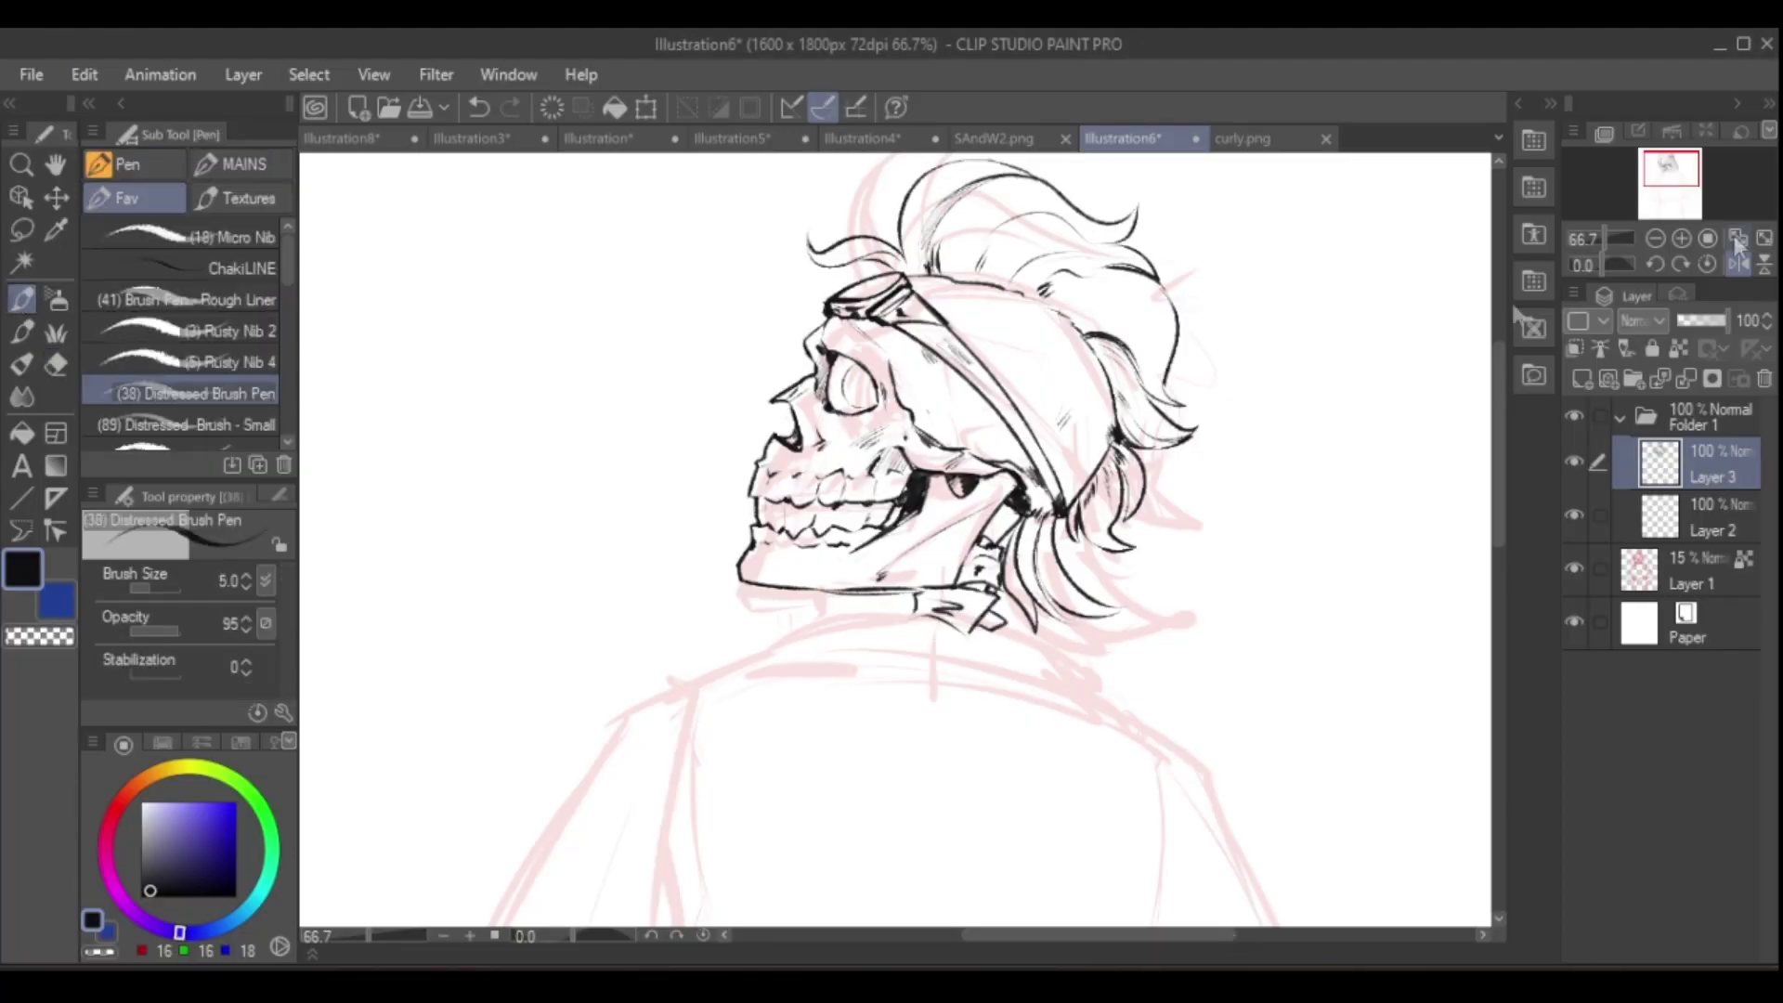
{"action": "left_click", "coordinate": [1737, 240]}
{"action": "left_click_drag", "start_coordinate": [780, 580], "coordinate": [1202, 526]}
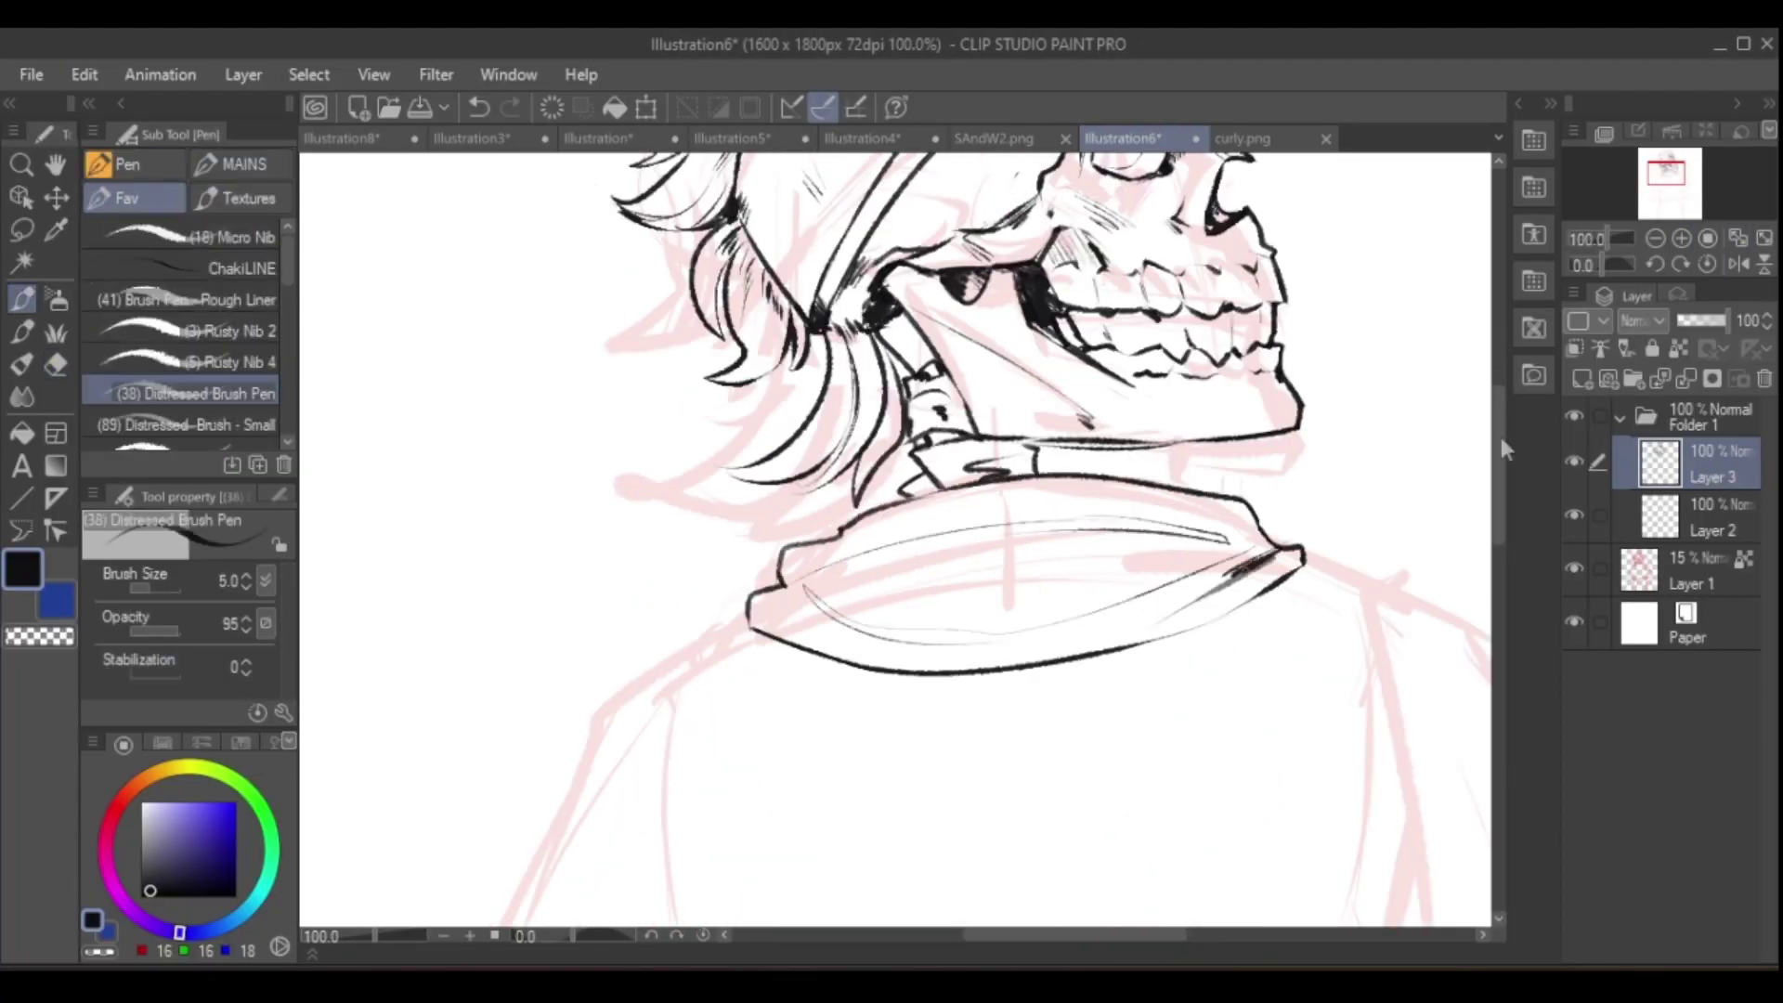
{"action": "left_click", "coordinate": [1574, 569]}
{"action": "key", "text": "h"}
{"action": "key", "text": "h"}
{"action": "key", "text": "h"}
{"action": "key", "text": "h"}
{"action": "key", "text": "e"}
{"action": "left_click", "coordinate": [1574, 568]}
{"action": "key", "text": "p"}
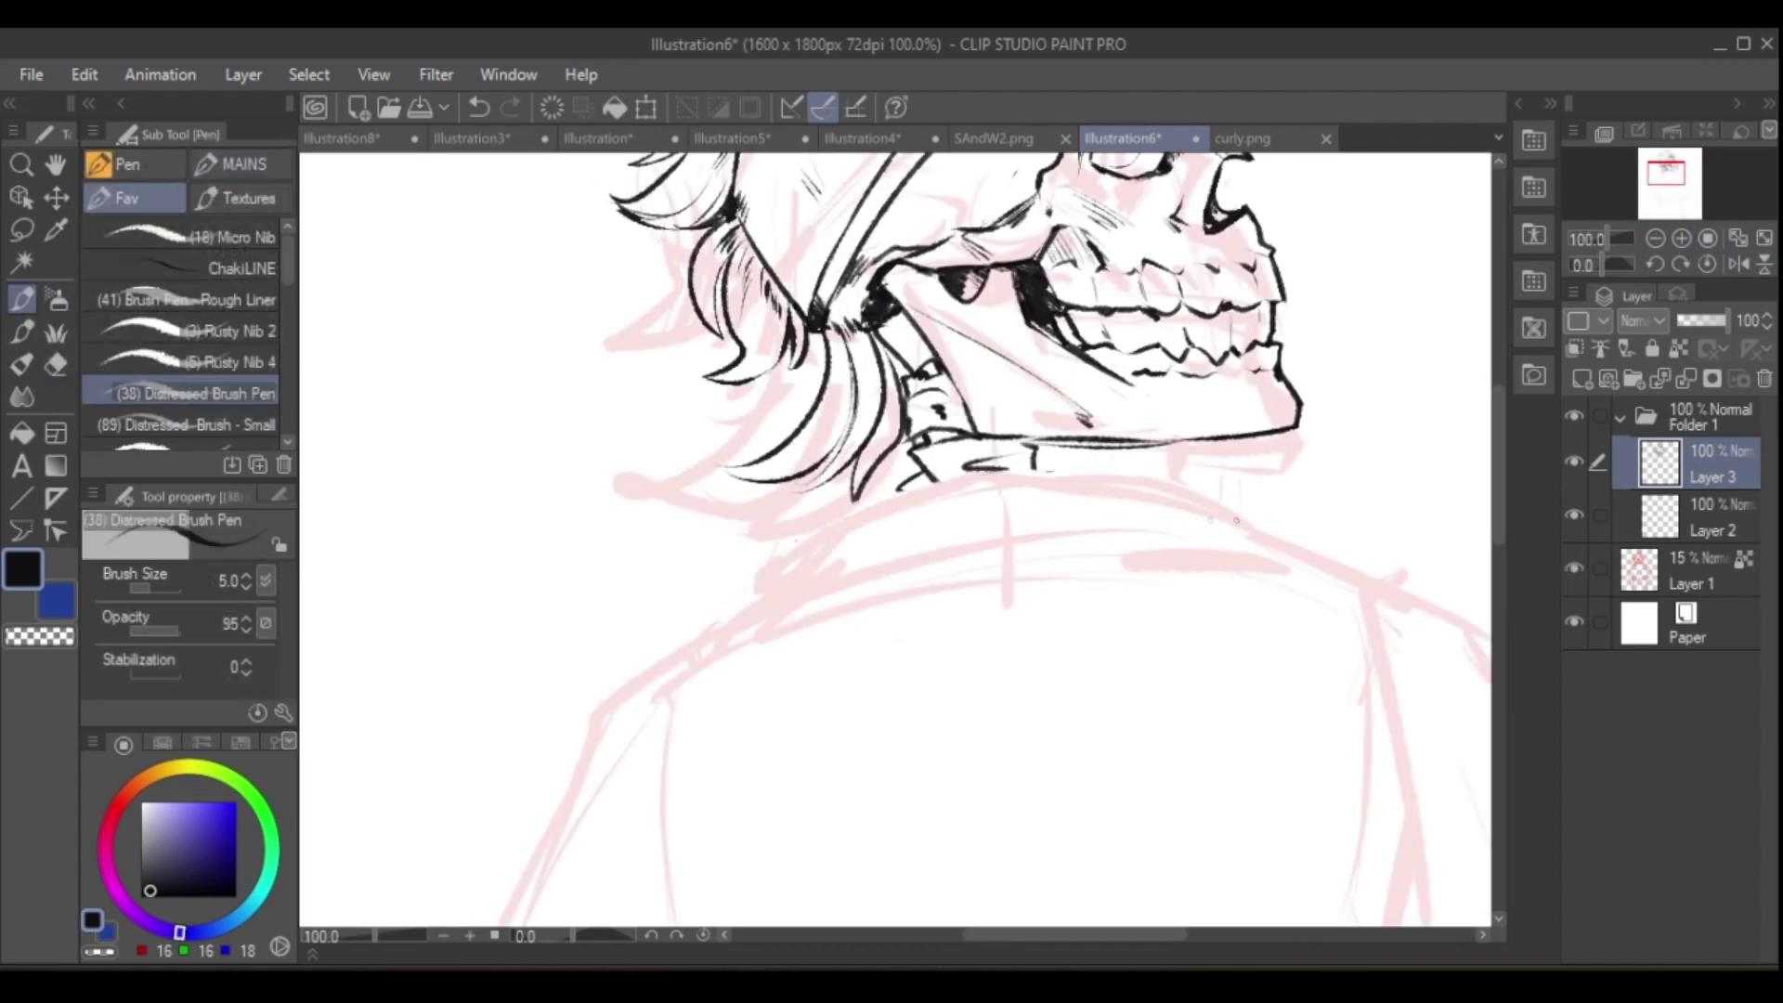
- Ink the wide folded collar around the neck with inner fold lines, and darken the gap beside the vertebrae
{"action": "key", "text": "h"}
{"action": "left_click_drag", "start_coordinate": [771, 440], "coordinate": [753, 483]}
{"action": "key", "text": "h"}
{"action": "left_click_drag", "start_coordinate": [915, 525], "coordinate": [952, 512]}
{"action": "key", "text": "h"}
{"action": "key", "text": "h"}
{"action": "left_click_drag", "start_coordinate": [1035, 448], "coordinate": [1045, 481]}
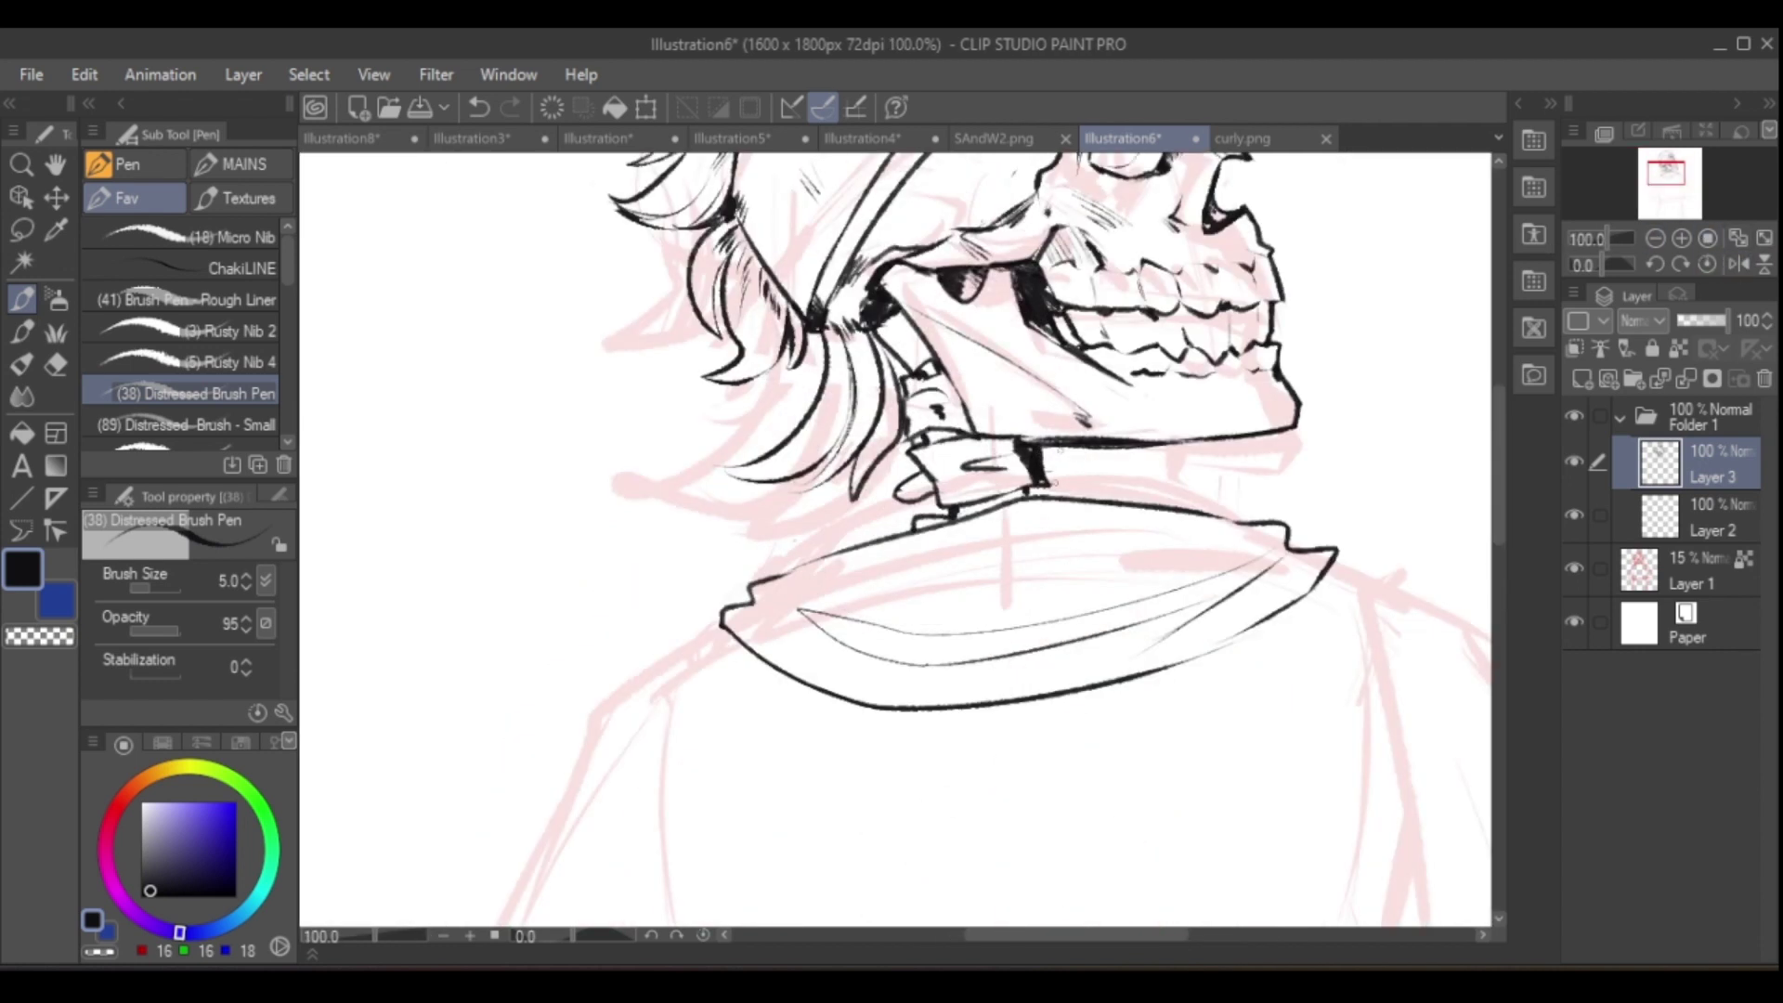
- Shade the collar's corner fold and ink the shoulder line extending from the collar
{"action": "key", "text": "h"}
{"action": "scroll", "coordinate": [891, 538], "scroll_direction": "down", "scroll_amount": 2}
{"action": "scroll", "coordinate": [892, 539], "scroll_direction": "up", "scroll_amount": 4}
{"action": "key", "text": "p"}
{"action": "key", "text": "h"}
{"action": "scroll", "coordinate": [891, 539], "scroll_direction": "down", "scroll_amount": 3}
{"action": "scroll", "coordinate": [891, 539], "scroll_direction": "up", "scroll_amount": 4}
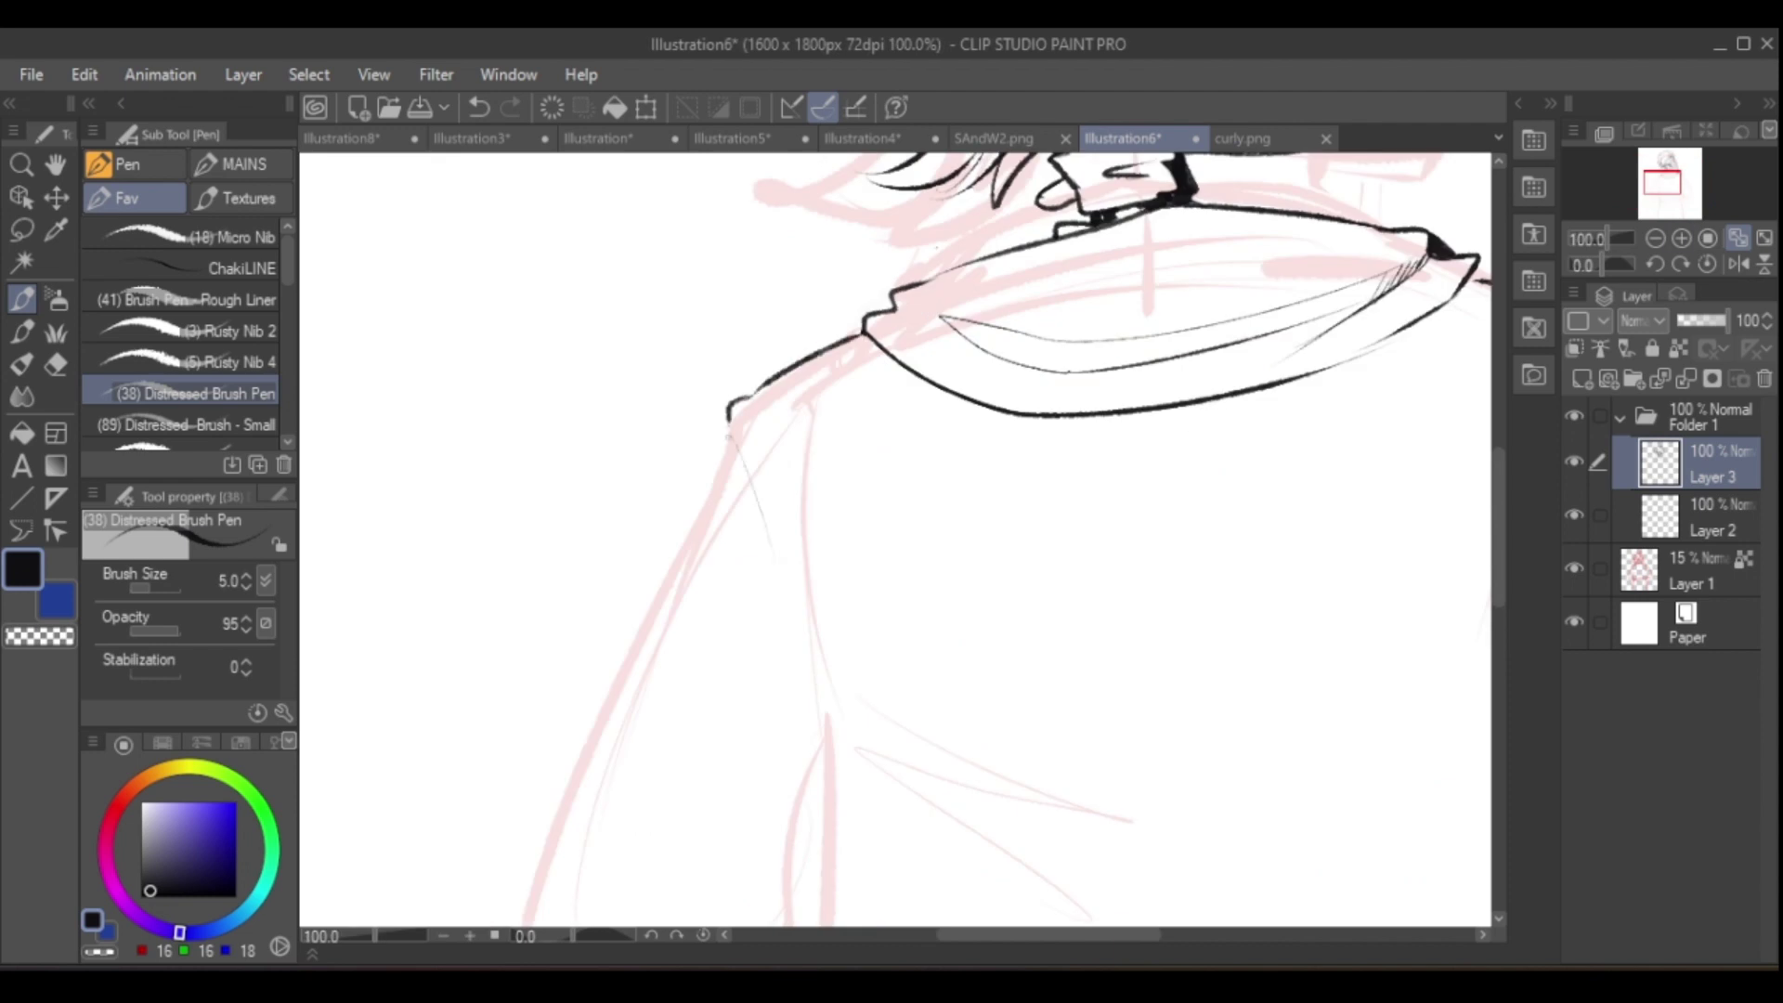
- Ink the jacket's torso sides and bottom hem over the sketch, adding light fold lines across the back
{"action": "scroll", "coordinate": [891, 539], "scroll_direction": "down", "scroll_amount": 1}
{"action": "left_click_drag", "start_coordinate": [475, 364], "coordinate": [522, 608]}
{"action": "left_click_drag", "start_coordinate": [1651, 193], "coordinate": [1649, 203]}
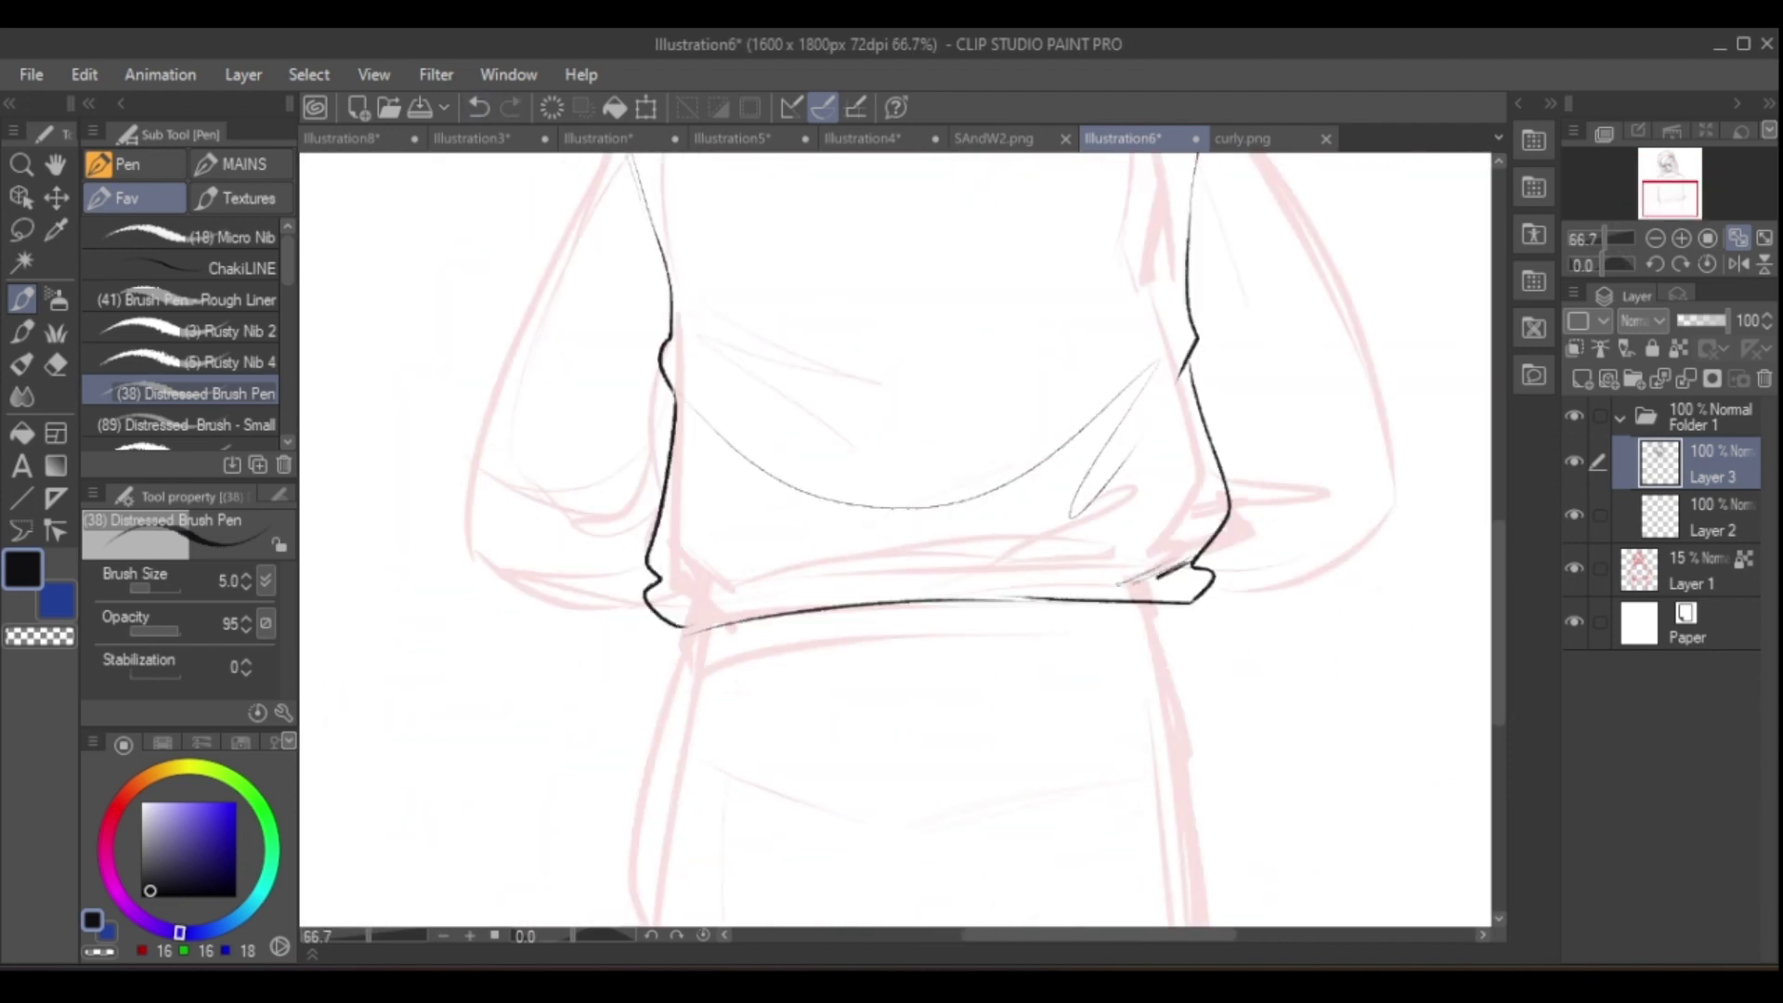
{"action": "left_click", "coordinate": [1574, 567]}
{"action": "scroll", "coordinate": [891, 538], "scroll_direction": "down", "scroll_amount": 2}
{"action": "scroll", "coordinate": [1034, 418], "scroll_direction": "up", "scroll_amount": 2}
{"action": "left_click_drag", "start_coordinate": [771, 529], "coordinate": [957, 464]}
{"action": "scroll", "coordinate": [815, 545], "scroll_direction": "down", "scroll_amount": 2}
{"action": "left_click_drag", "start_coordinate": [1669, 181], "coordinate": [1648, 190]}
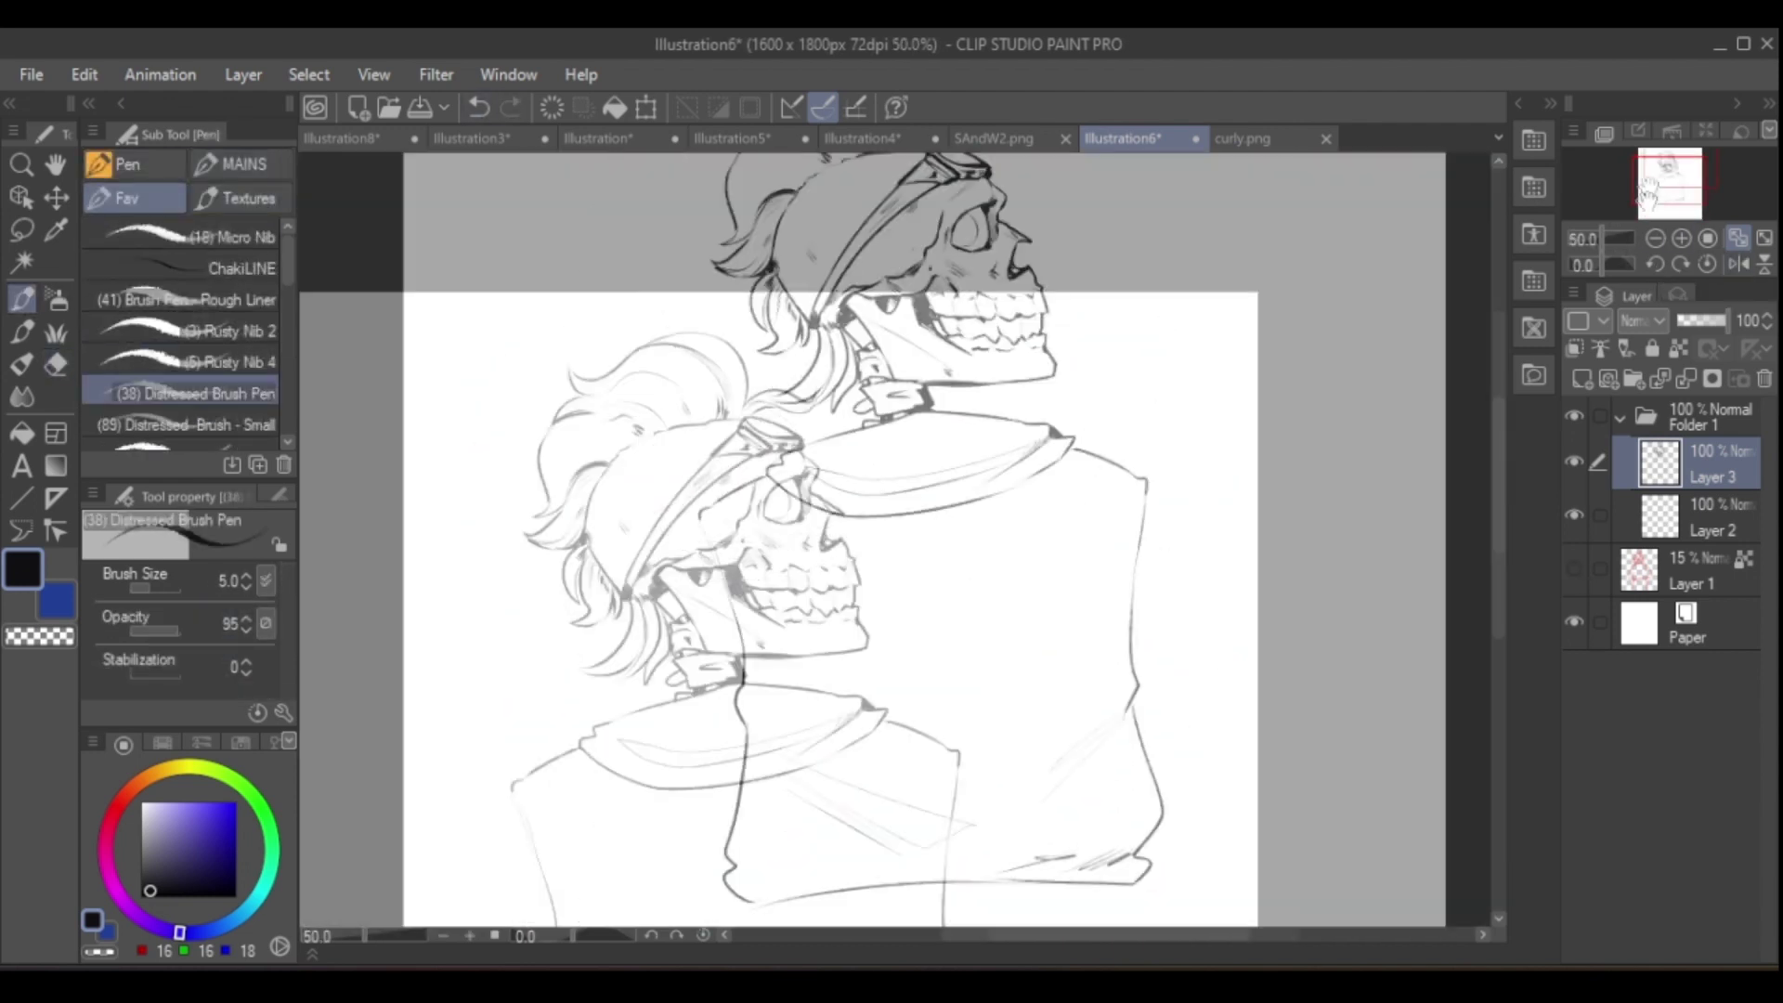
- Ink both baggy sleeves over the sketch with fold lines, and fill dark shadows where they meet the hem
{"action": "left_click", "coordinate": [1574, 568]}
{"action": "scroll", "coordinate": [929, 557], "scroll_direction": "up", "scroll_amount": 1}
{"action": "left_click_drag", "start_coordinate": [836, 302], "coordinate": [687, 757]}
{"action": "mouse_move", "coordinate": [1662, 191]}
{"action": "left_mouse_down"}
{"action": "mouse_move", "coordinate": [1694, 165]}
{"action": "mouse_move", "coordinate": [1670, 199]}
{"action": "left_mouse_up"}
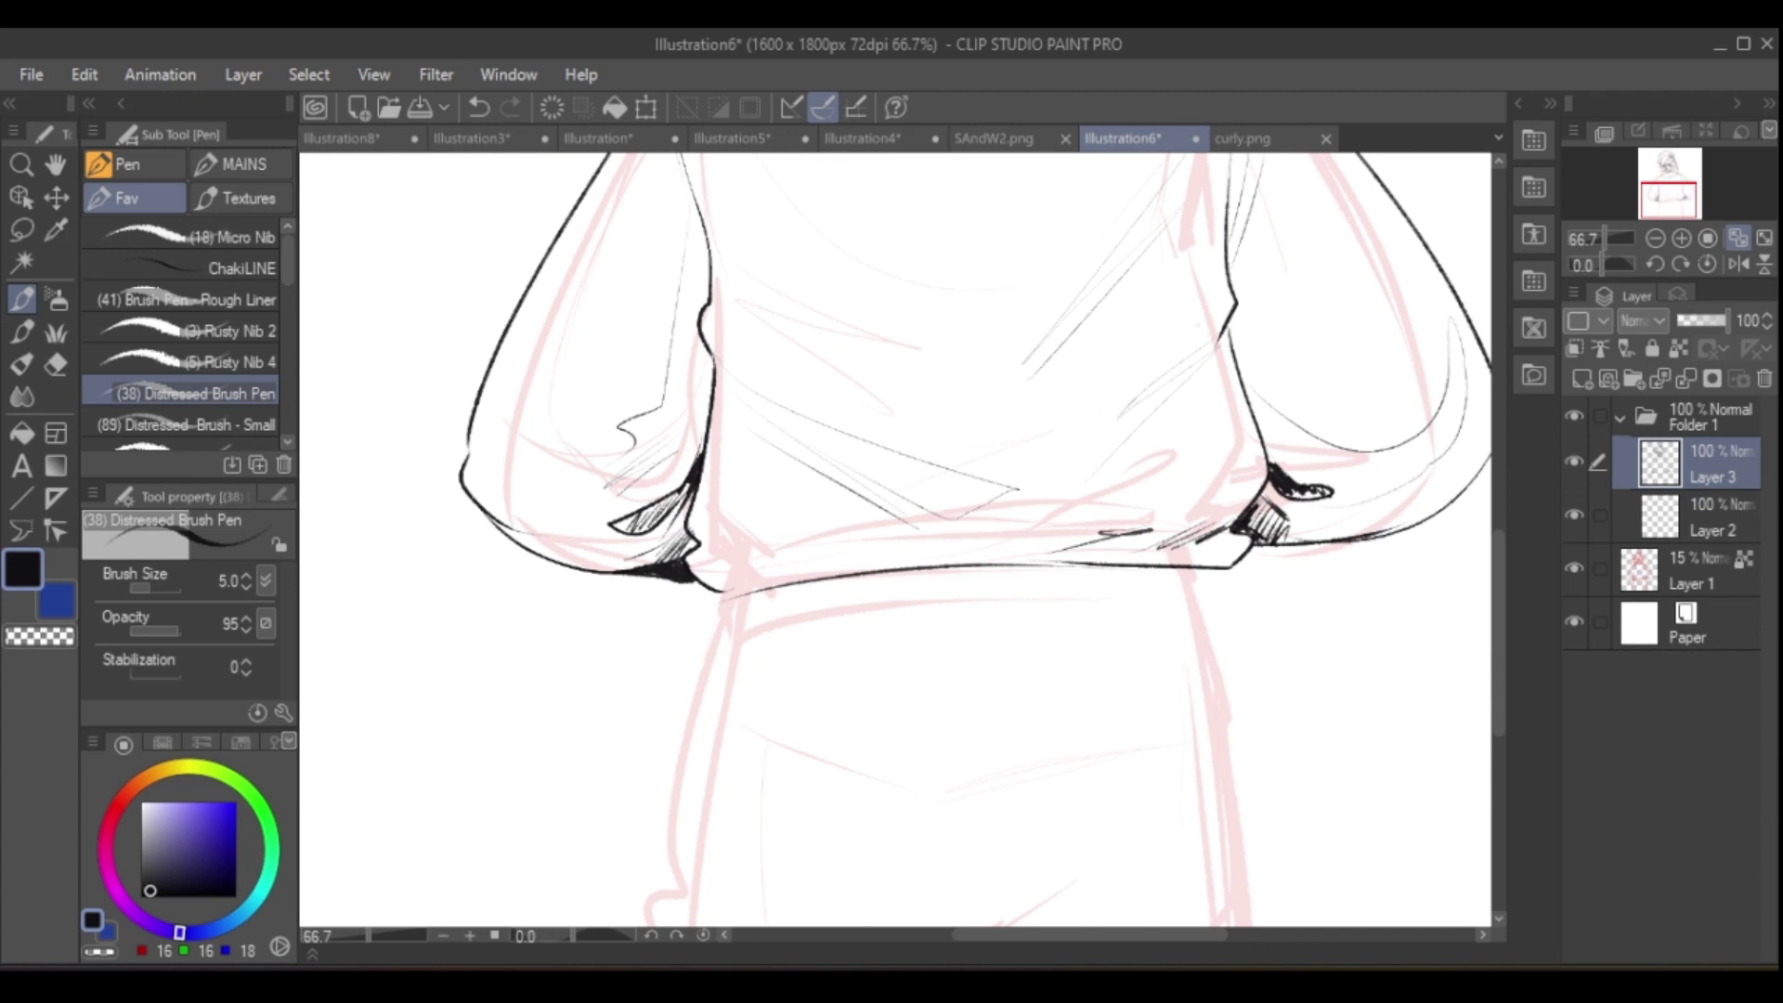
- Check the Pinterest references, then return to the drawing and clean up the jacket's sleeve and fold lines
{"action": "key", "text": "alt+Tab"}
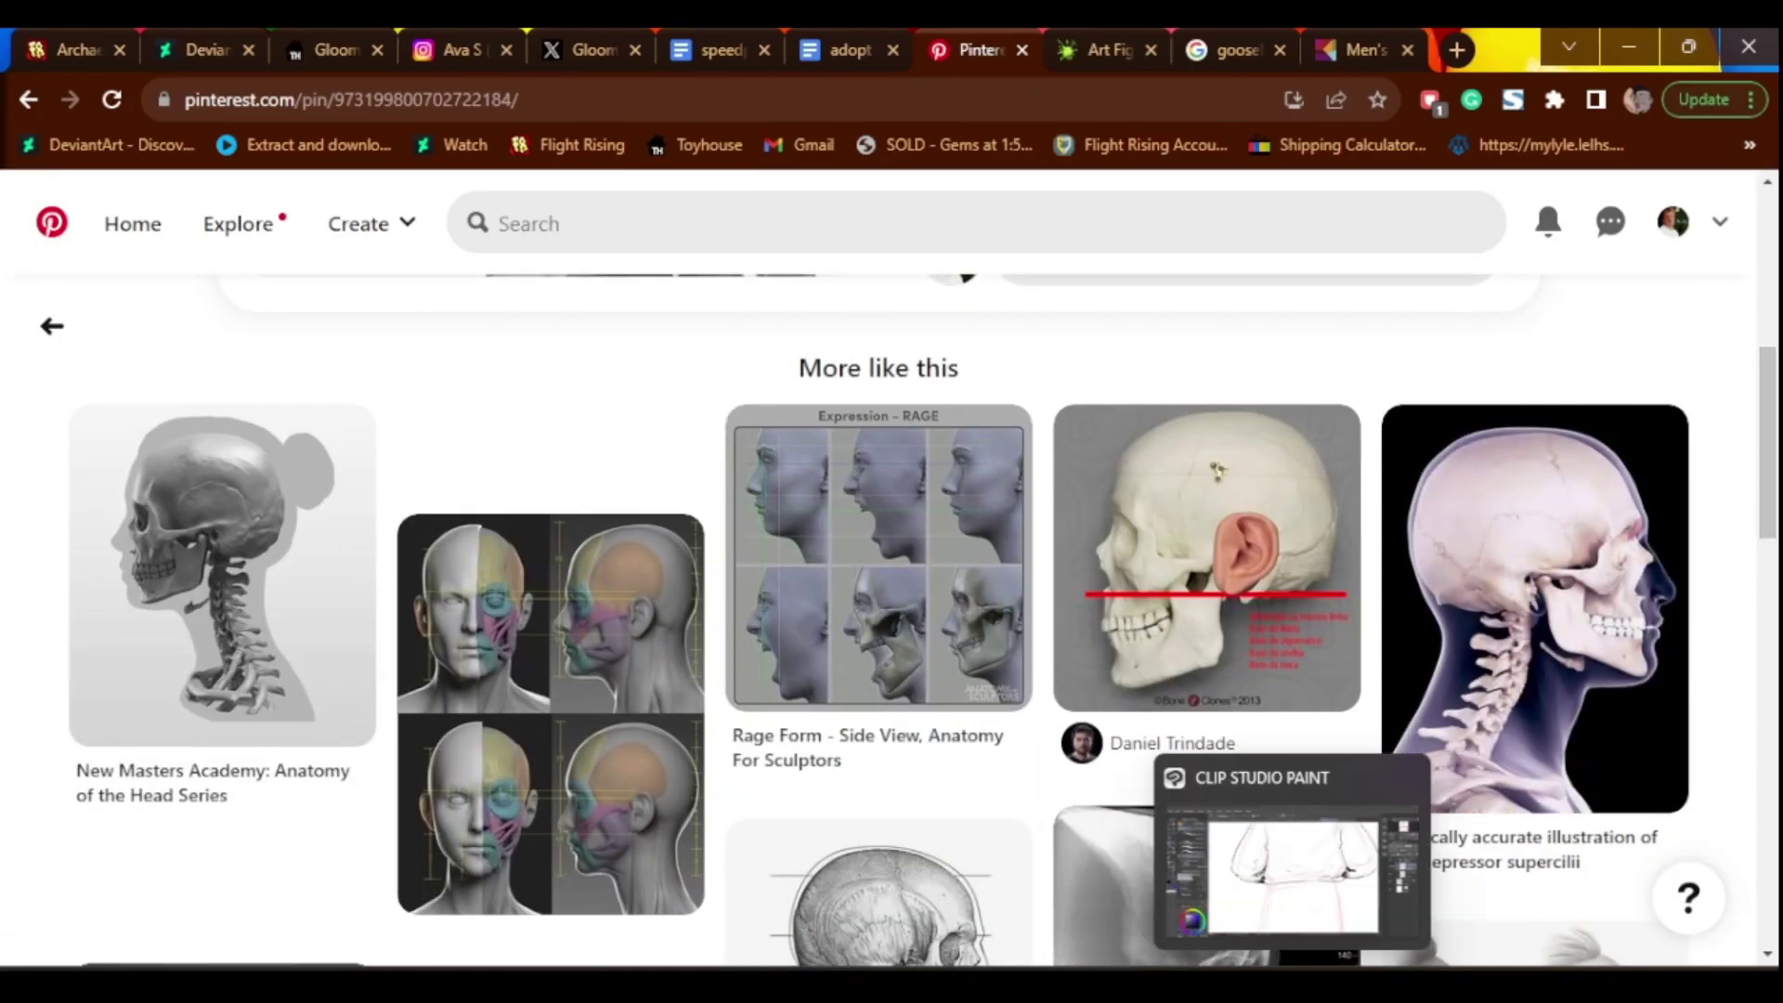
{"action": "key", "text": "alt+Tab"}
{"action": "left_click", "coordinate": [1736, 239]}
{"action": "left_click", "coordinate": [1682, 239]}
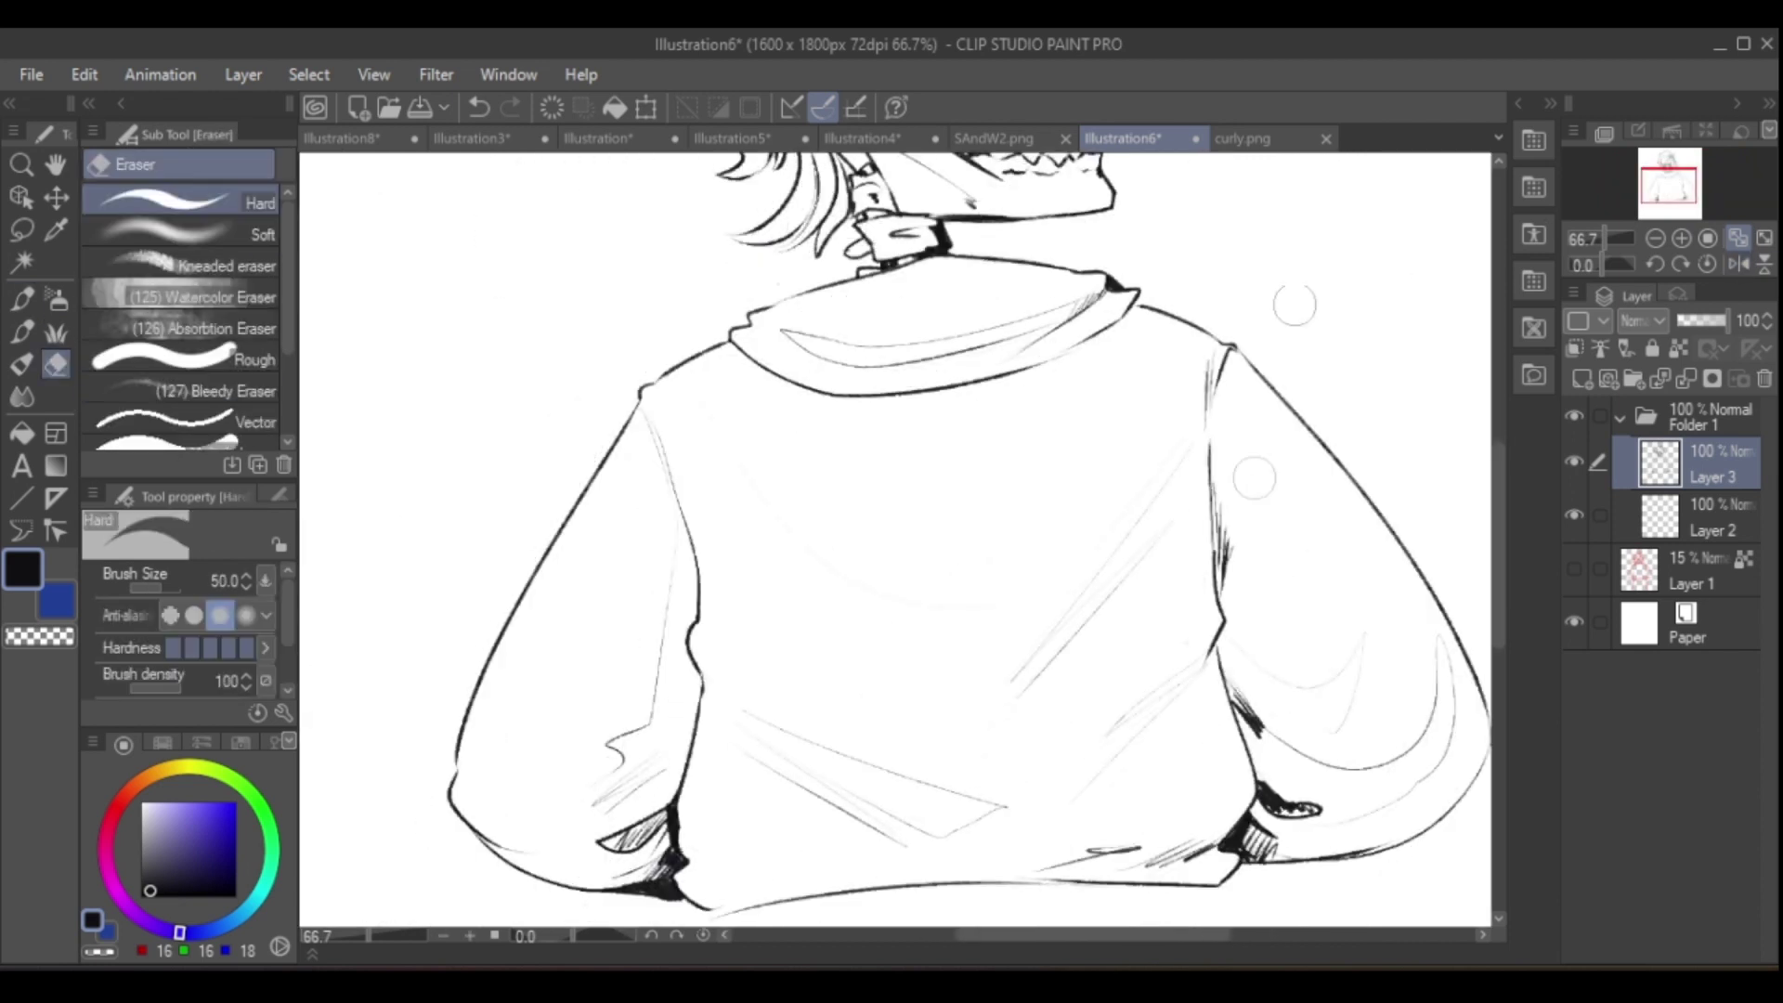
- Ink the waistband below the jacket and the trousers with their fold lines, checking the figure in mirrored view
{"action": "key", "text": "p"}
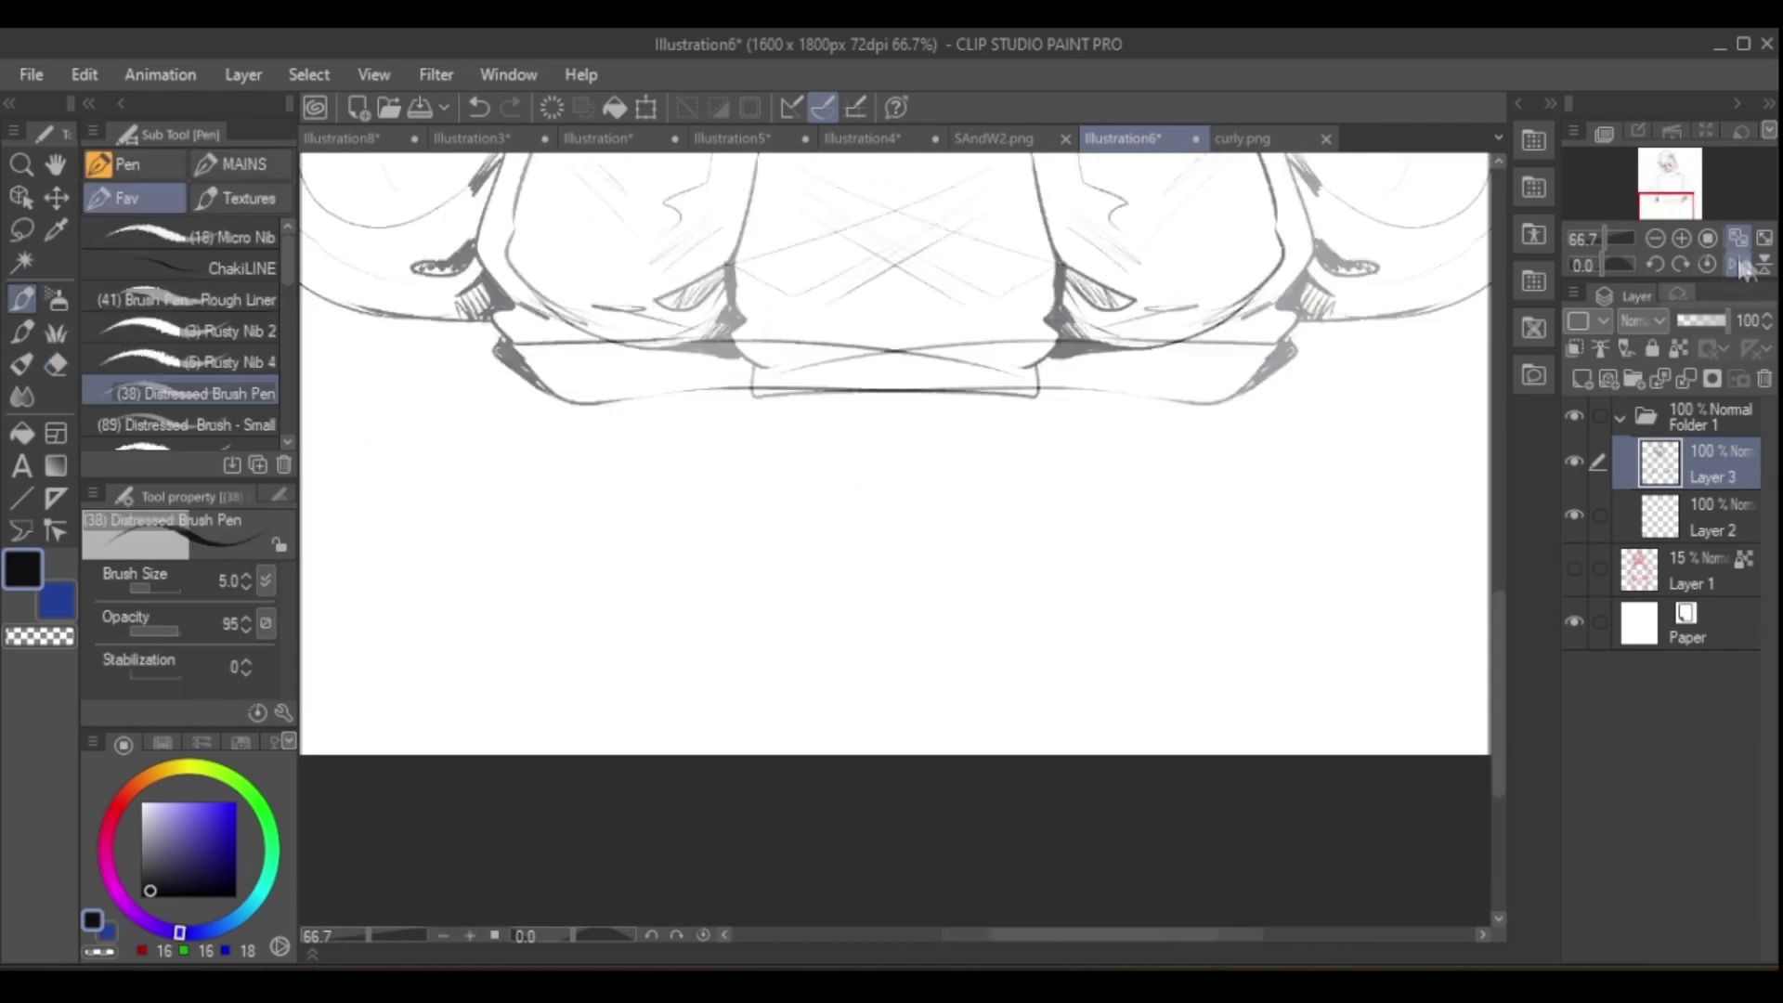
{"action": "left_click", "coordinate": [1738, 264]}
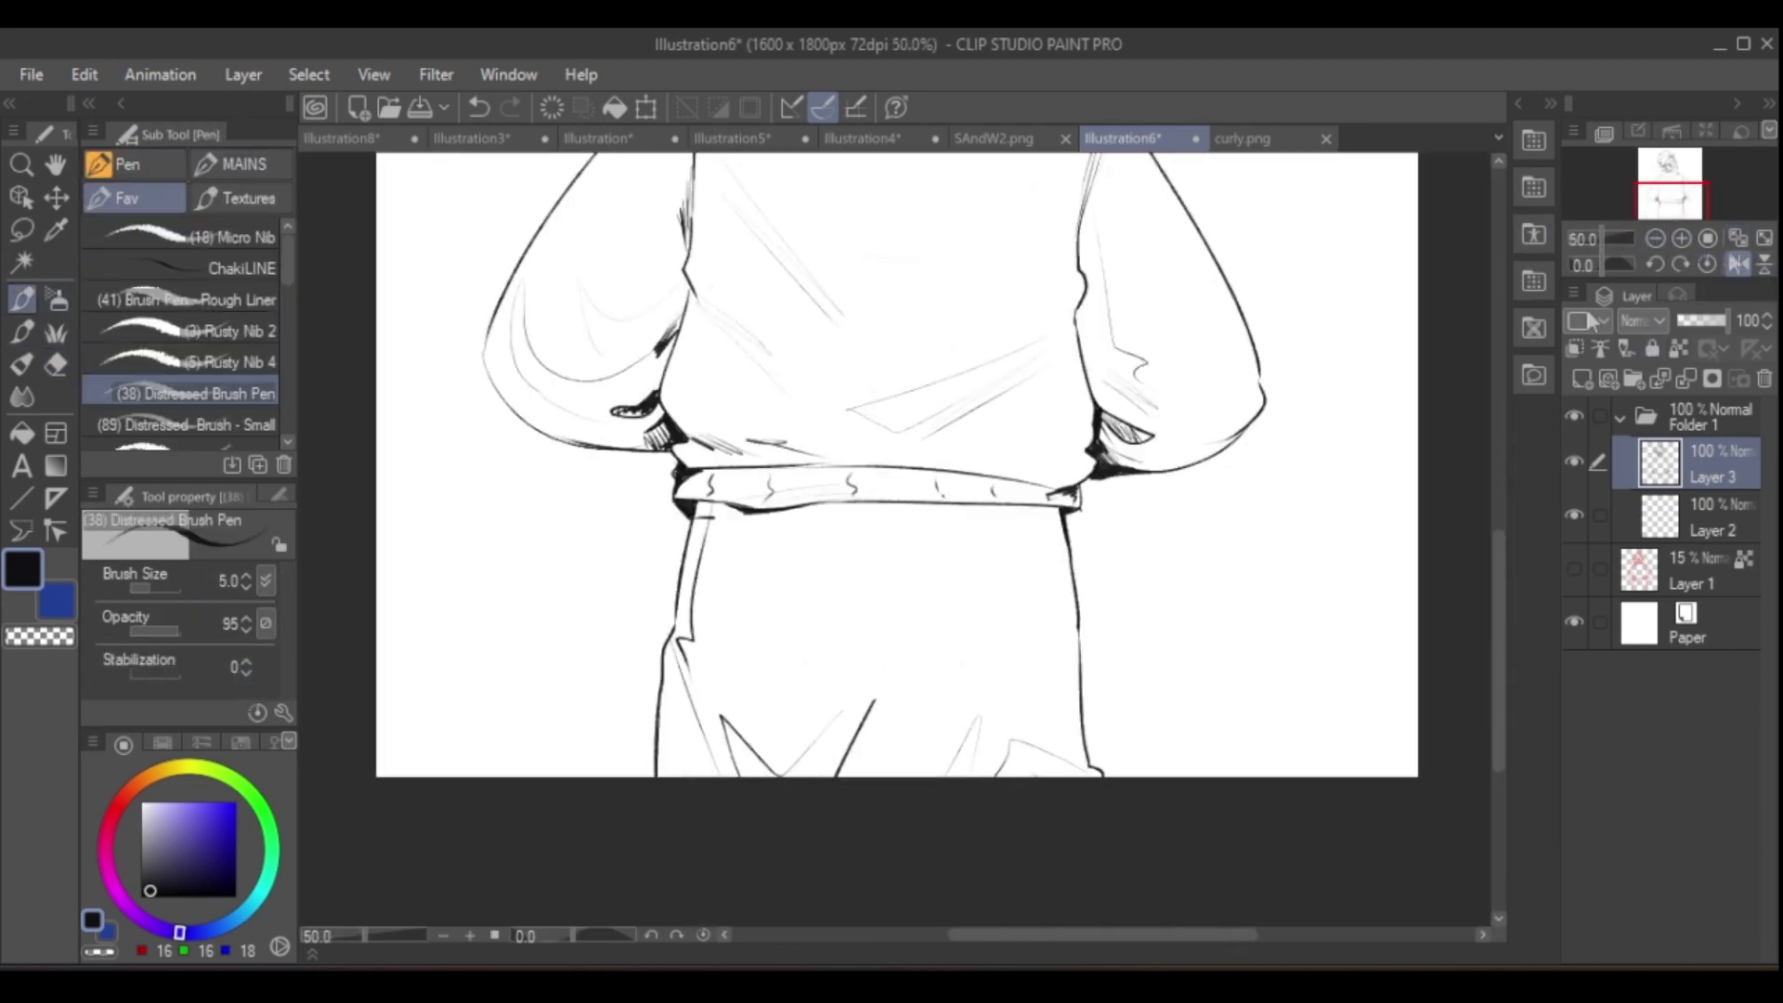
{"action": "left_click", "coordinate": [1738, 264]}
{"action": "left_click", "coordinate": [1738, 264]}
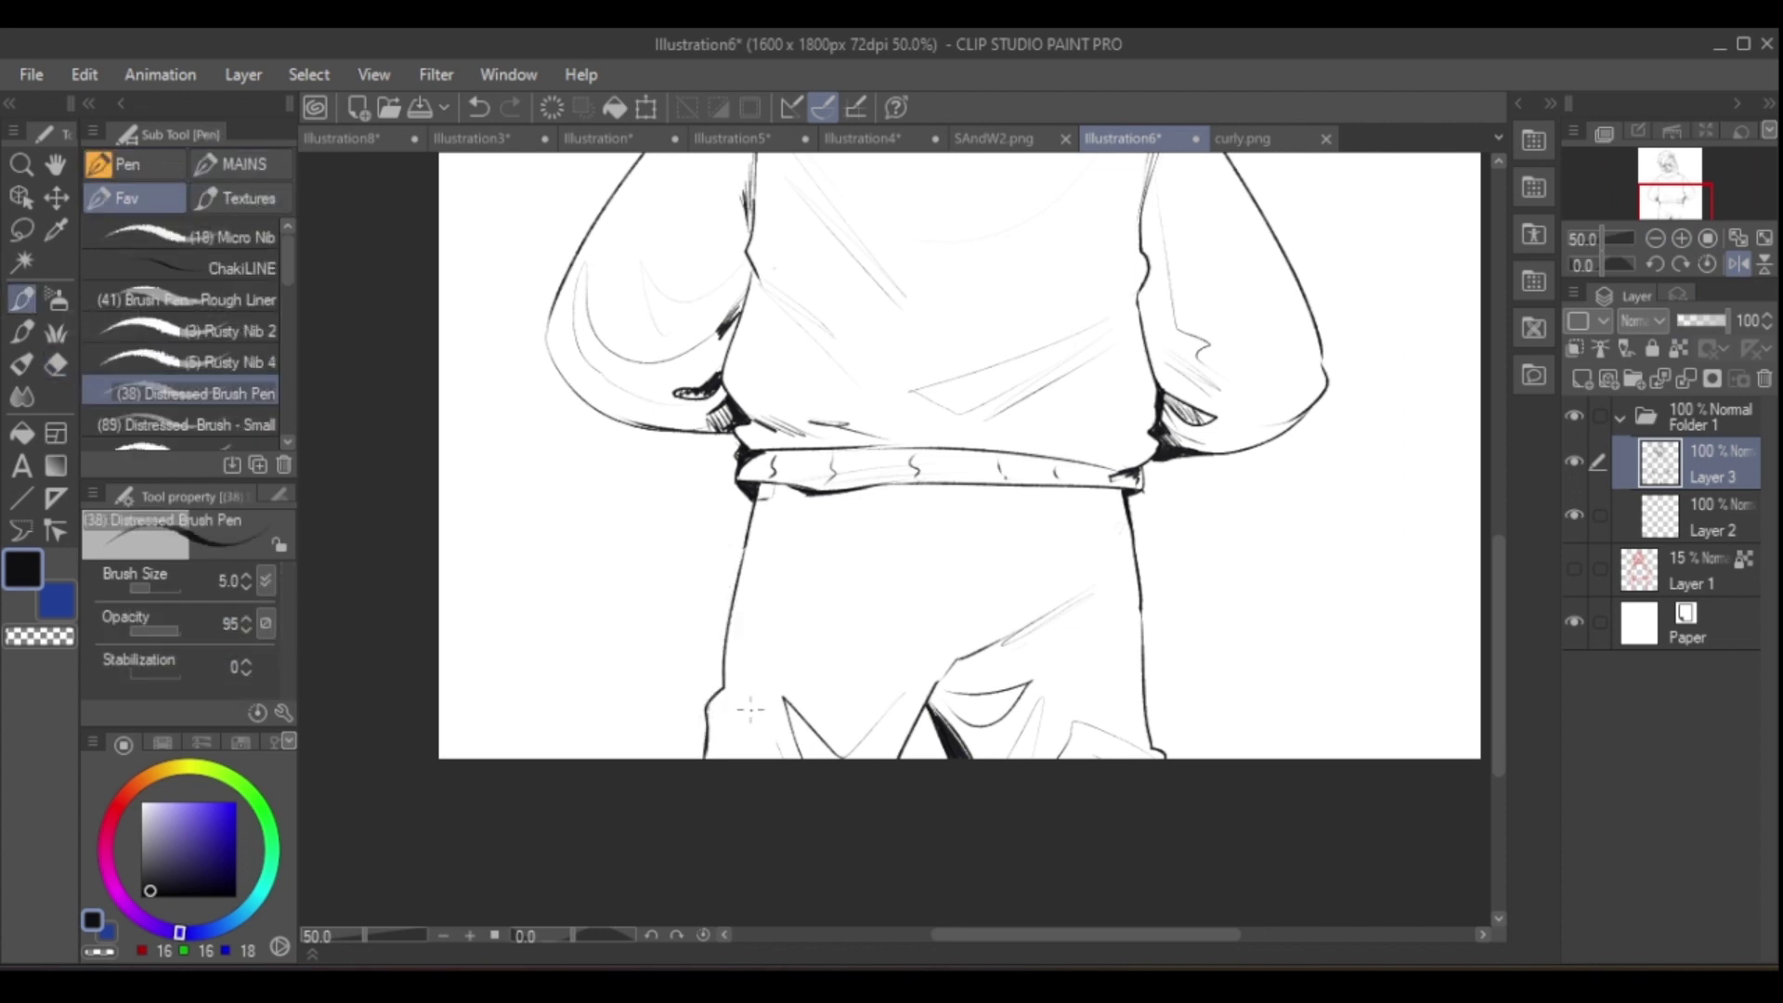
- Try a wider outer leg outline for the trousers and hatch the crotch folds, comparing the pose in mirrored view
{"action": "left_click", "coordinate": [1739, 264]}
{"action": "left_click", "coordinate": [1738, 264]}
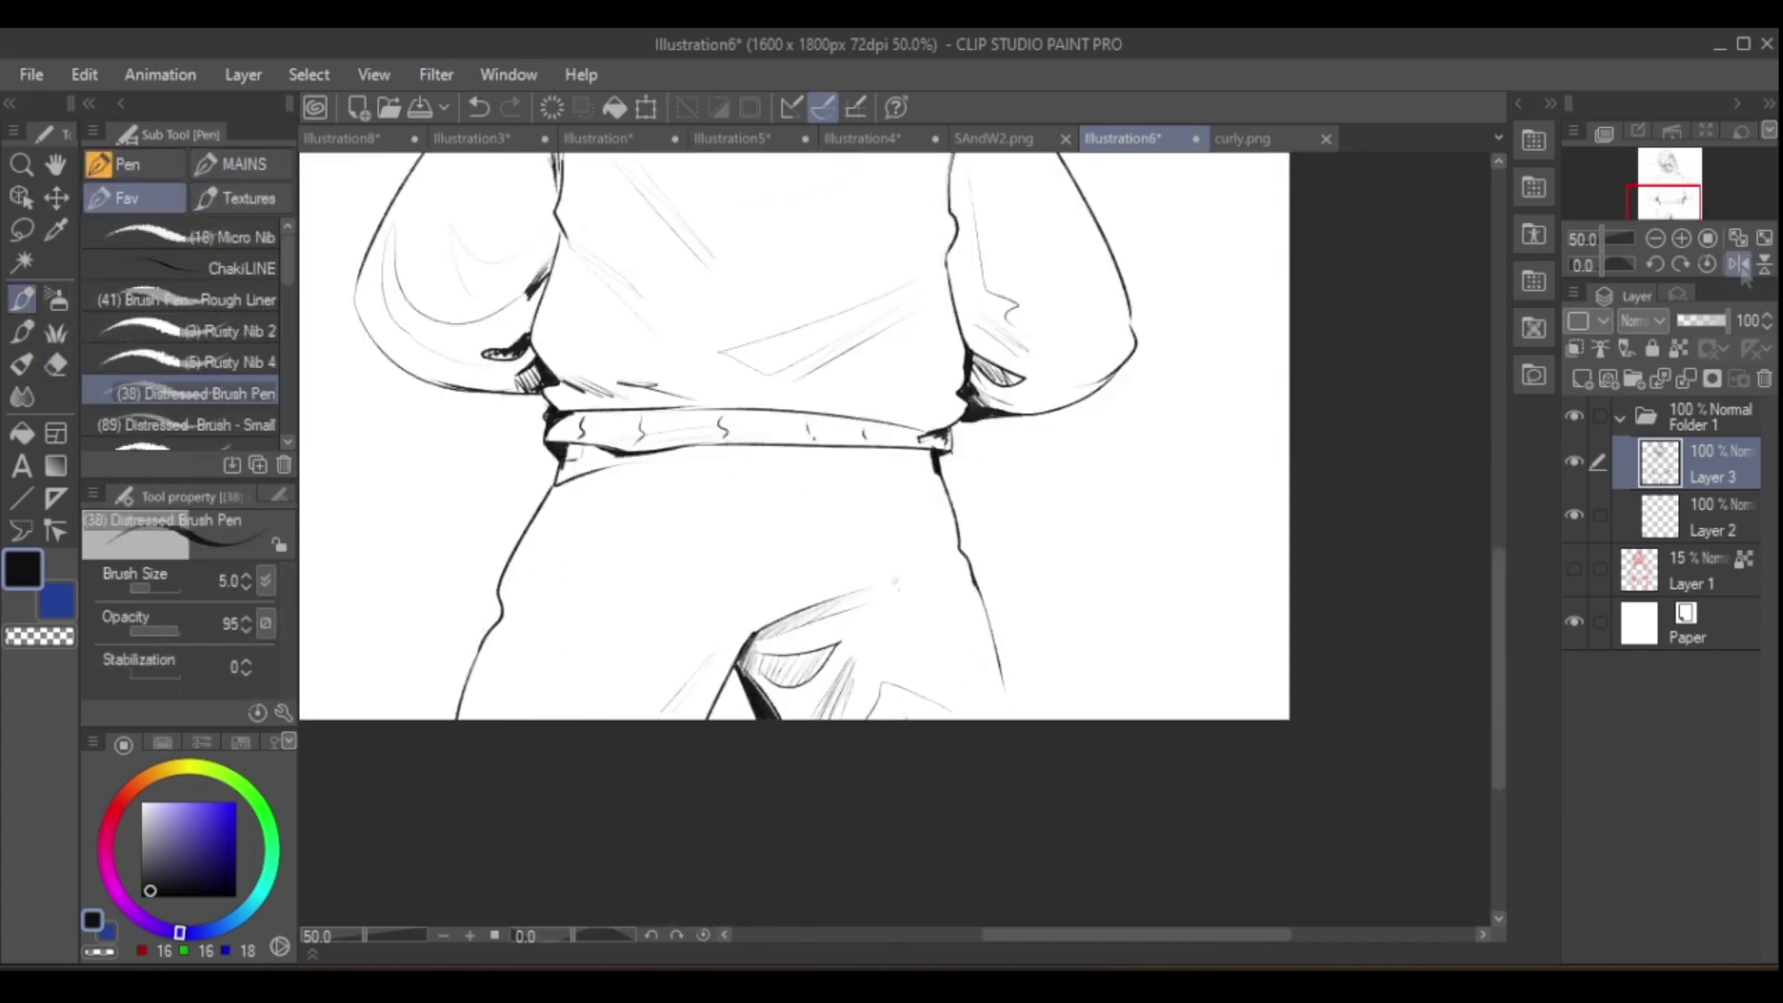
{"action": "left_click", "coordinate": [1739, 264]}
{"action": "left_click", "coordinate": [1738, 264]}
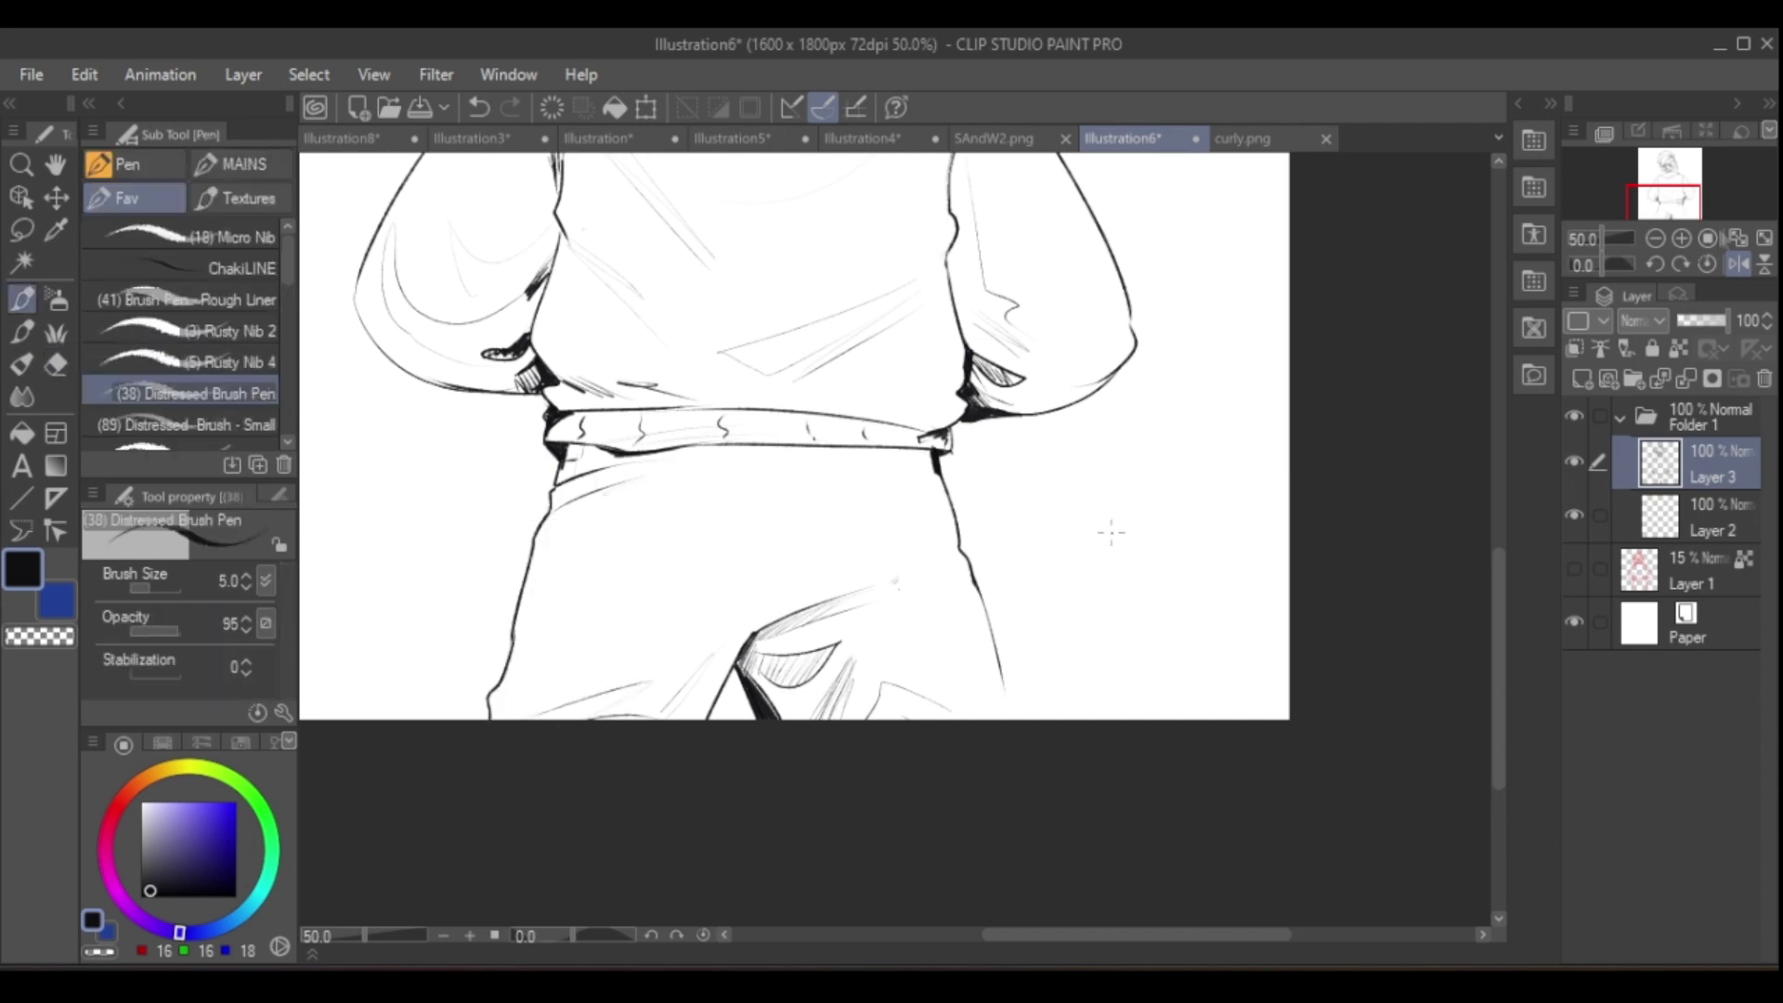
{"action": "left_click", "coordinate": [1738, 264]}
{"action": "left_click", "coordinate": [1738, 265]}
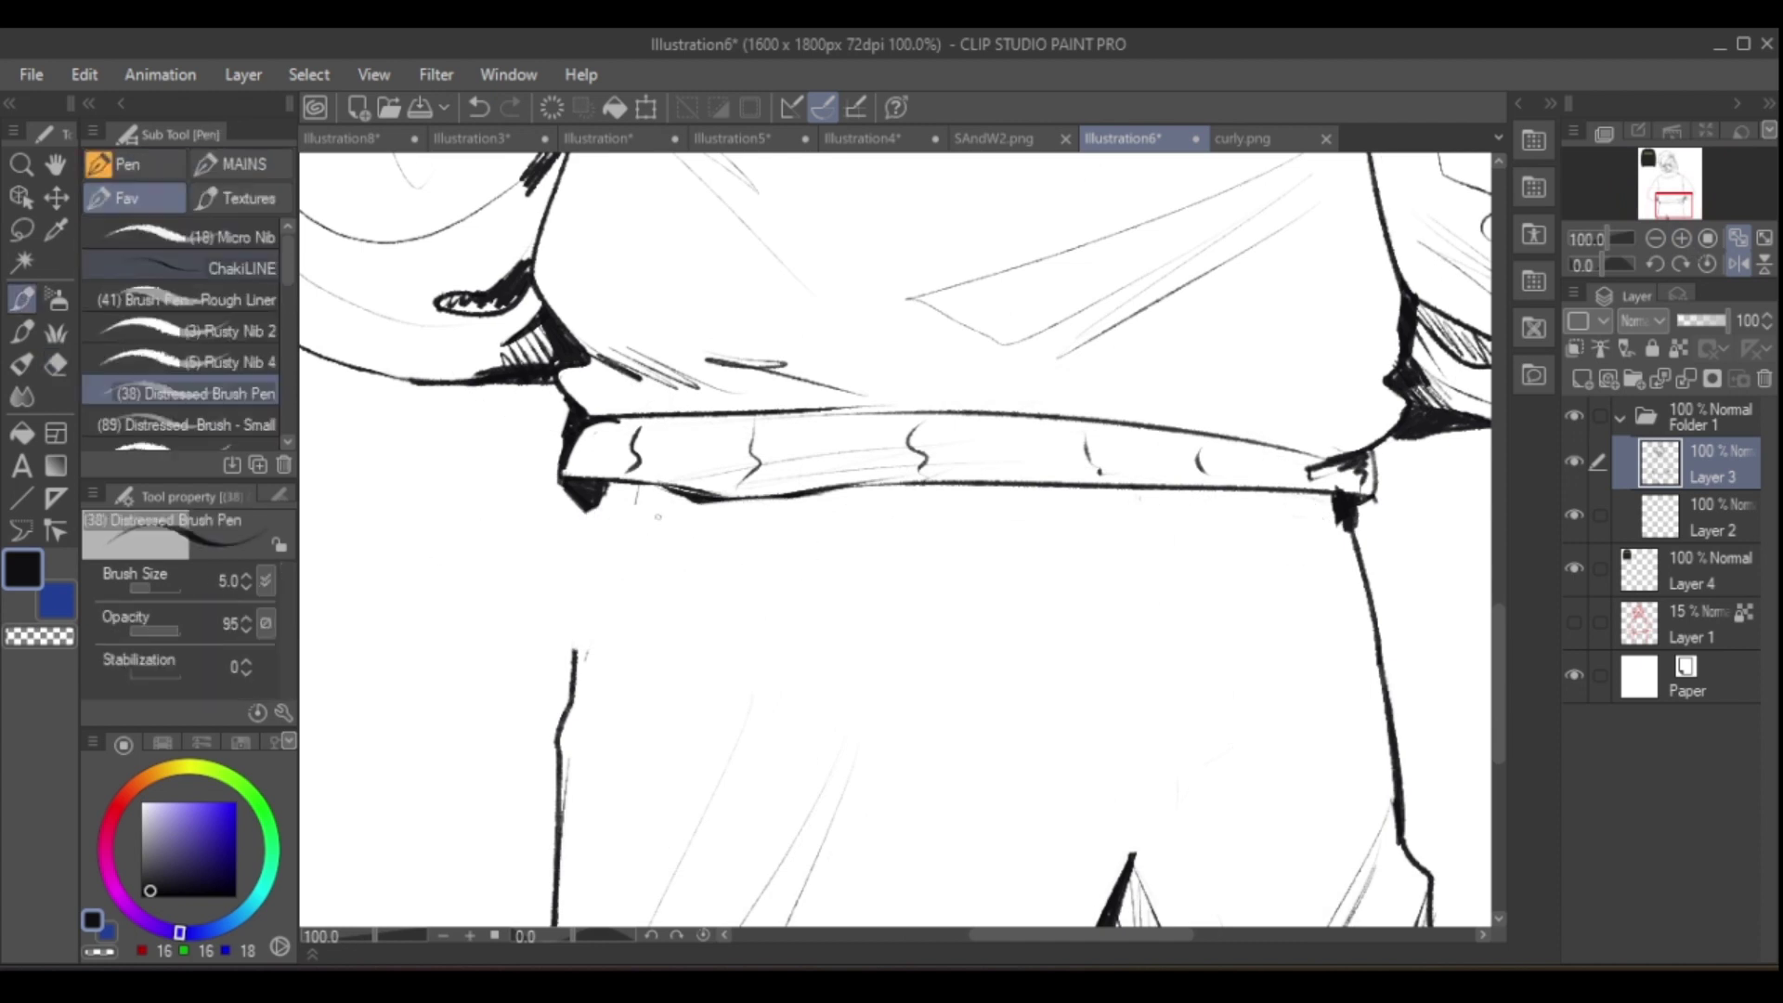
- Redraw the trousers' waistband seam, outer leg outlines and crotch folds, erasing stray lines and checking the shape in mirrored view
{"action": "left_click_drag", "start_coordinate": [559, 594], "coordinate": [1337, 520]}
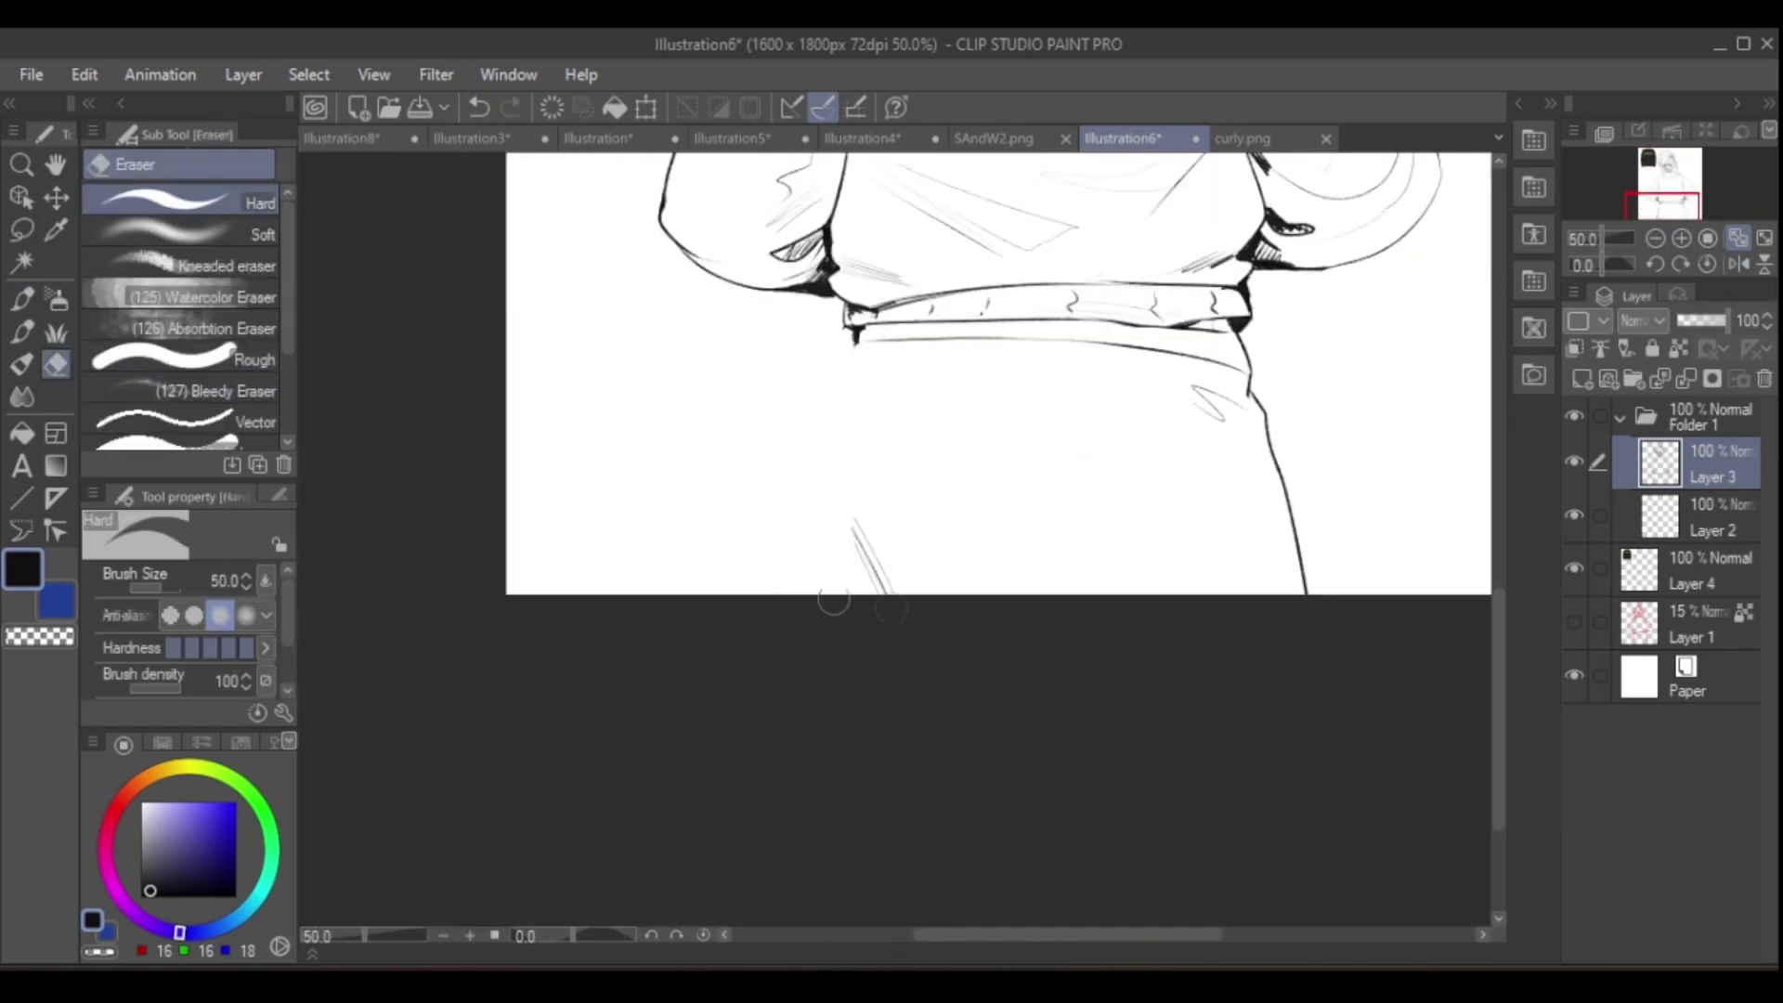
{"action": "key", "text": "p"}
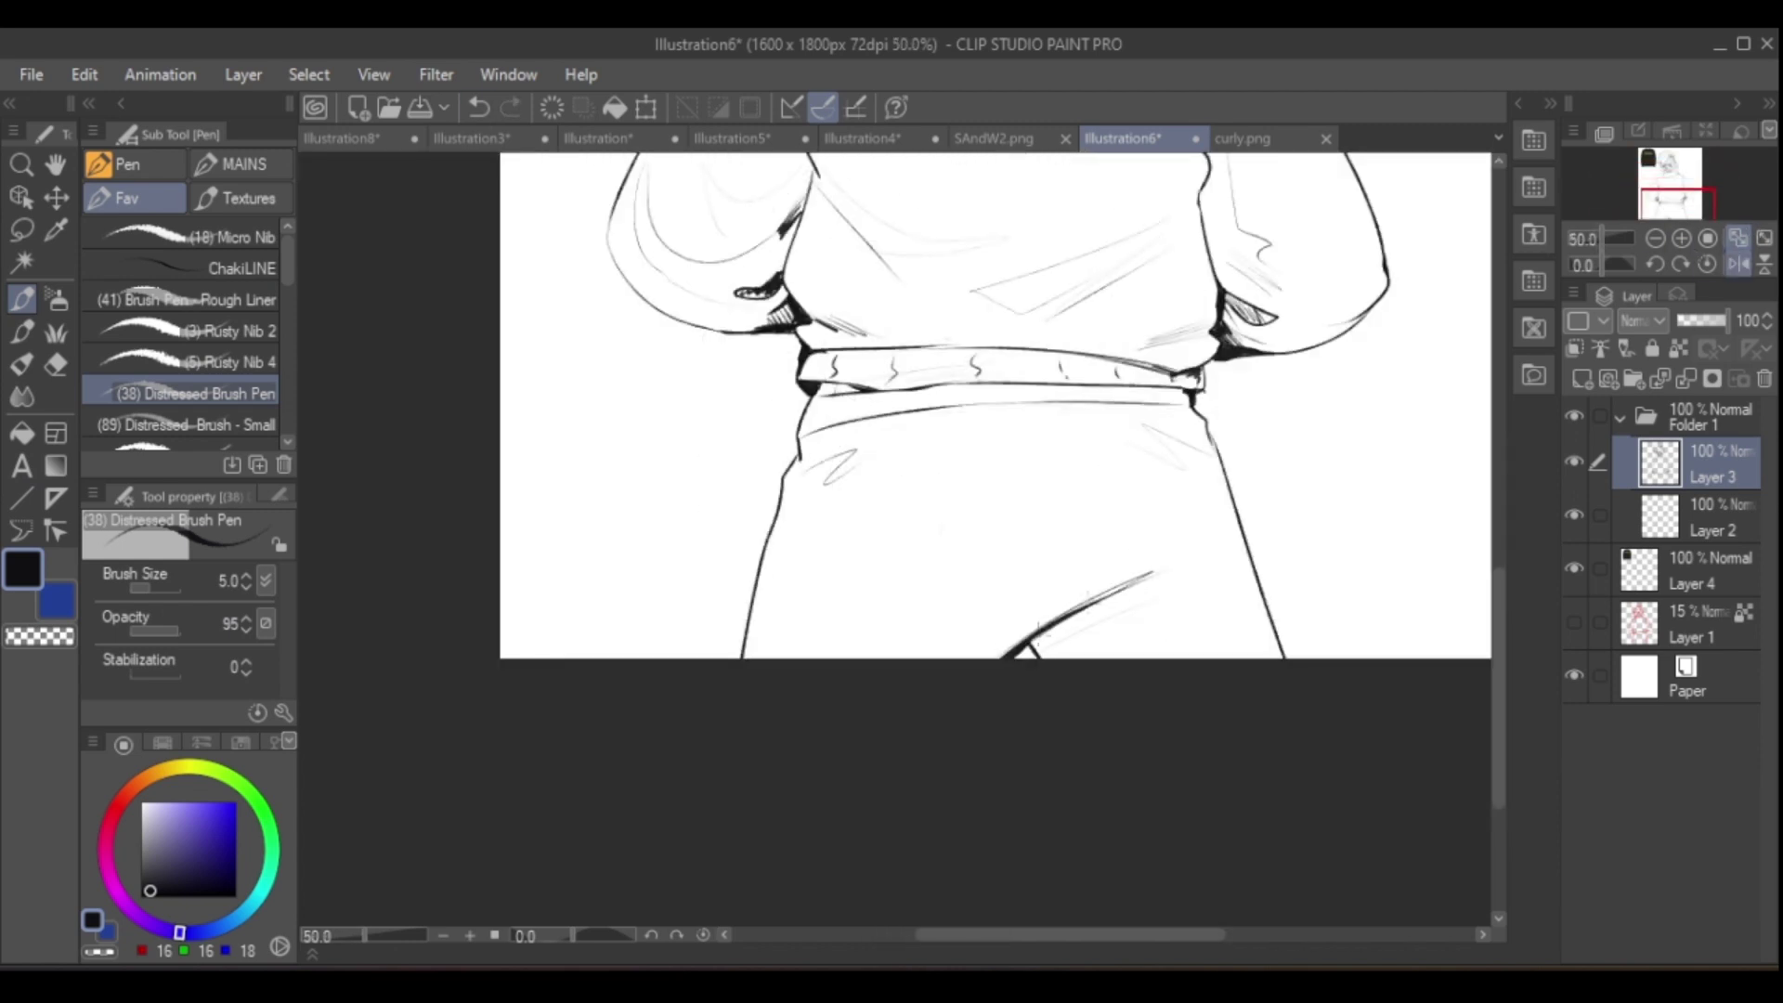
{"action": "key", "text": "e"}
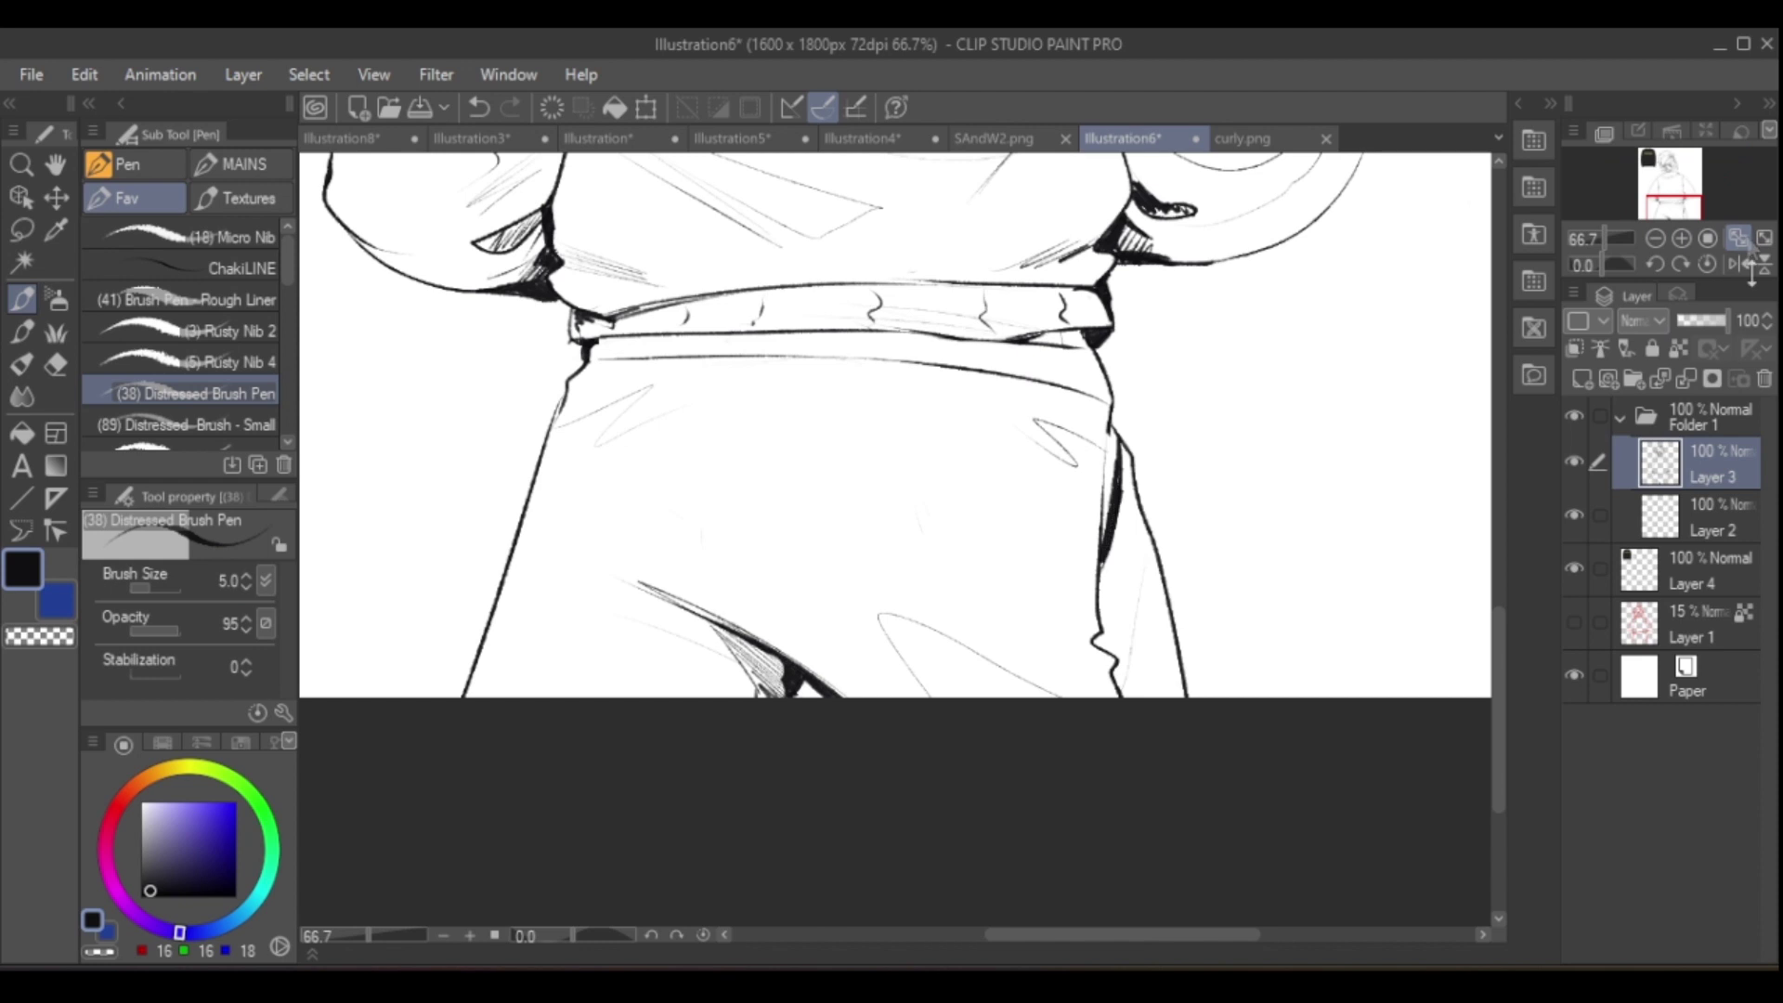
{"action": "left_click", "coordinate": [1737, 264]}
{"action": "key", "text": "e"}
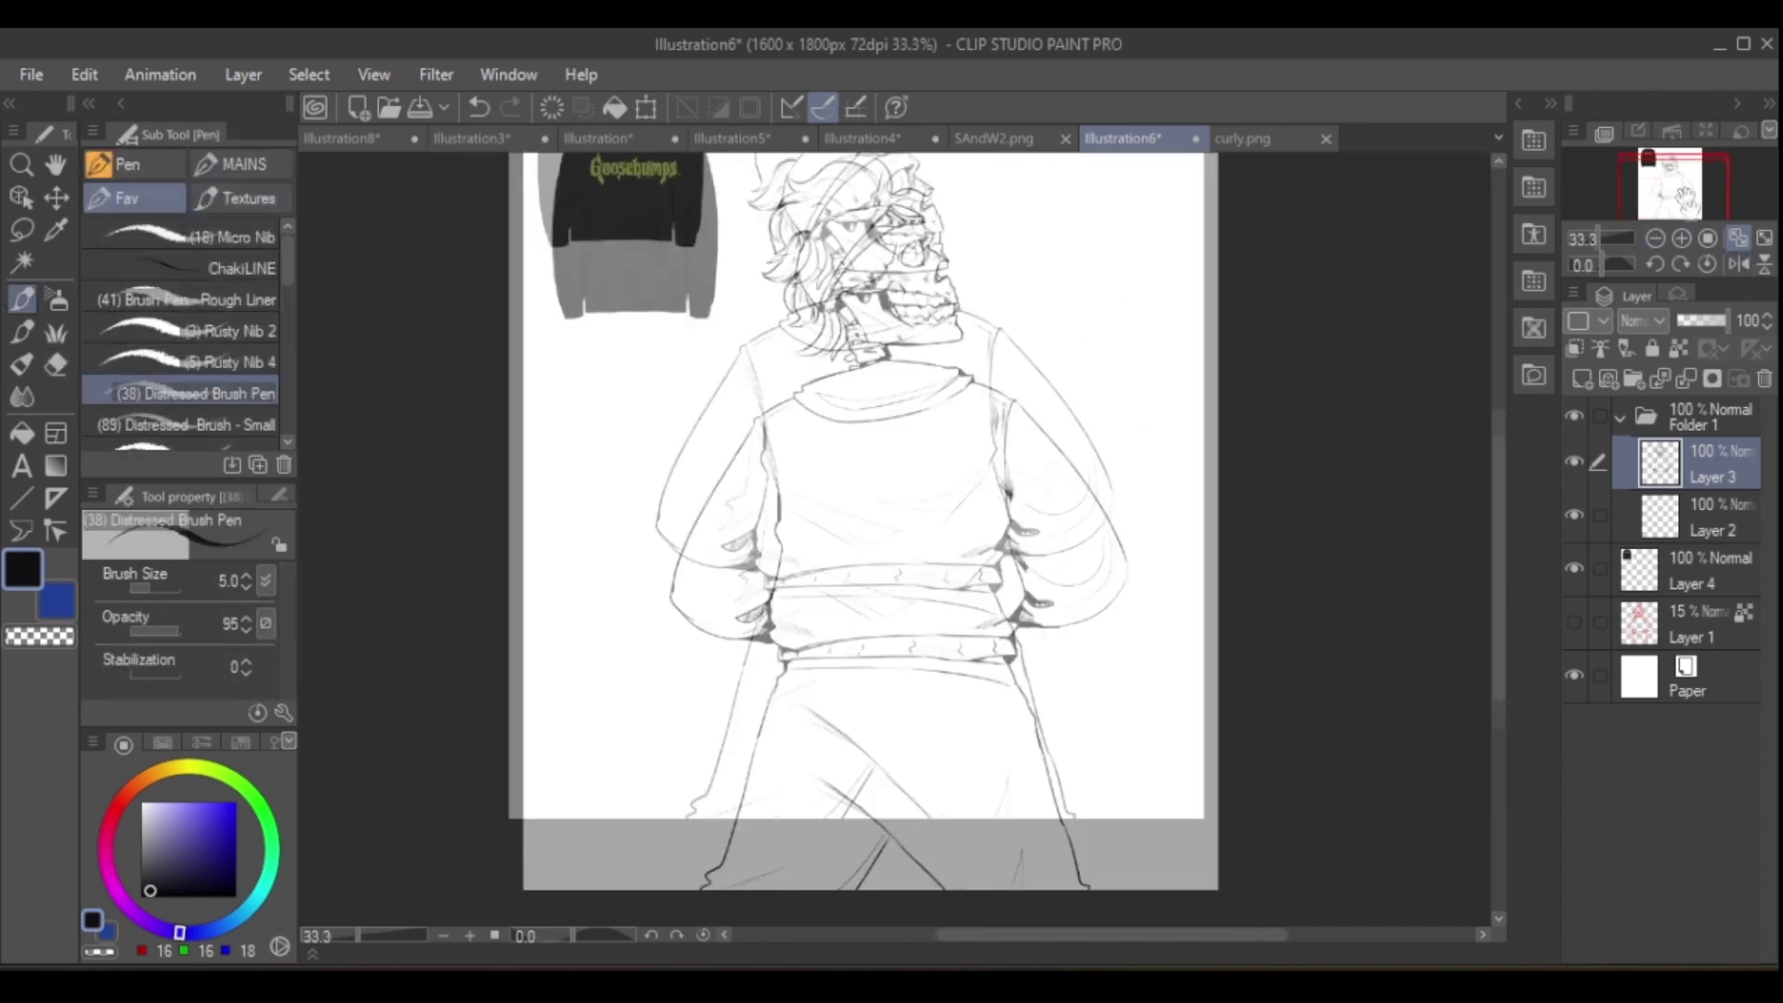
{"action": "key", "text": "e"}
{"action": "left_click", "coordinate": [1738, 264]}
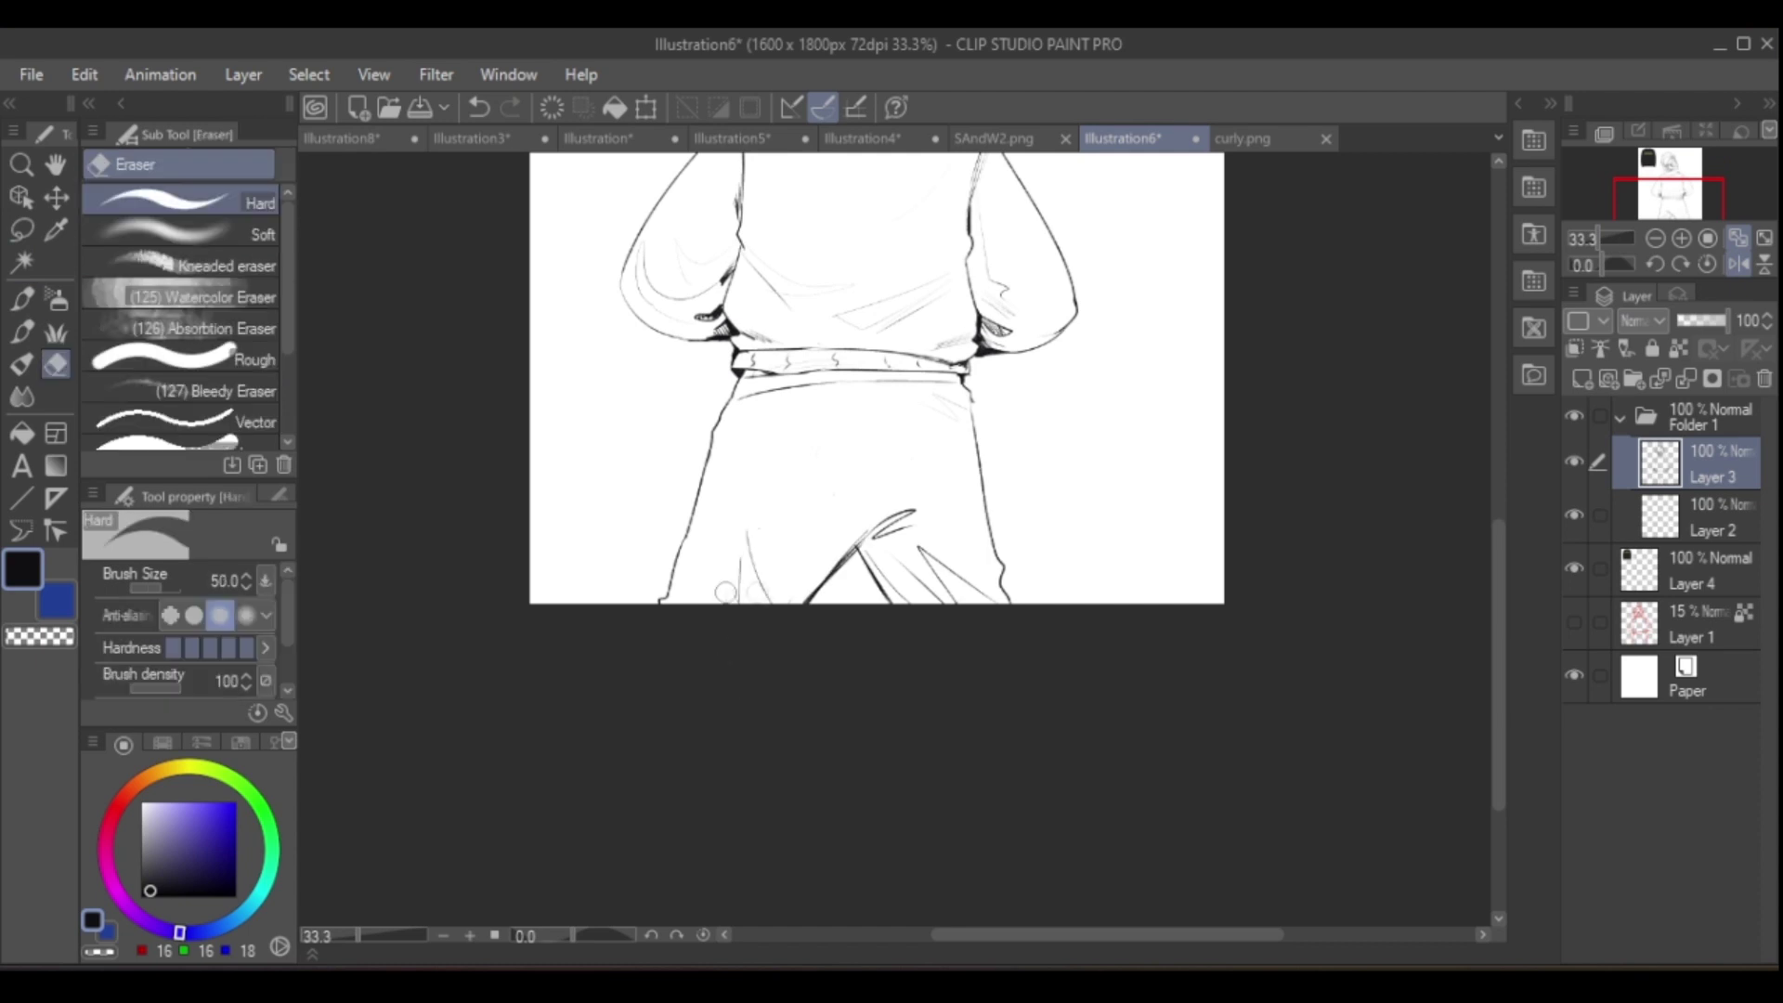
{"action": "key", "text": "p"}
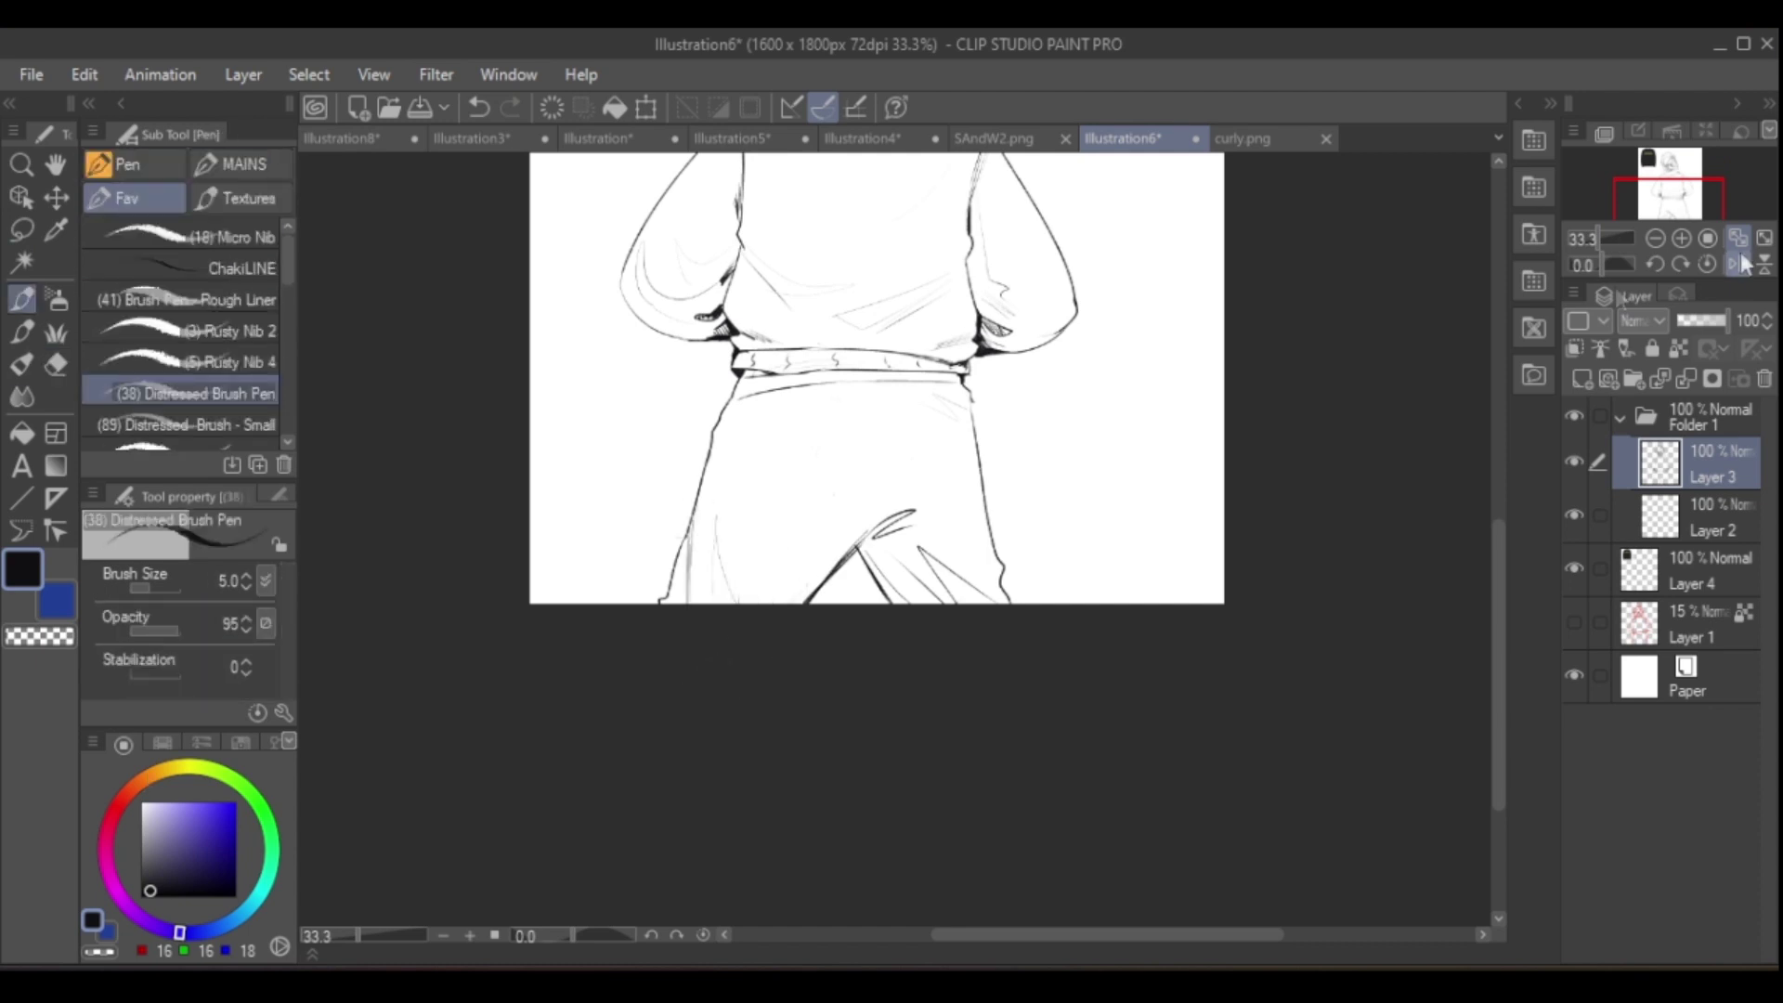
- Ink overlapping side folds on the trousers and fill the crotch and lower leg folds with solid black shadows
{"action": "scroll", "coordinate": [1164, 340], "scroll_direction": "up", "scroll_amount": 2}
{"action": "scroll", "coordinate": [896, 511], "scroll_direction": "left", "scroll_amount": 3}
{"action": "scroll", "coordinate": [896, 511], "scroll_direction": "down", "scroll_amount": 3}
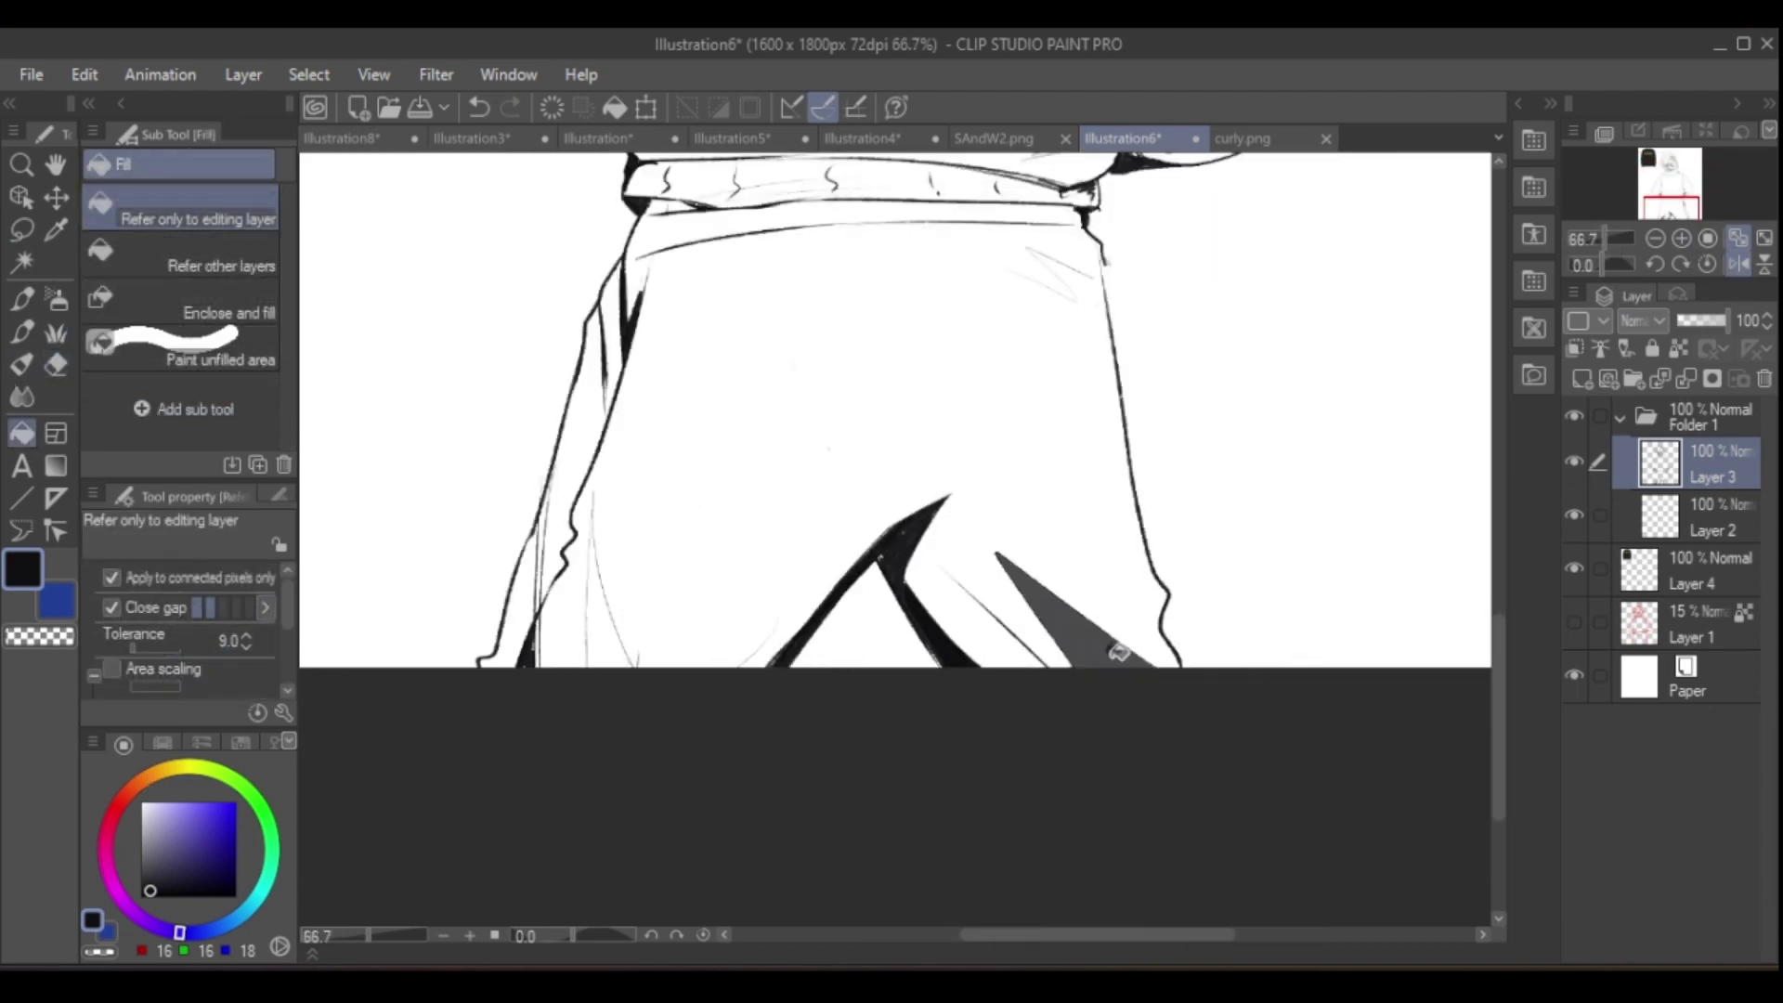
{"action": "scroll", "coordinate": [896, 510], "scroll_direction": "down", "scroll_amount": 3}
{"action": "scroll", "coordinate": [896, 510], "scroll_direction": "up", "scroll_amount": 3}
{"action": "scroll", "coordinate": [912, 264], "scroll_direction": "up", "scroll_amount": 4}
{"action": "scroll", "coordinate": [912, 265], "scroll_direction": "down", "scroll_amount": 5}
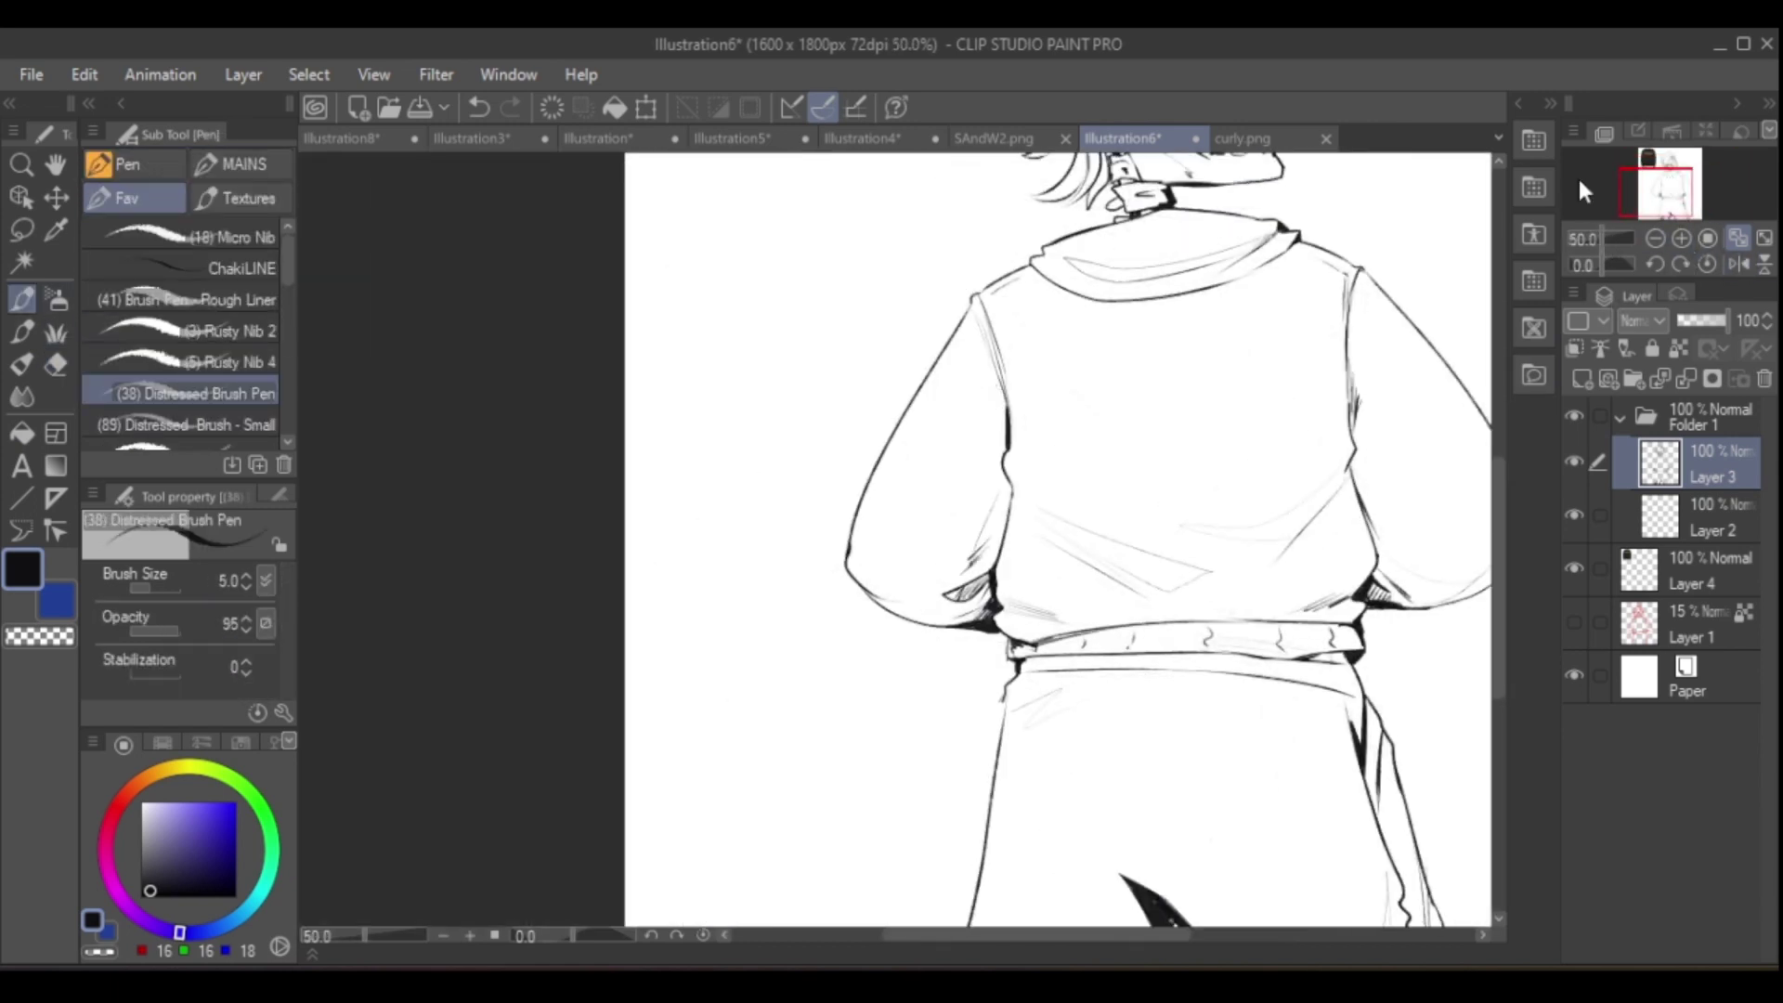
- Select the whole figure's silhouette and fill it with a flat beige base on Layer 2 beneath the line art
{"action": "left_click", "coordinate": [1657, 179]}
{"action": "key", "text": "w"}
{"action": "left_click", "coordinate": [1682, 238]}
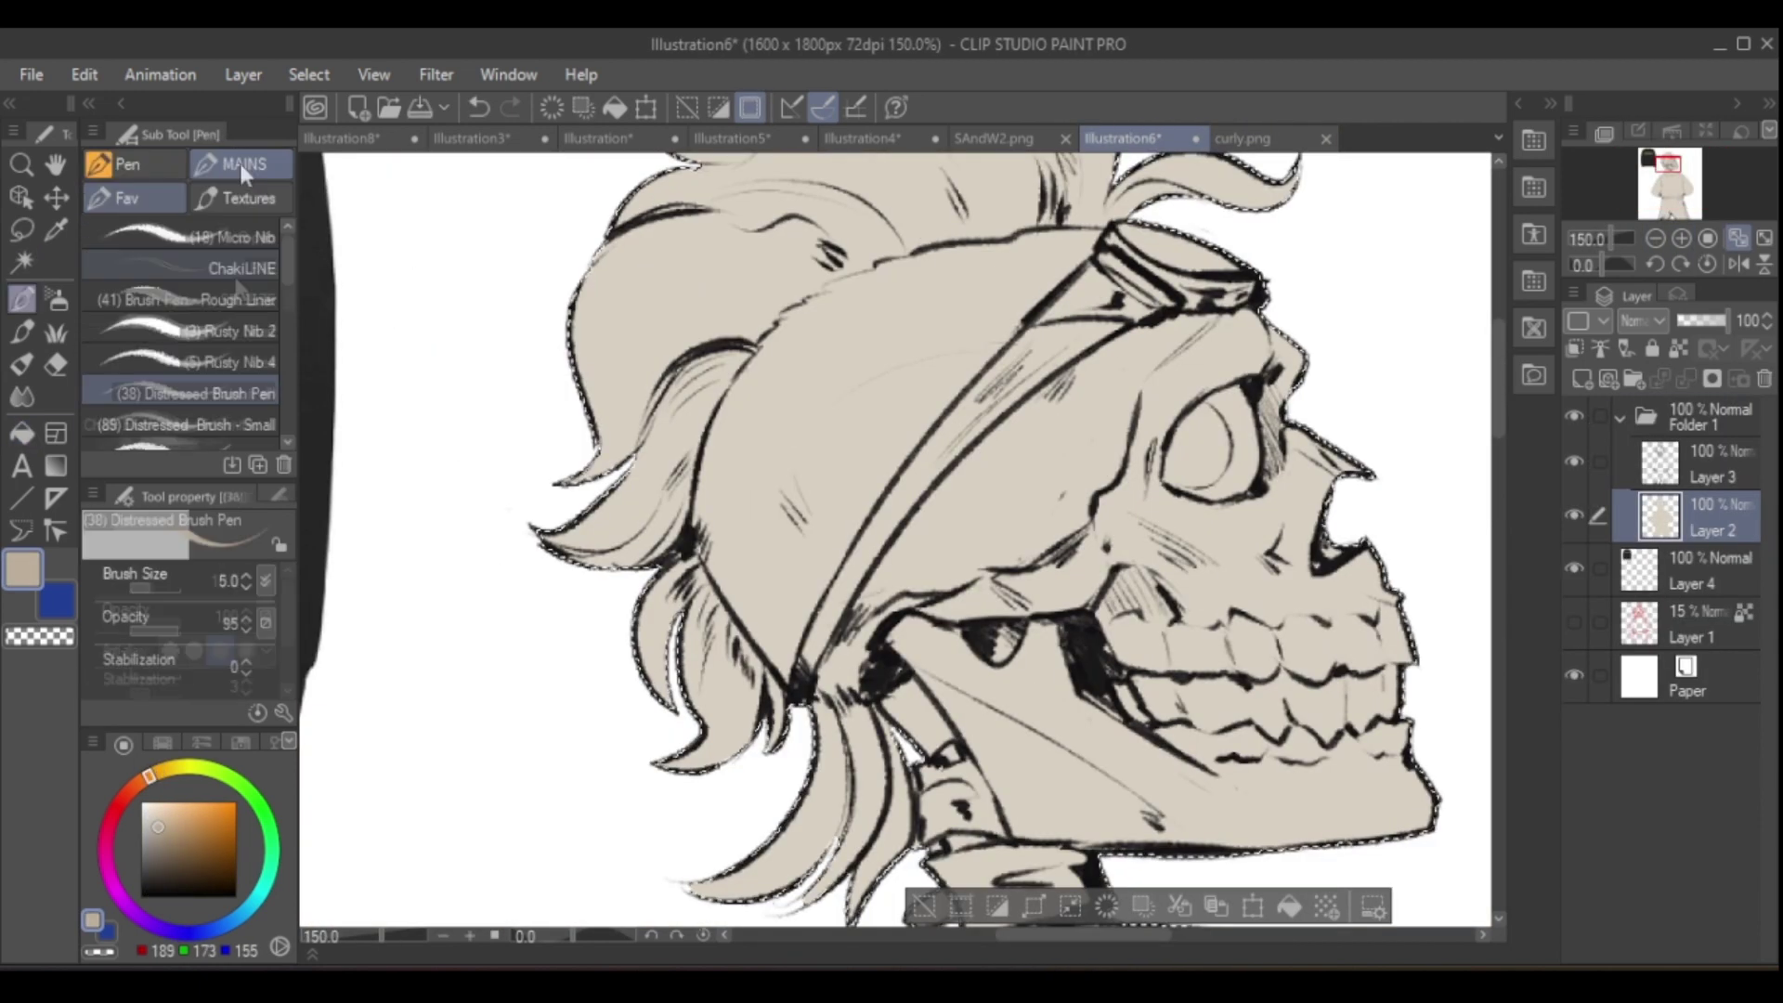
- Shade the skull on Layer 2 in darker beige with the Snarf brush at size 17, comparing it in mirrored view
{"action": "left_click", "coordinate": [244, 167]}
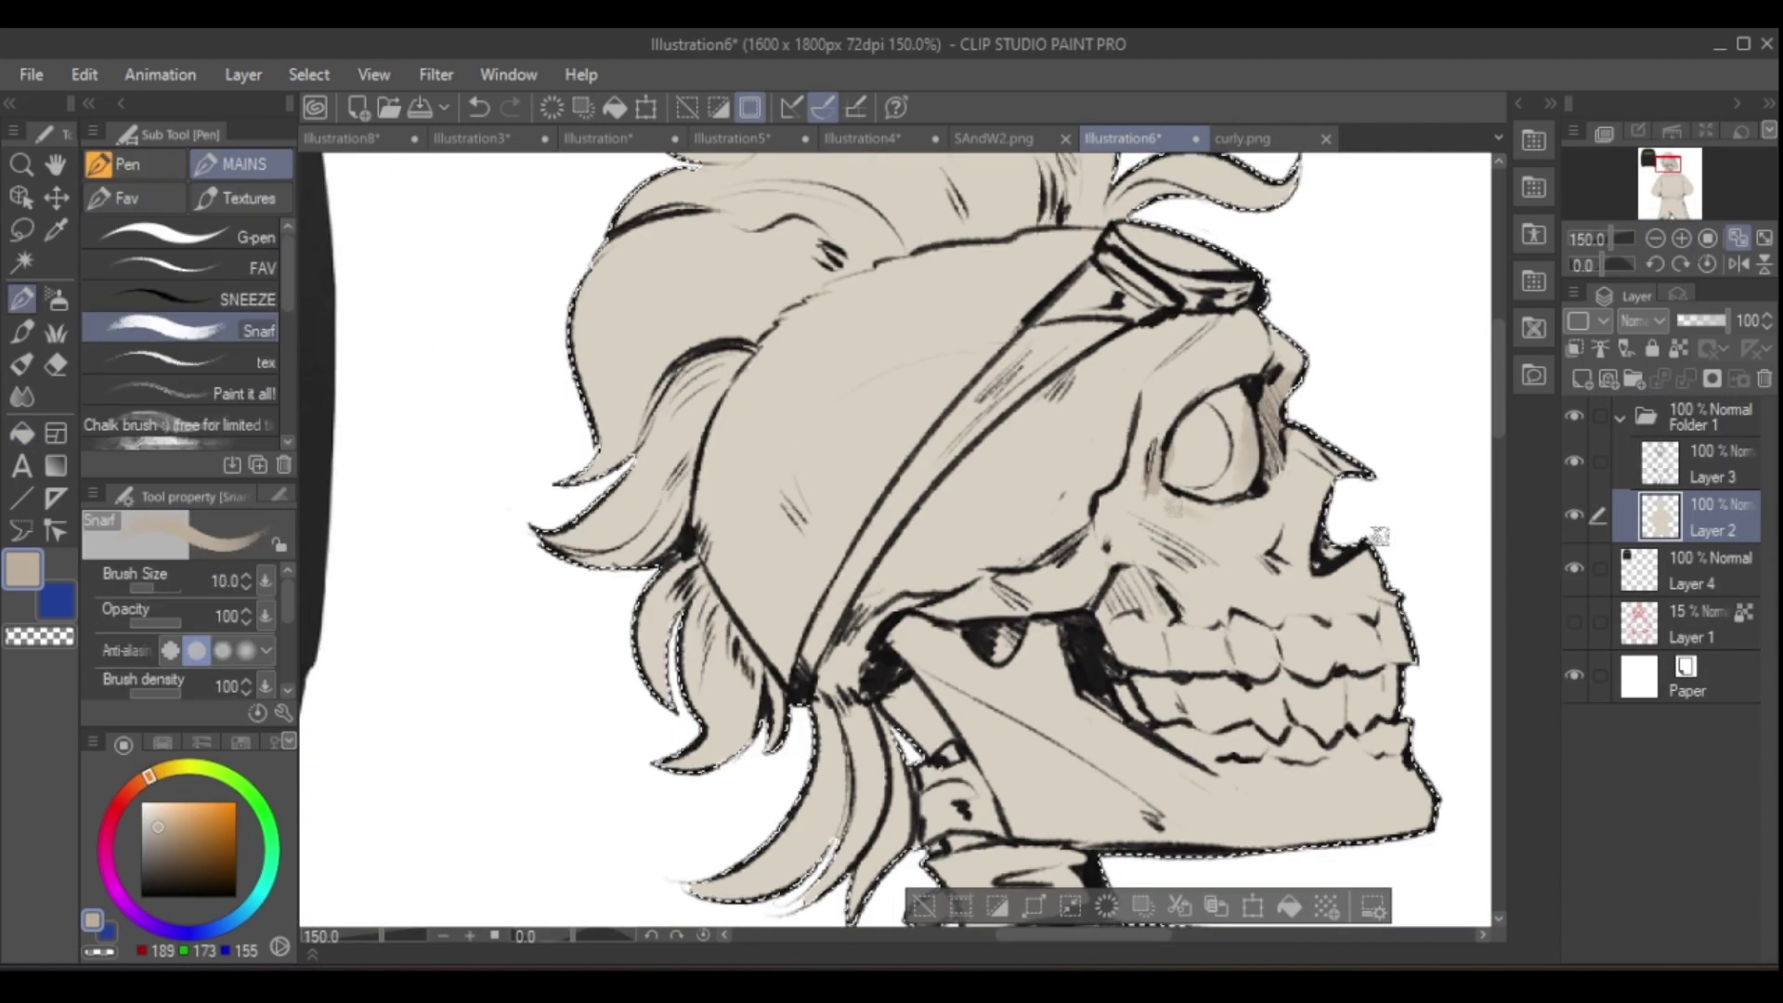
{"action": "key", "text": "h"}
{"action": "key", "text": "ctrl+minus"}
{"action": "key", "text": "ctrl+minus"}
{"action": "key", "text": "h"}
{"action": "key", "text": "bracketright"}
{"action": "key", "text": "bracketright"}
{"action": "key", "text": "bracketright"}
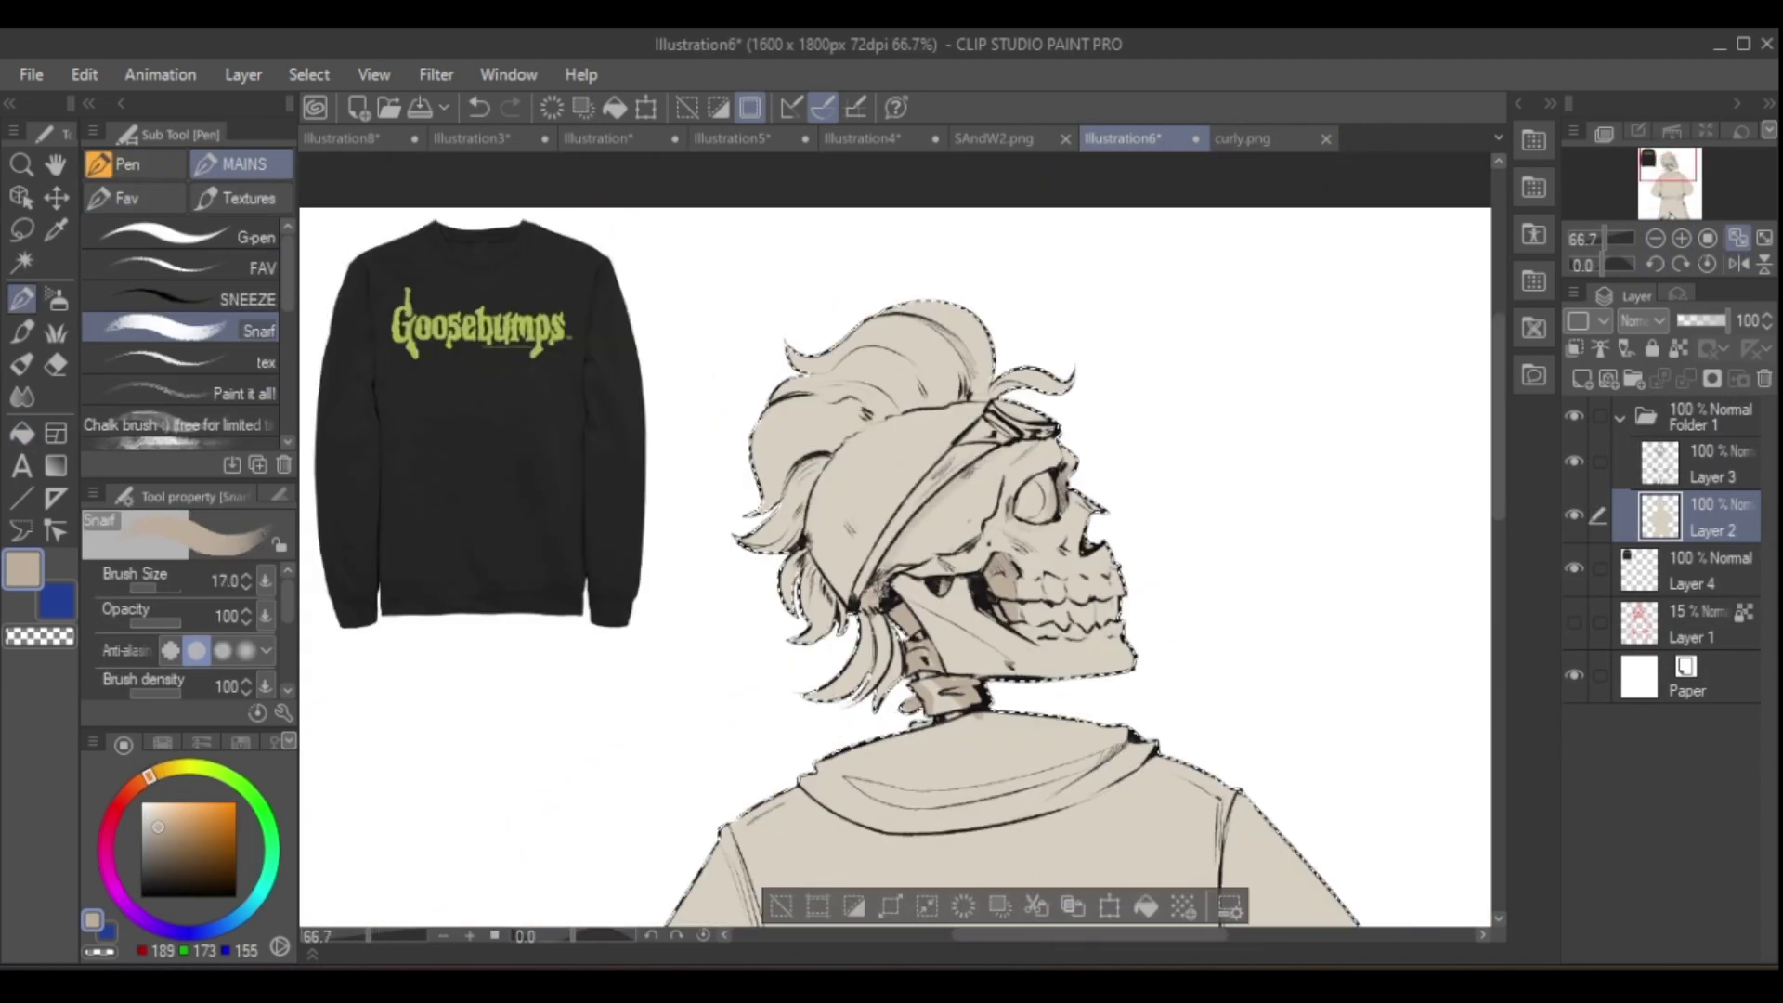
{"action": "key", "text": "h"}
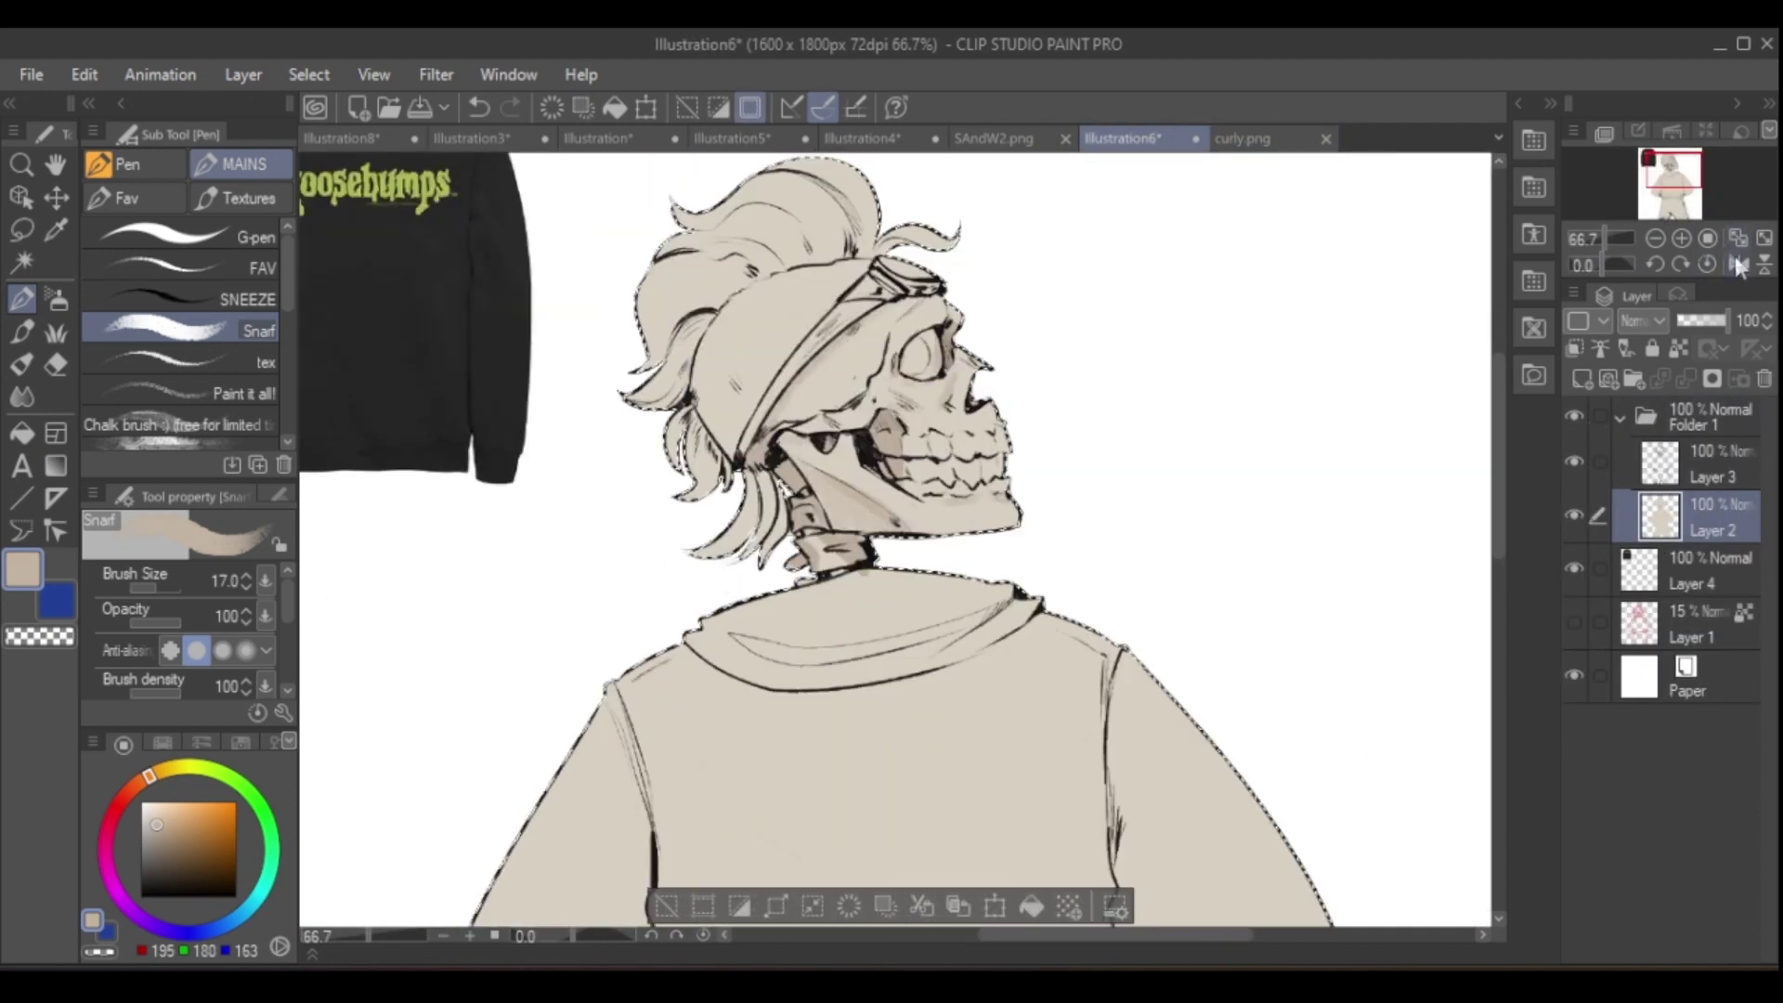
{"action": "key", "text": "h"}
{"action": "key", "text": "h"}
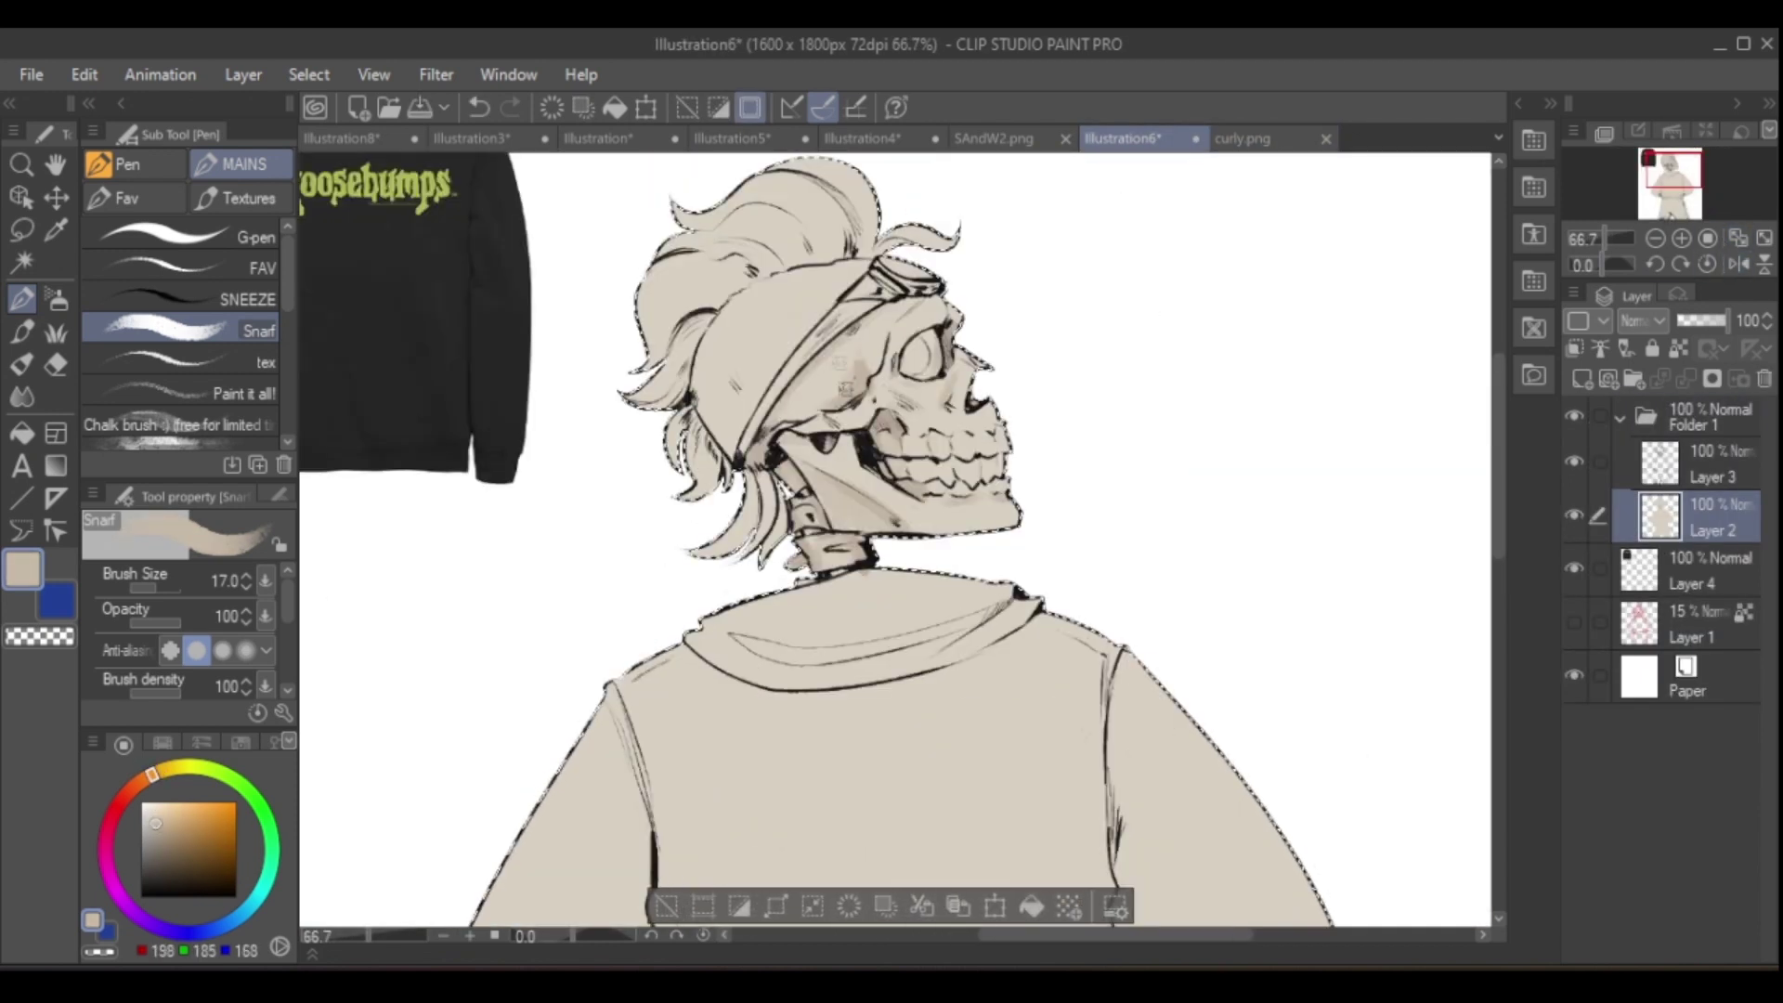
{"action": "key", "text": "h"}
{"action": "key", "text": "h"}
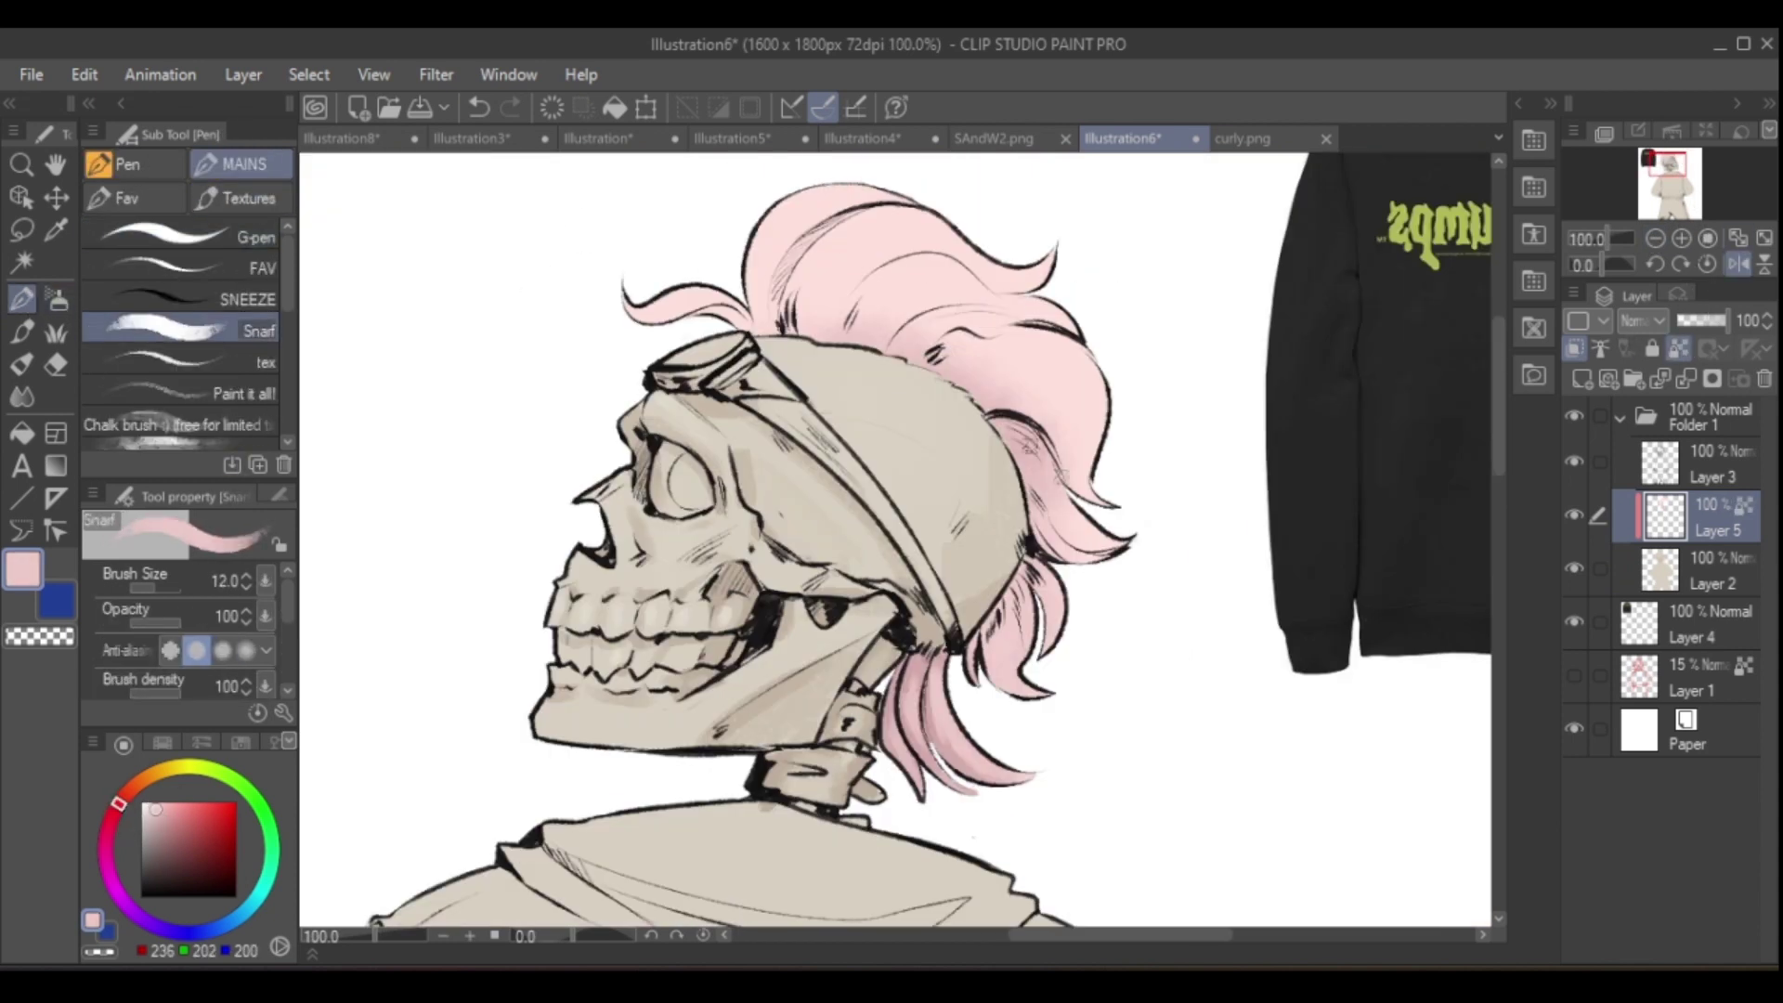
- Paint magenta locks over the hair's pale pink base on clipped Layer 5 with the Snarf brush, checking in mirrored view
{"action": "key", "text": "h"}
{"action": "left_click", "coordinate": [727, 423], "text": "alt"}
{"action": "key", "text": "h"}
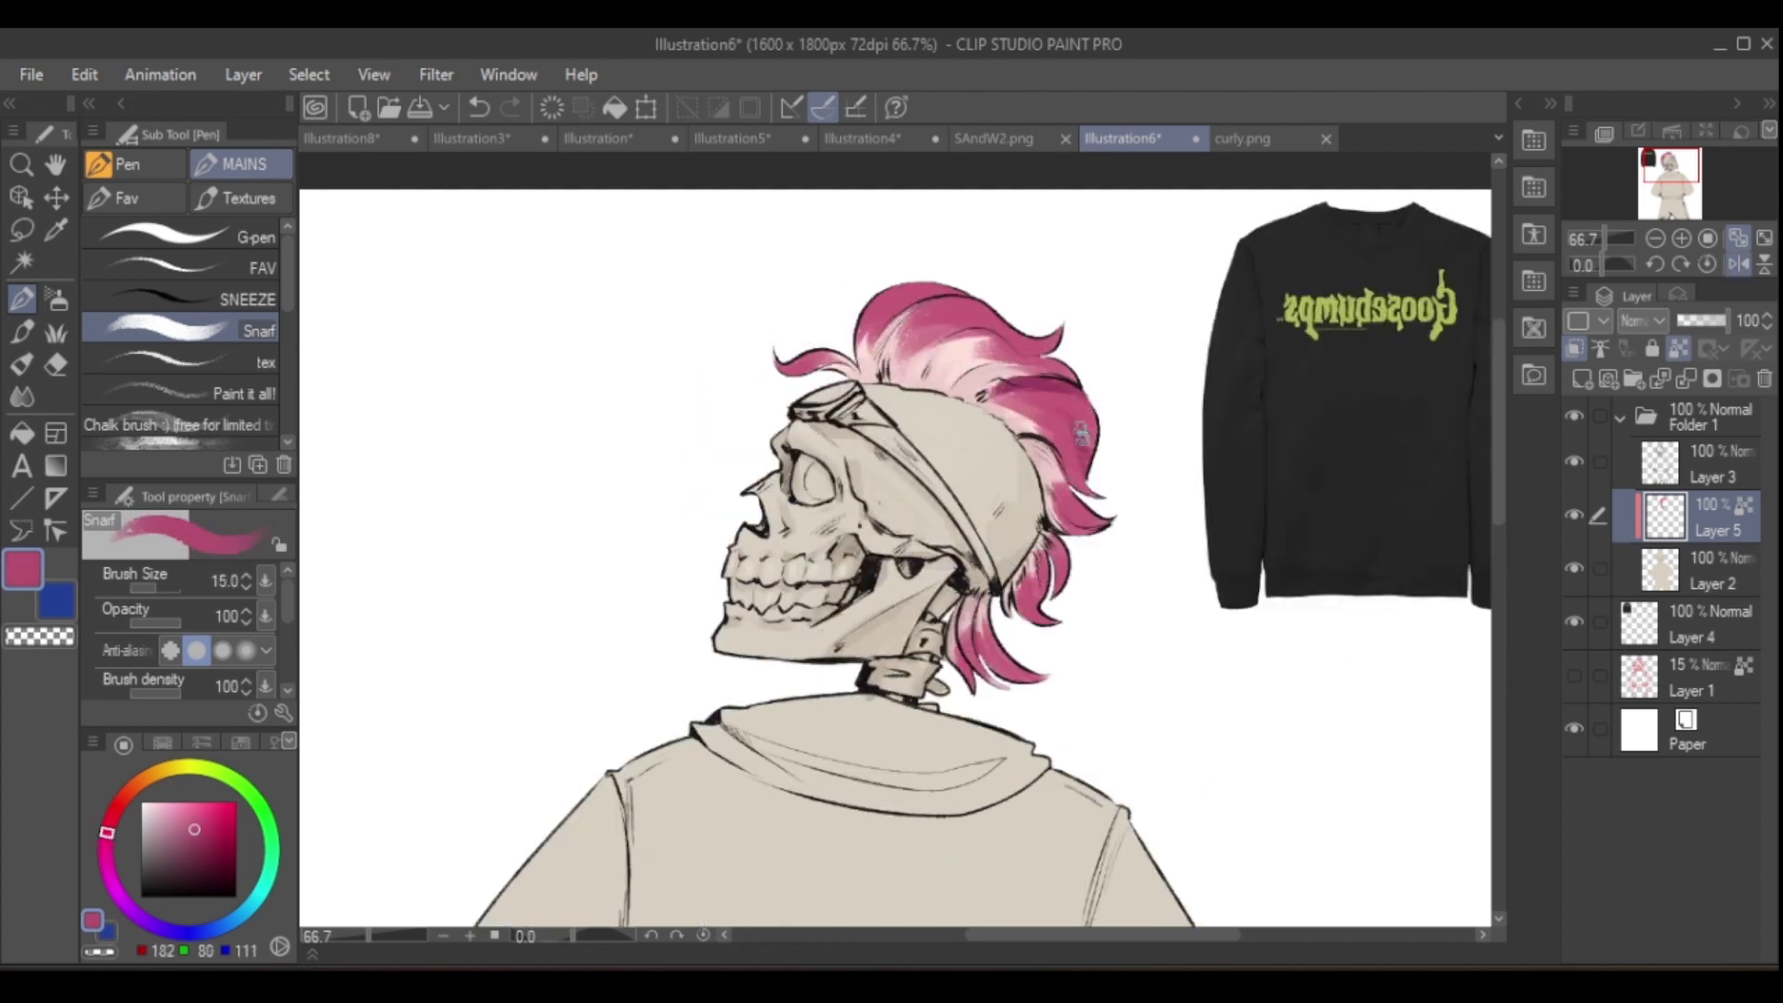
{"action": "key", "text": "h"}
{"action": "key", "text": "h"}
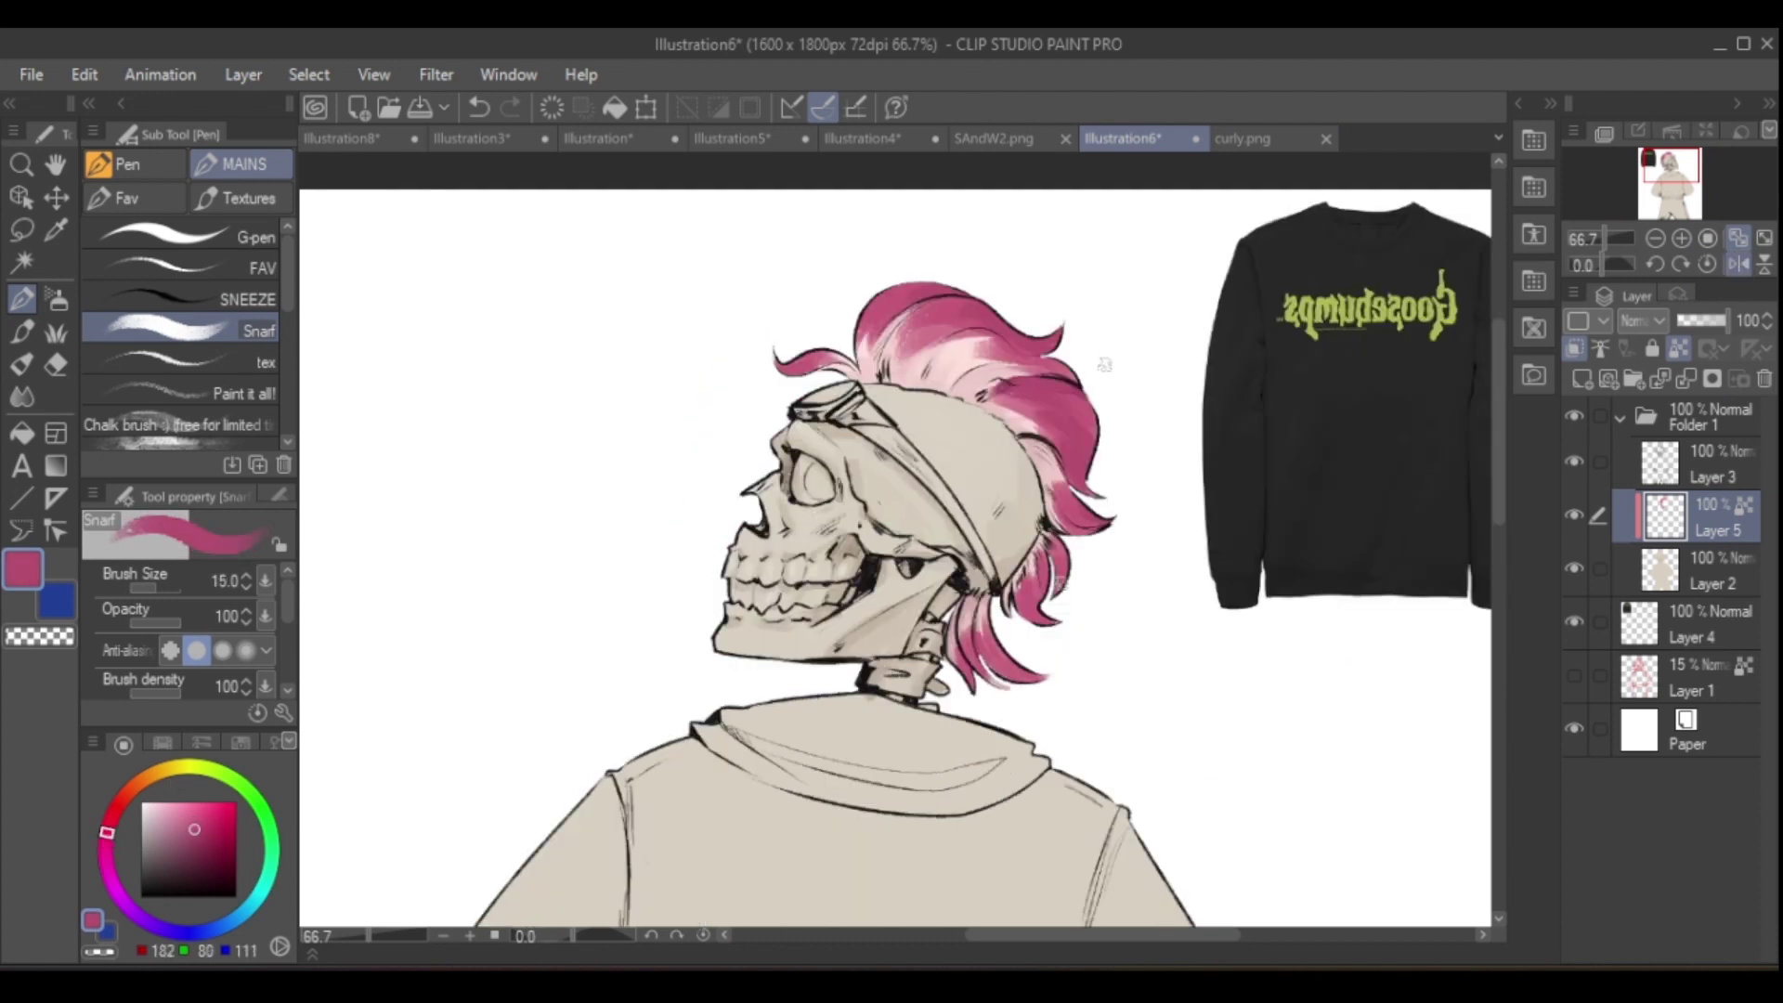
{"action": "key", "text": "h"}
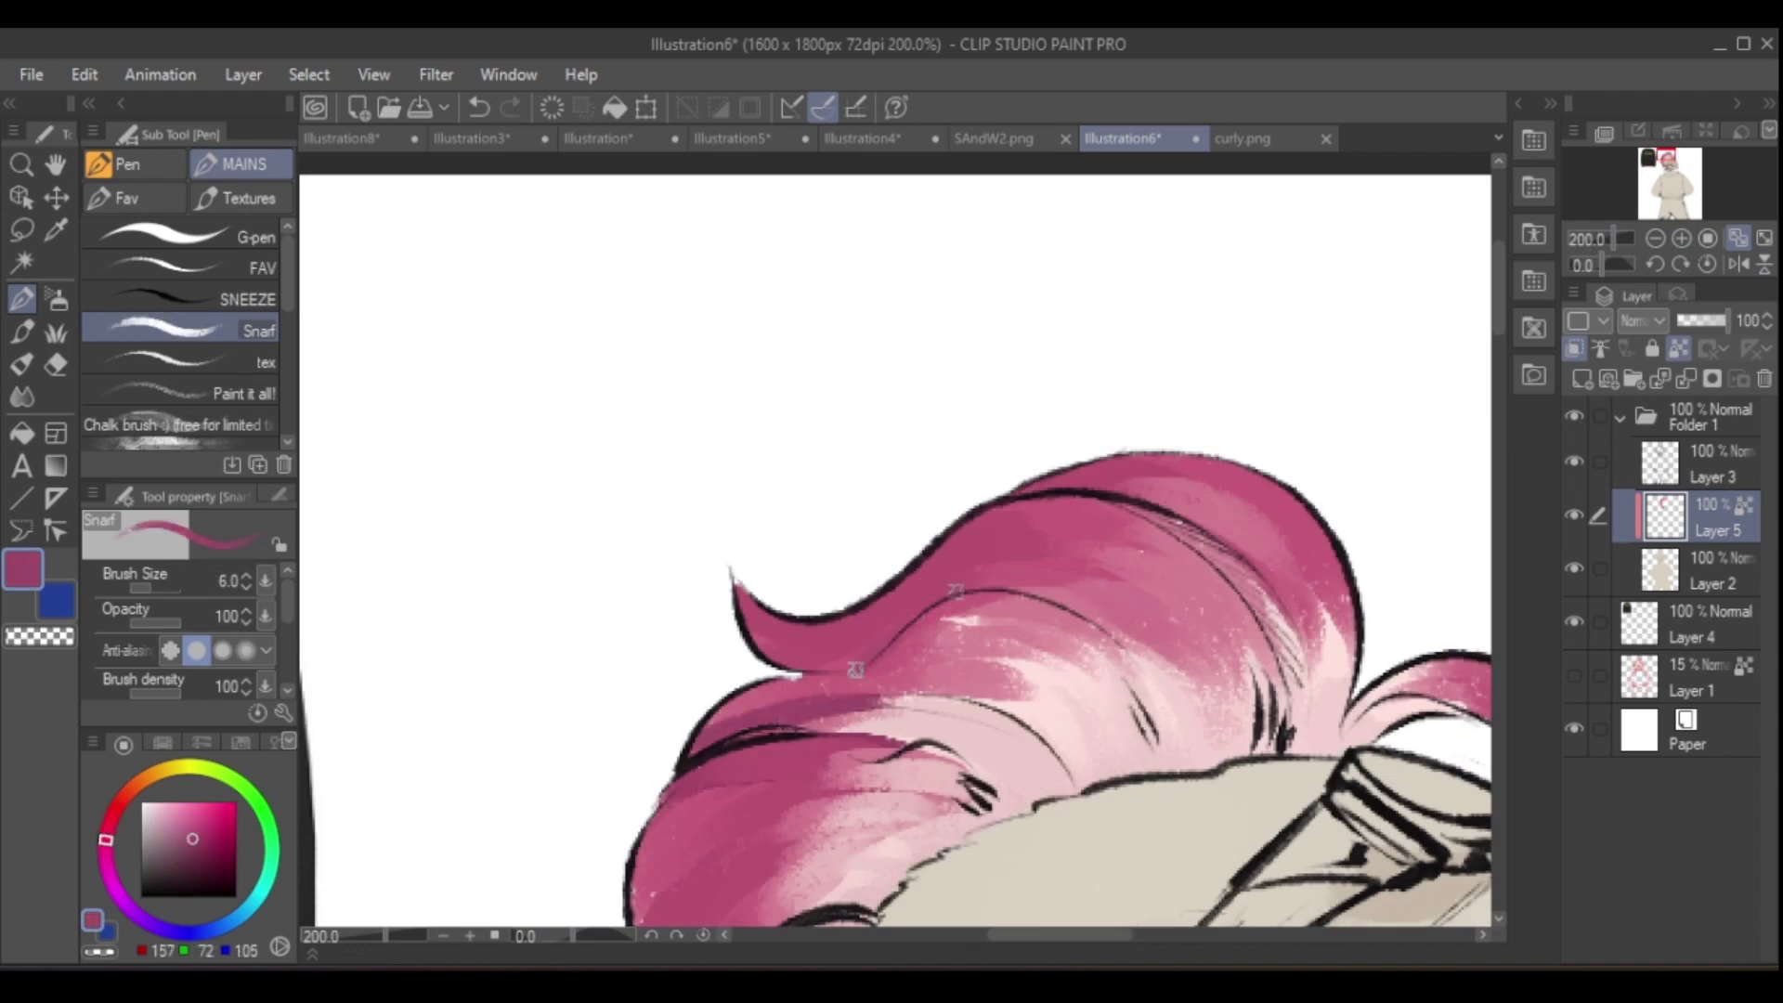
- Select the trousers from the line art on Layer 3, fill them with dark grey on Layer 2, and deselect
{"action": "key", "text": "ctrl+alt+0"}
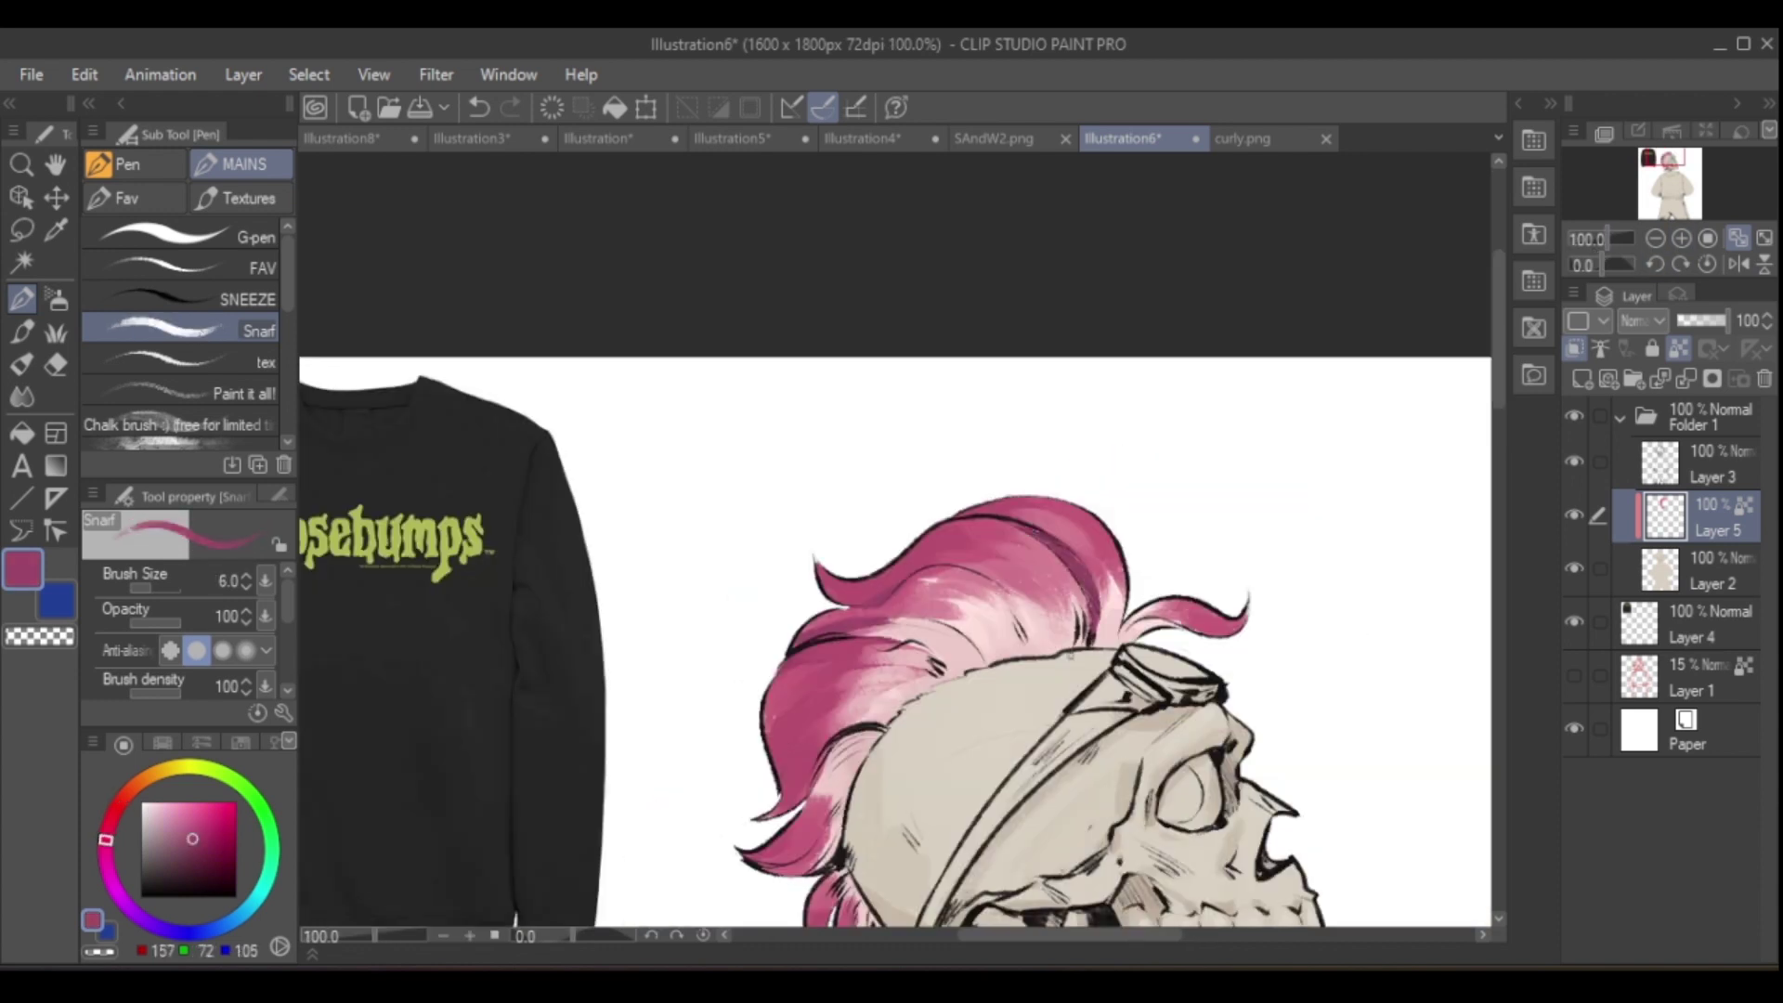
{"action": "scroll", "coordinate": [891, 548], "scroll_direction": "down", "scroll_amount": 5}
{"action": "key", "text": "ctrl+minus"}
{"action": "key", "text": "ctrl+minus"}
{"action": "key", "text": "ctrl+minus"}
{"action": "left_click", "coordinate": [1708, 464]}
{"action": "key", "text": "w"}
{"action": "left_click", "coordinate": [882, 649]}
{"action": "left_click", "coordinate": [23, 230]}
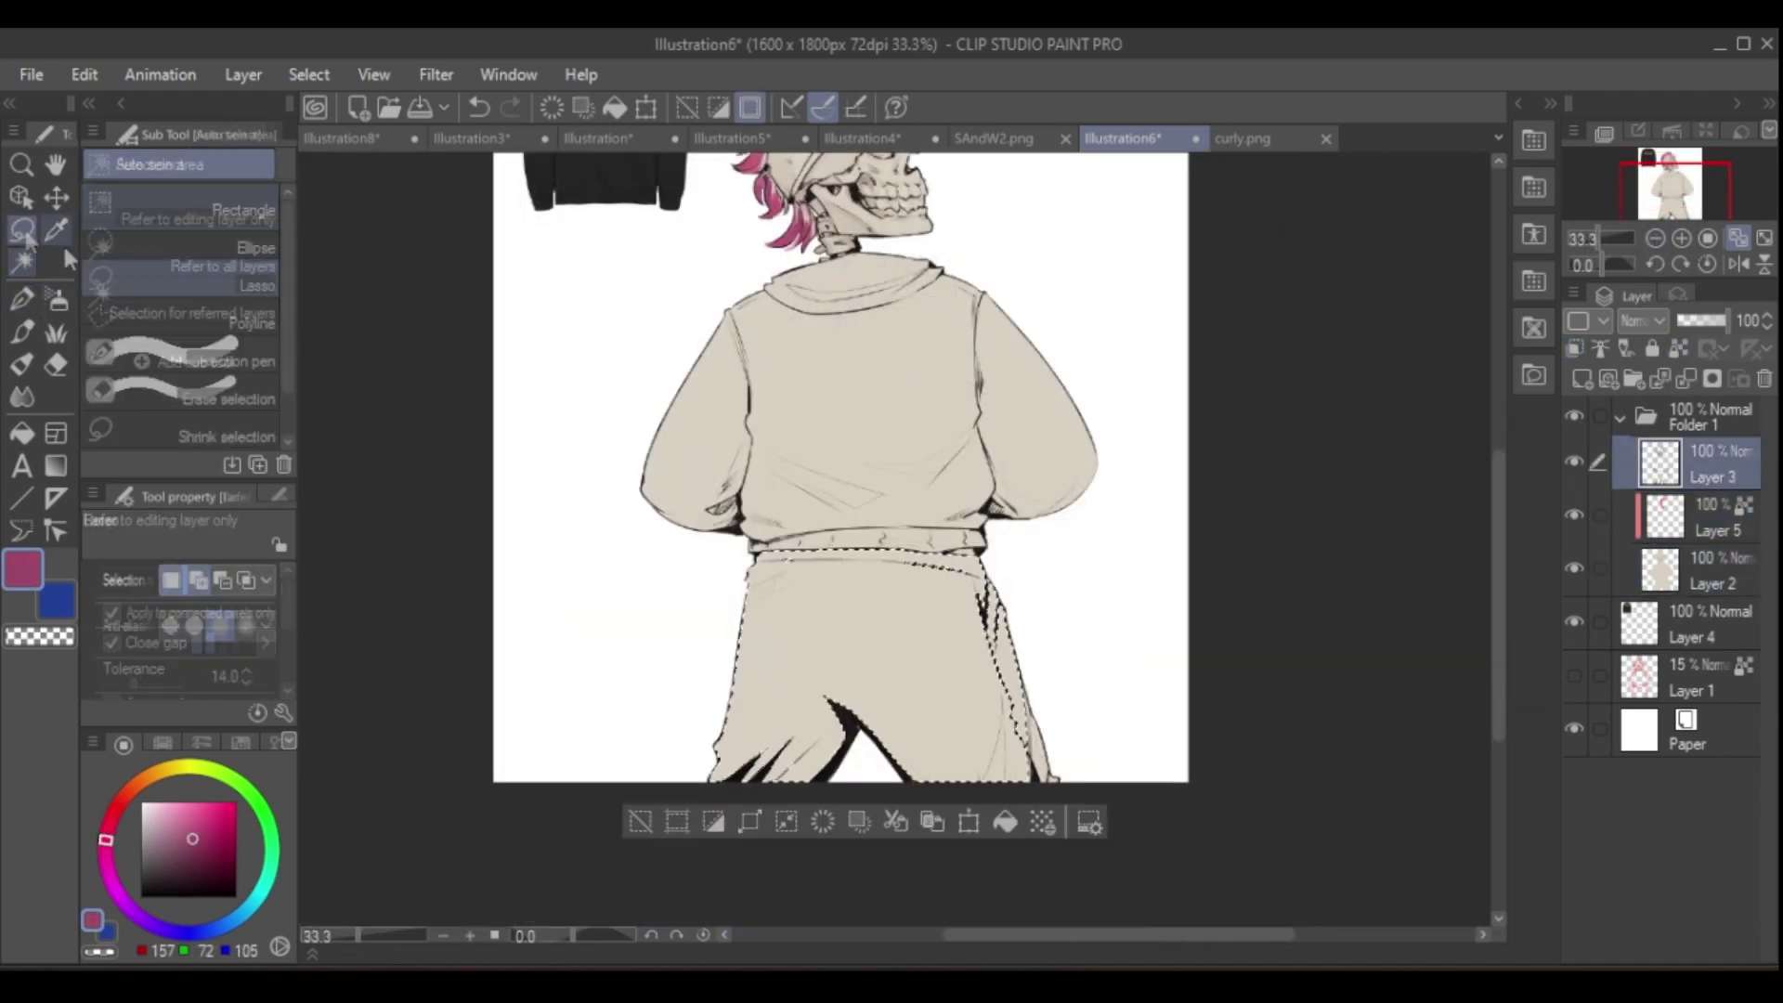
{"action": "left_click", "coordinate": [181, 354]}
{"action": "left_click", "coordinate": [1708, 571]}
{"action": "left_click", "coordinate": [144, 870]}
{"action": "left_click", "coordinate": [1005, 822]}
{"action": "left_click", "coordinate": [640, 822]}
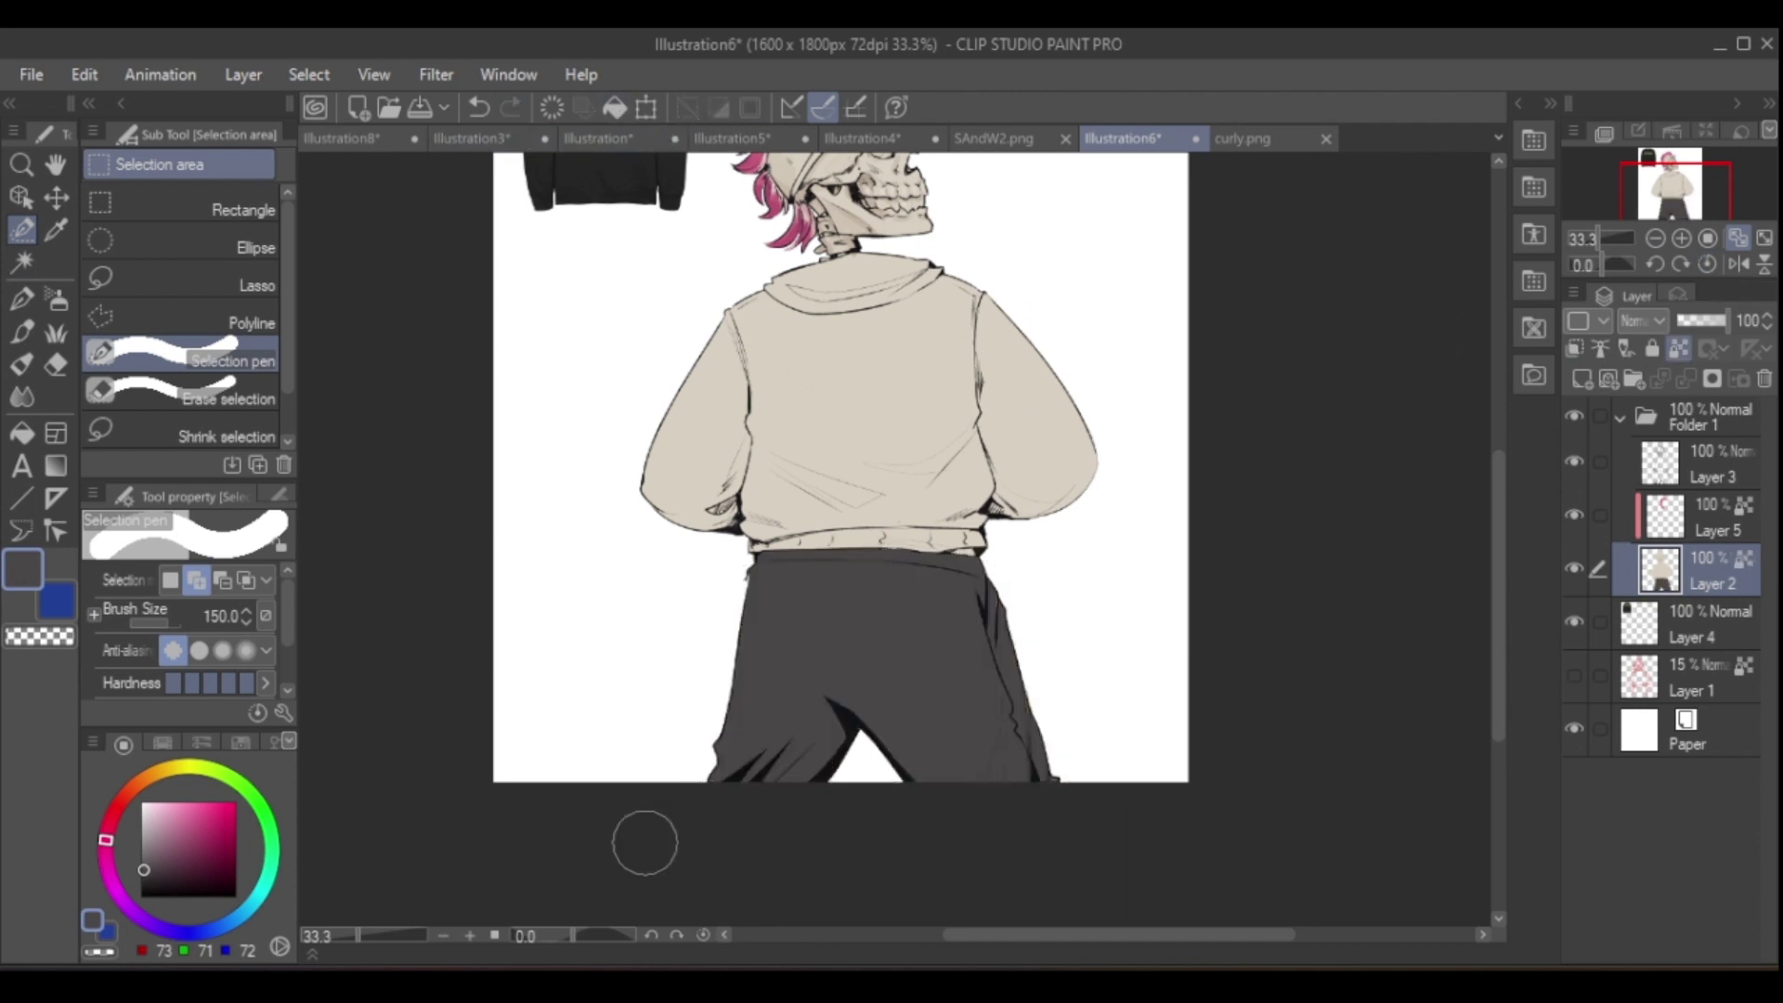
- Mask the trousers with the Selection pen at size 150 and shade them subtly using the Noise airbrush and Snarf brush
{"action": "left_click_drag", "start_coordinate": [645, 843], "coordinate": [1068, 649]}
{"action": "left_click", "coordinate": [56, 299]}
{"action": "left_click", "coordinate": [181, 330]}
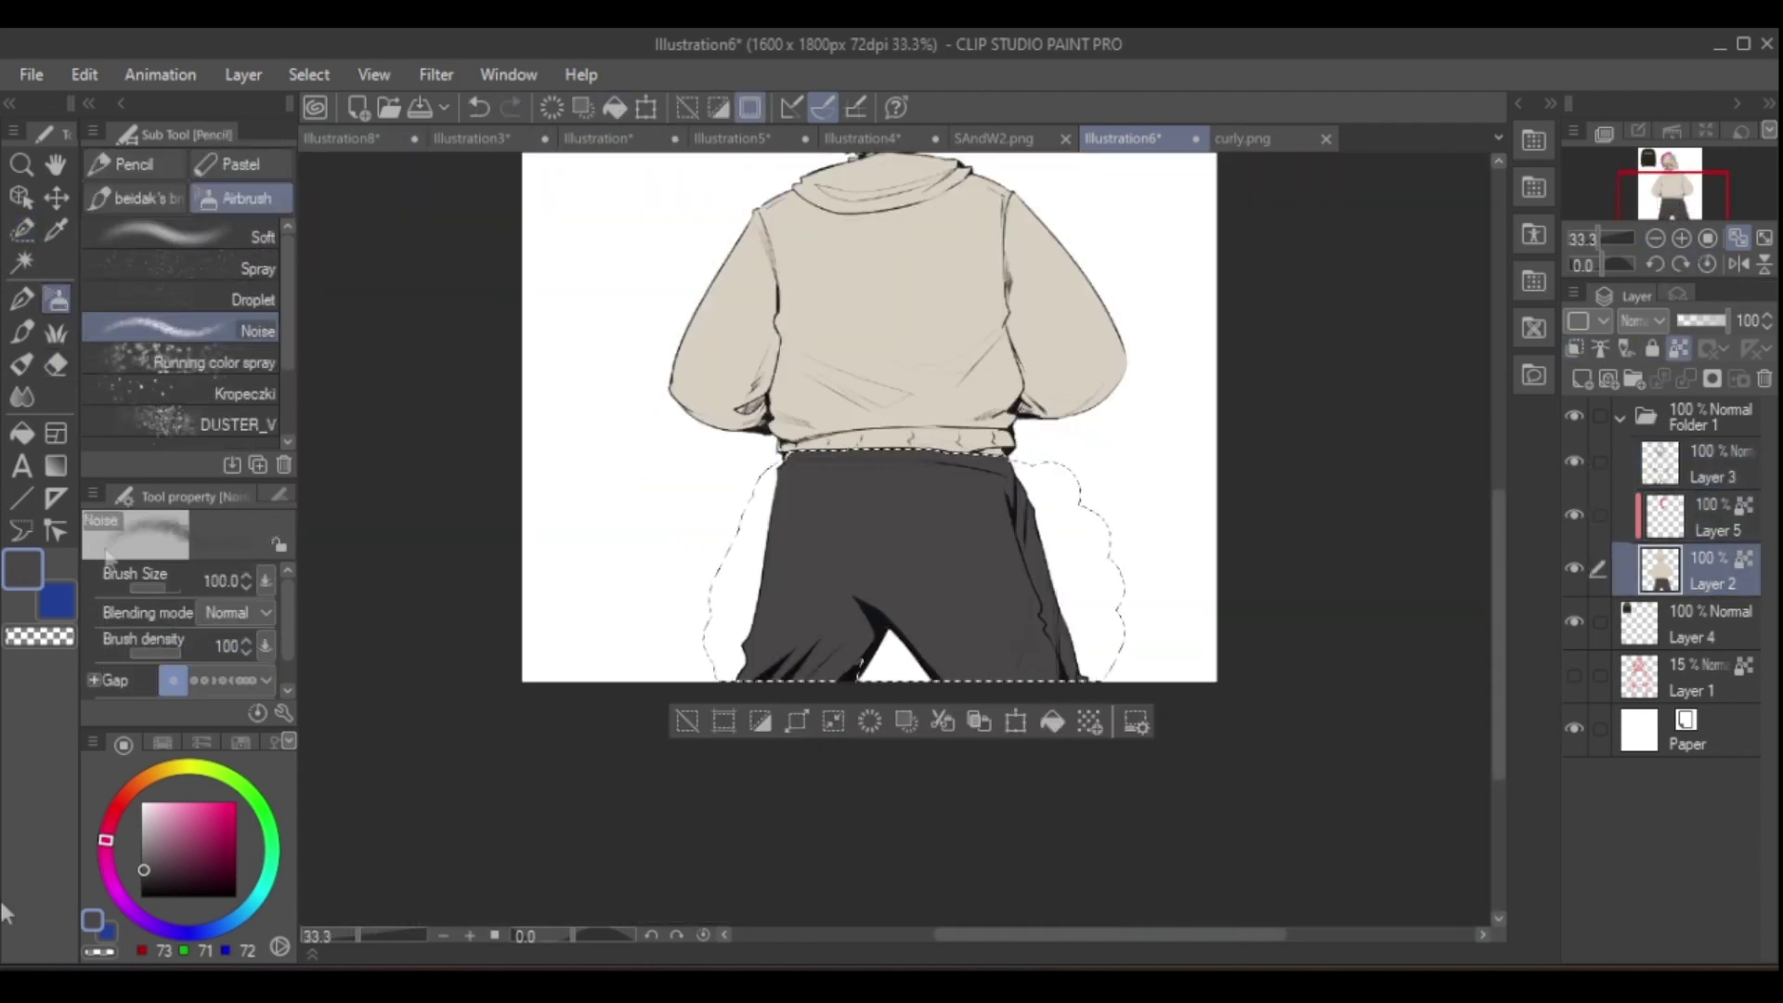
{"action": "key", "text": "h"}
{"action": "key", "text": "p"}
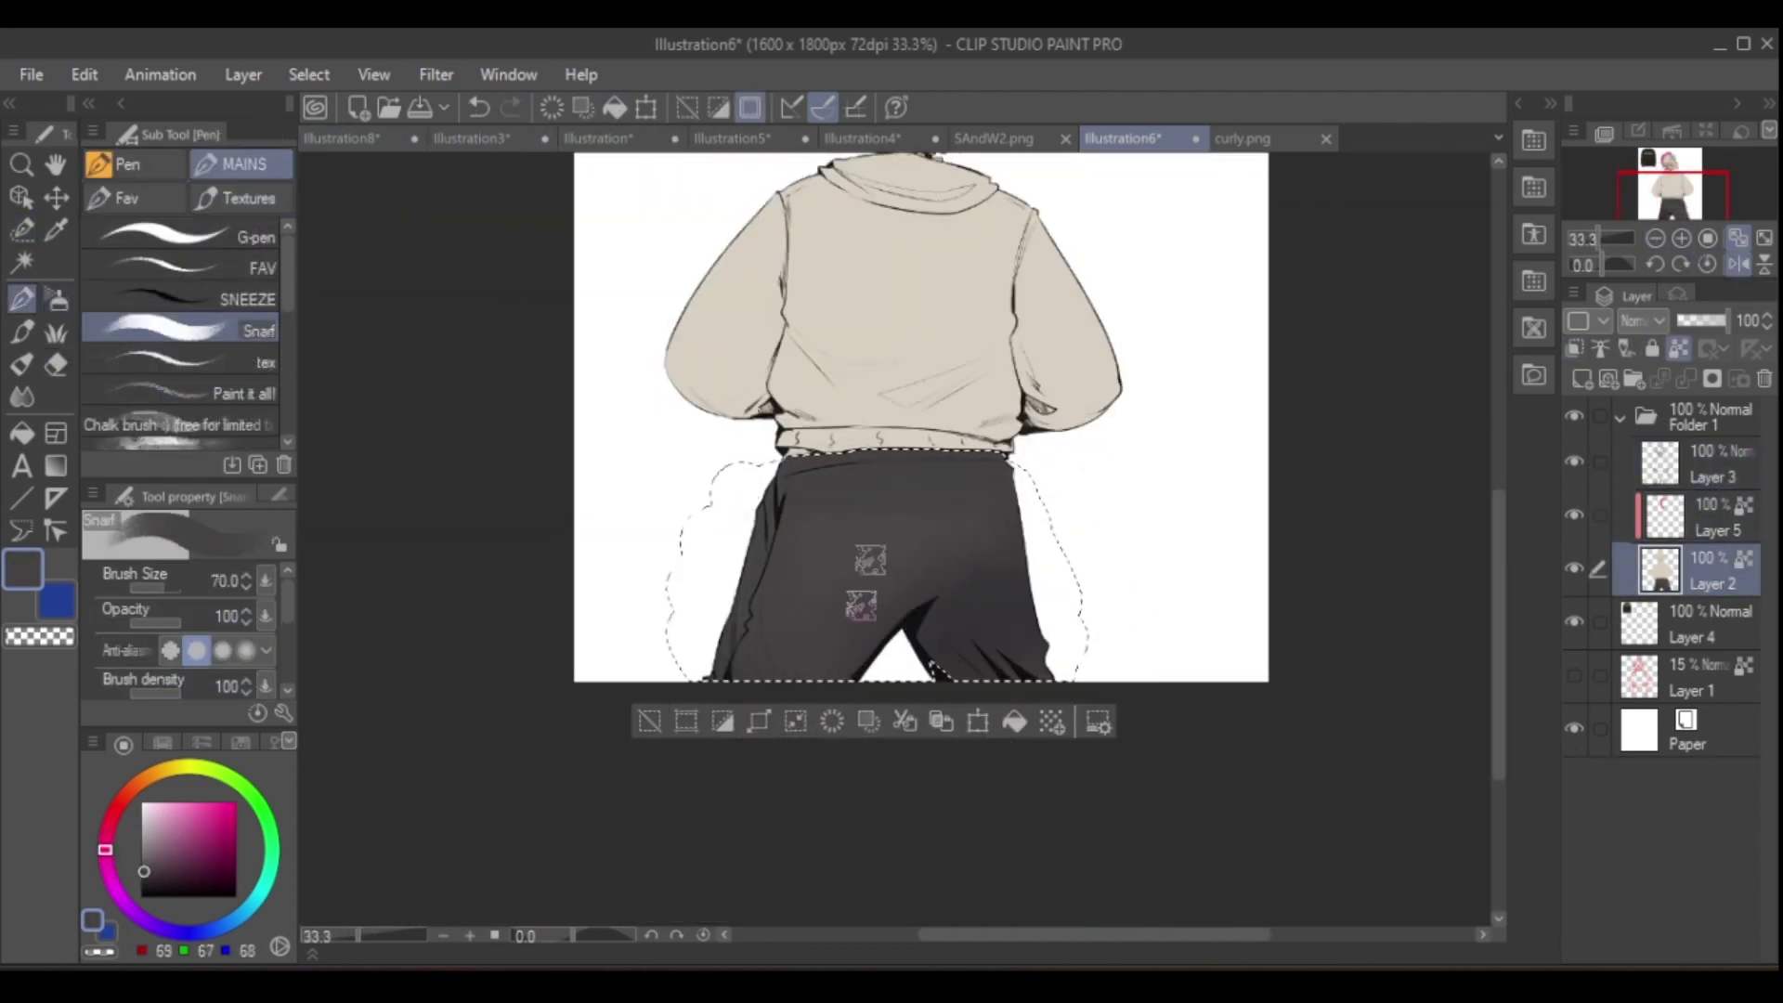
- Deepen the shading around the trousers' crotch, compare the figure in mirrored view, and clear the selection
{"action": "left_click", "coordinate": [1740, 266]}
{"action": "left_click", "coordinate": [1740, 266]}
{"action": "double_click", "coordinate": [1740, 266]}
{"action": "left_click", "coordinate": [1740, 266]}
{"action": "left_click", "coordinate": [1740, 265]}
{"action": "double_click", "coordinate": [1740, 265]}
{"action": "left_click", "coordinate": [1740, 266]}
{"action": "scroll", "coordinate": [864, 612], "scroll_direction": "down", "scroll_amount": 1}
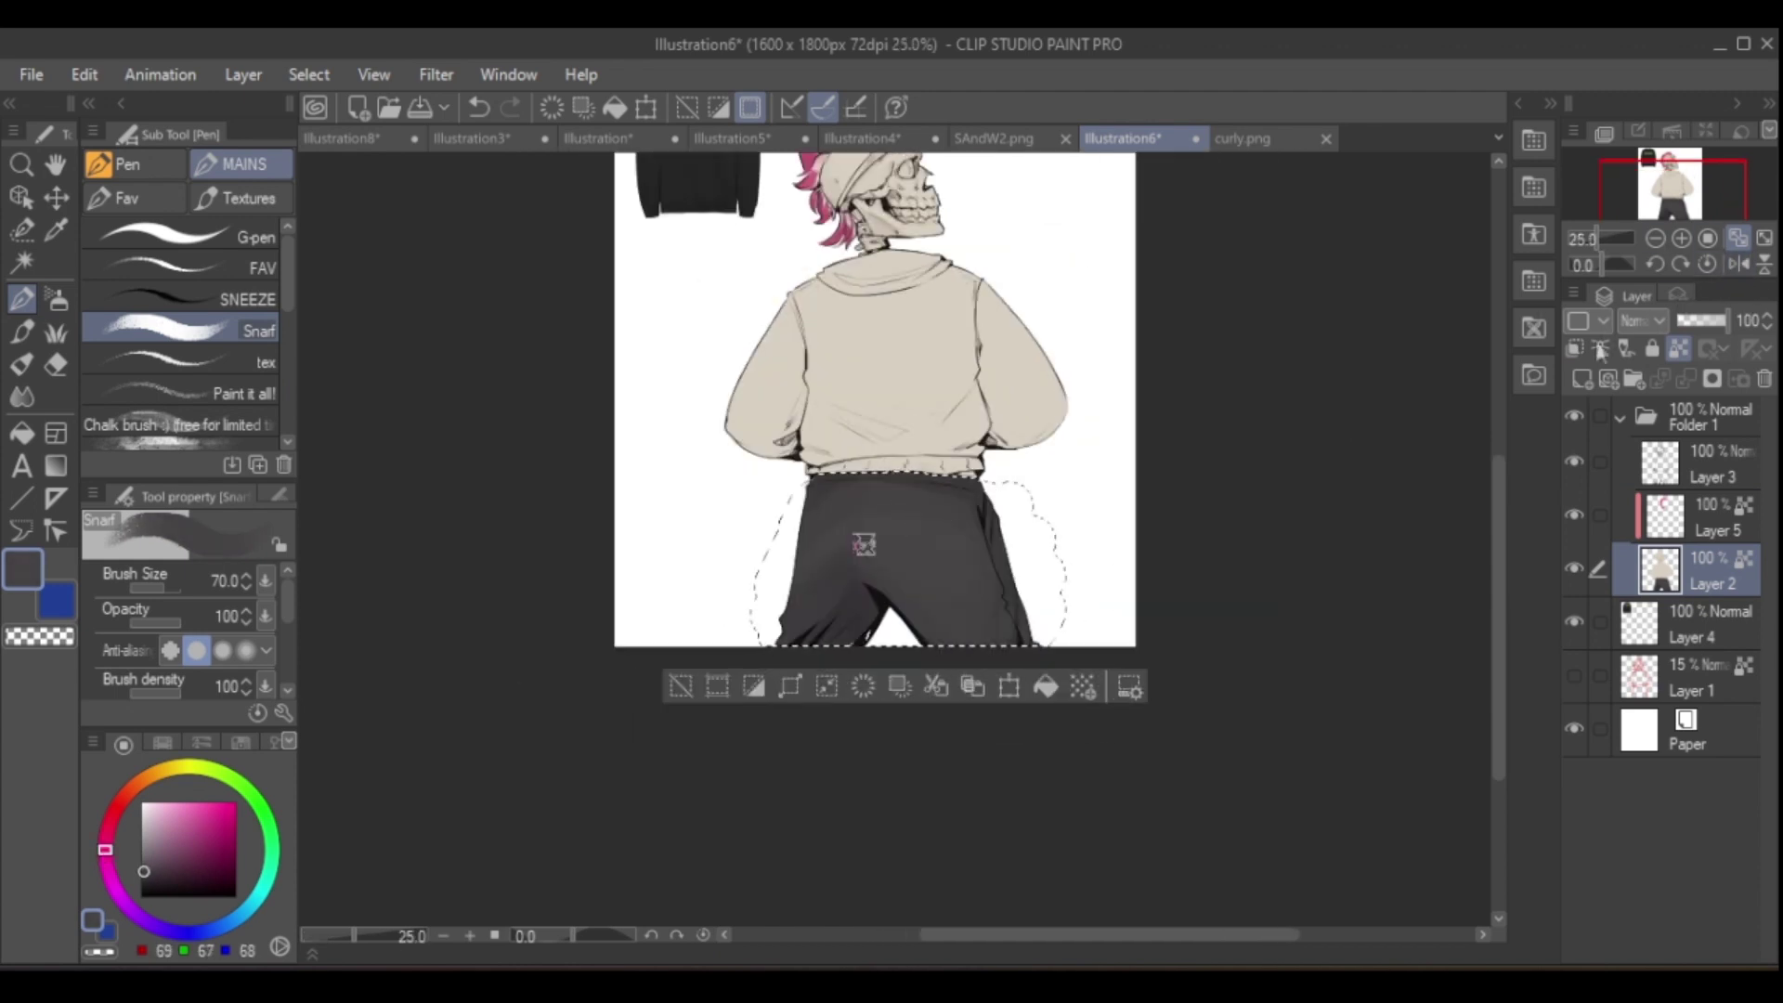
{"action": "key", "text": "b"}
{"action": "scroll", "coordinate": [809, 631], "scroll_direction": "down", "scroll_amount": 1}
{"action": "key", "text": "h"}
{"action": "key", "text": "h"}
{"action": "scroll", "coordinate": [809, 632], "scroll_direction": "up", "scroll_amount": 2}
{"action": "key", "text": "ctrl+d"}
{"action": "key", "text": "p"}
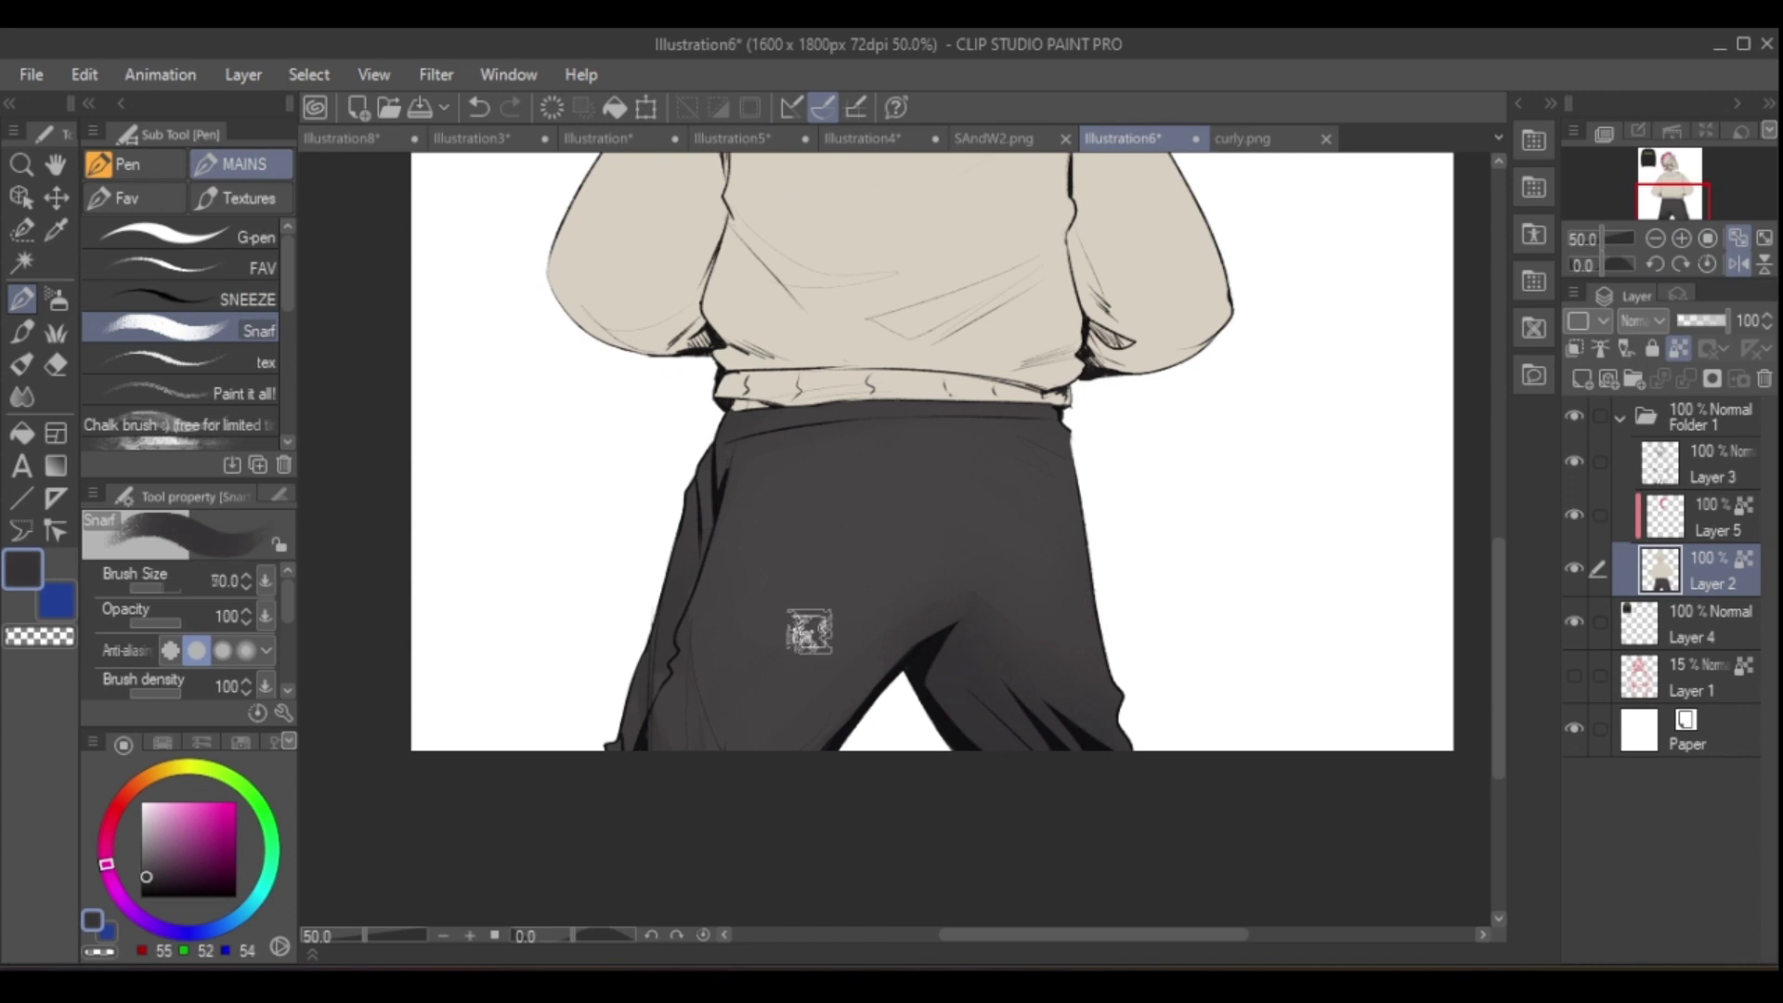
- Paint broad grey tones and darker fold shadows on the trouser legs with the Snarf brush, varying its size up to 150
{"action": "key", "text": "h"}
{"action": "key", "text": "bracketright"}
{"action": "key", "text": "bracketright"}
{"action": "key", "text": "bracketright"}
{"action": "key", "text": "bracketright"}
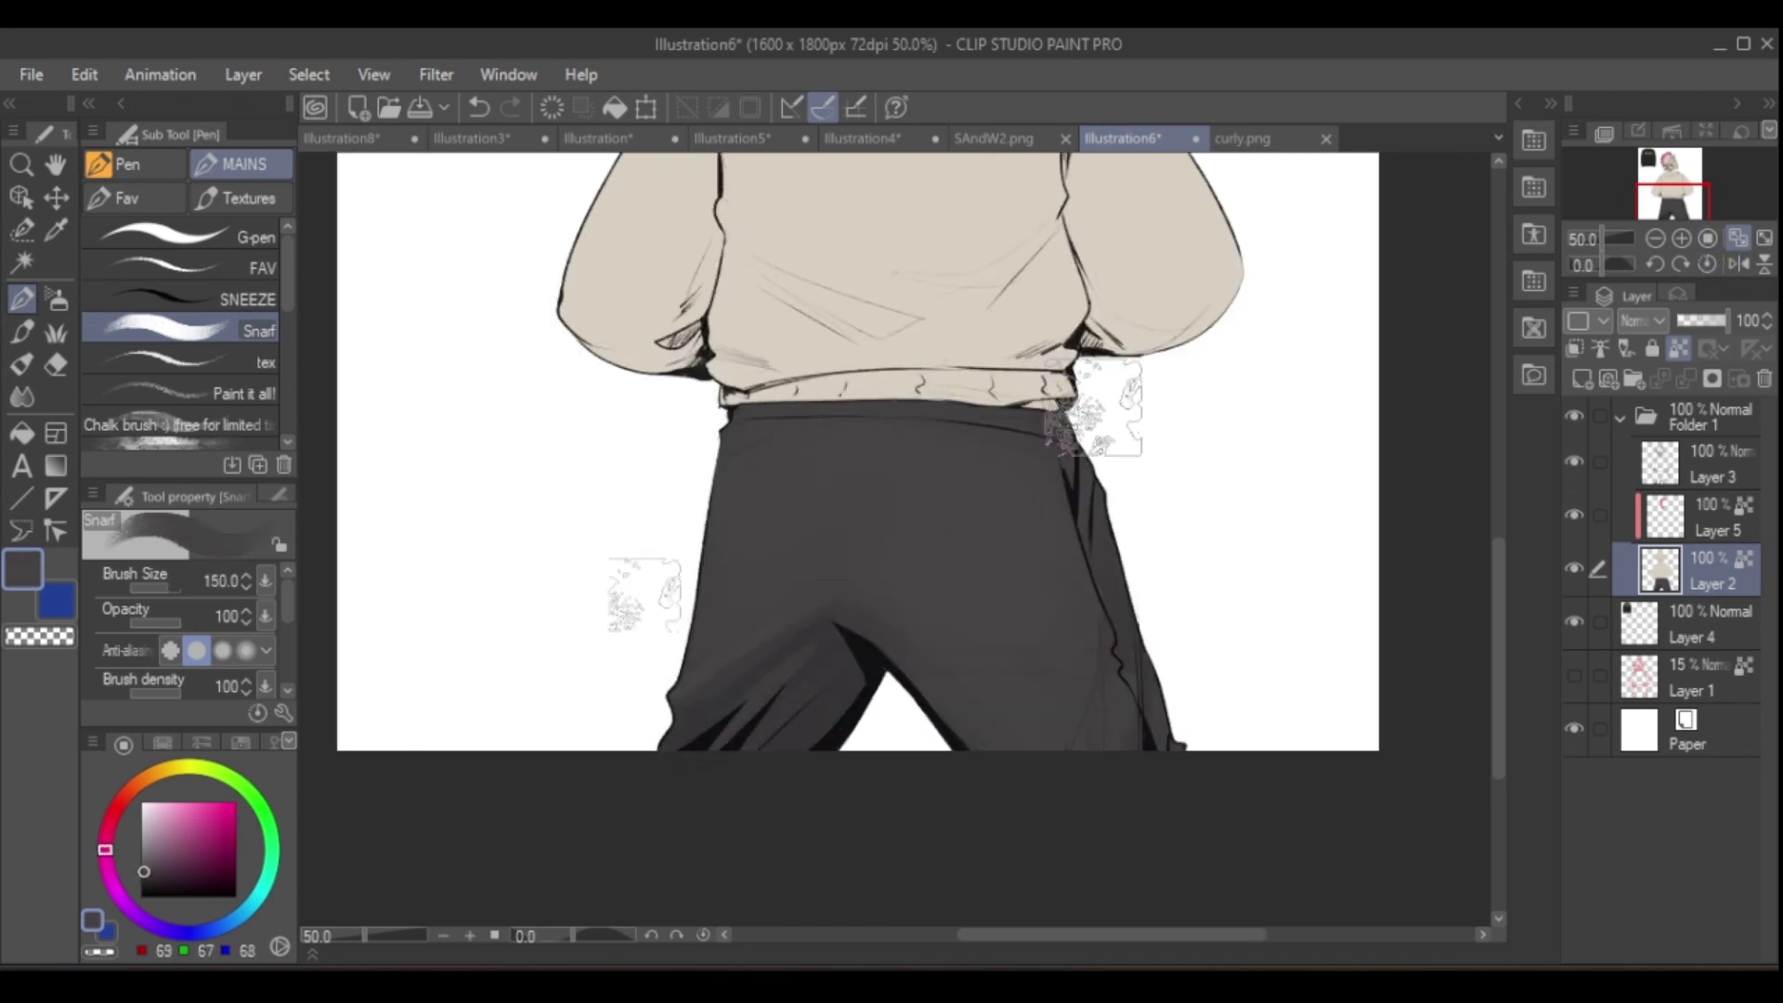
{"action": "key", "text": "h"}
{"action": "key", "text": "bracketleft"}
{"action": "key", "text": "bracketleft"}
{"action": "key", "text": "bracketleft"}
{"action": "key", "text": "bracketleft"}
{"action": "key", "text": "bracketleft"}
{"action": "scroll", "coordinate": [728, 537], "scroll_direction": "up", "scroll_amount": 1}
{"action": "key", "text": "h"}
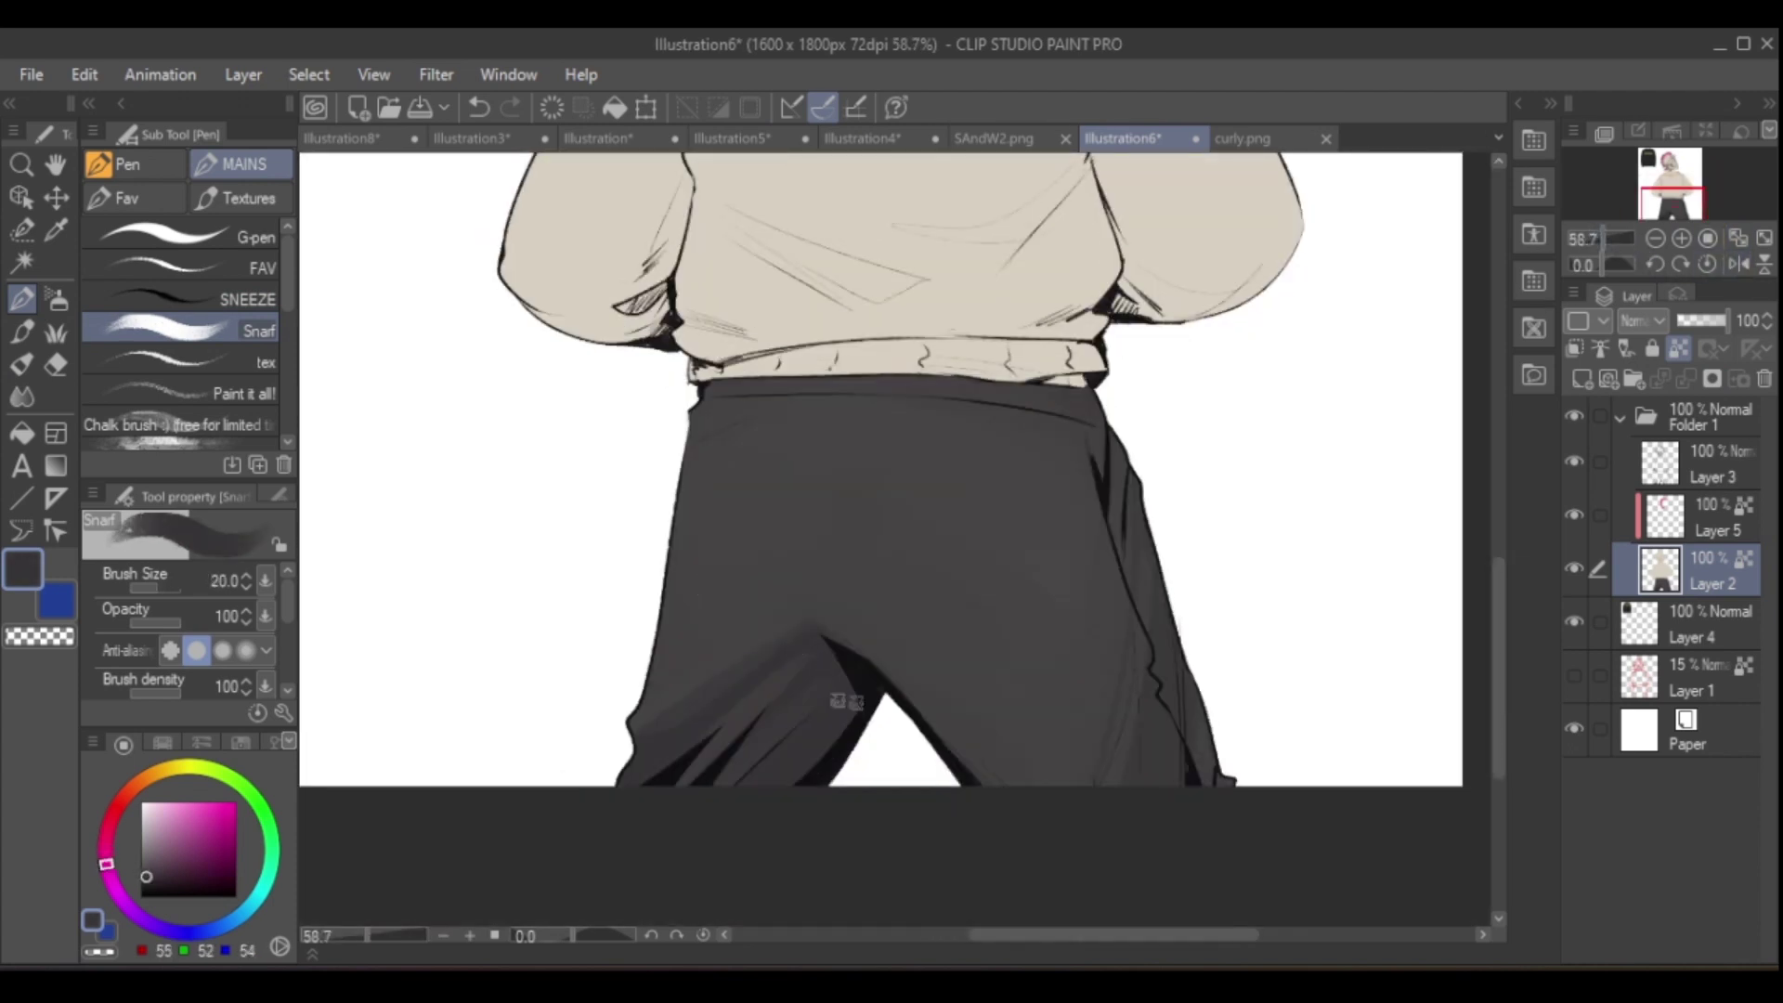
{"action": "key", "text": "h"}
{"action": "scroll", "coordinate": [975, 594], "scroll_direction": "down", "scroll_amount": 2}
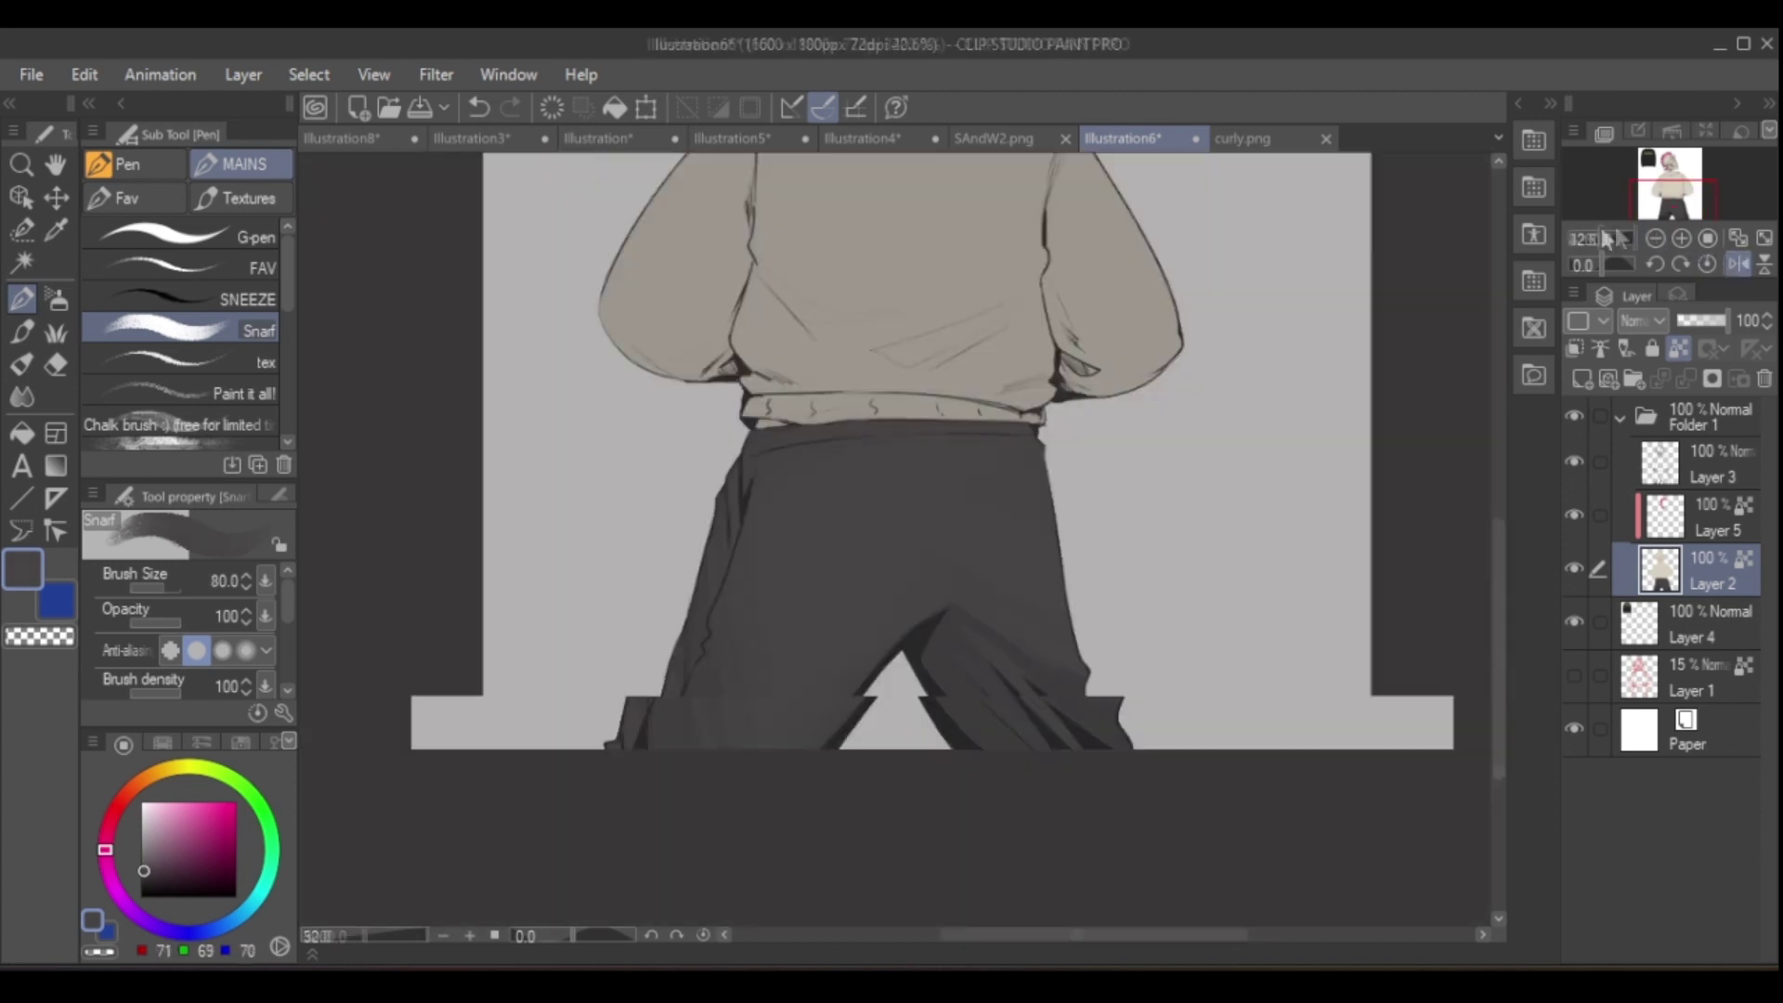
- Refine the trousers' folds with dark and lighter greys sampled from the drawing, using the Snarf brush at sizes 40 to 60
{"action": "key", "text": "bracketright"}
{"action": "left_click", "coordinate": [1764, 264]}
{"action": "left_click", "coordinate": [1764, 264]}
{"action": "key", "text": "h"}
{"action": "left_click", "coordinate": [962, 698], "text": "alt"}
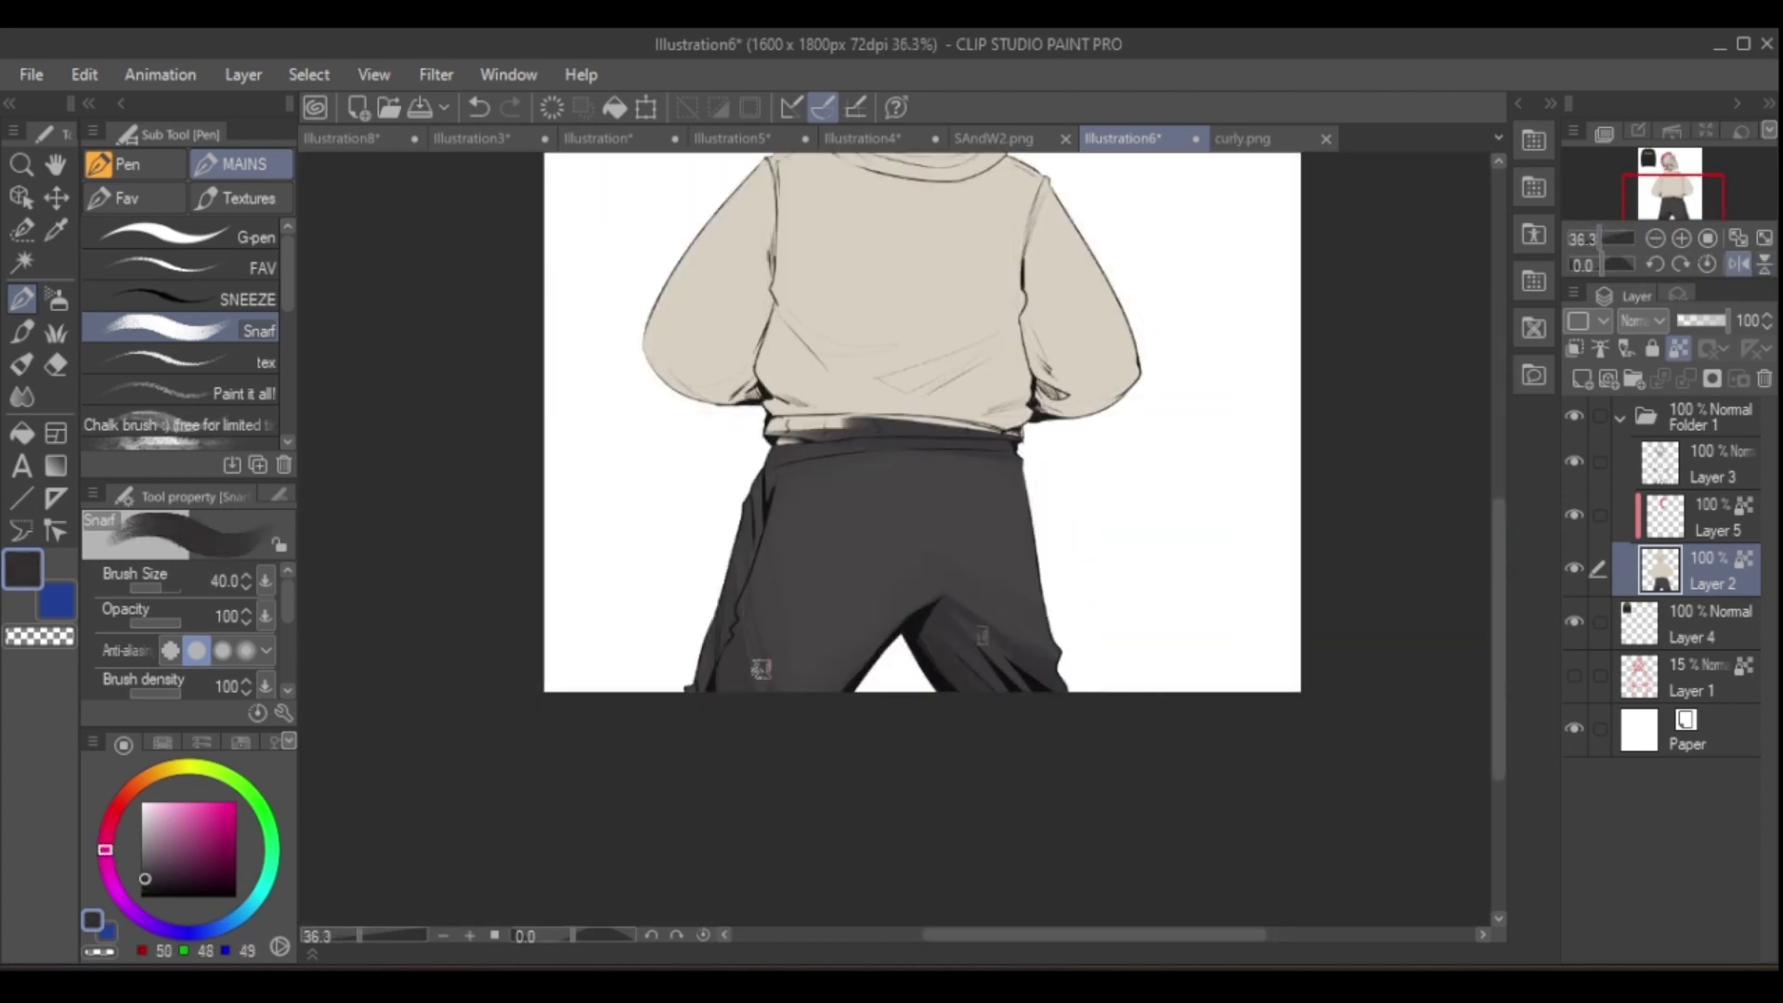
{"action": "key", "text": "bracketleft"}
{"action": "key", "text": "bracketleft"}
{"action": "key", "text": "bracketleft"}
{"action": "left_click", "coordinate": [769, 650], "text": "alt"}
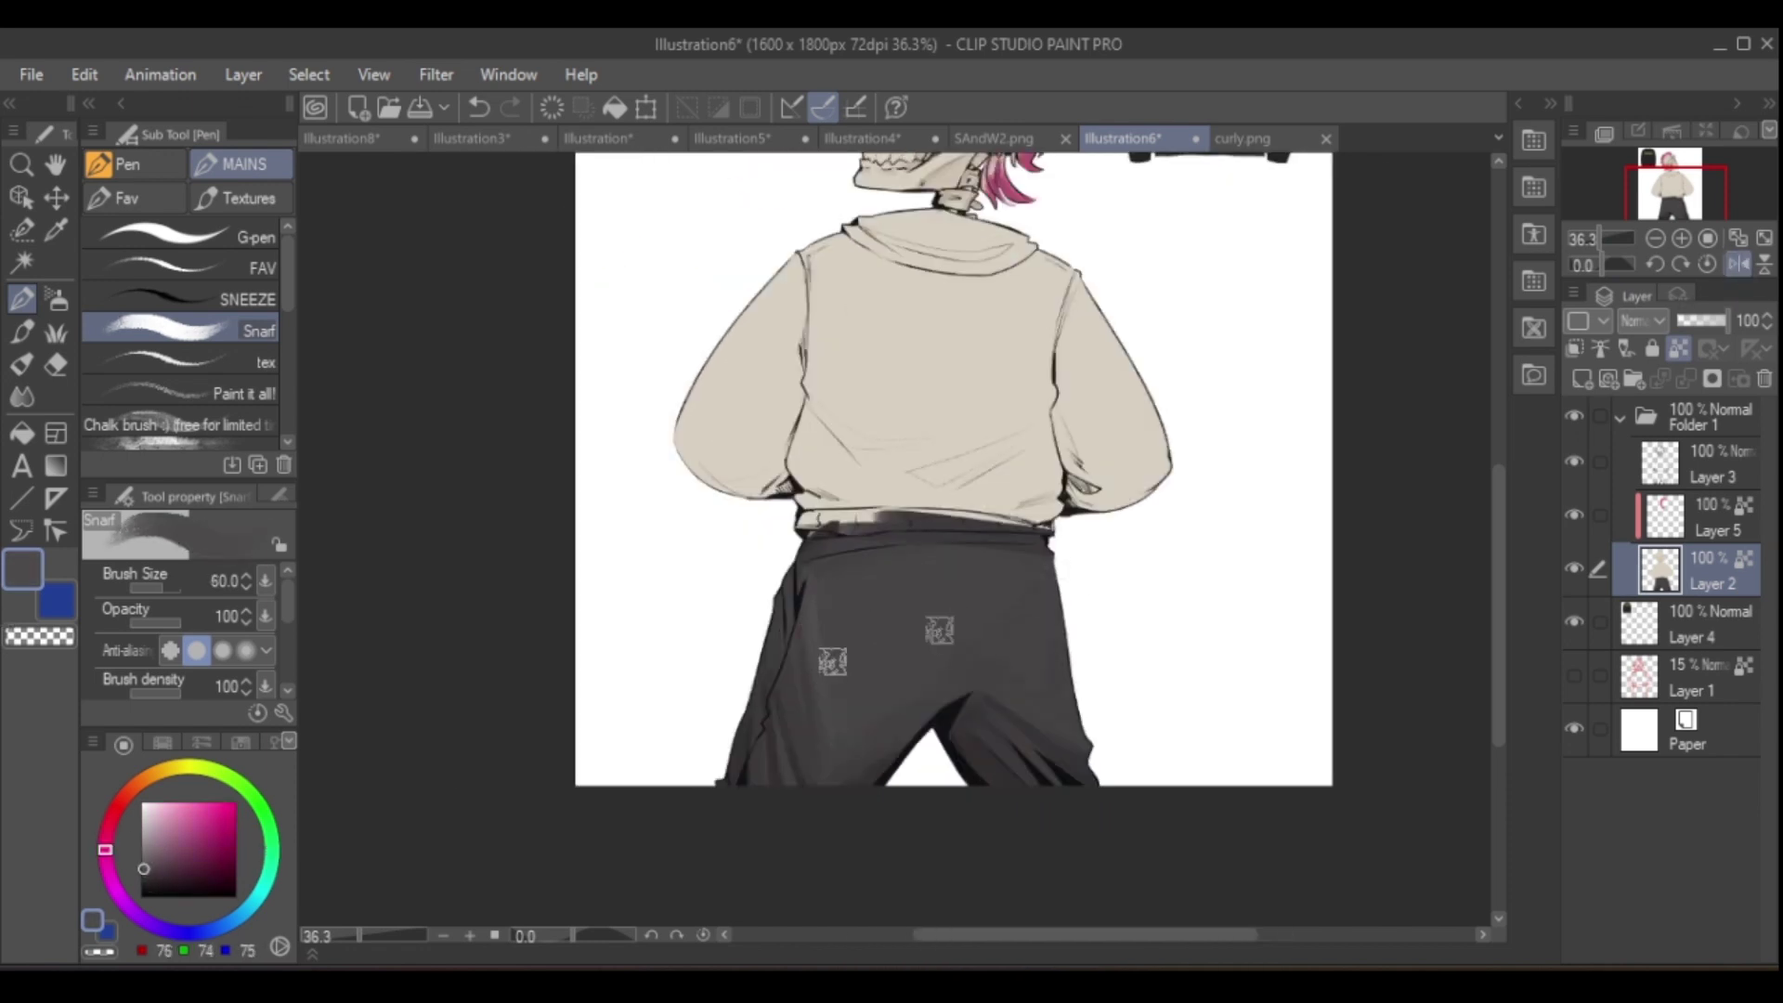
{"action": "scroll", "coordinate": [776, 752], "scroll_direction": "right", "scroll_amount": 3}
{"action": "scroll", "coordinate": [762, 776], "scroll_direction": "down", "scroll_amount": 2}
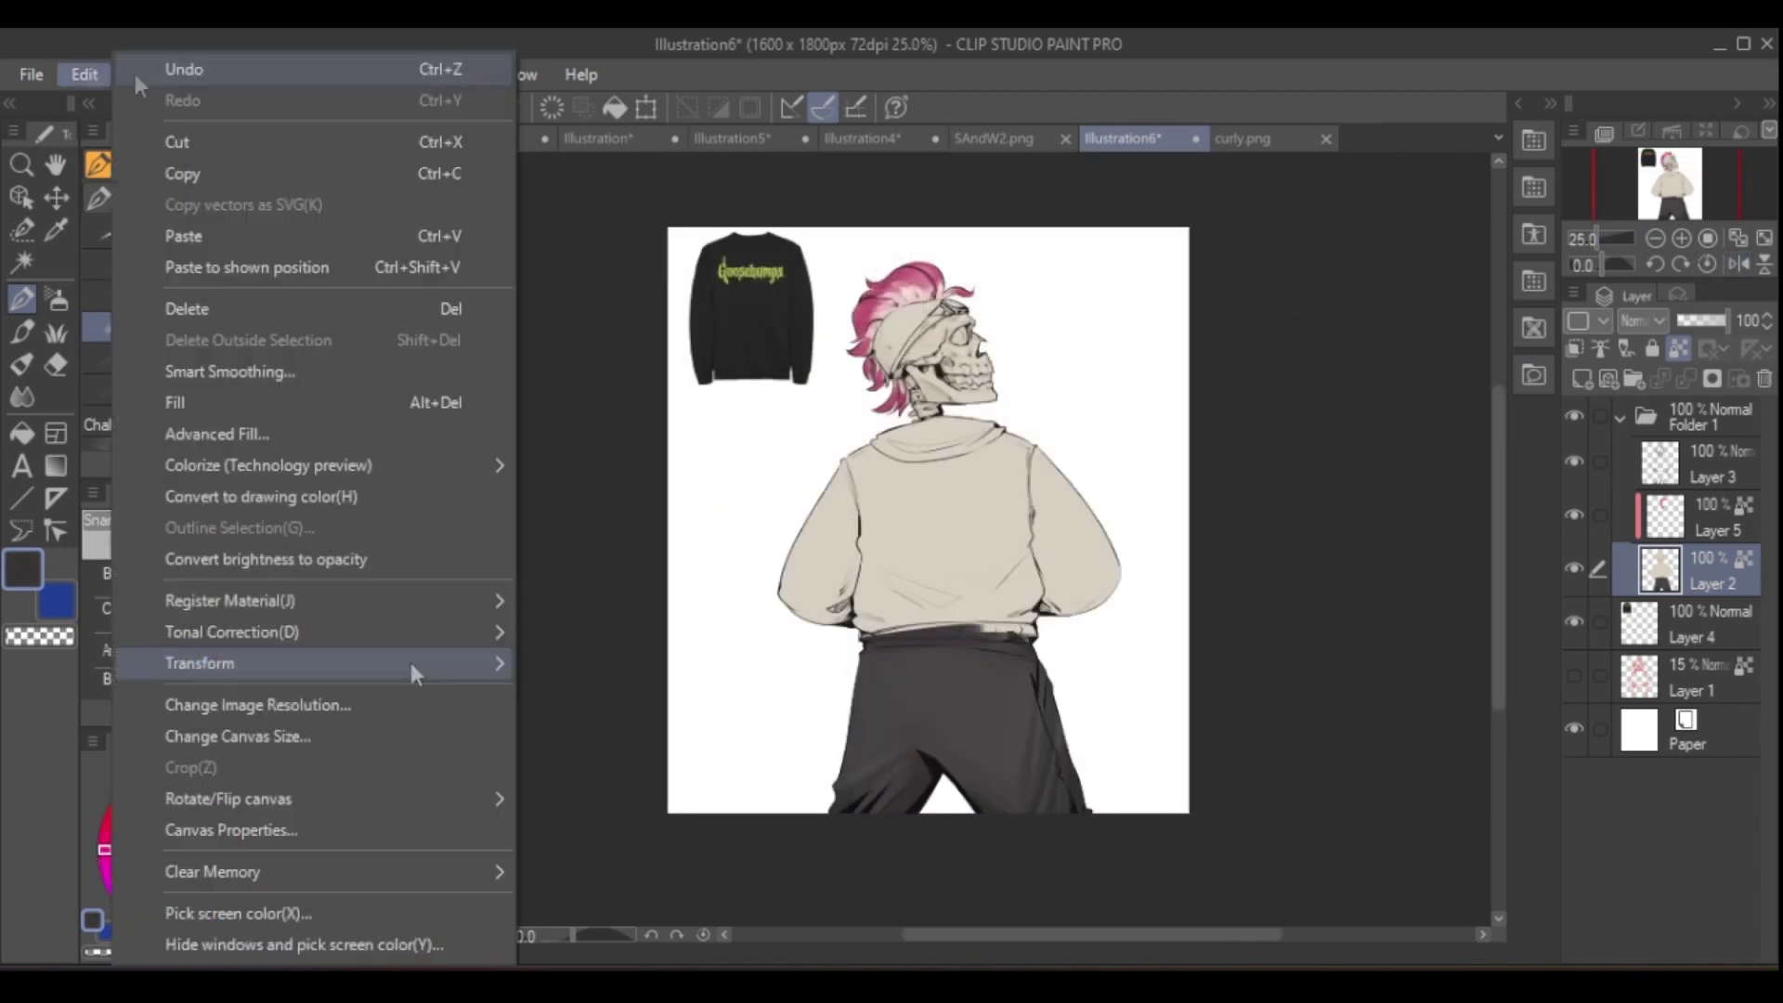
{"action": "left_click", "coordinate": [408, 730]}
{"action": "key", "text": "Escape"}
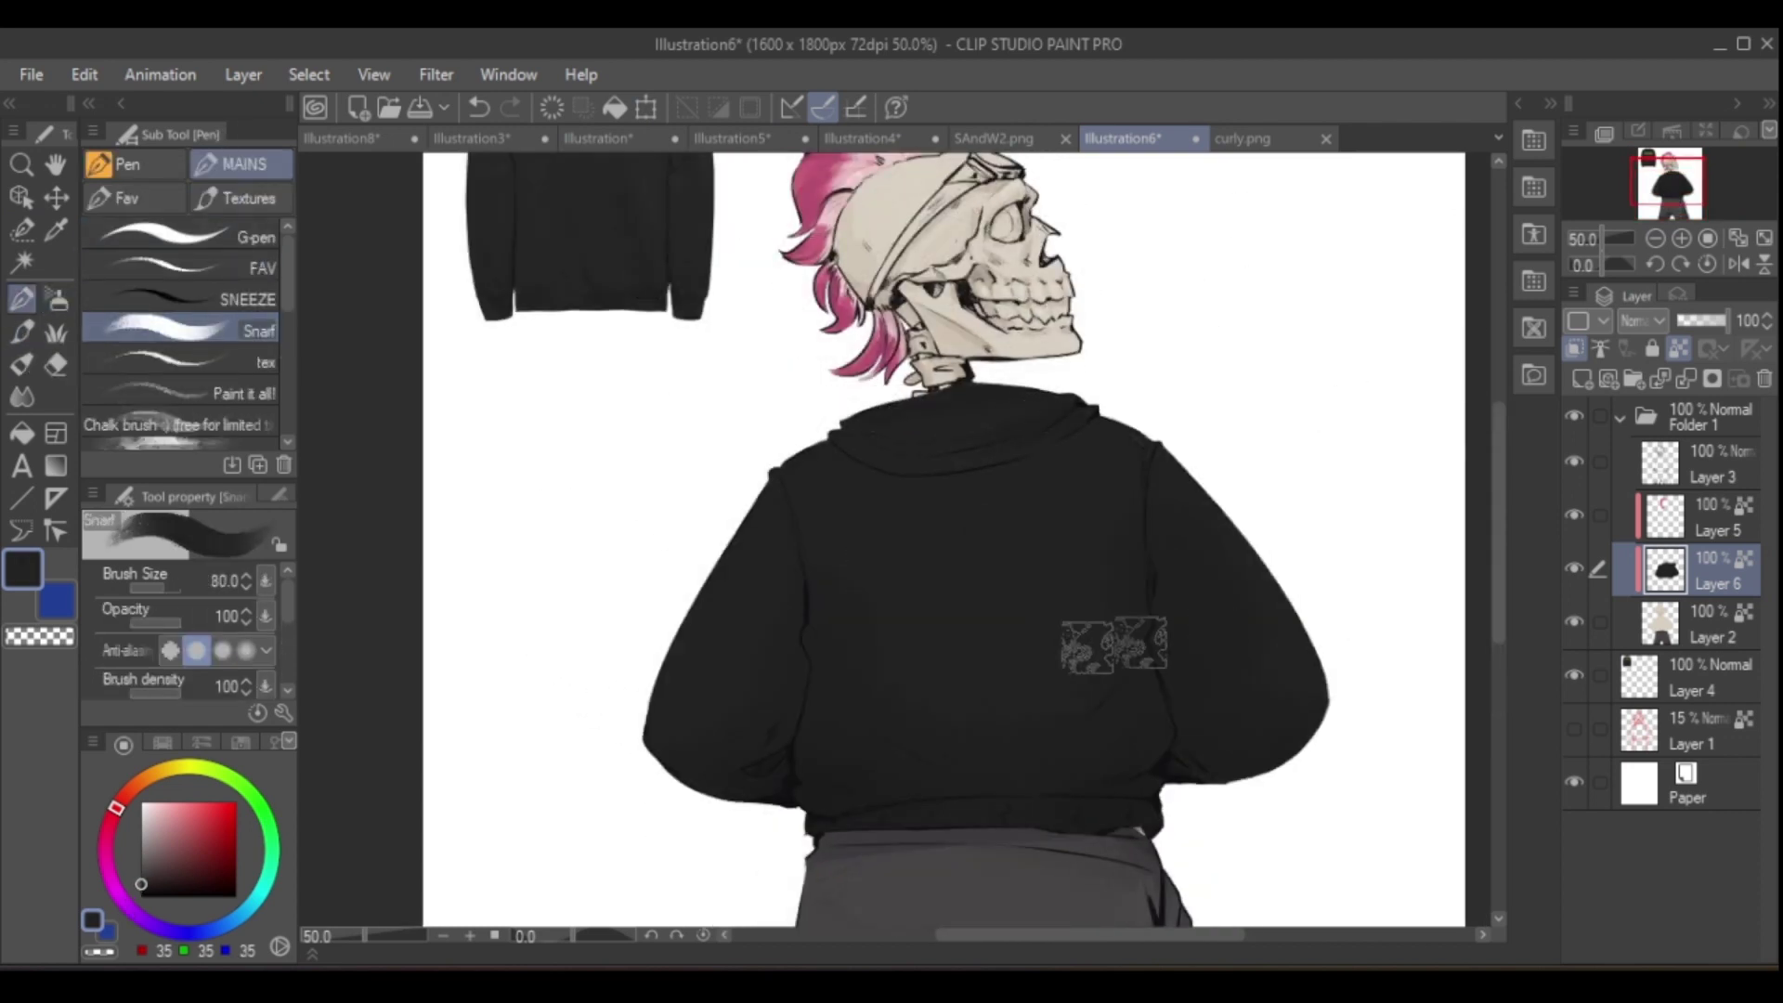
- Shade the black jacket's folds and waistband with sampled dark greys using the Snarf brush at sizes 80 down to 30, comparing the mirrored view
{"action": "left_click", "coordinate": [1737, 263]}
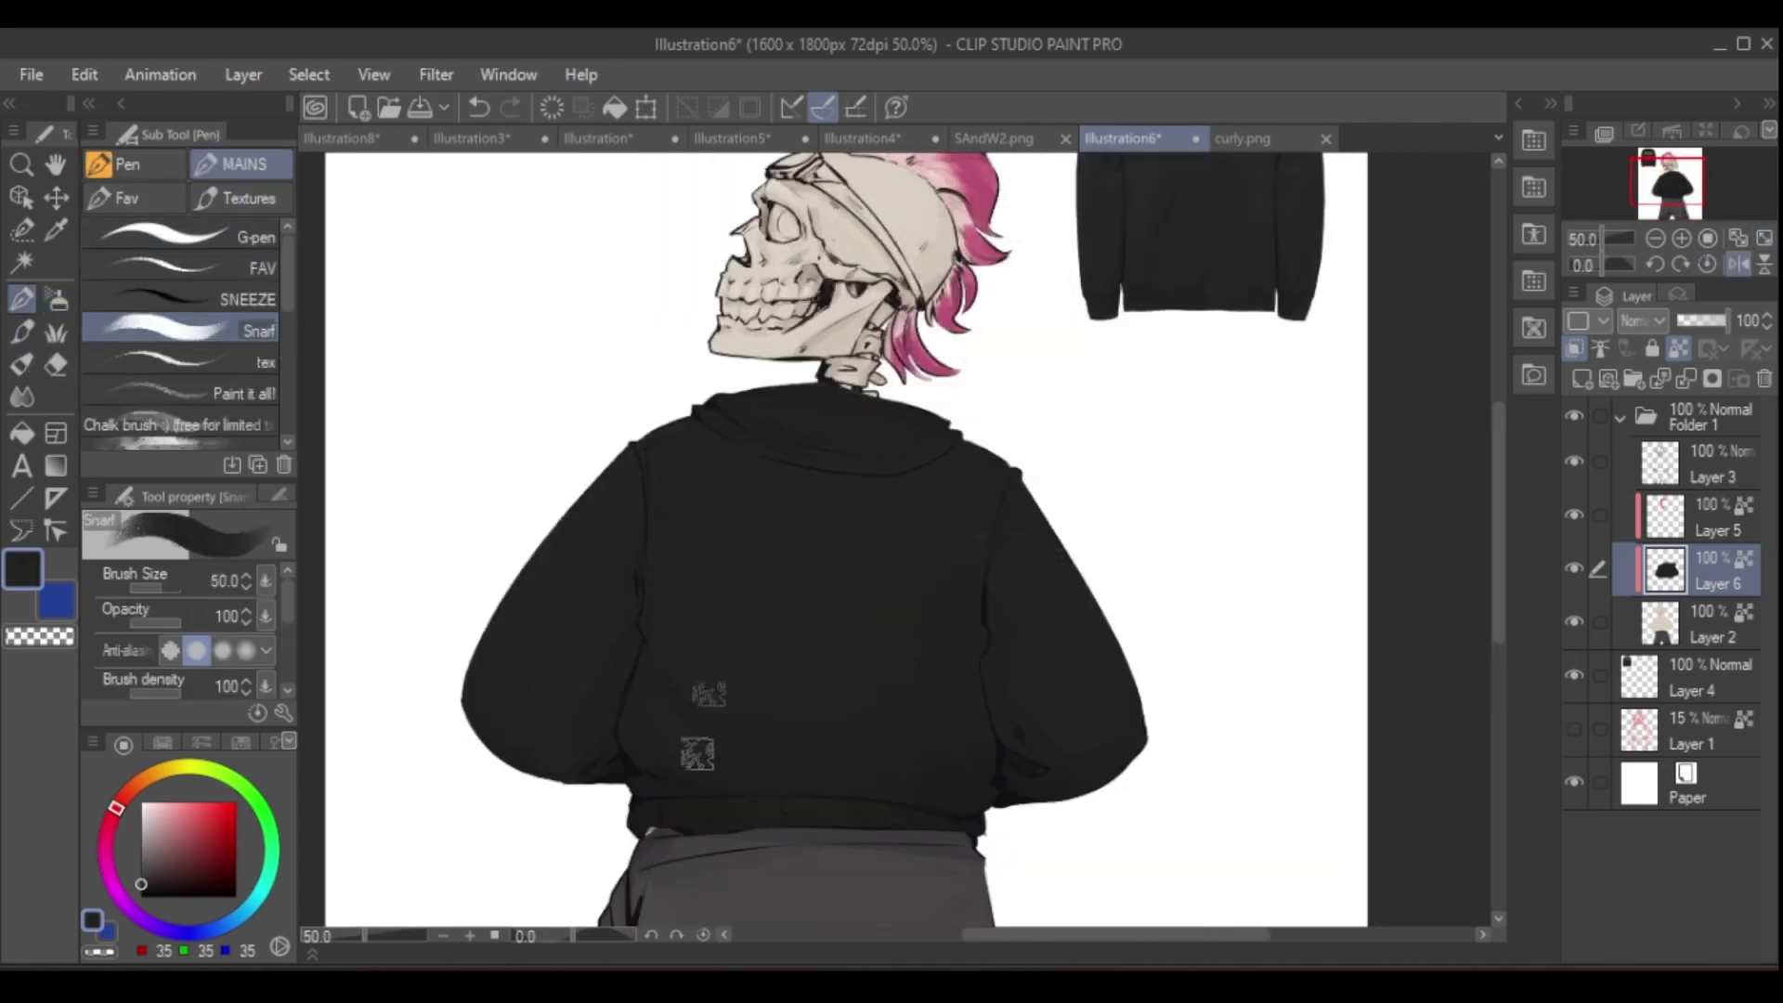
{"action": "key", "text": "h"}
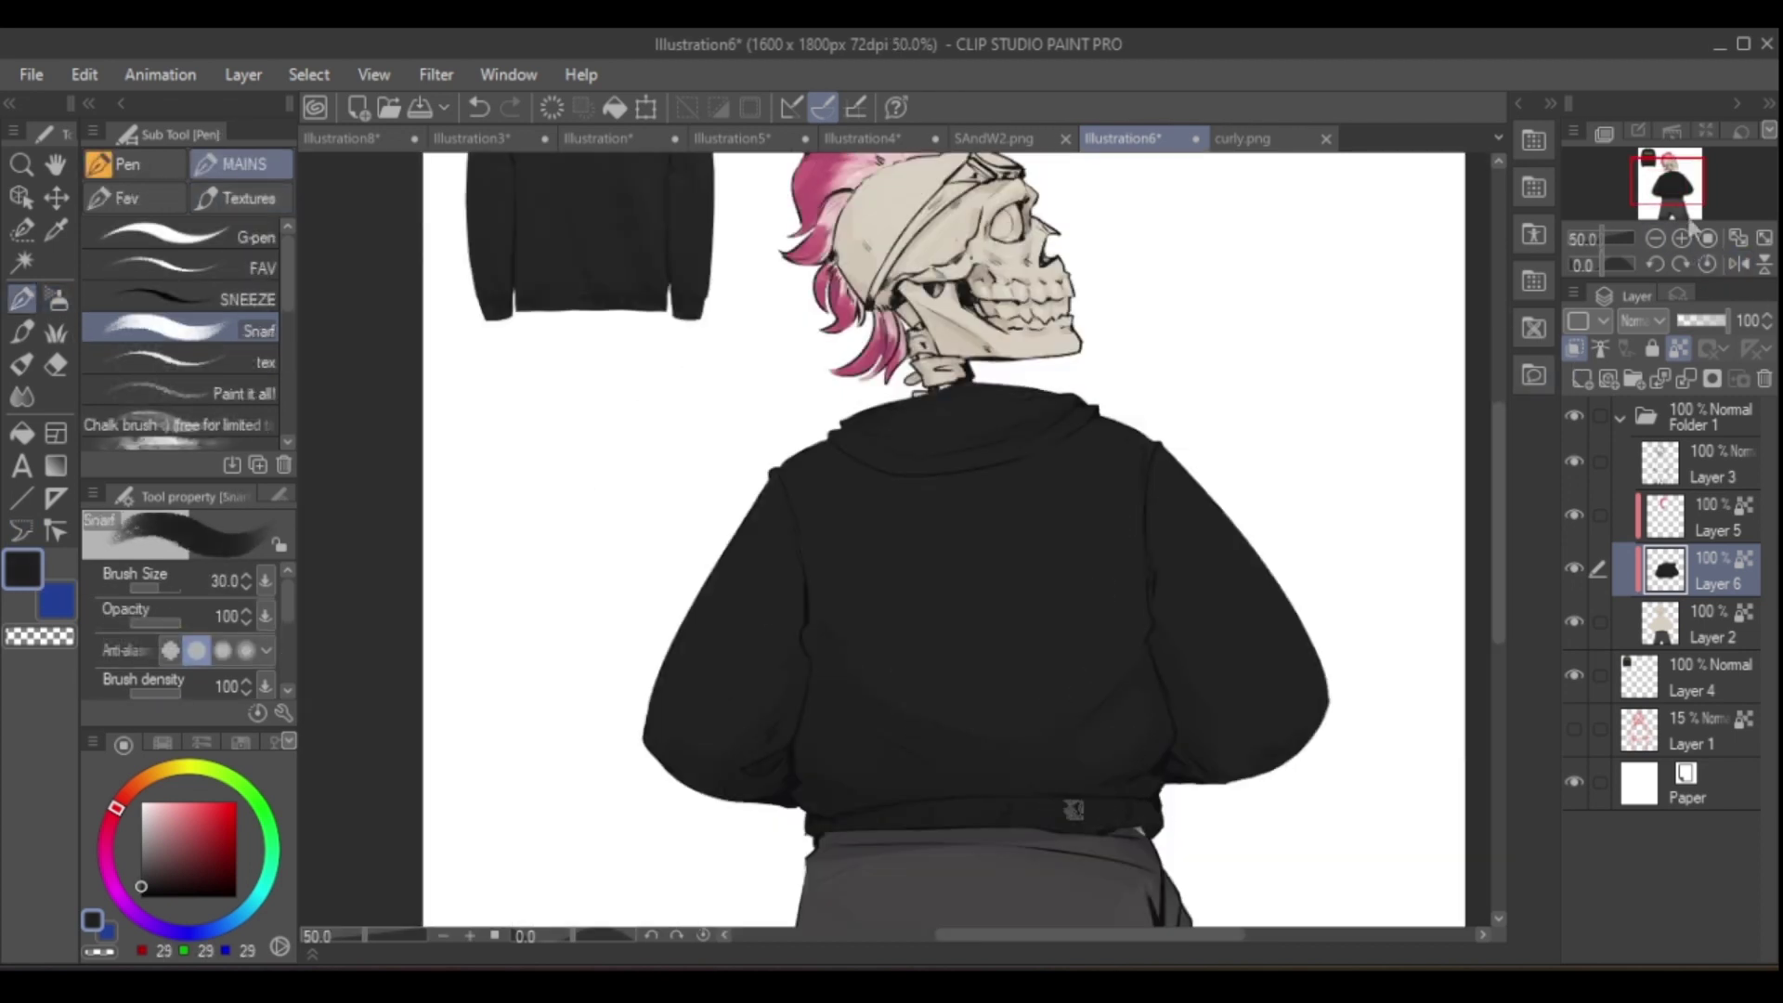
{"action": "scroll", "coordinate": [765, 815], "scroll_direction": "up", "scroll_amount": 3}
{"action": "left_click", "coordinate": [497, 485], "text": "alt"}
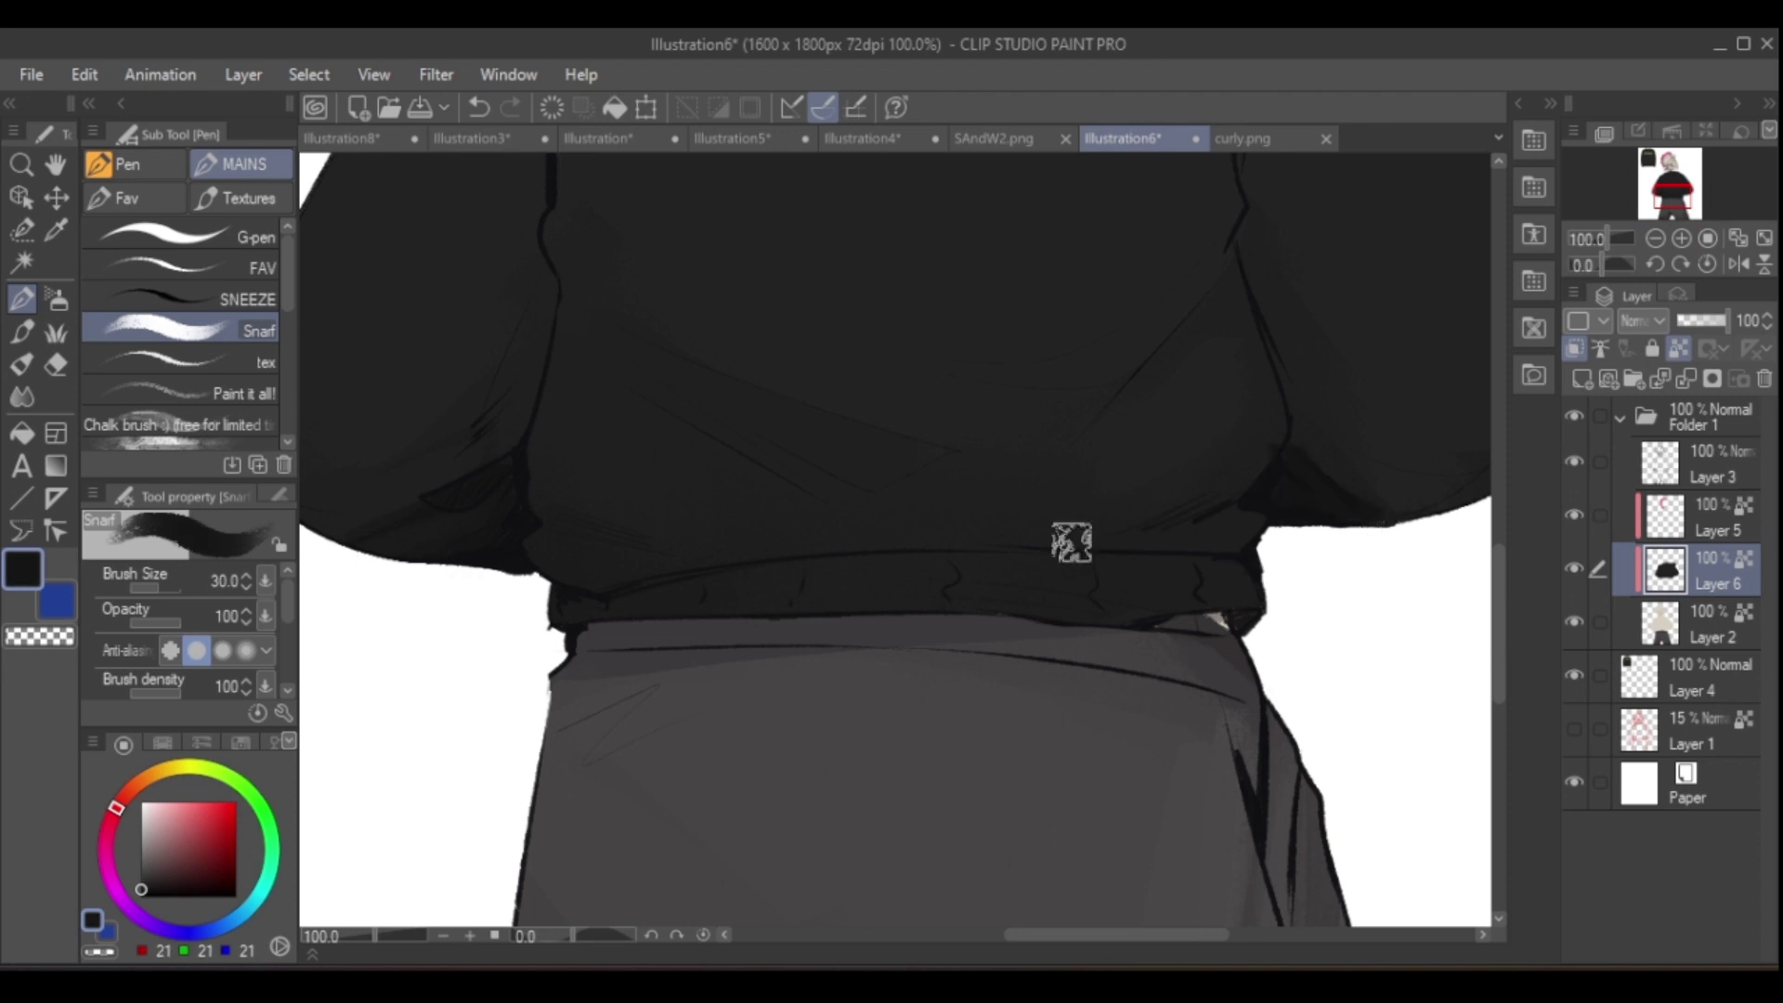
{"action": "key", "text": "h"}
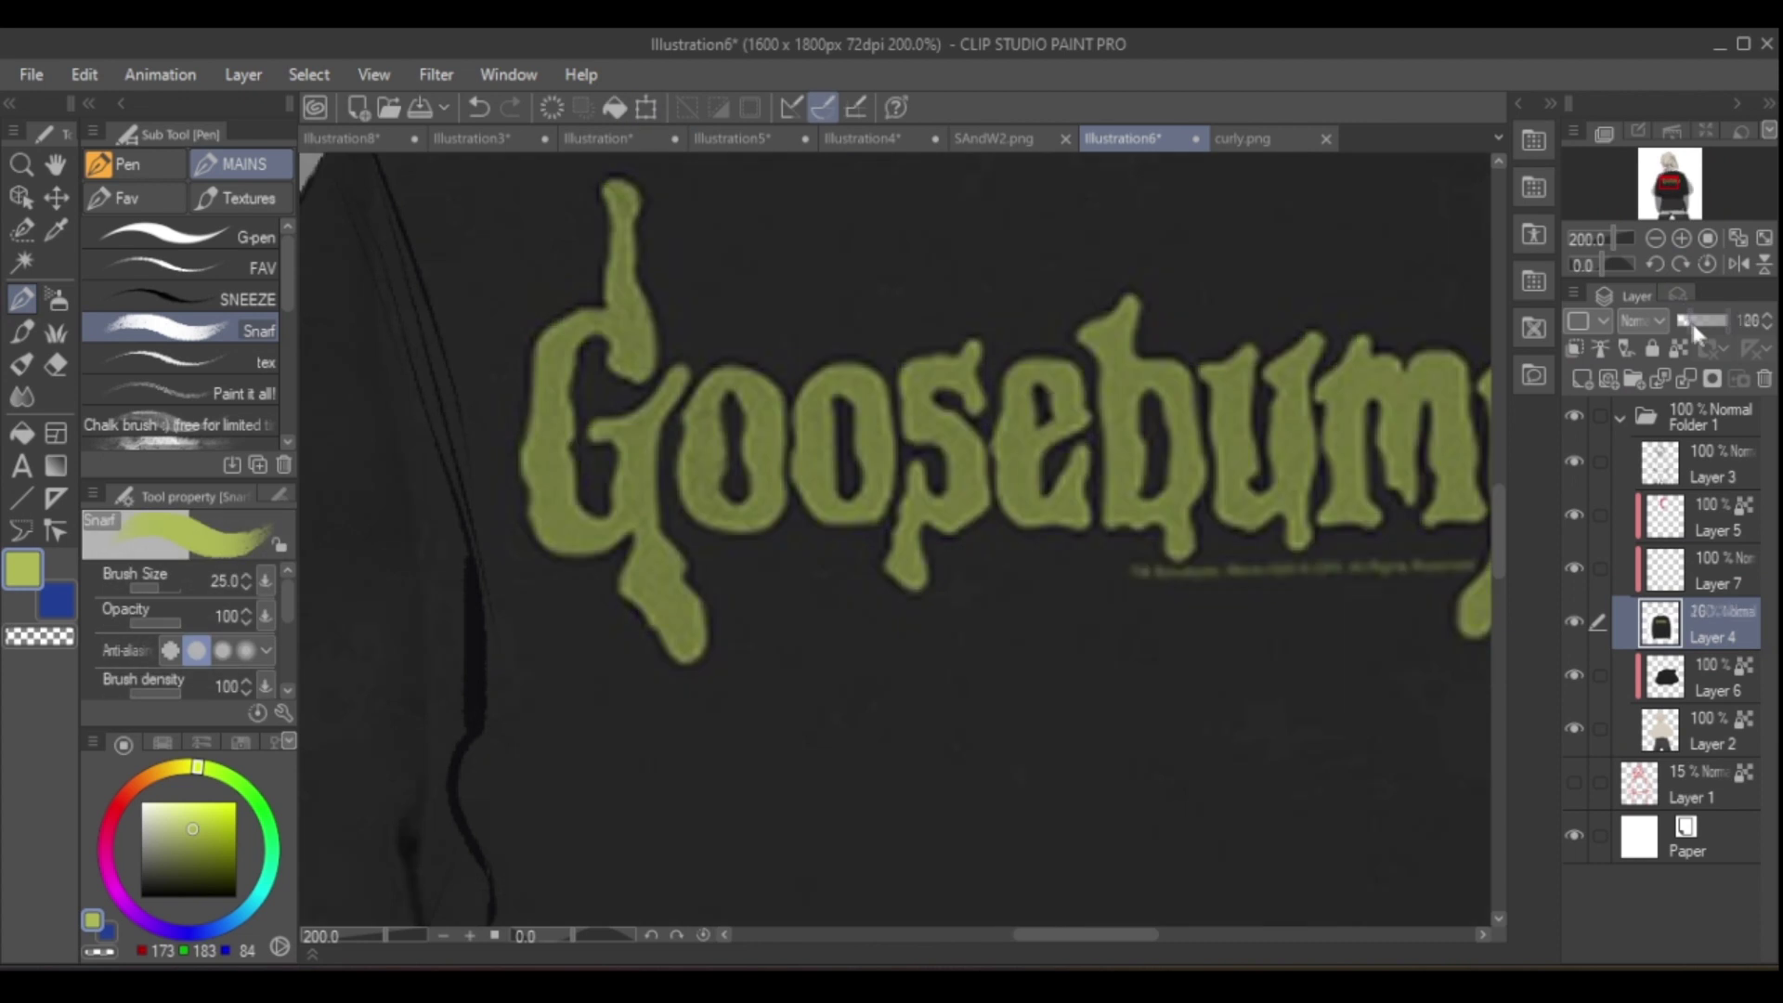
- Trace the faded Goosebumps lettering in green on its own layer above the reference, using the G-pen at sizes 8 and 6
{"action": "left_click", "coordinate": [176, 237]}
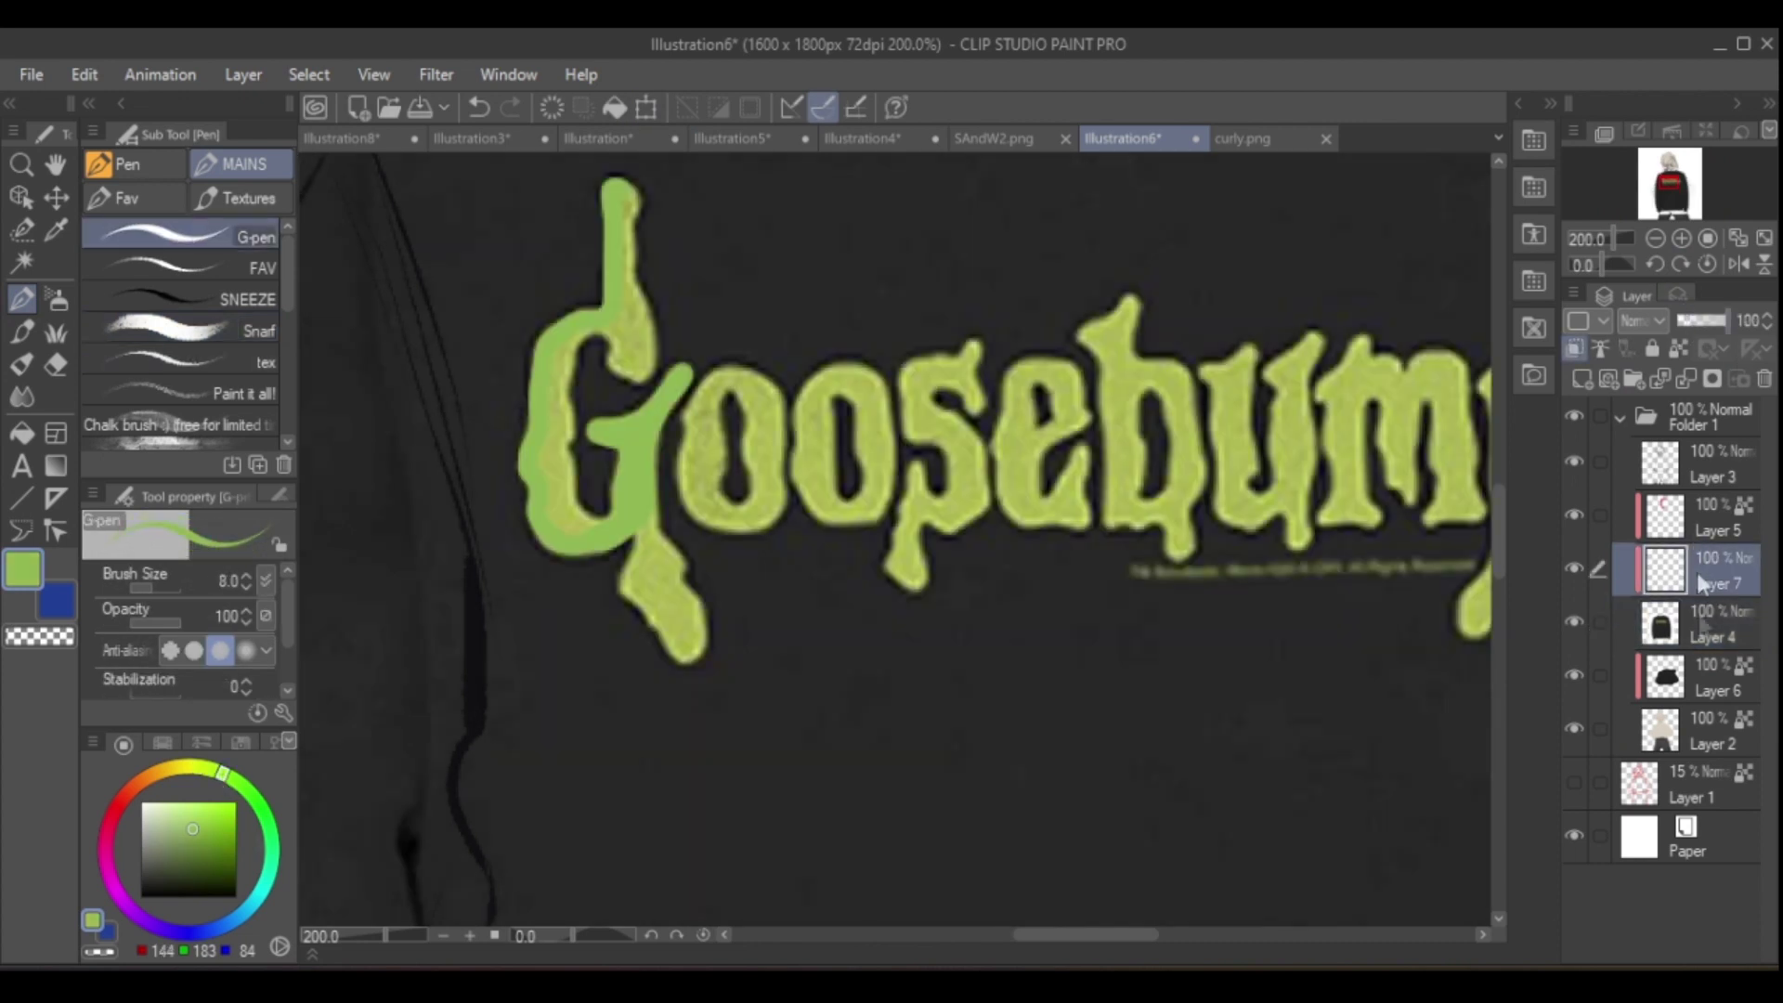
{"action": "left_click_drag", "start_coordinate": [614, 191], "coordinate": [631, 505]}
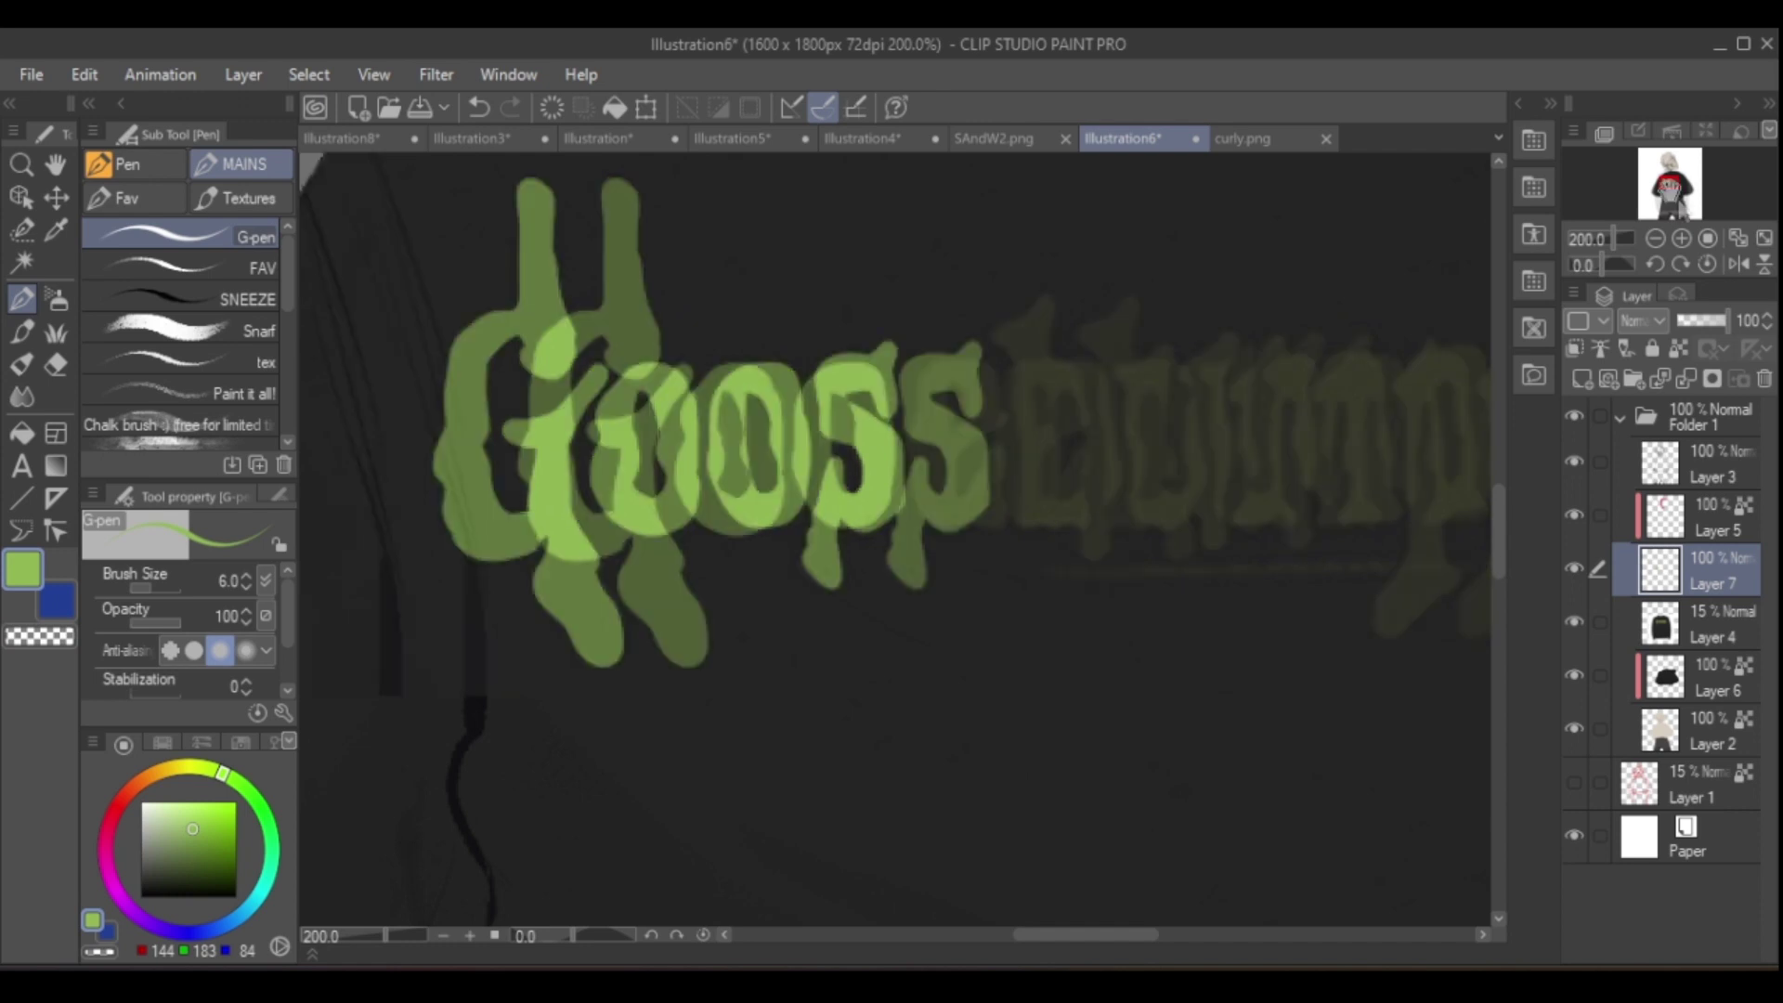
{"action": "left_click_drag", "start_coordinate": [1012, 399], "coordinate": [979, 470]}
{"action": "mouse_move", "coordinate": [822, 520]}
{"action": "left_mouse_down"}
{"action": "mouse_move", "coordinate": [780, 808]}
{"action": "mouse_move", "coordinate": [815, 566]}
{"action": "mouse_move", "coordinate": [817, 775]}
{"action": "left_mouse_up"}
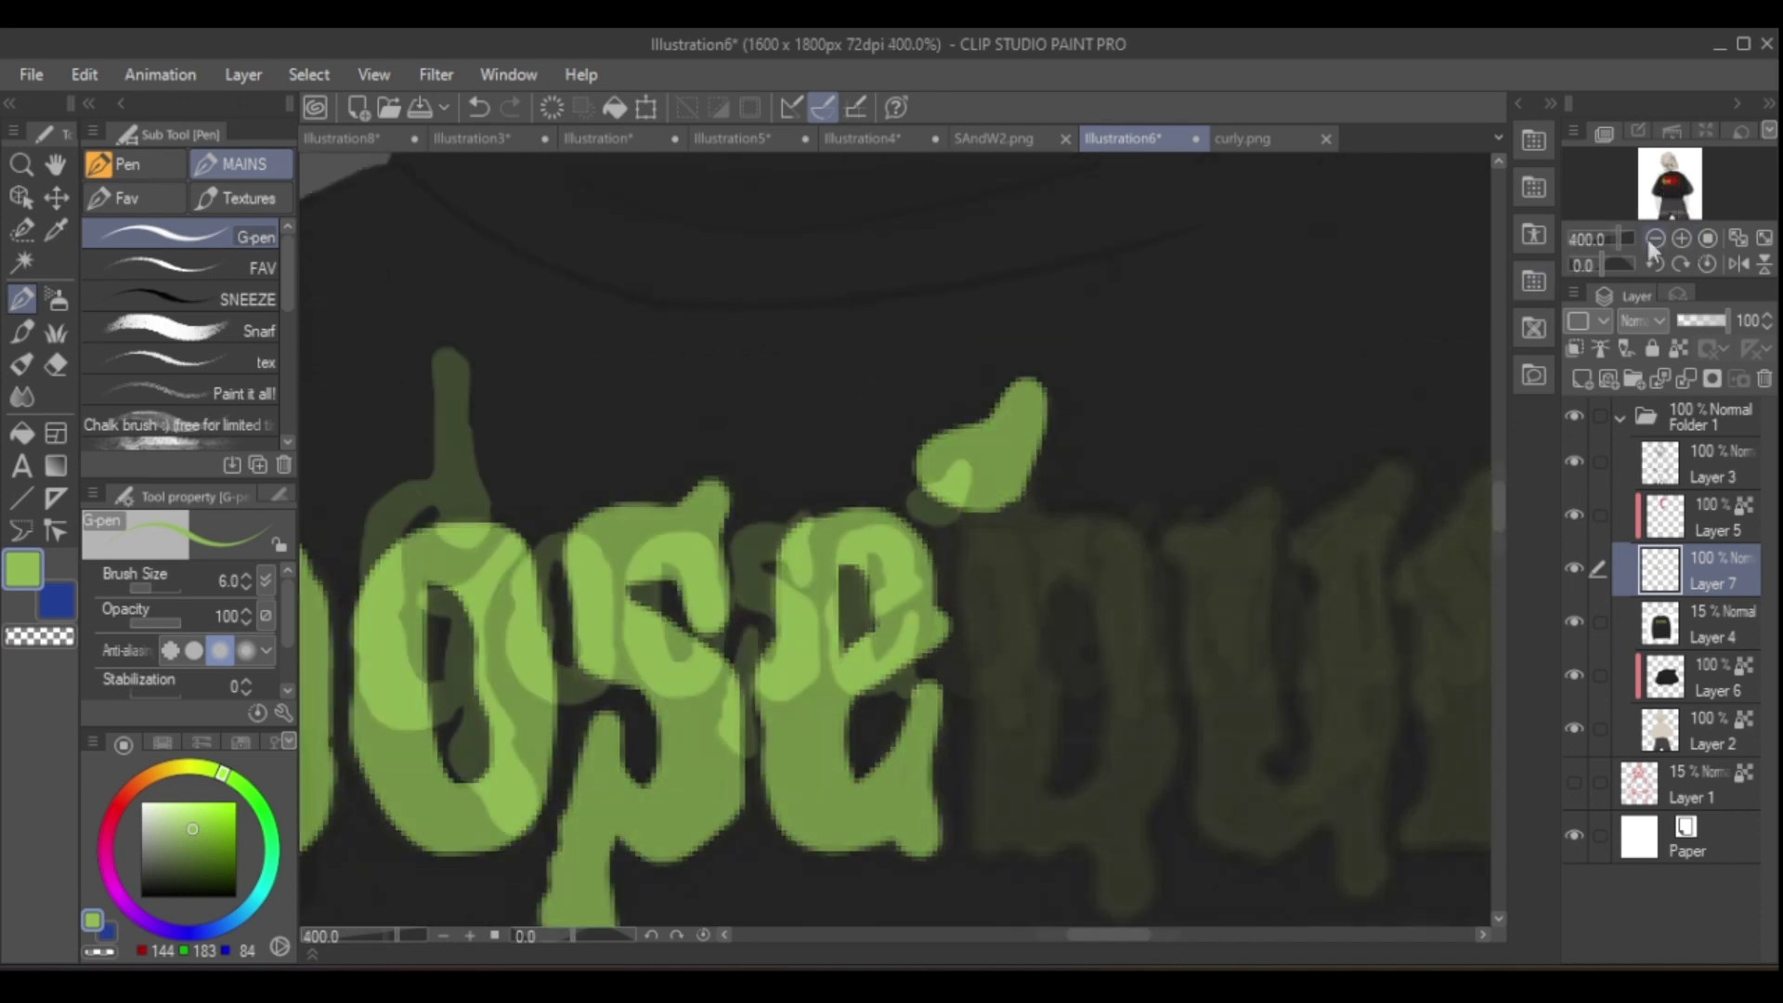
{"action": "left_click_drag", "start_coordinate": [940, 567], "coordinate": [1003, 691]}
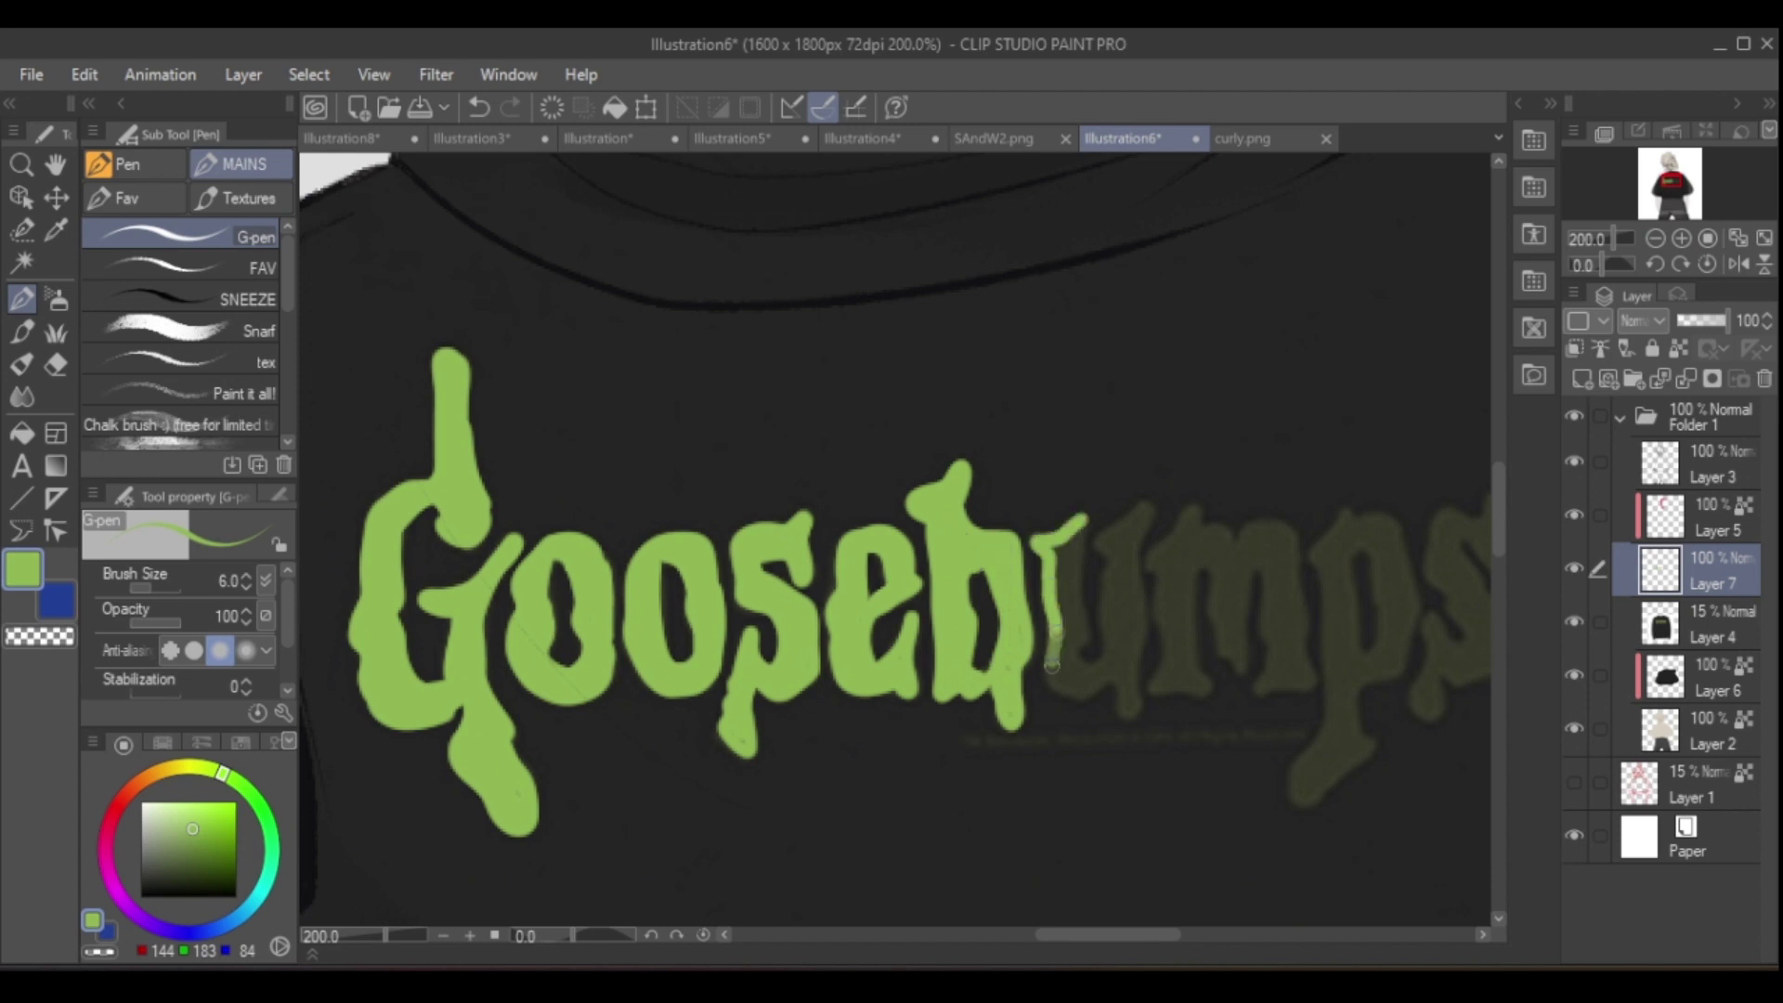
{"action": "left_click_drag", "start_coordinate": [1121, 576], "coordinate": [1128, 696]}
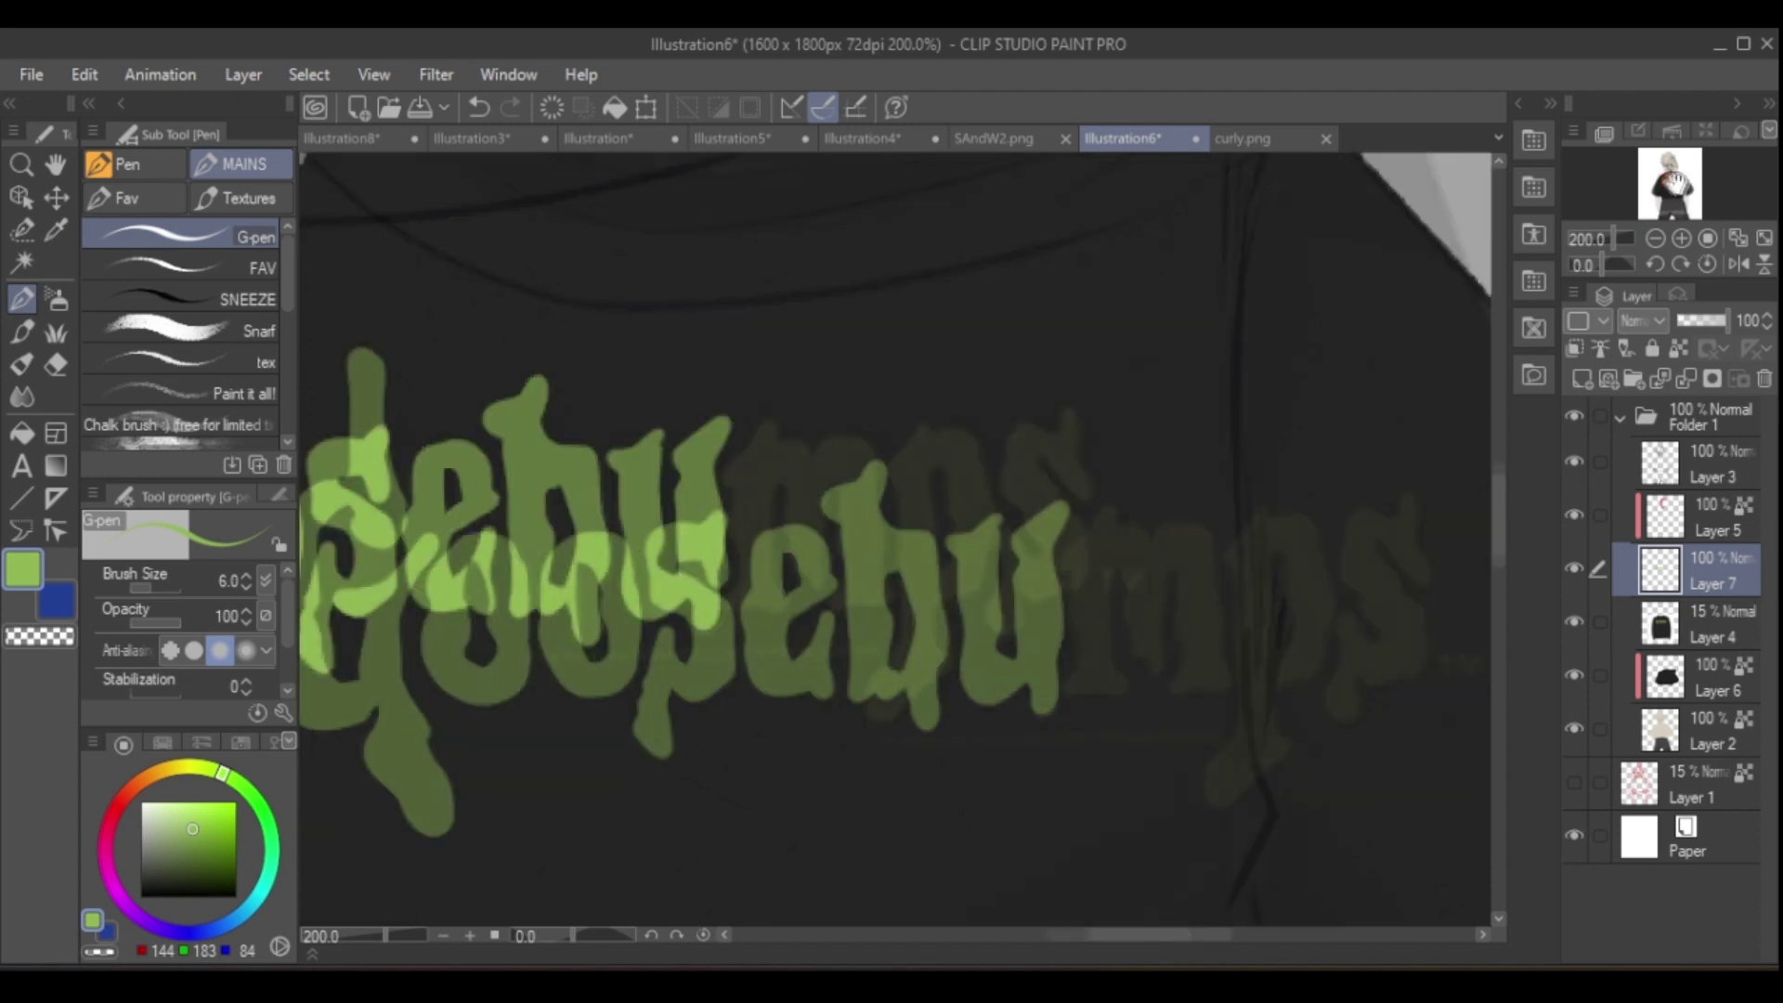
{"action": "left_click_drag", "start_coordinate": [773, 426], "coordinate": [756, 599]}
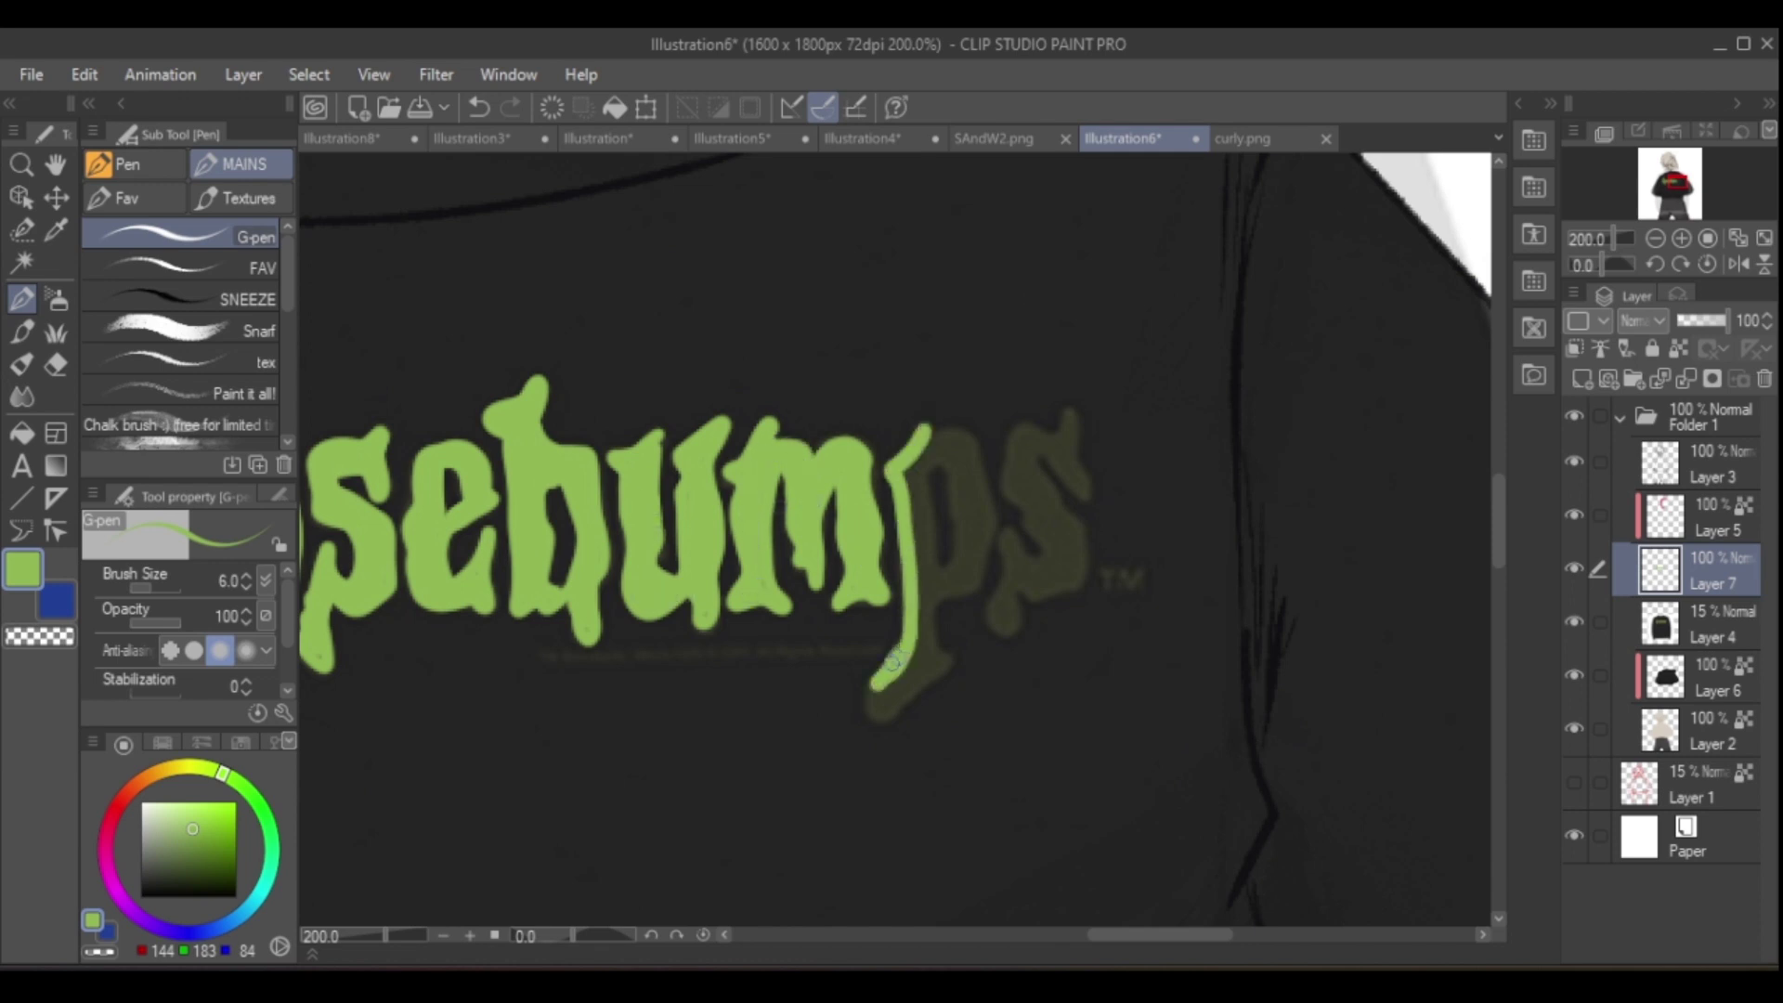
{"action": "left_click_drag", "start_coordinate": [1071, 412], "coordinate": [1067, 448]}
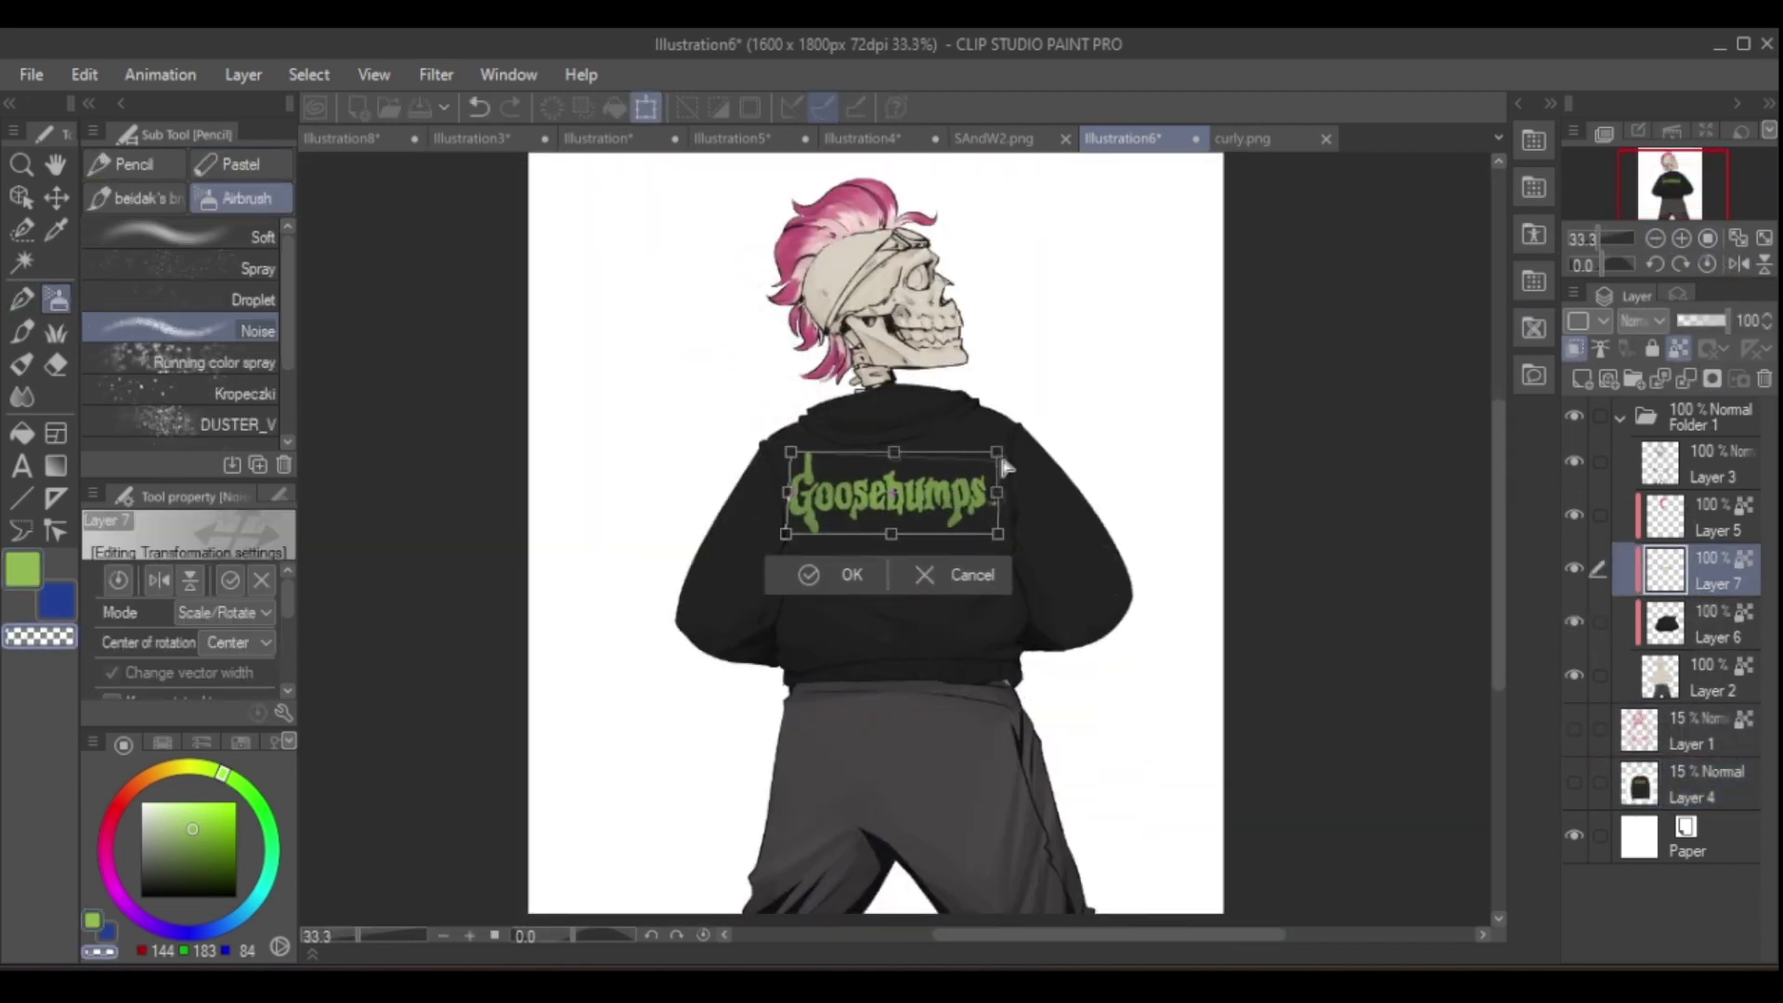
- Transform the green Goosebumps lettering to fit across the upper back of the jacket
{"action": "key", "text": "Return"}
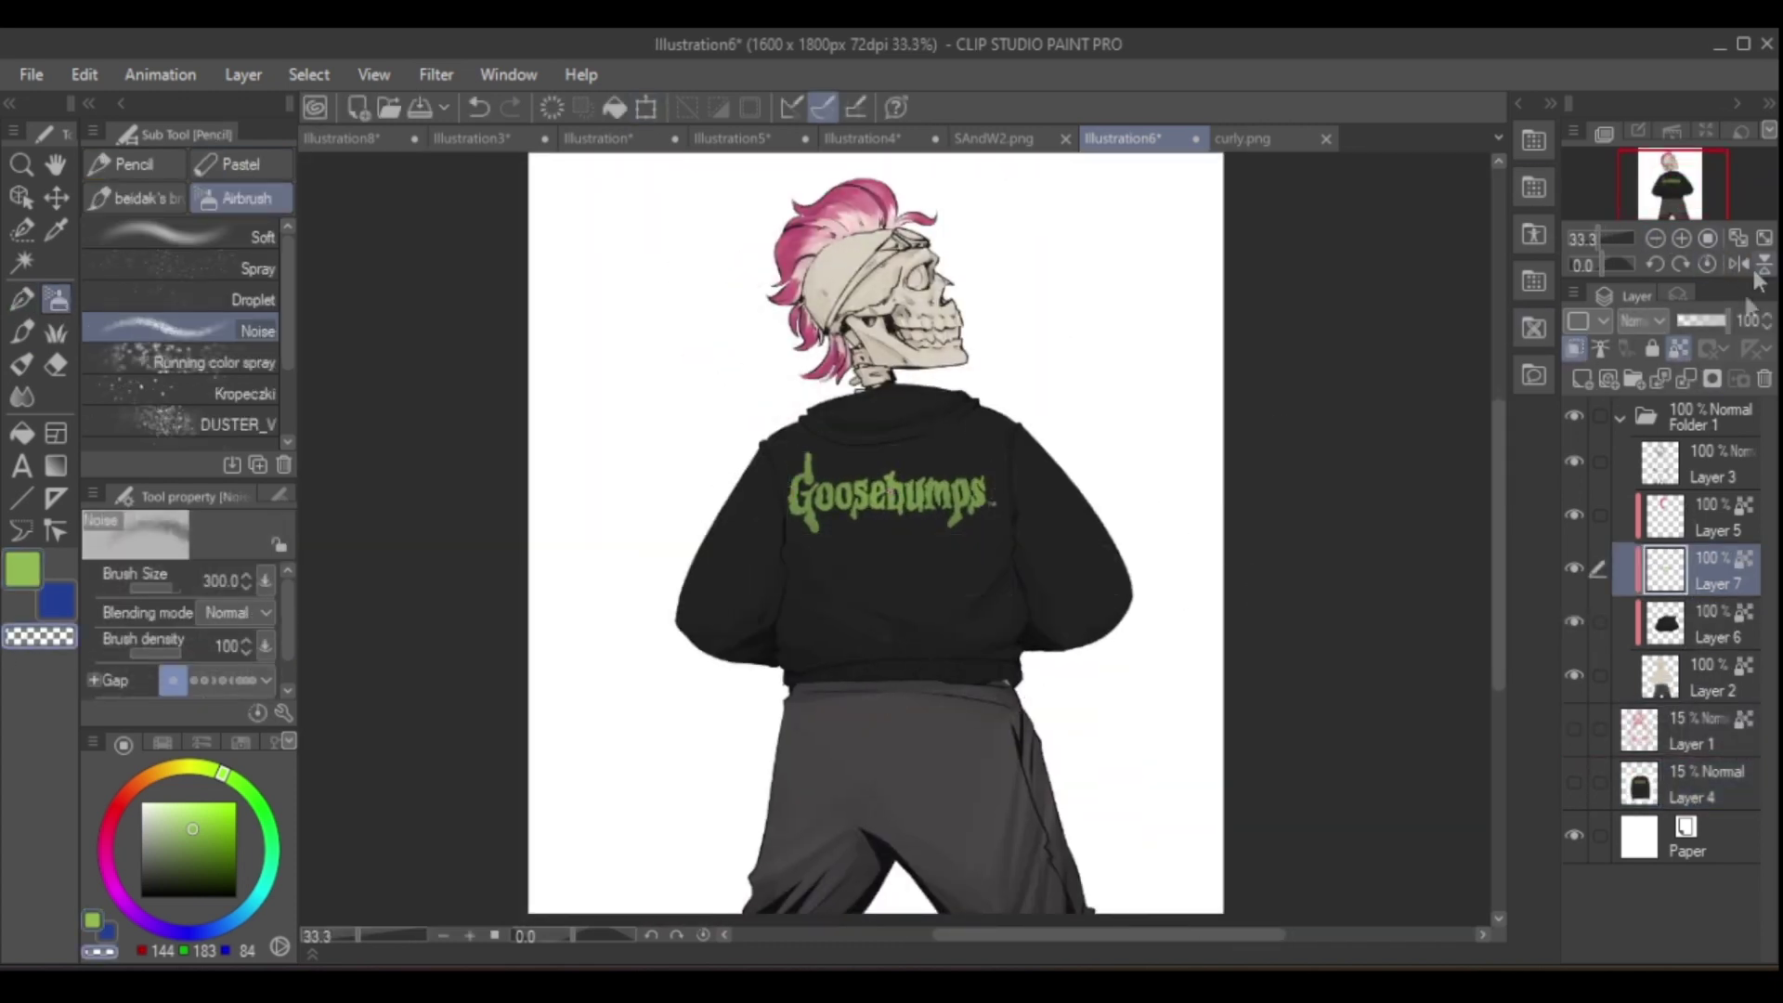
{"action": "key", "text": "ctrl+plus"}
{"action": "key", "text": "ctrl+plus"}
{"action": "key", "text": "ctrl+t"}
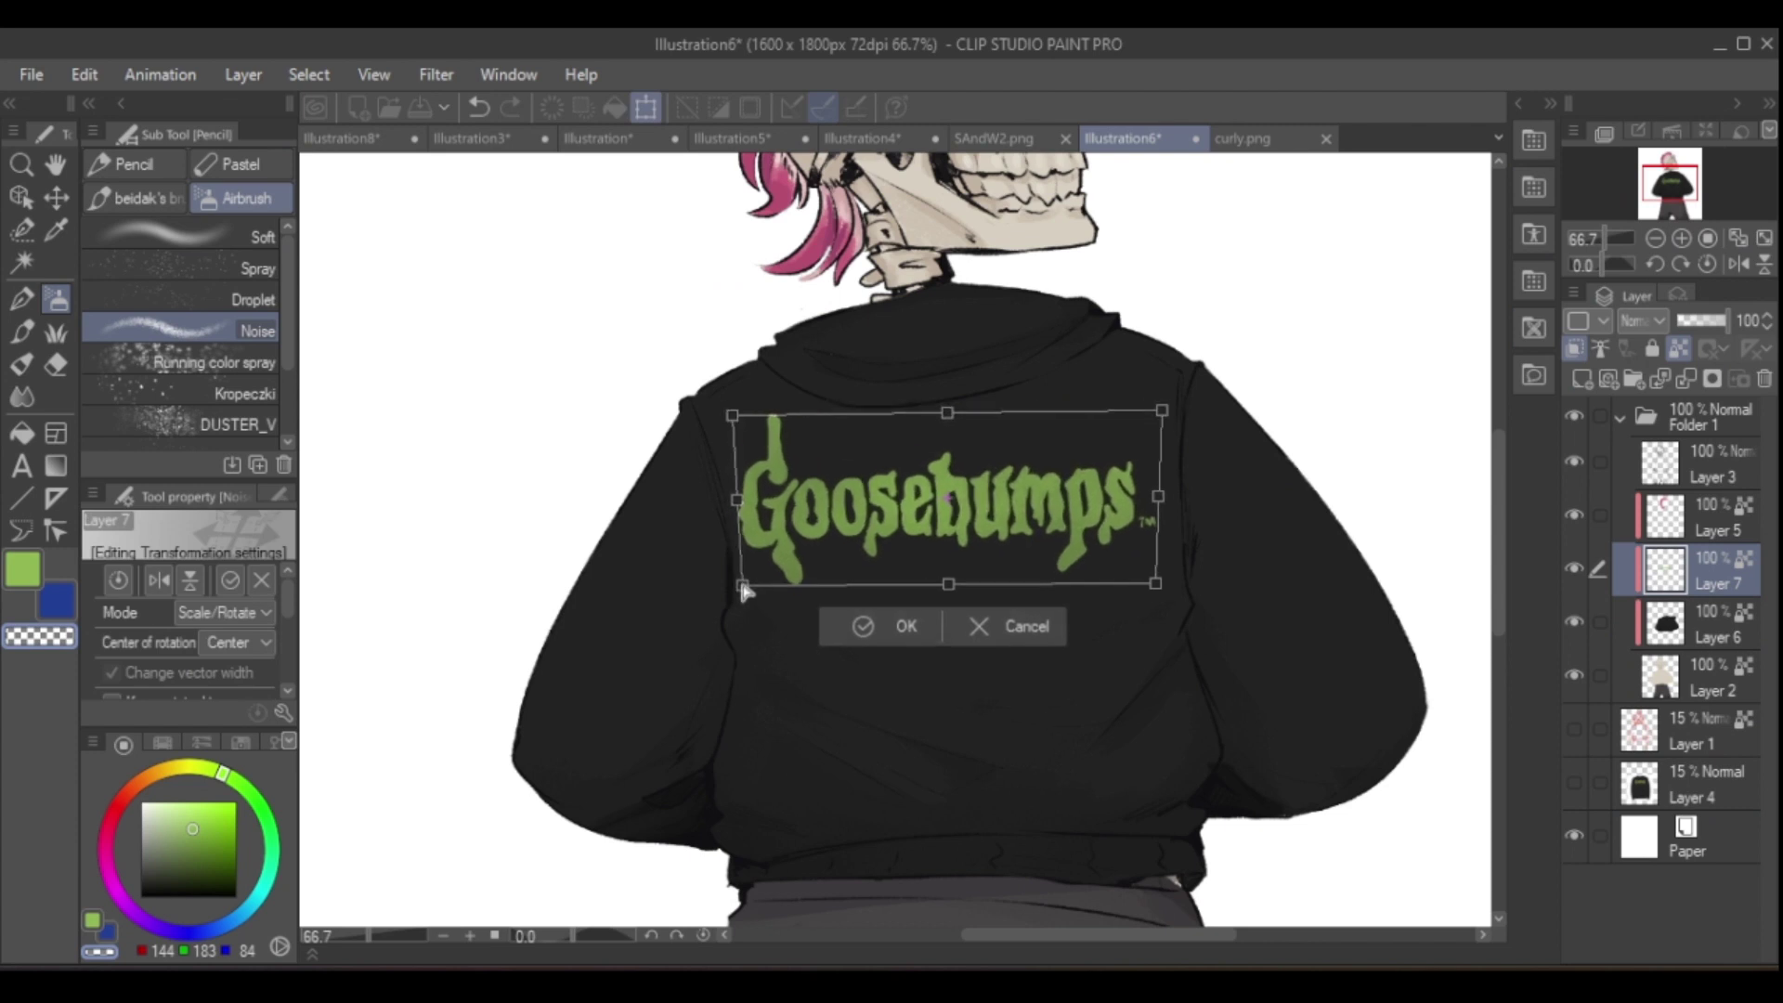
{"action": "key", "text": "Return"}
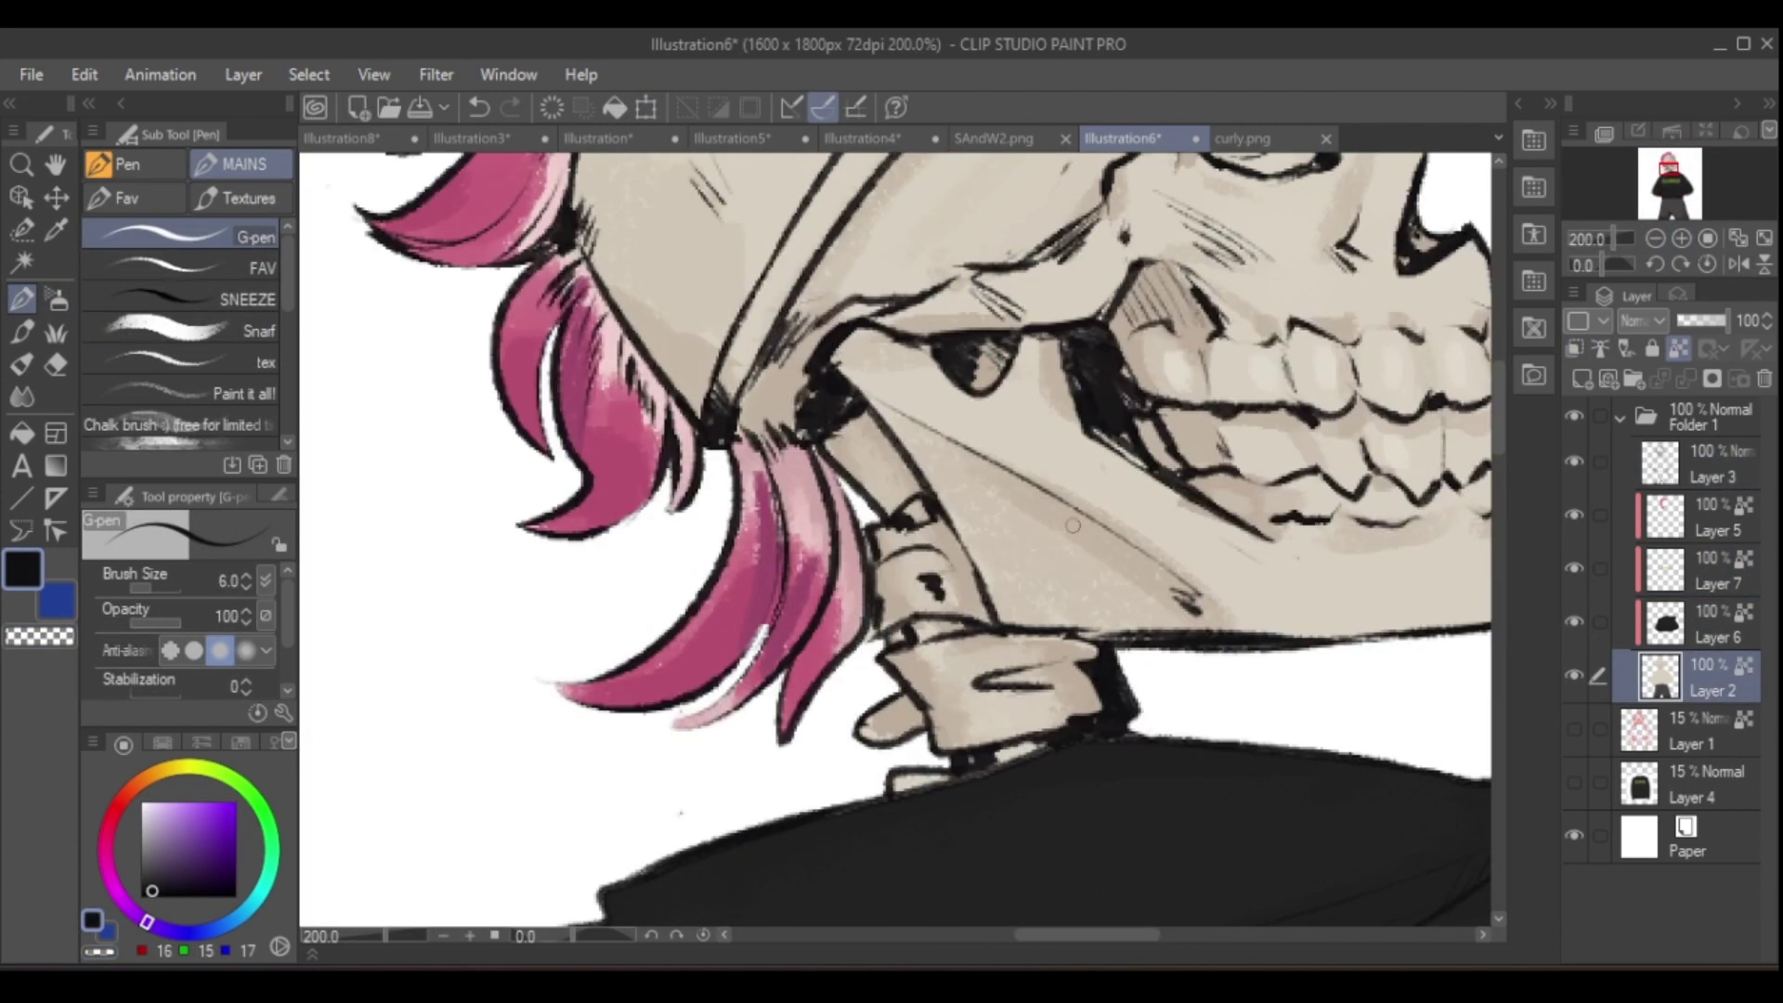
- Shade the neck and skull with sampled browns and beiges using the G-pen at size 6 and Snarf brush at size 12, comparing the mirrored view
{"action": "left_click", "coordinate": [1085, 692], "text": "alt"}
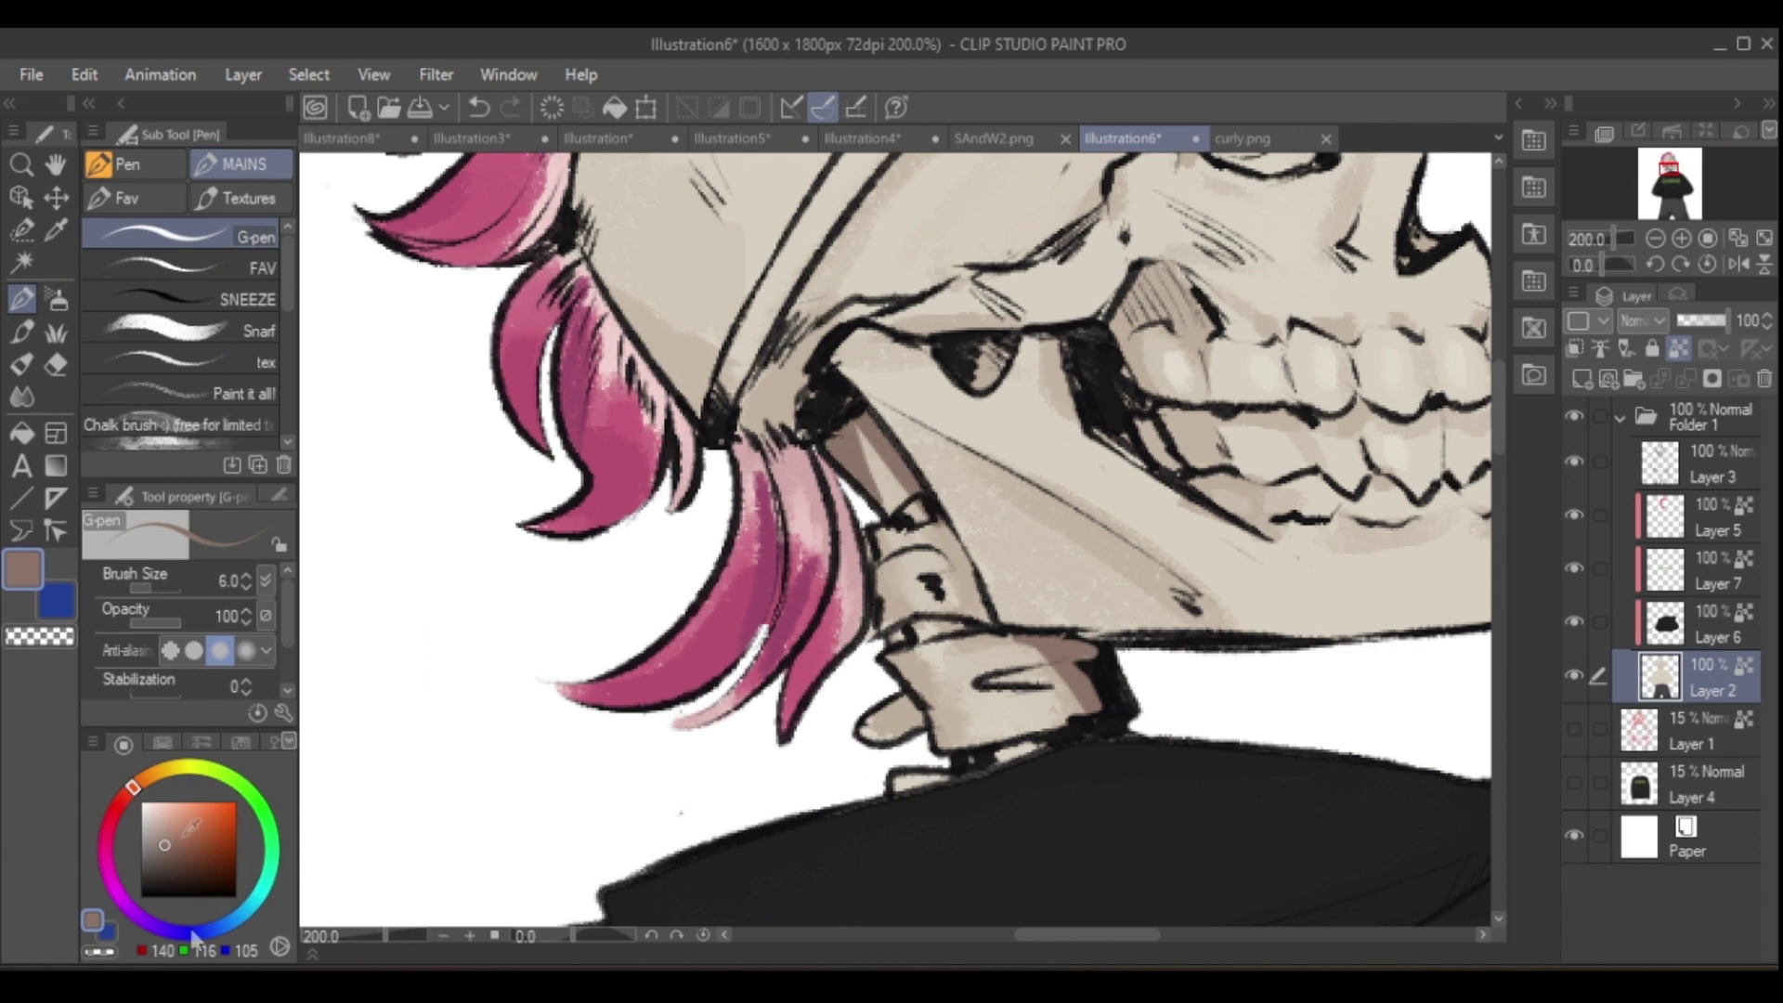
{"action": "left_click", "coordinate": [177, 330]}
{"action": "left_click", "coordinate": [872, 440], "text": "alt"}
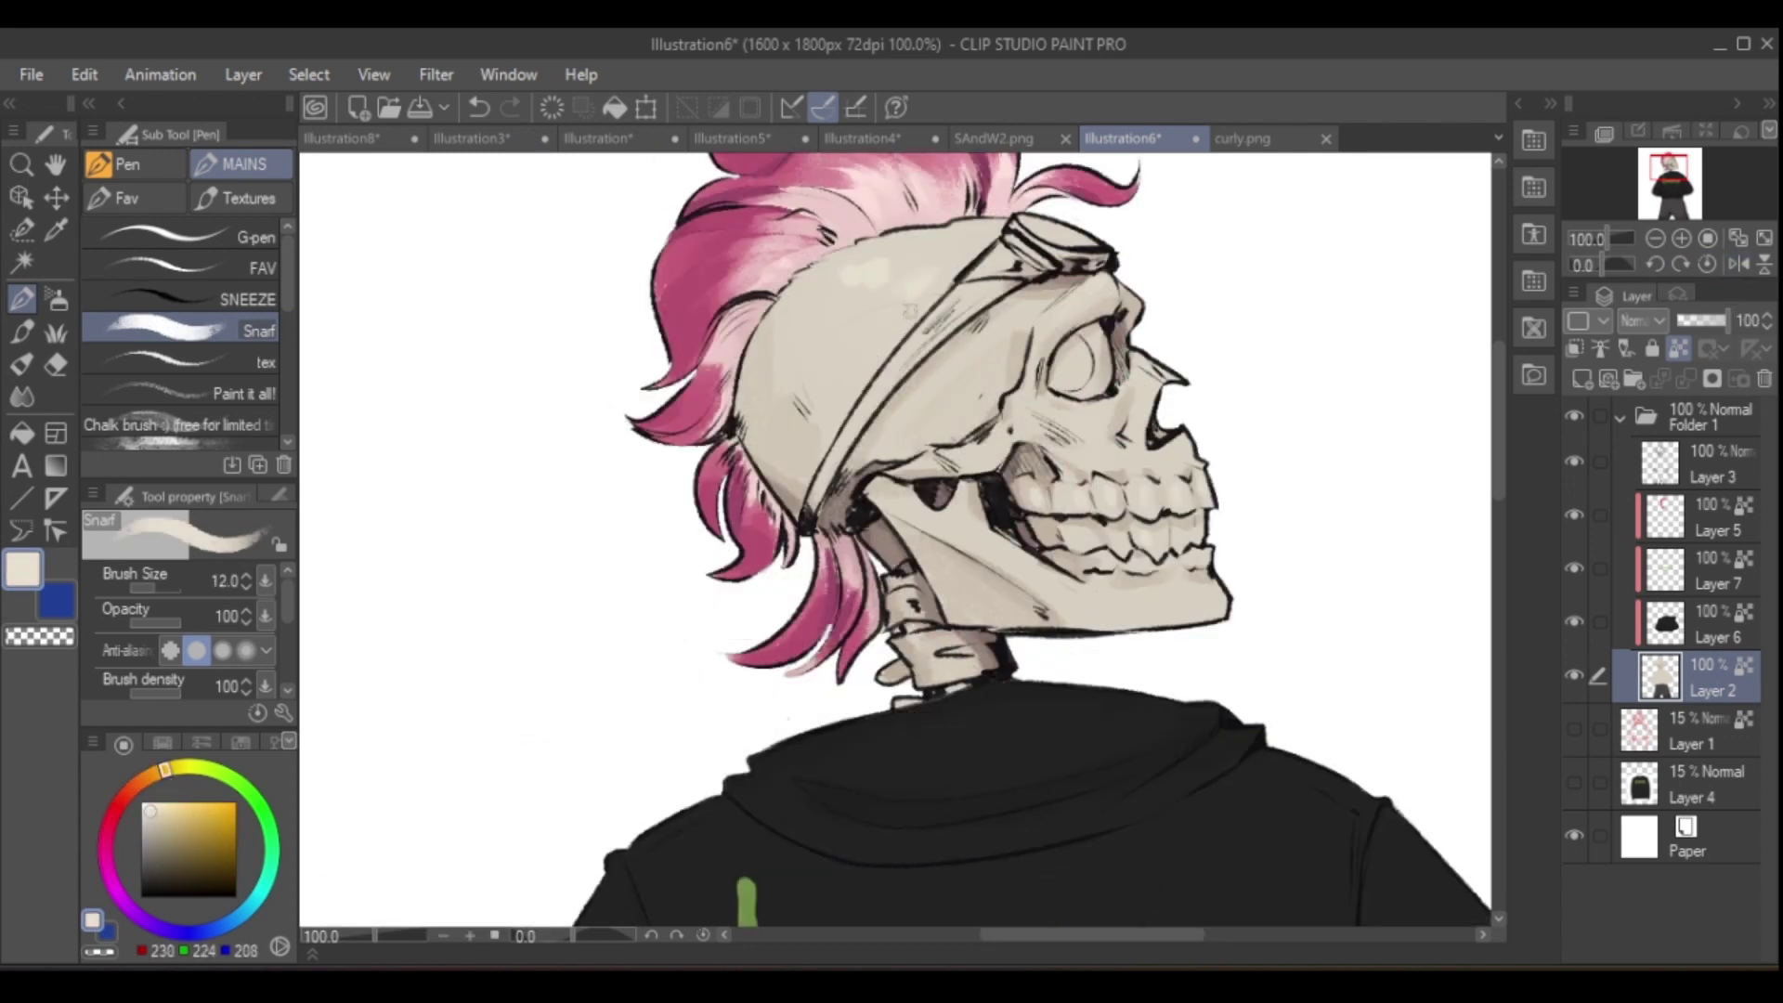
{"action": "key", "text": "h"}
{"action": "key", "text": "h"}
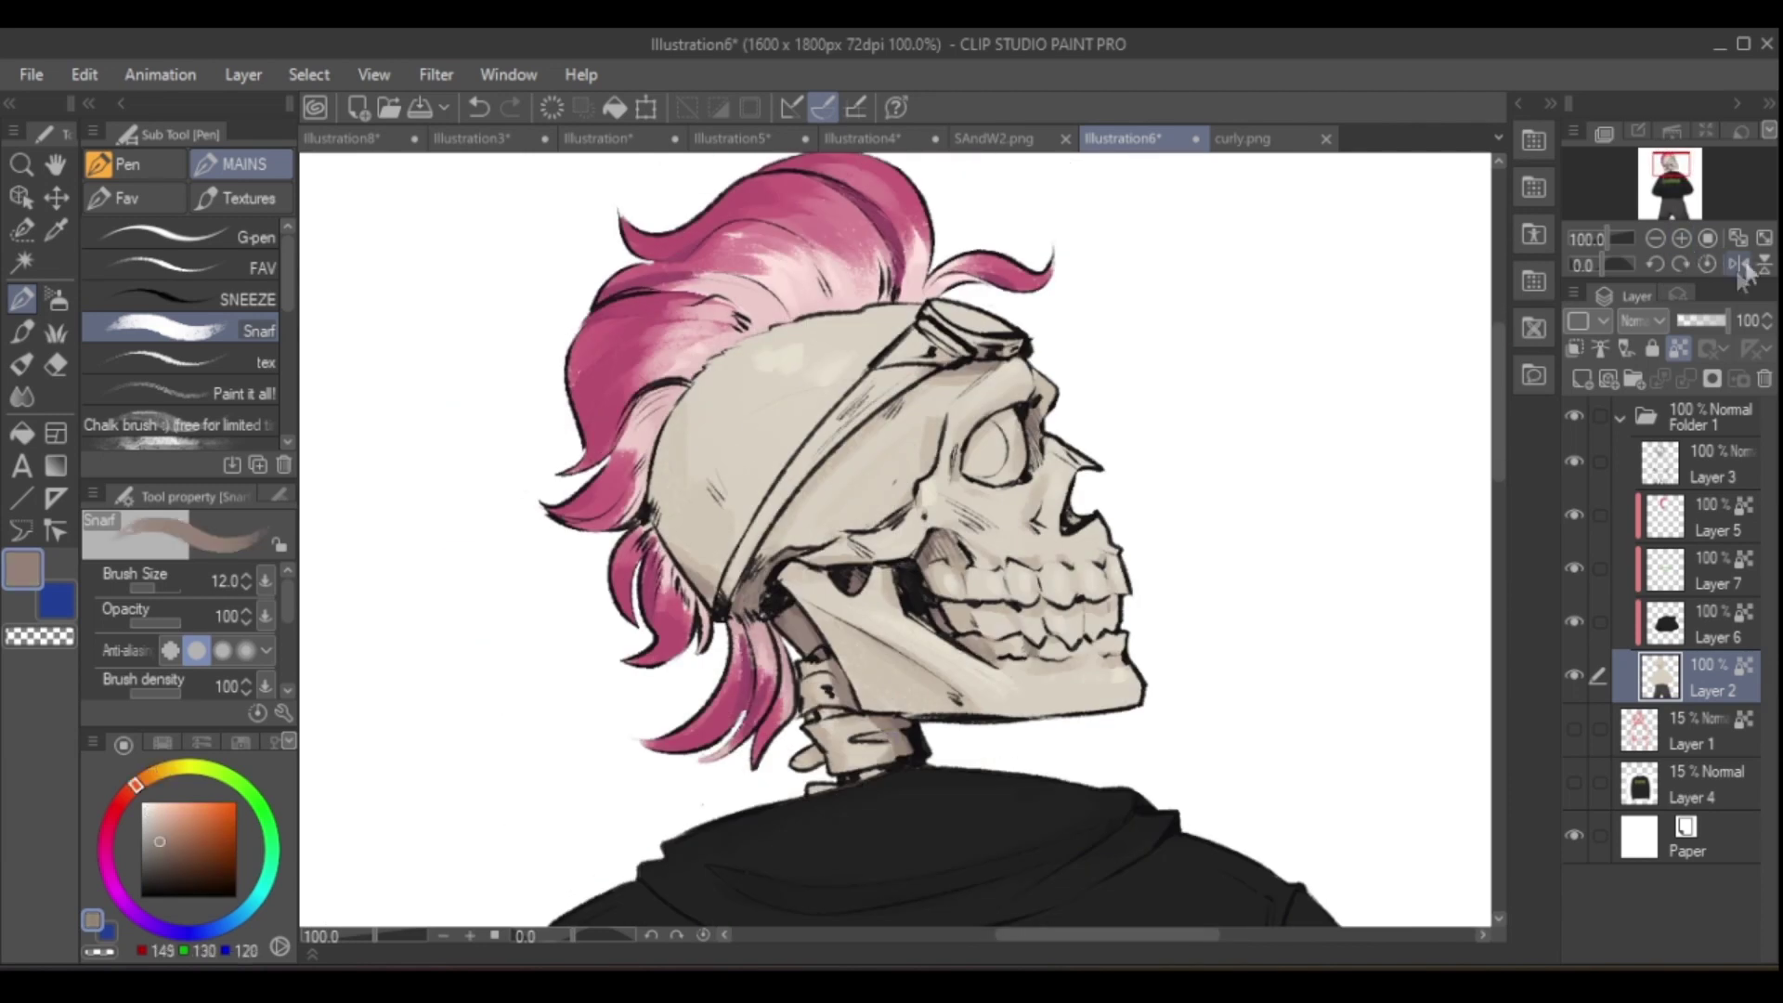
{"action": "left_click", "coordinate": [1739, 267]}
{"action": "left_click", "coordinate": [761, 663], "text": "alt"}
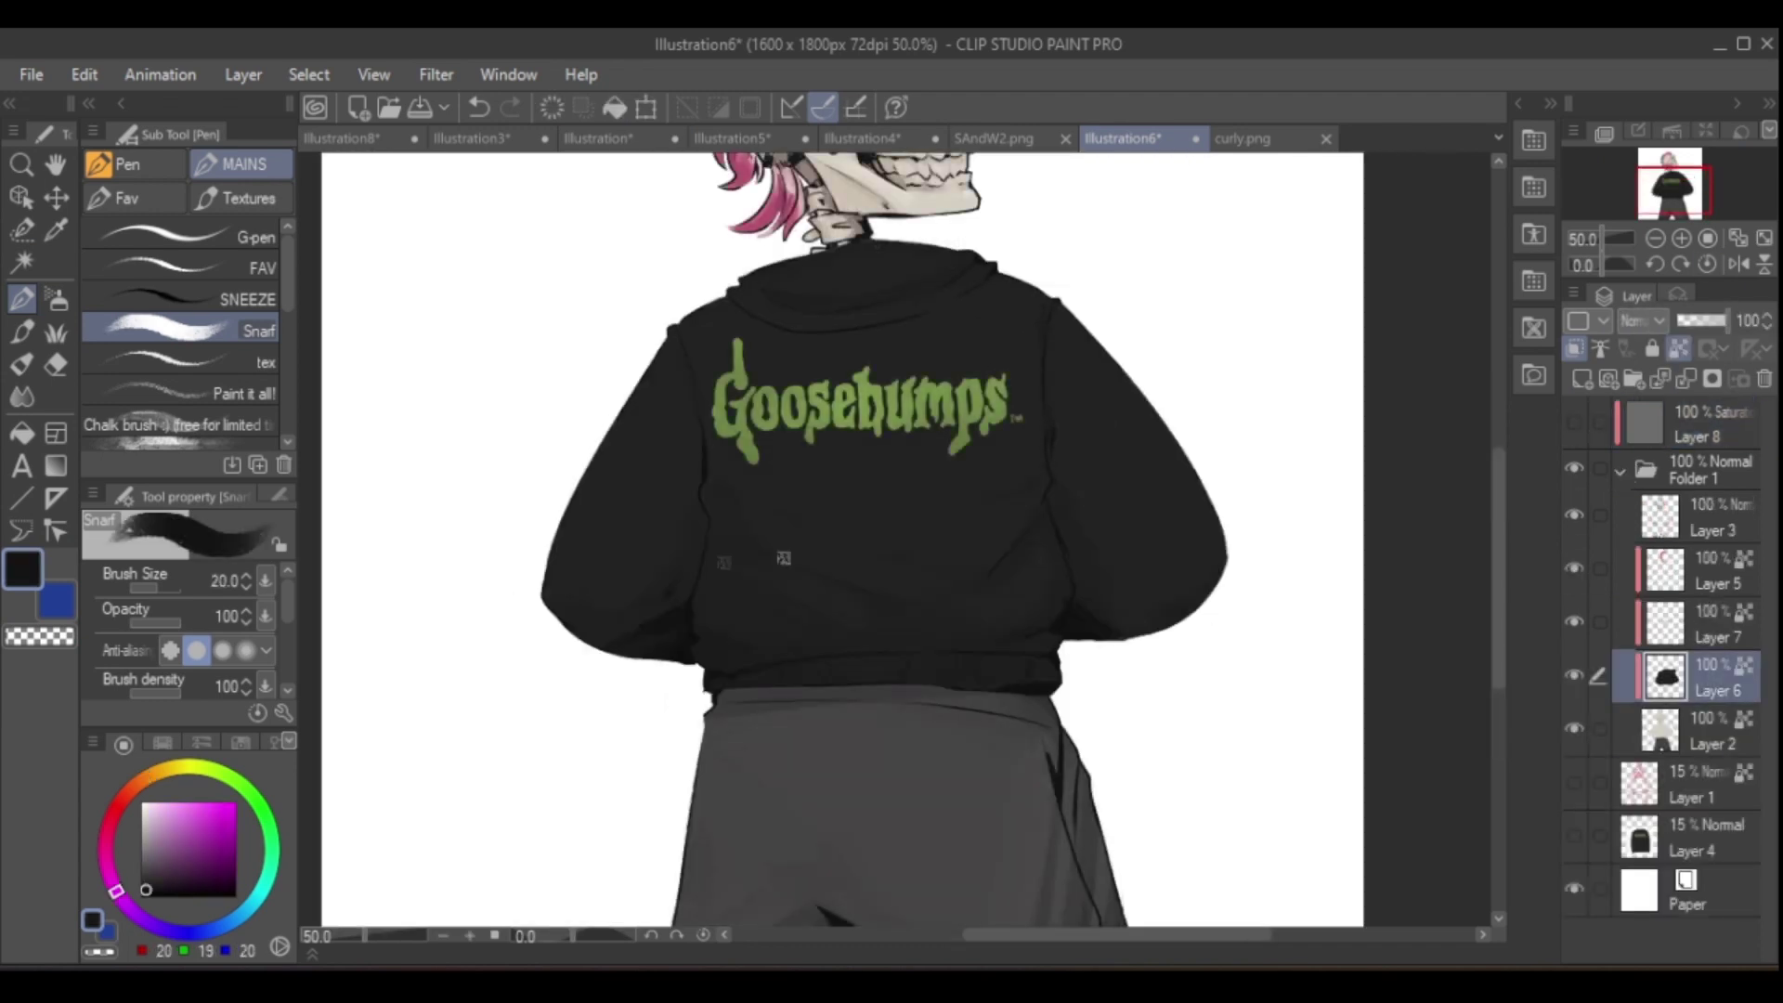
- Paint soft folds on the jacket's body and sleeves with near-black greys, using the Snarf brush at sizes 20 to 120 and comparing the mirrored view
{"action": "left_click", "coordinate": [1739, 266]}
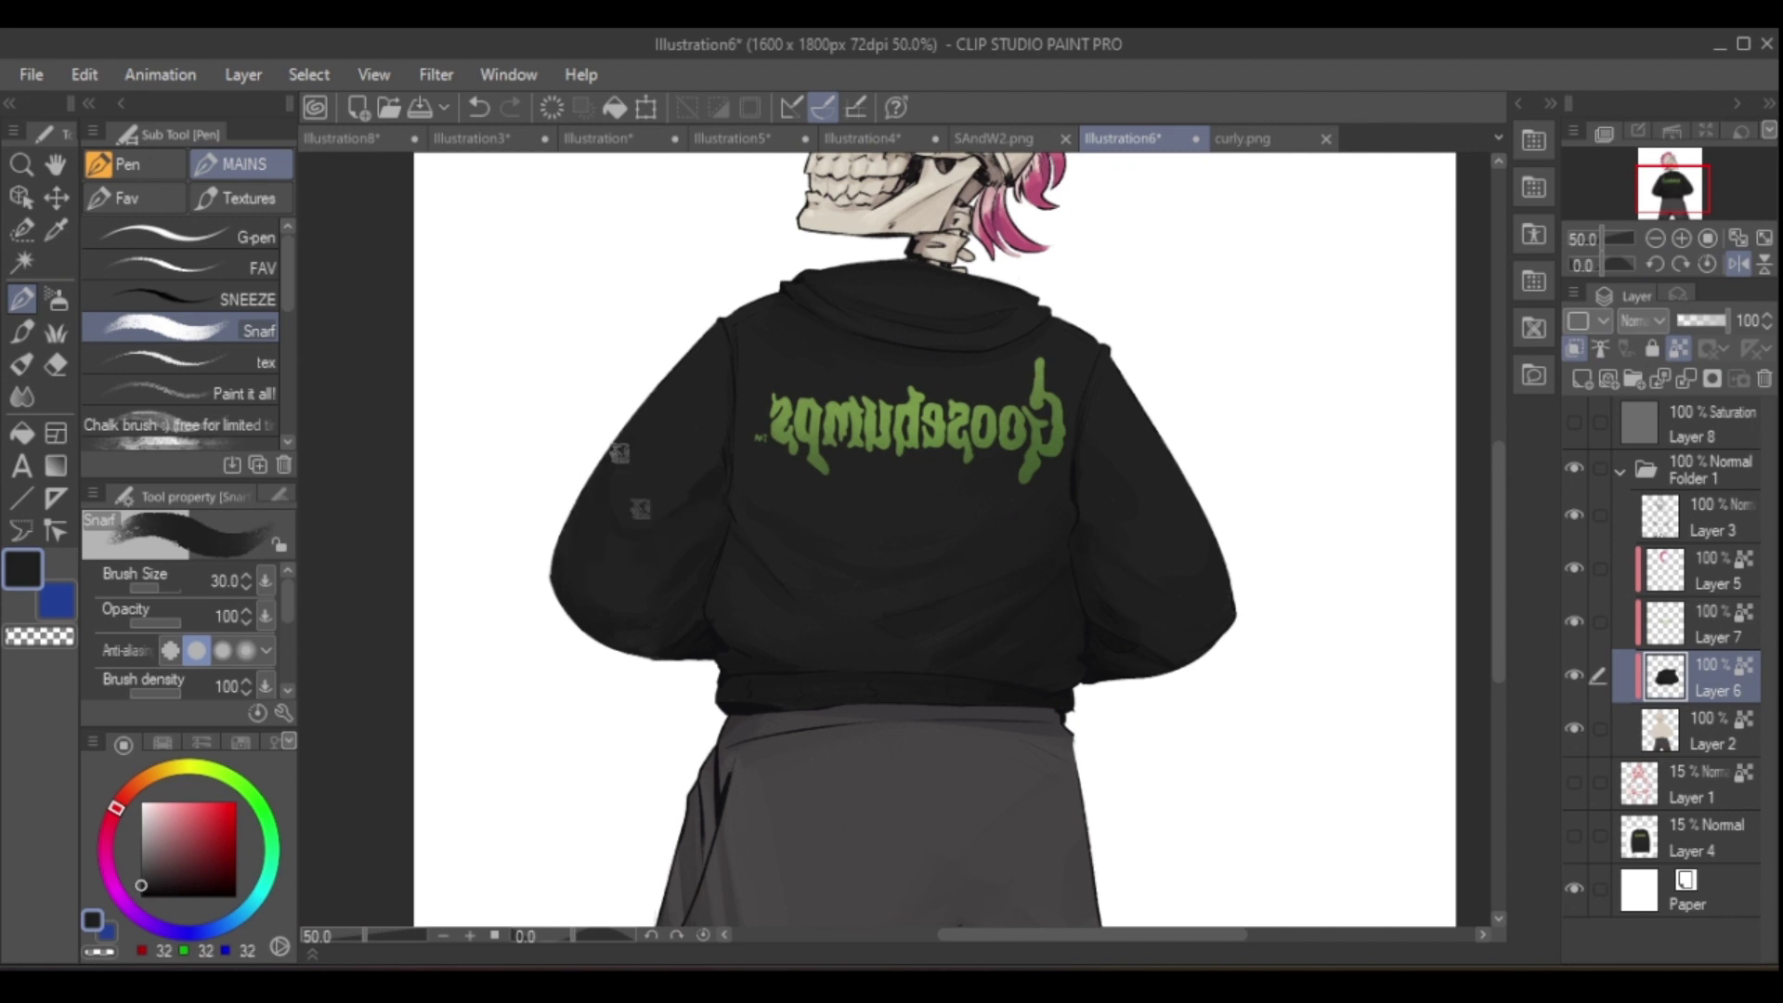
{"action": "key", "text": "h"}
{"action": "key", "text": "h"}
{"action": "key", "text": "h"}
{"action": "scroll", "coordinate": [782, 624], "scroll_direction": "down", "scroll_amount": 1}
{"action": "key", "text": "h"}
{"action": "key", "text": "h"}
{"action": "key", "text": "h"}
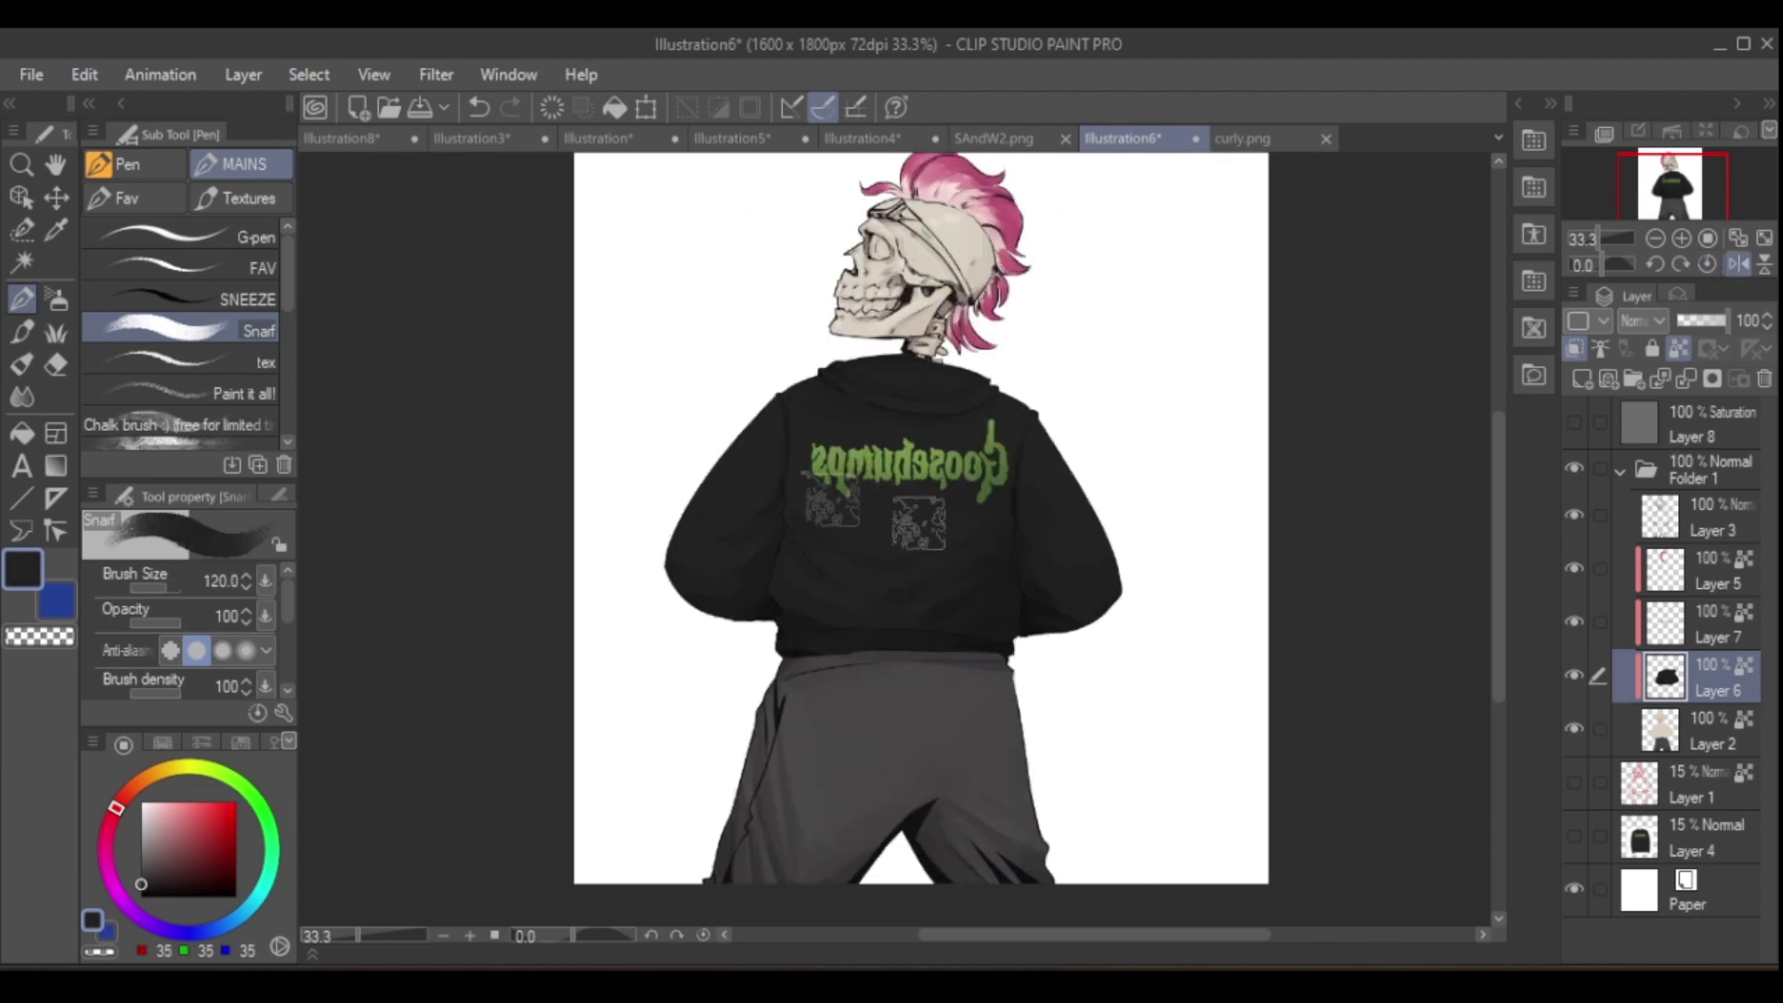
{"action": "scroll", "coordinate": [854, 520], "scroll_direction": "down", "scroll_amount": 1}
{"action": "key", "text": "h"}
- Shade the skull's face and jaw with sampled browns using the Snarf brush at sizes 10 to 17, checking the values in greyscale
{"action": "scroll", "coordinate": [854, 520], "scroll_direction": "up", "scroll_amount": 2}
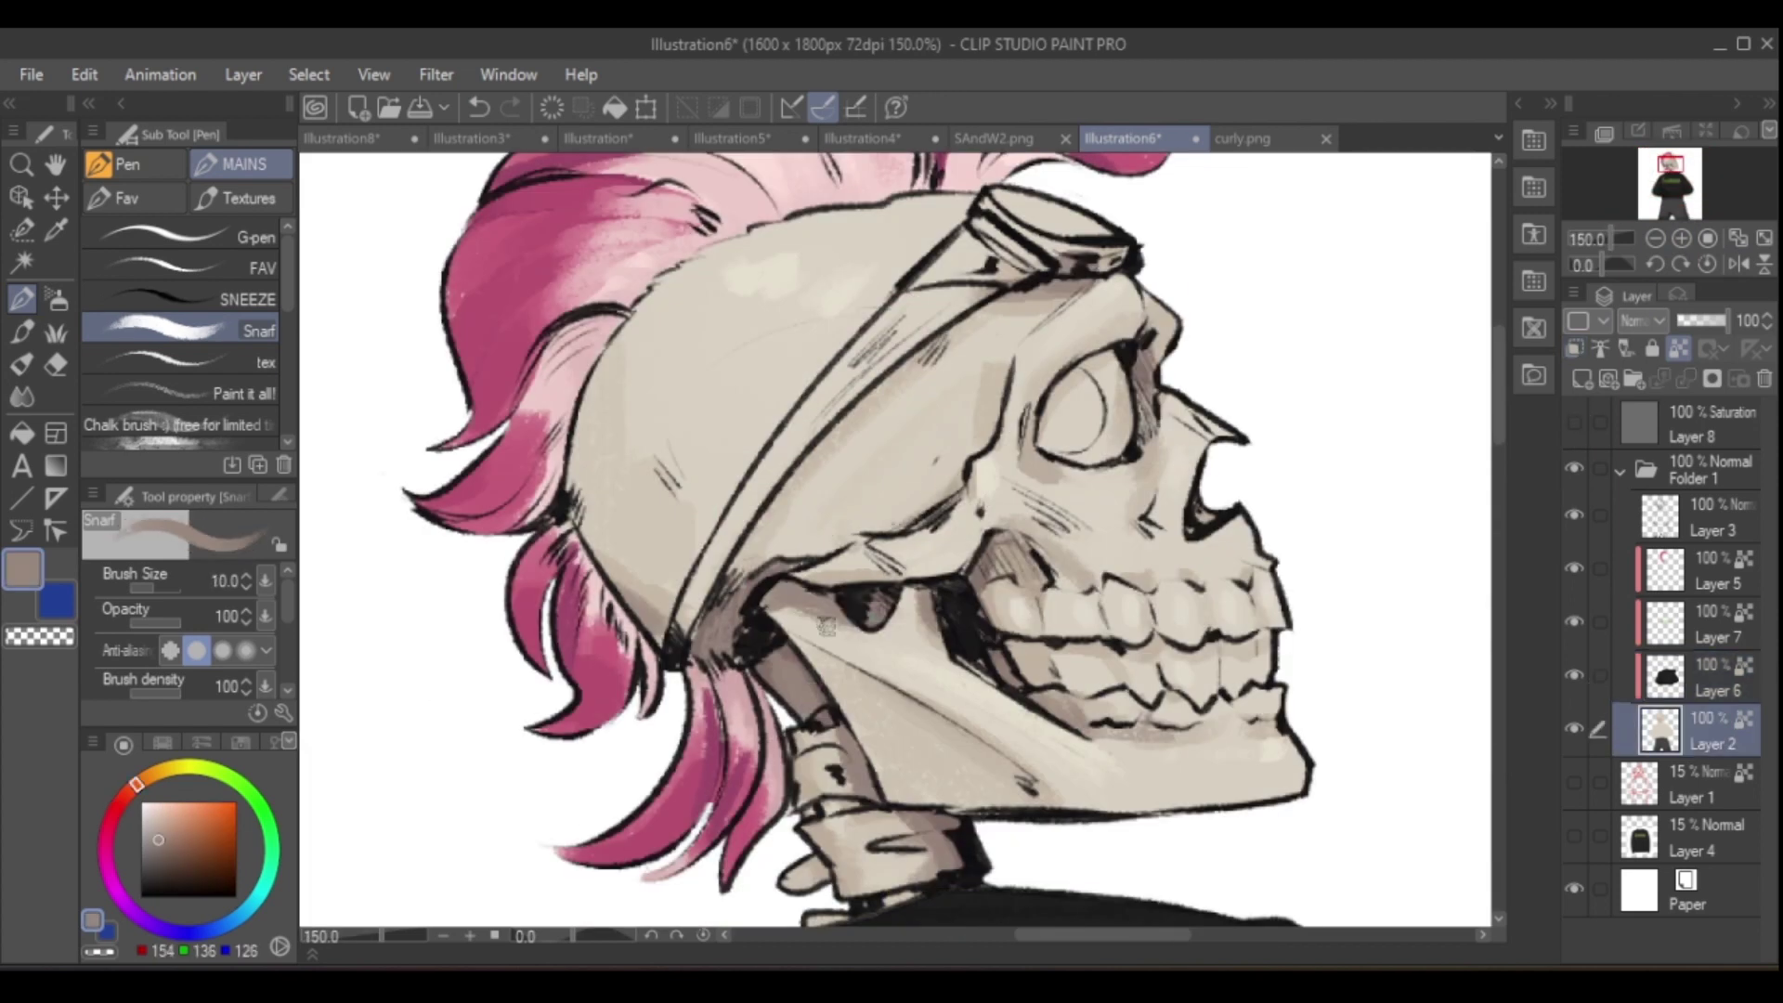
{"action": "key", "text": "ctrl+shift+h"}
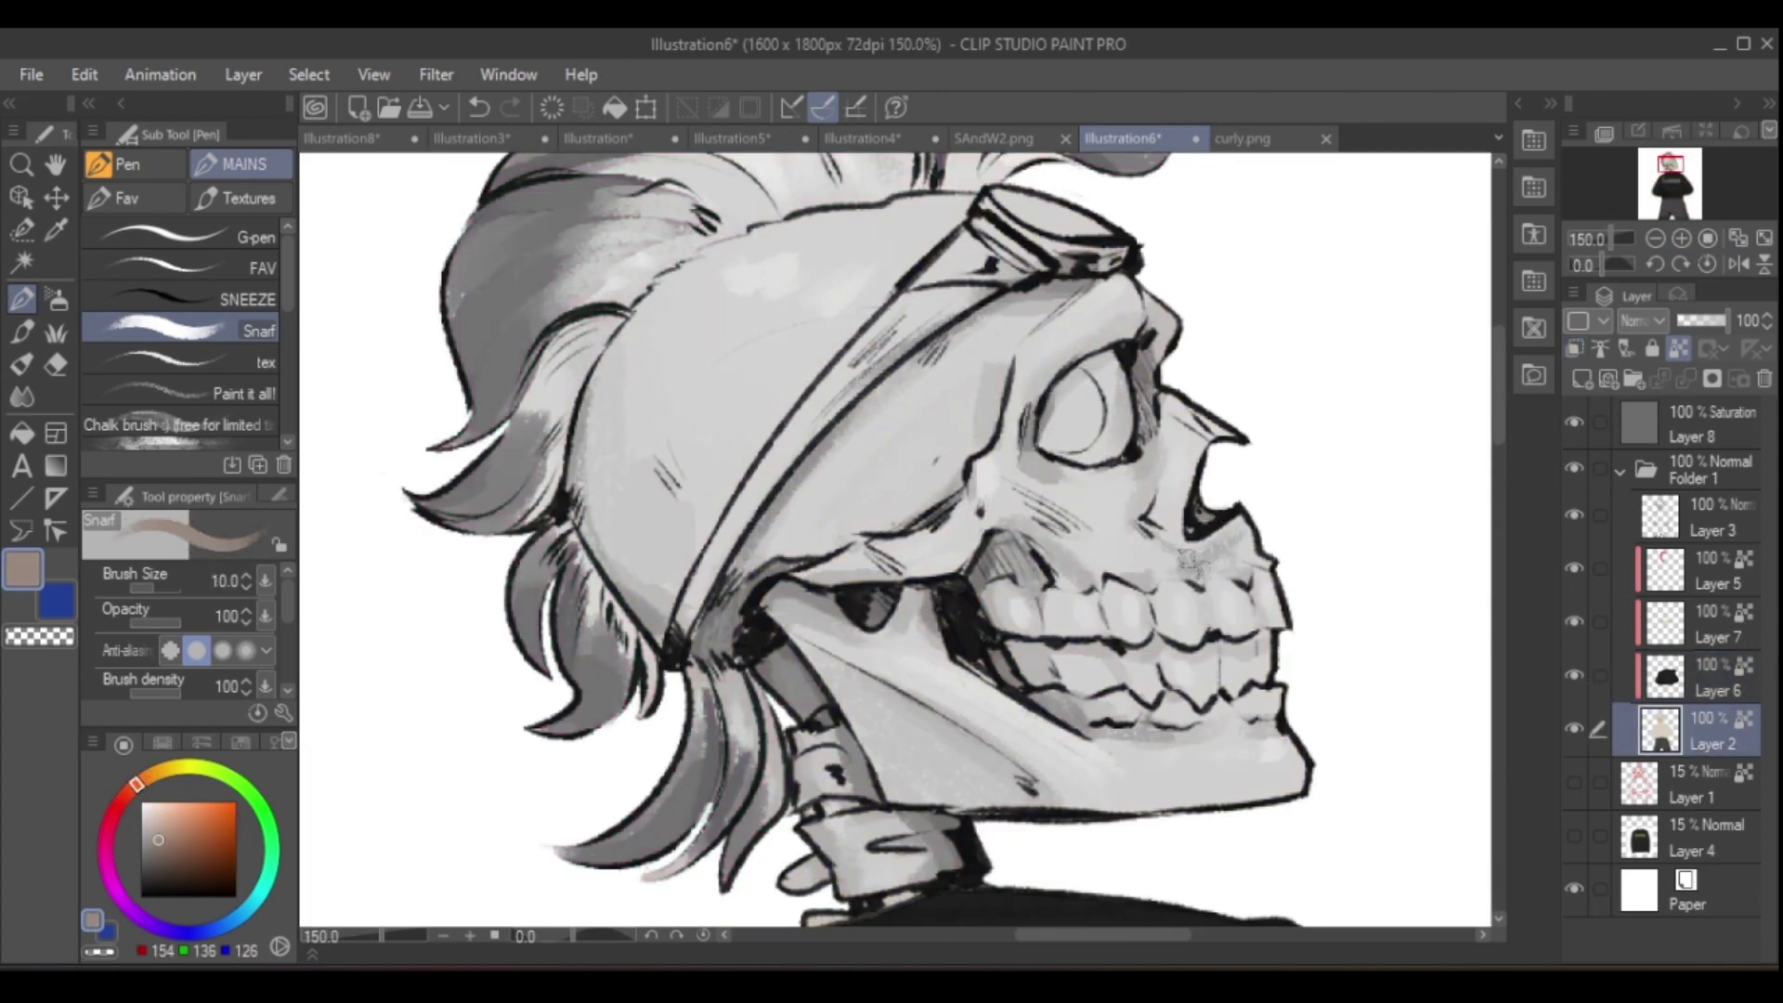
{"action": "scroll", "coordinate": [1189, 562], "scroll_direction": "down", "scroll_amount": 3}
{"action": "key", "text": "h"}
{"action": "left_click", "coordinate": [855, 504], "text": "alt"}
{"action": "key", "text": "bracketleft"}
{"action": "key", "text": "bracketleft"}
{"action": "key", "text": "bracketleft"}
{"action": "key", "text": "bracketleft"}
{"action": "key", "text": "bracketleft"}
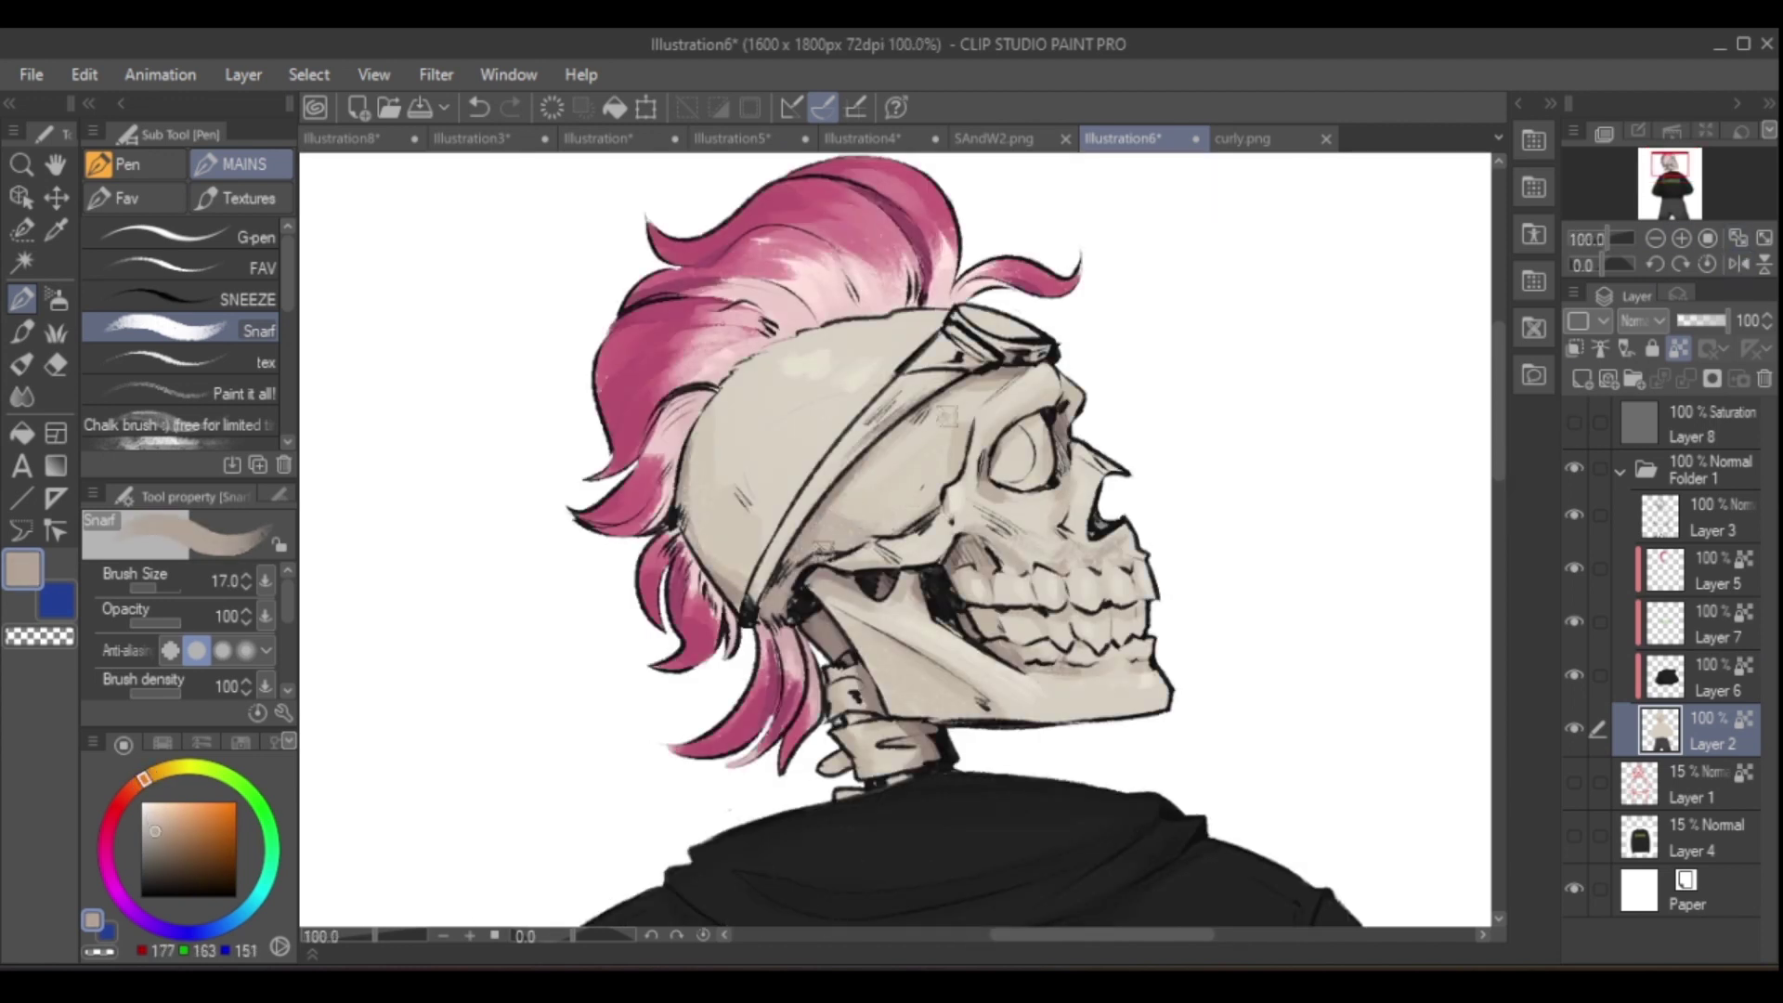
- Refine the skull's shading with lighter sampled beiges using the Snarf brush at sizes 8 to 15, comparing the mirrored view
{"action": "key", "text": "h"}
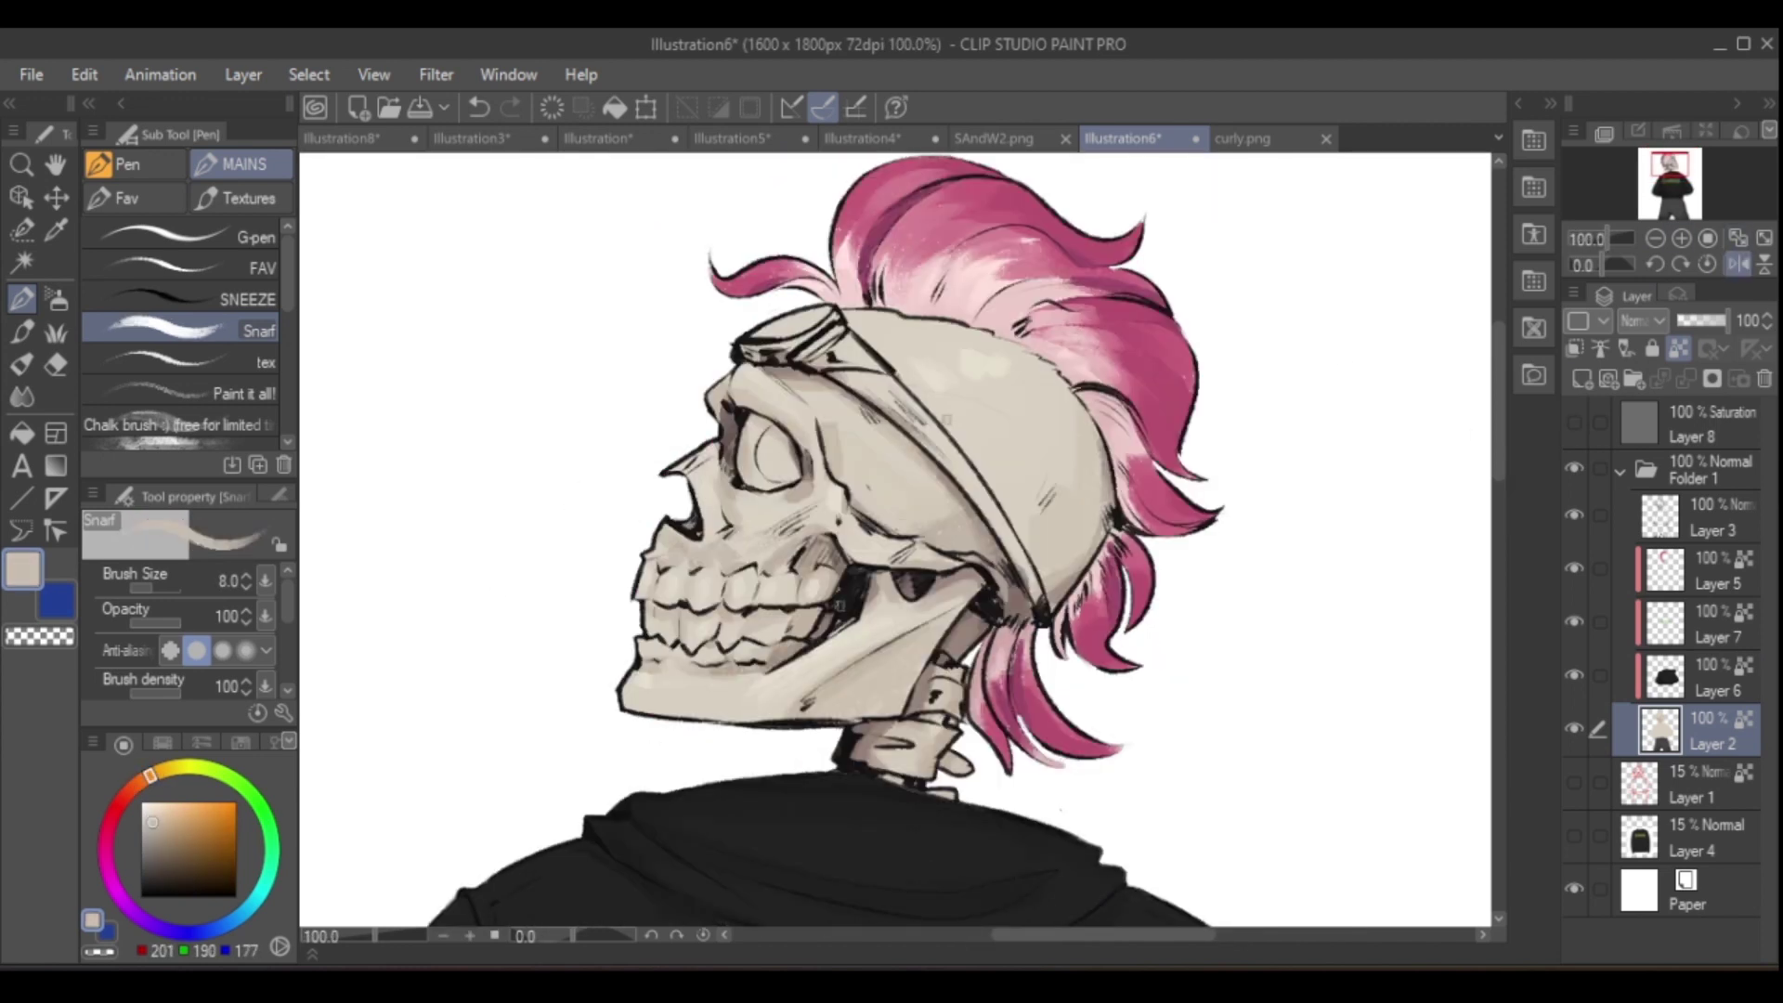
{"action": "key", "text": "h"}
{"action": "key", "text": "bracketright"}
{"action": "key", "text": "bracketright"}
{"action": "key", "text": "bracketright"}
{"action": "key", "text": "bracketright"}
{"action": "left_click", "coordinate": [978, 391], "text": "alt"}
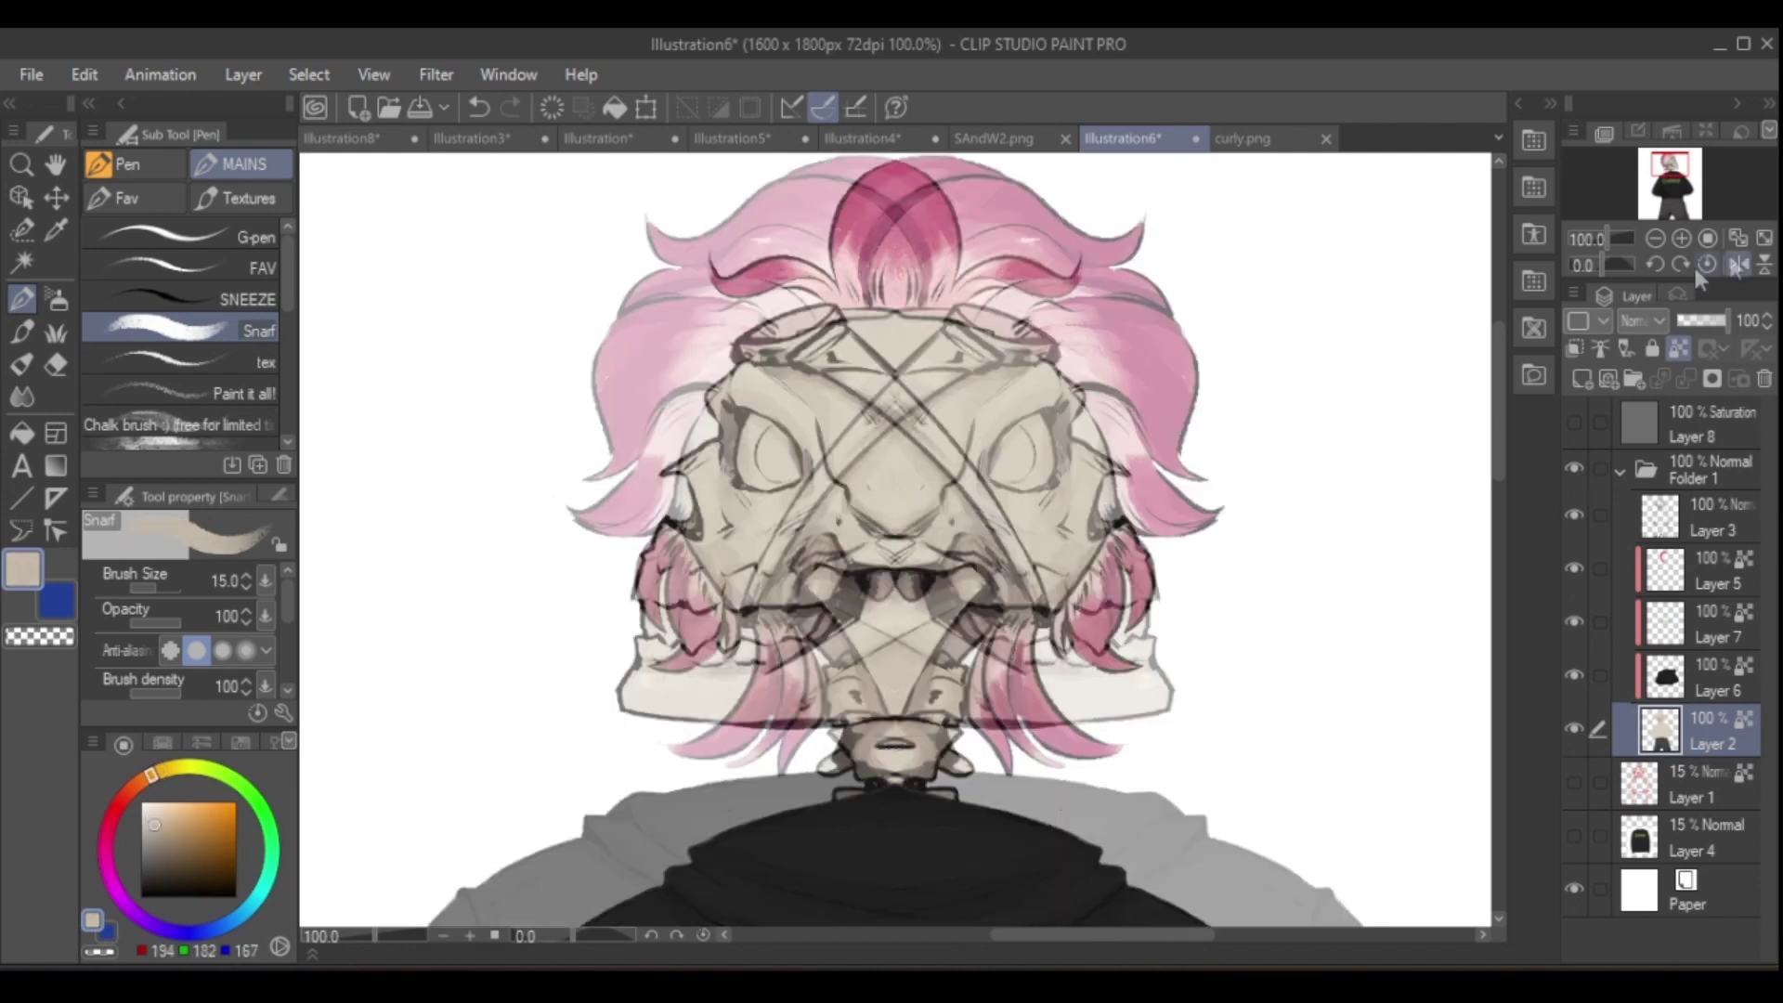
{"action": "key", "text": "h"}
{"action": "key", "text": "h"}
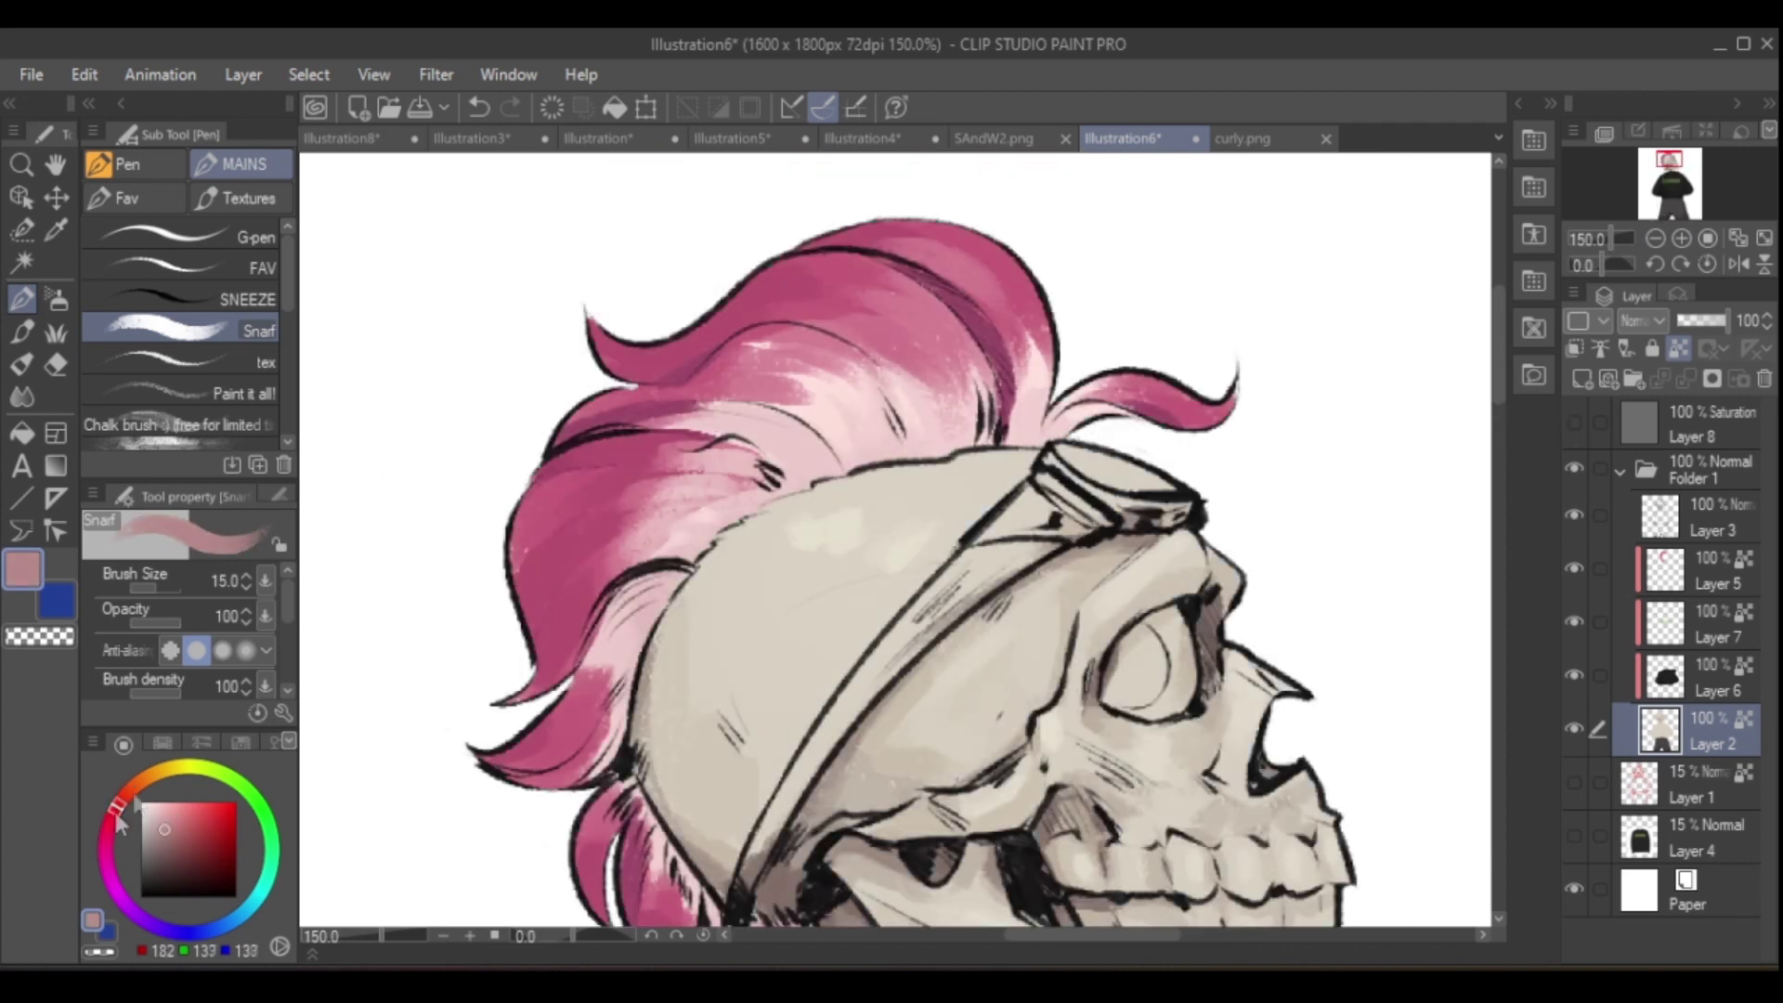
- Refine the hair strands with sampled pinks on Layer 5 using the Snarf brush at size 7, checking them in greyscale and mirrored view
{"action": "key", "text": "h"}
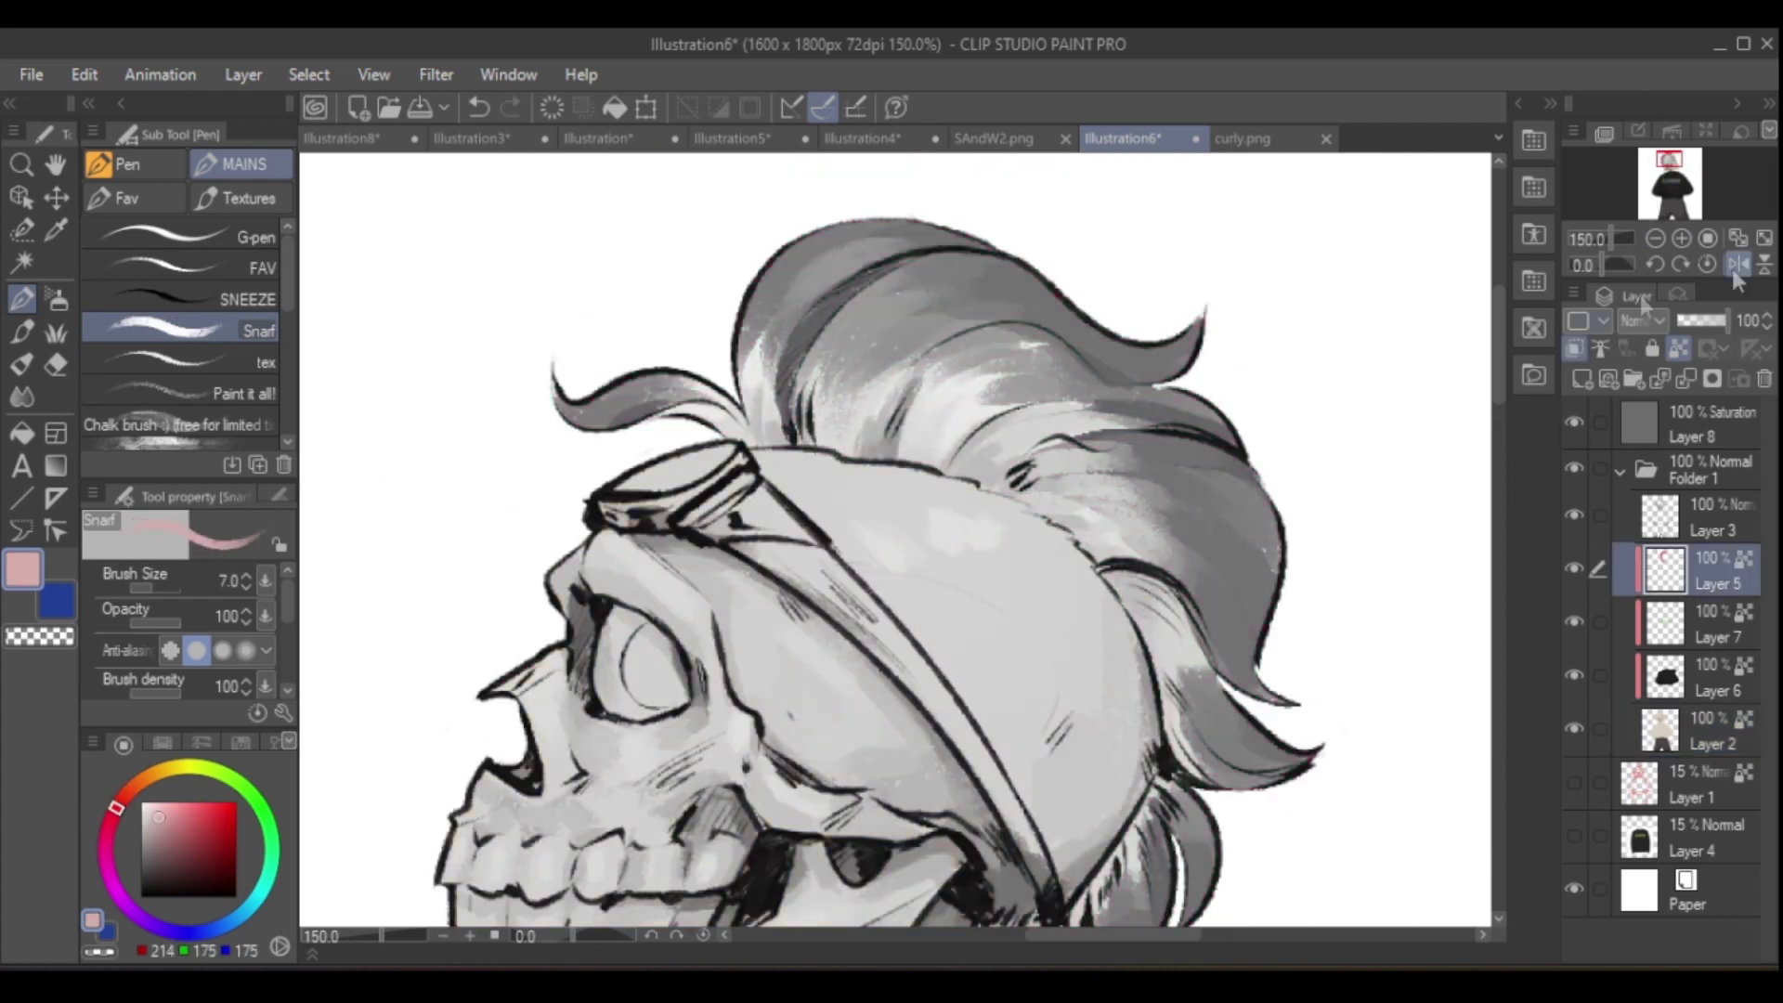
{"action": "left_click", "coordinate": [1575, 424]}
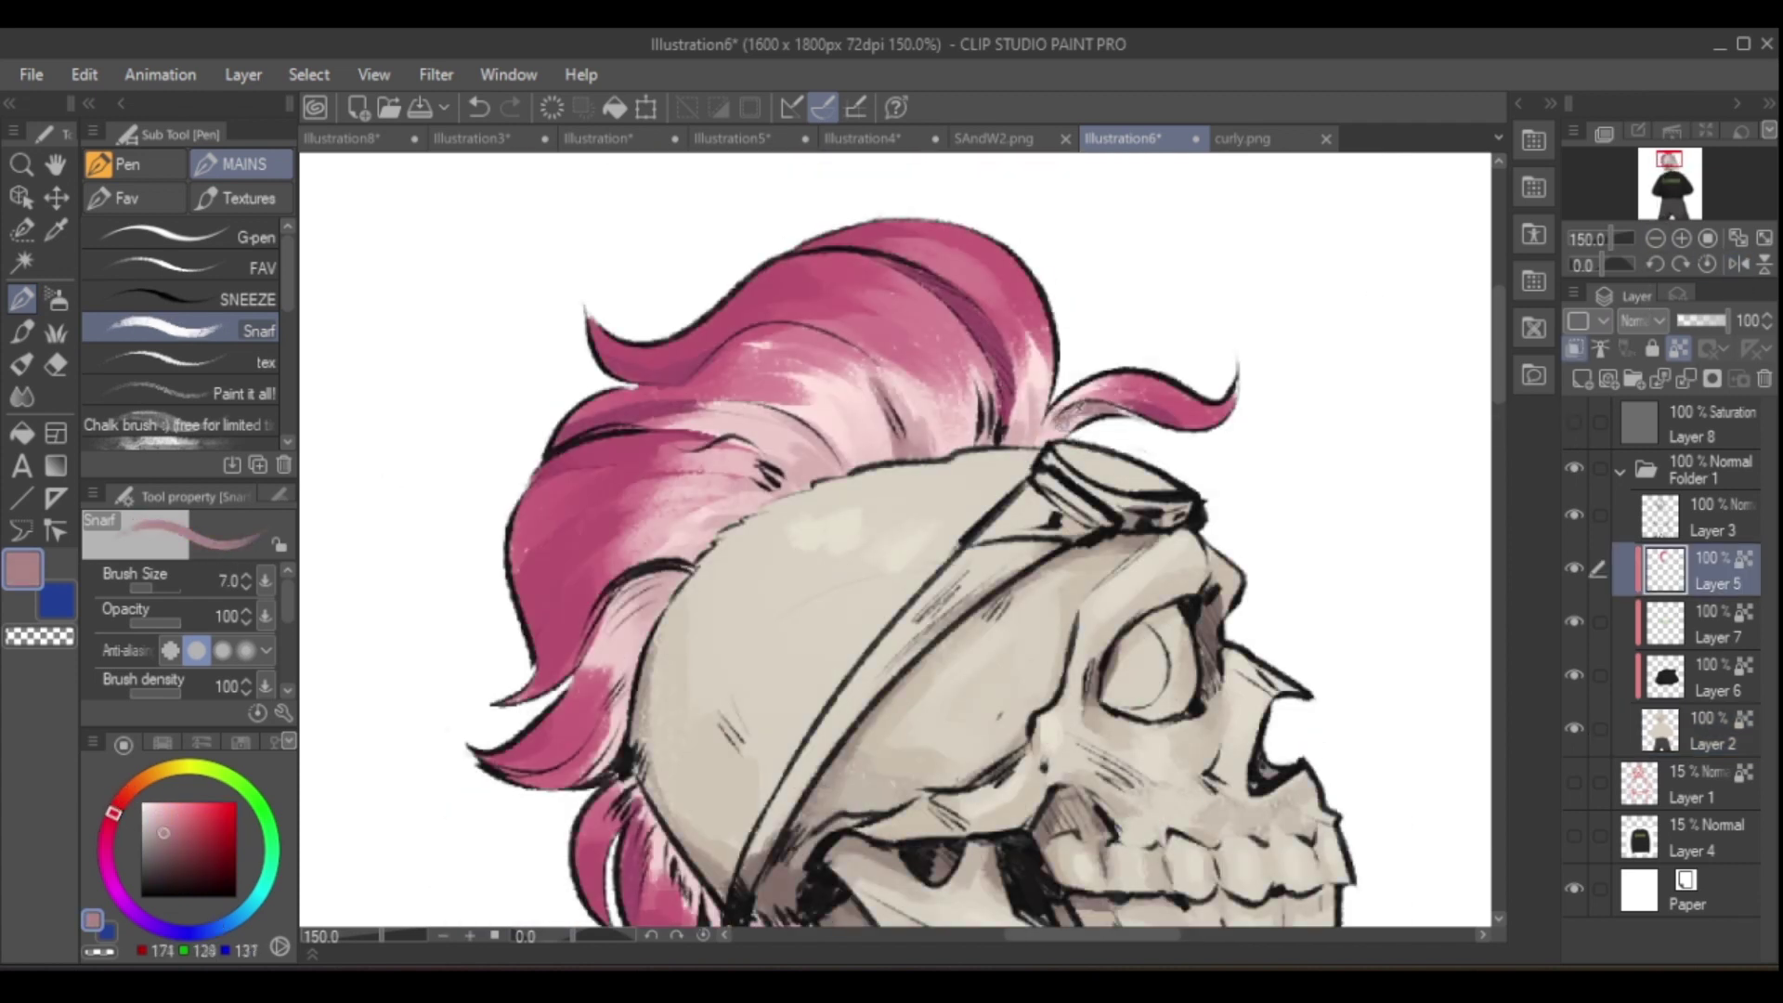
{"action": "left_click", "coordinate": [1575, 425]}
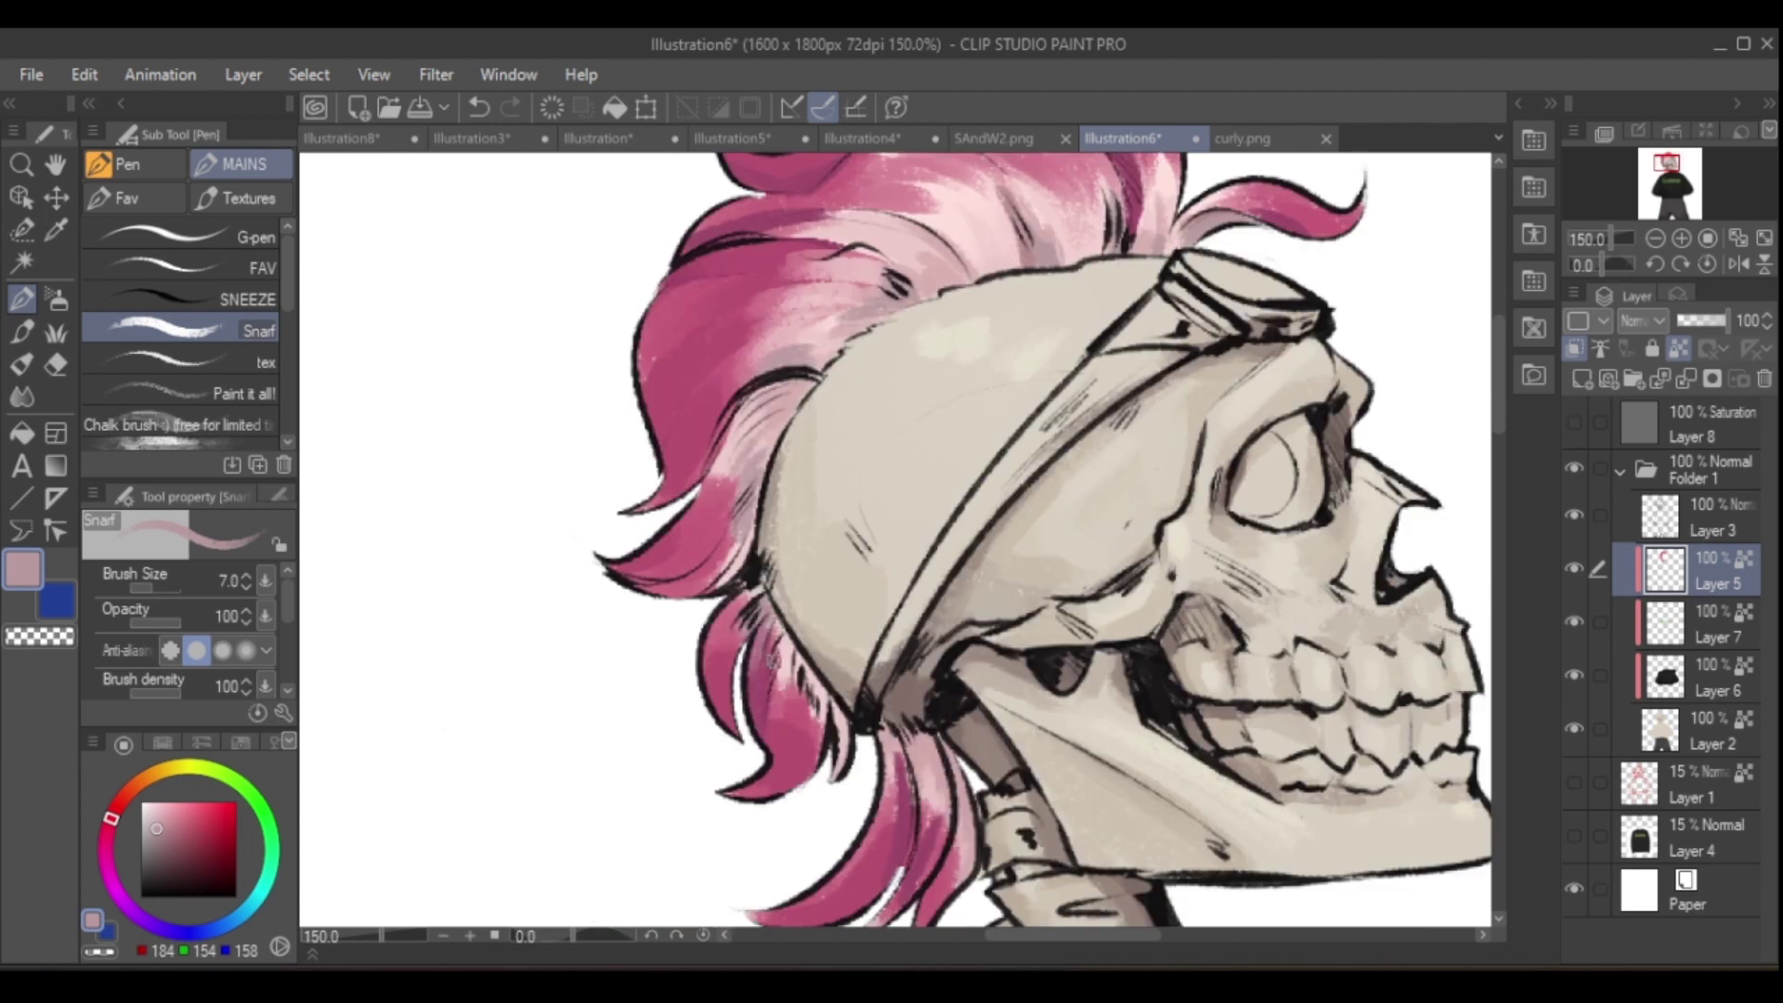
{"action": "left_click", "coordinate": [772, 538], "text": "alt"}
{"action": "left_click", "coordinate": [778, 506], "text": "alt"}
{"action": "left_click", "coordinate": [808, 422], "text": "alt"}
{"action": "left_click", "coordinate": [749, 392], "text": "alt"}
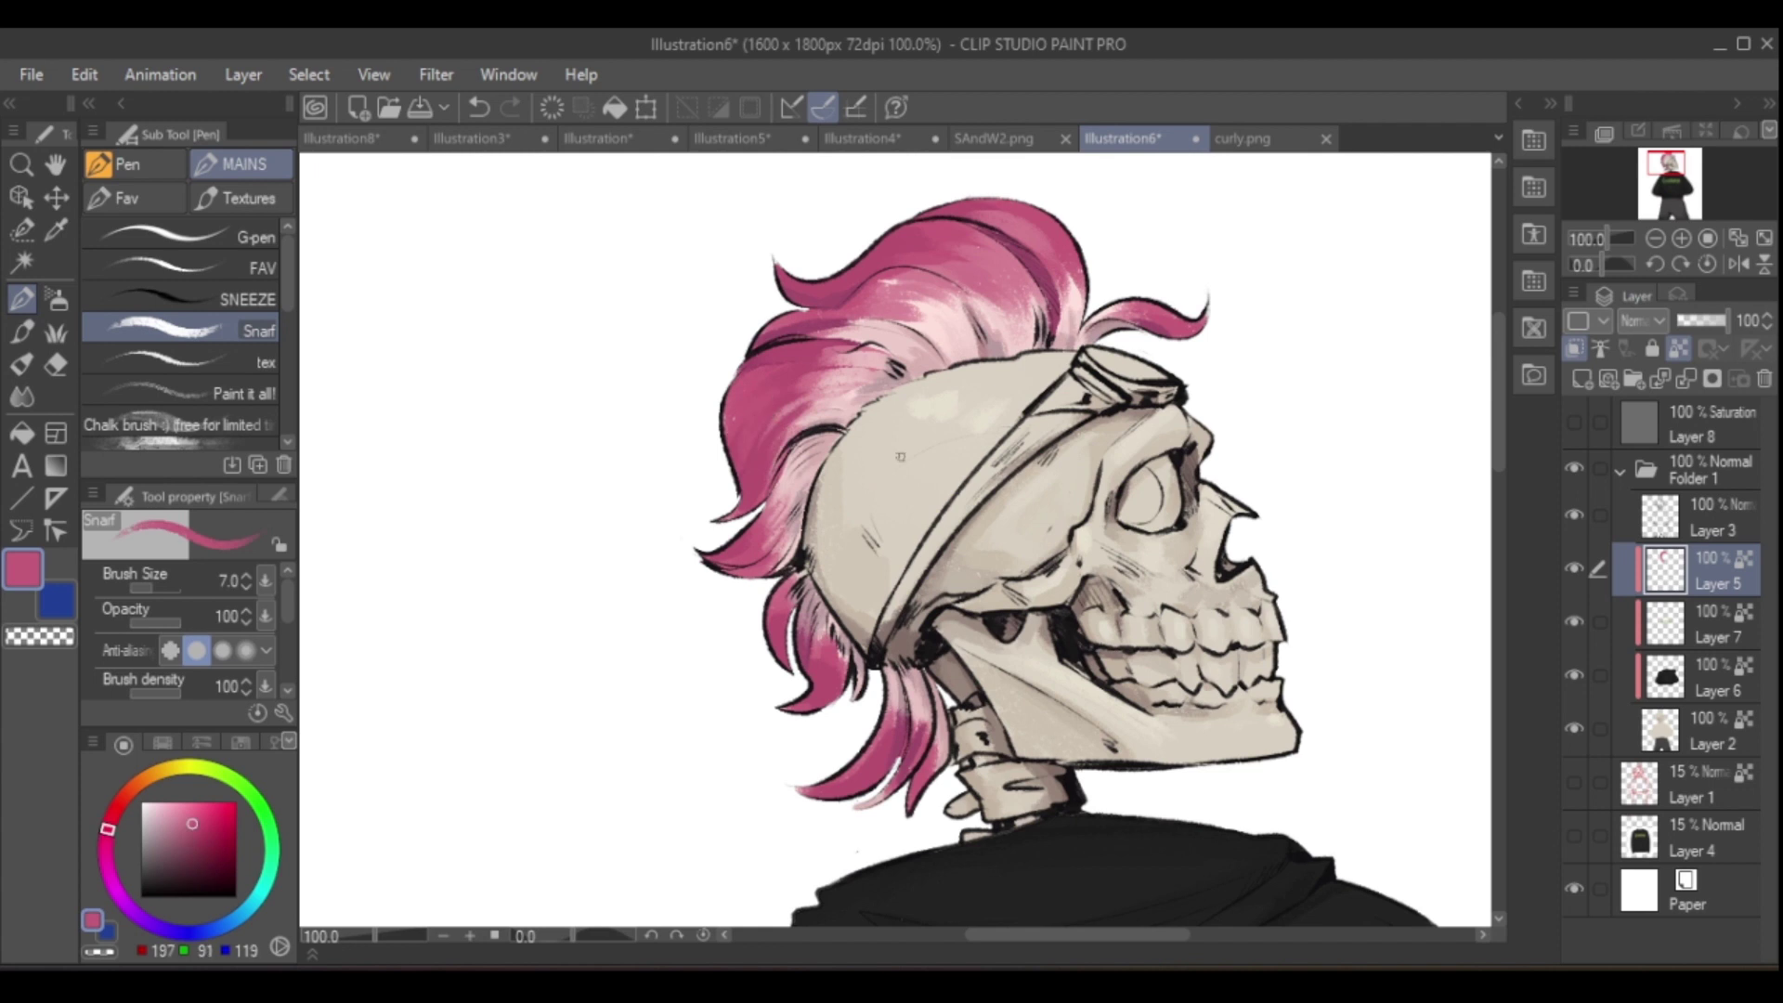
{"action": "key", "text": "h"}
{"action": "key", "text": "h"}
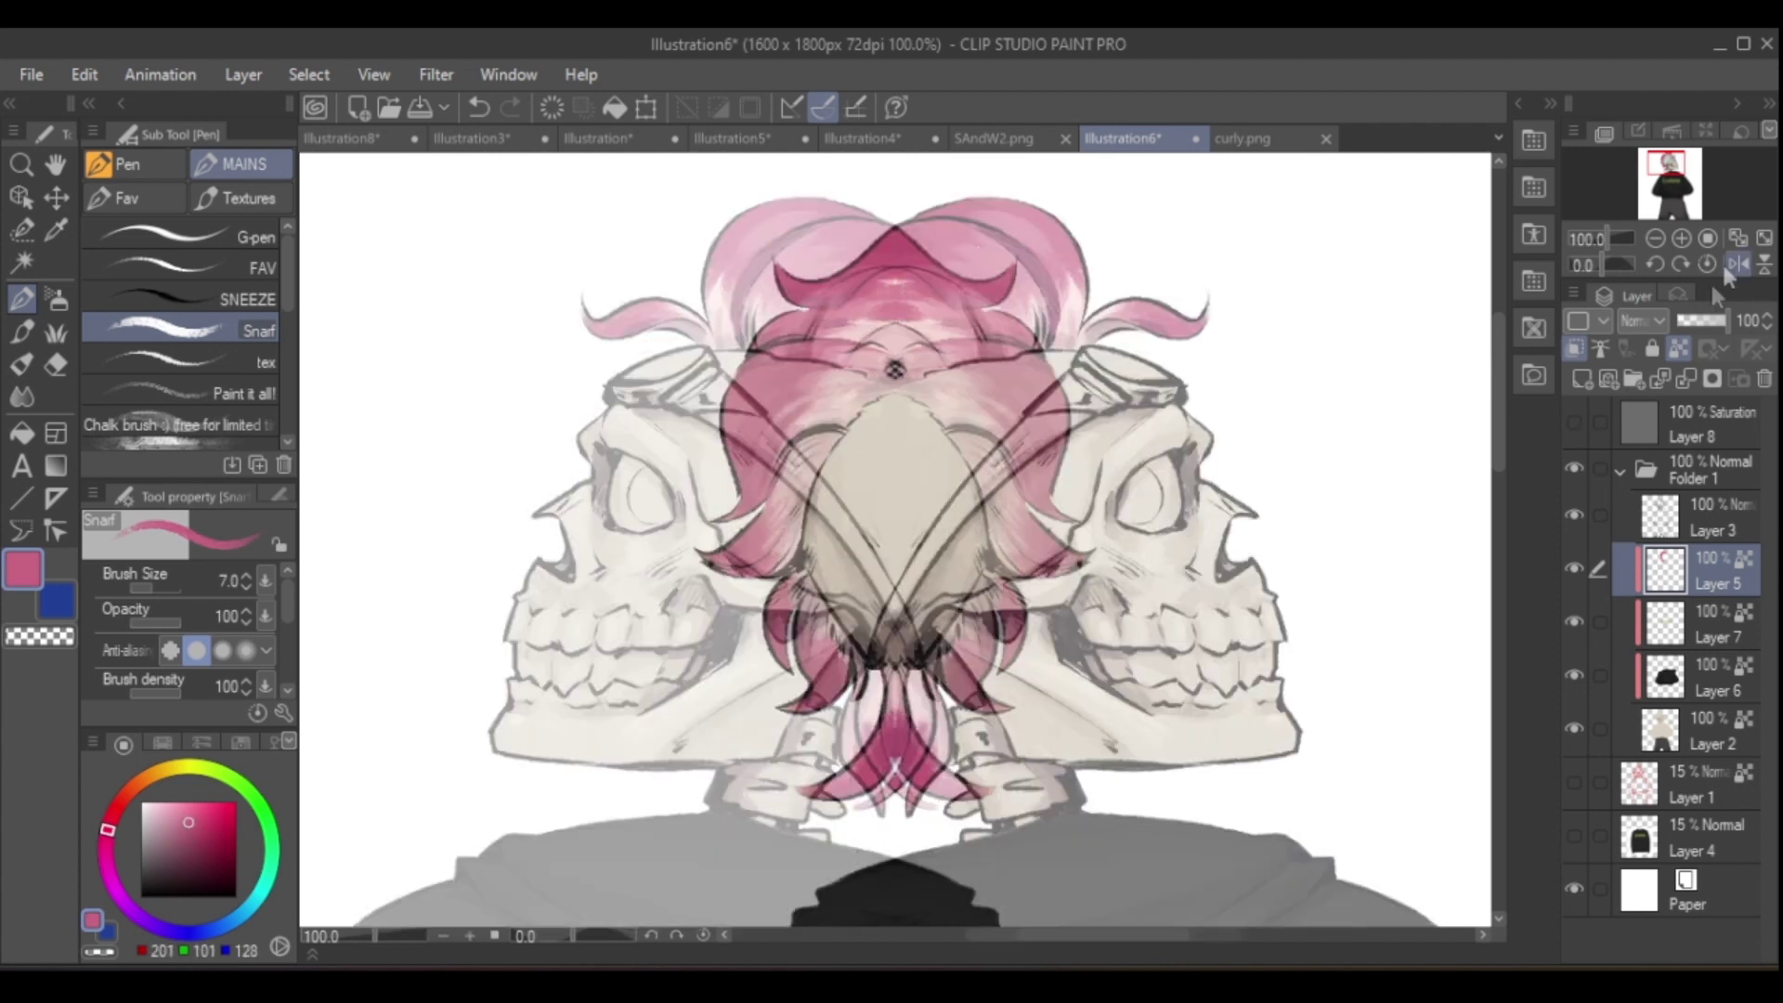
{"action": "left_click", "coordinate": [762, 400], "text": "alt"}
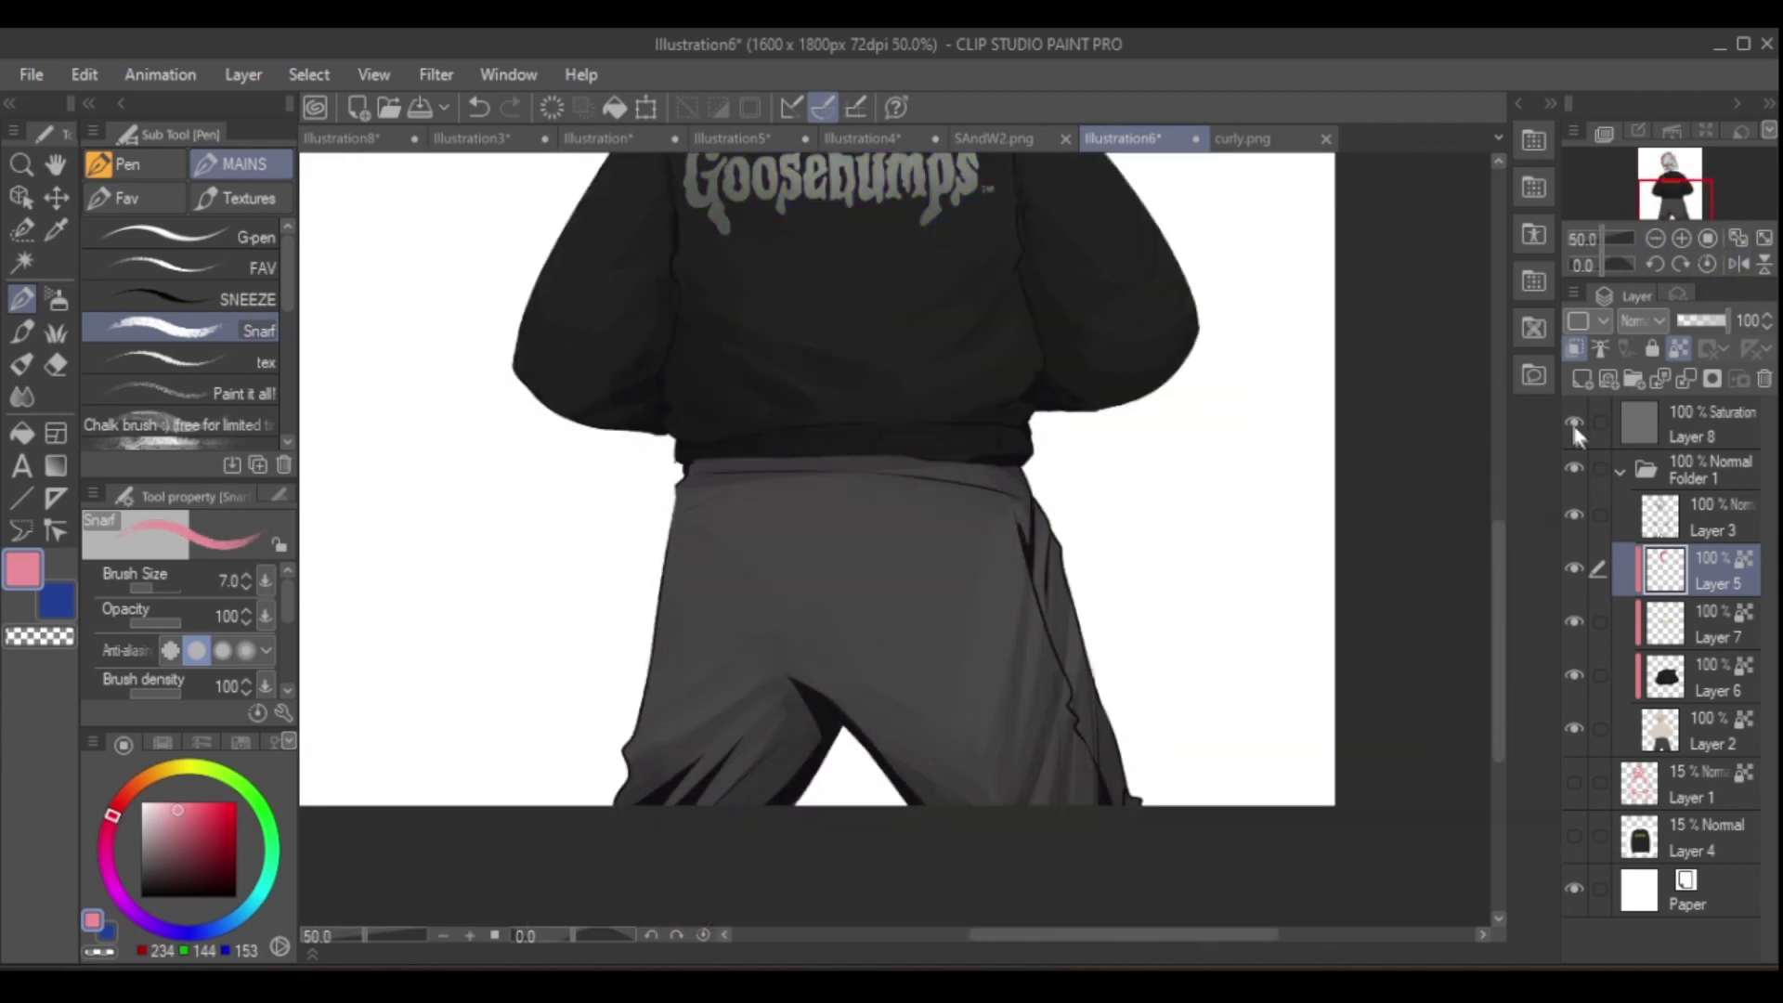
- Shade the trousers on Layer 2 with sampled dark greys using the Snarf brush at sizes 60 to 100, checking the values in greyscale
{"action": "left_click", "coordinate": [1699, 731]}
{"action": "left_click", "coordinate": [1574, 422]}
{"action": "key", "text": "h"}
{"action": "key", "text": "h"}
{"action": "key", "text": "h"}
{"action": "key", "text": "h"}
{"action": "left_click", "coordinate": [680, 665], "text": "alt"}
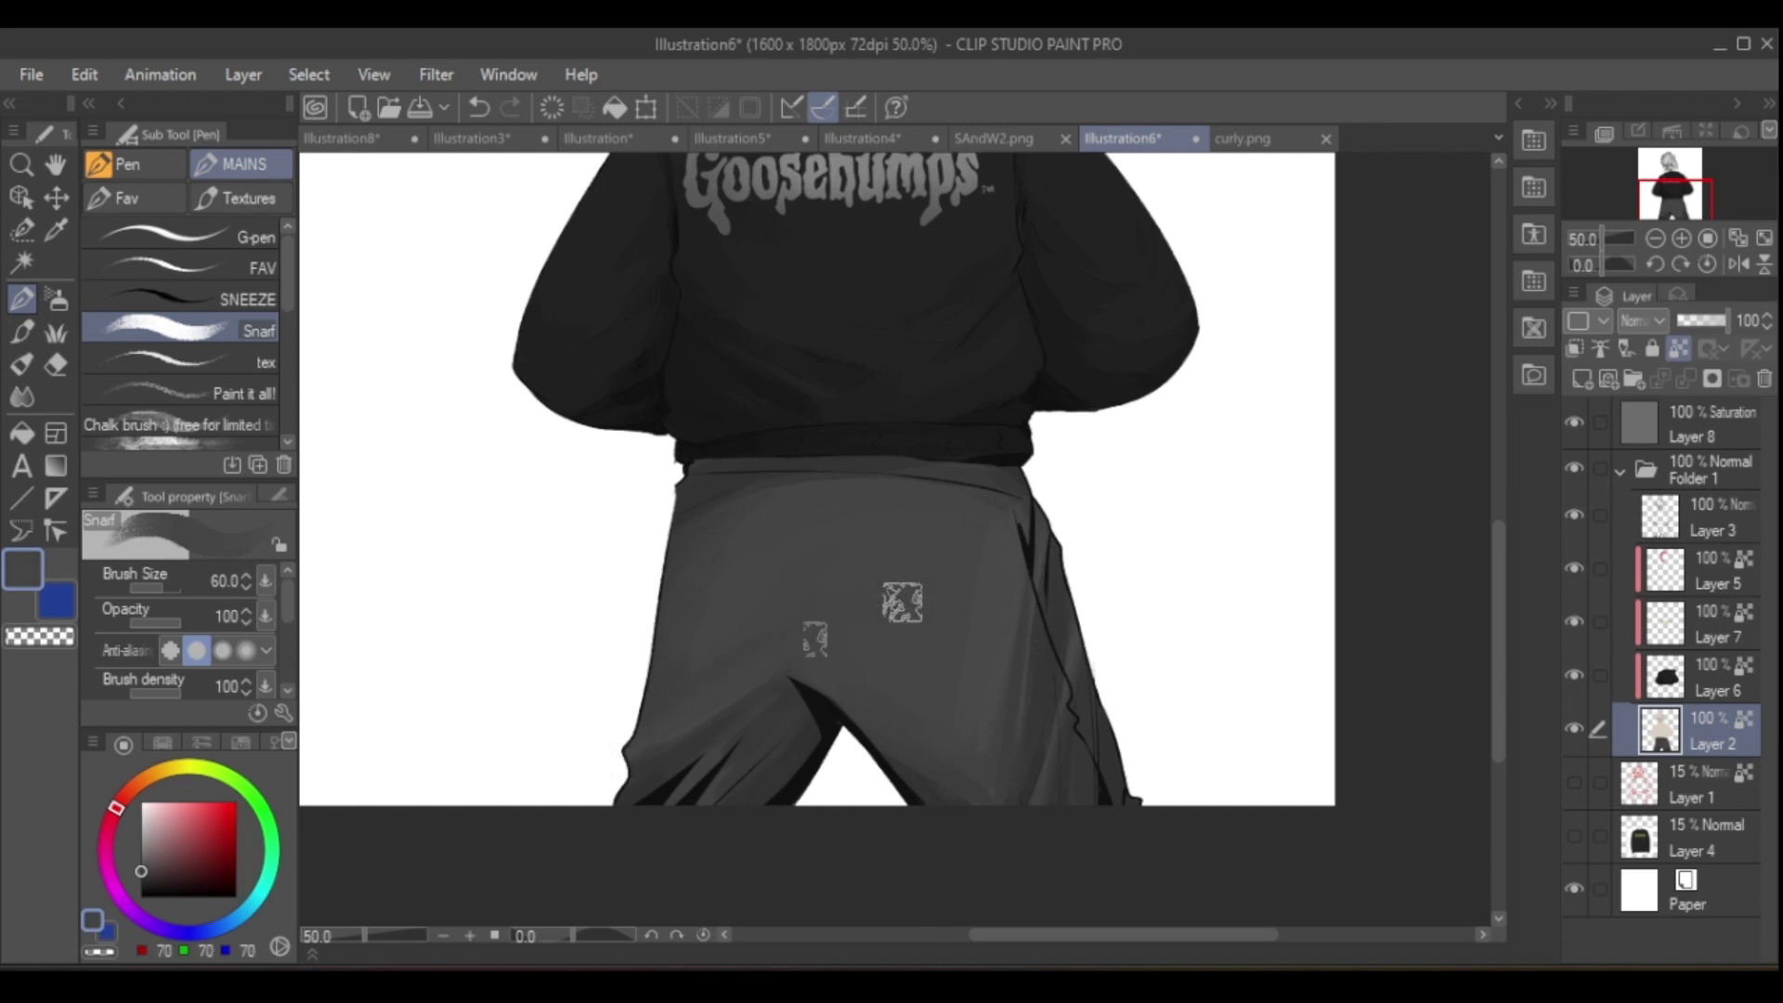
{"action": "key", "text": "h"}
{"action": "left_click", "coordinate": [1126, 279], "text": "alt"}
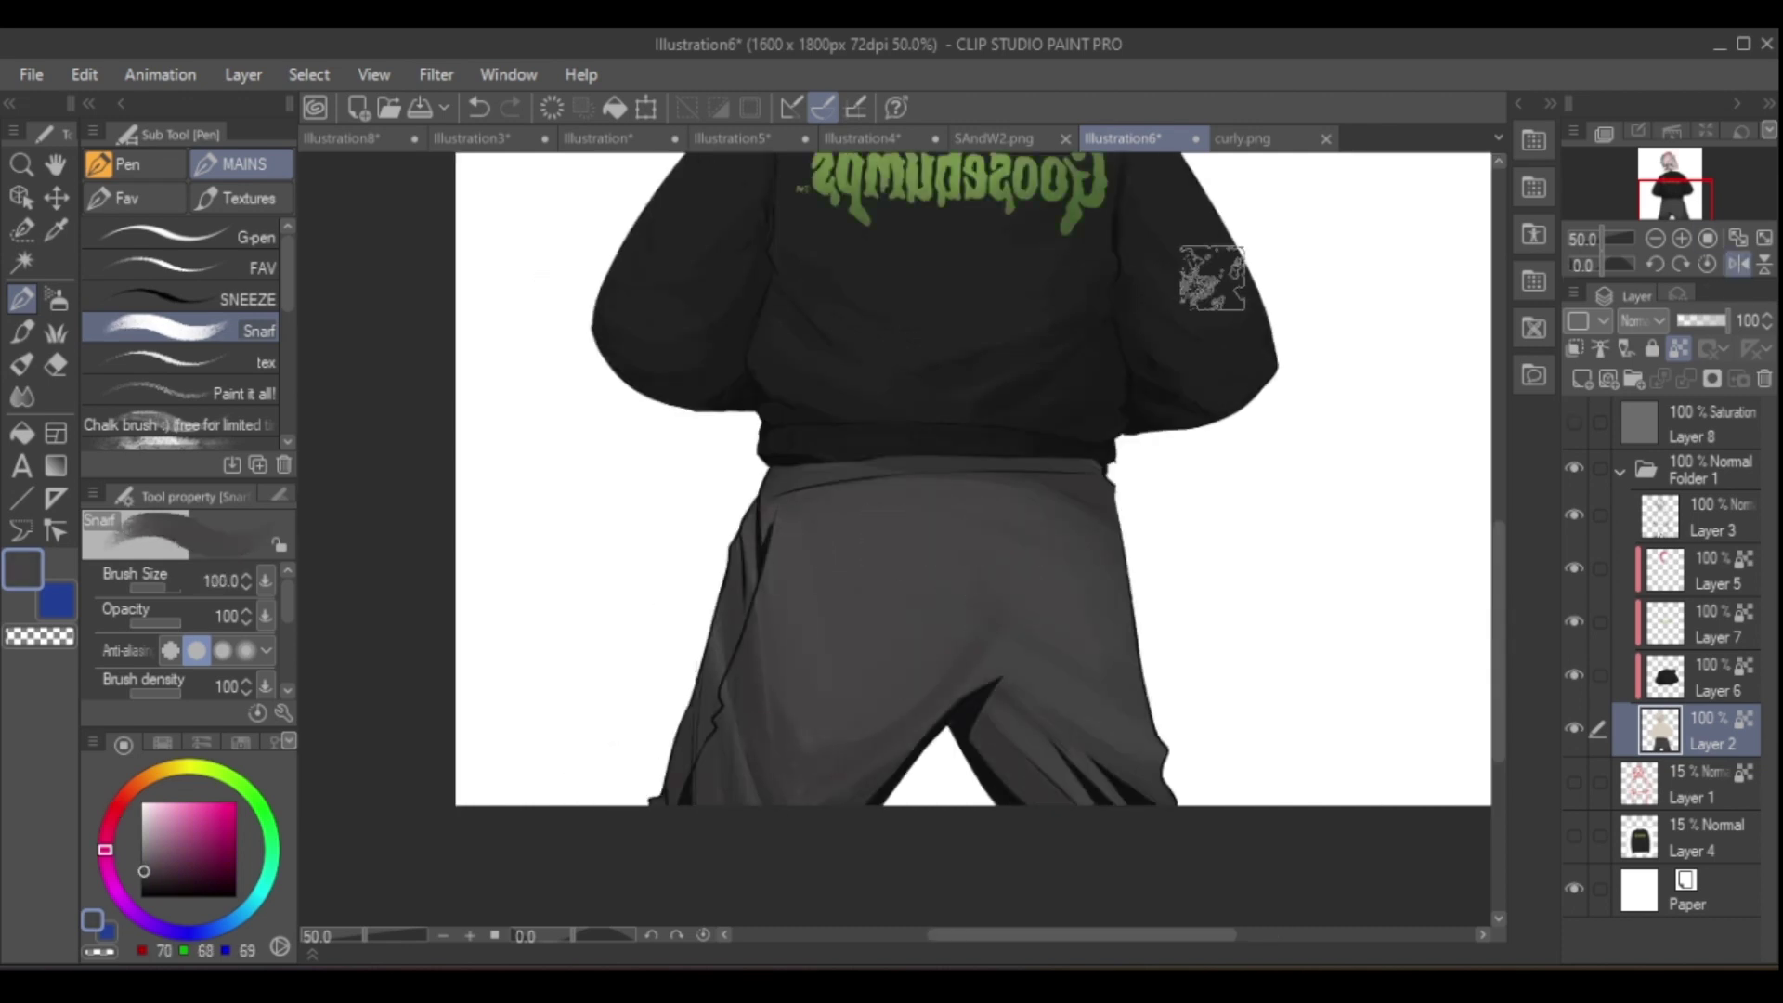
- Blend the trousers' folds with sampled greys using the Snarf brush at sizes 30 to 70, comparing the mirrored view
{"action": "key", "text": "h"}
{"action": "left_click", "coordinate": [729, 510], "text": "alt"}
{"action": "key", "text": "h"}
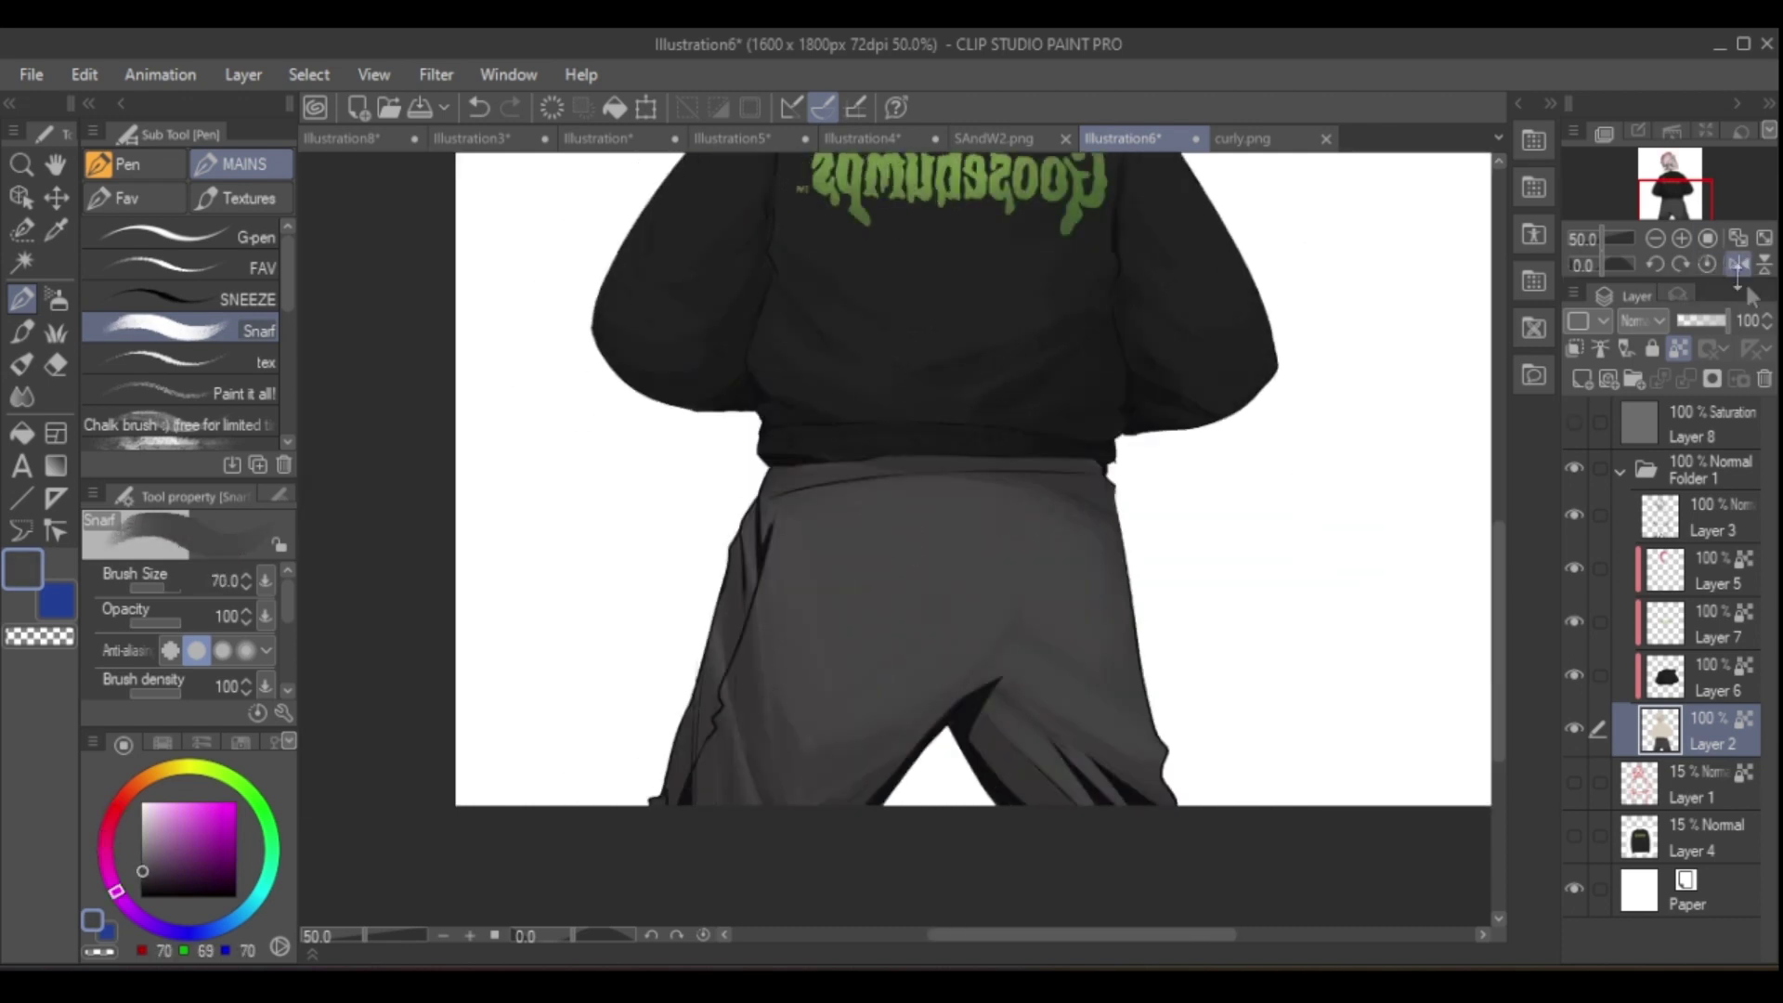
{"action": "key", "text": "h"}
{"action": "key", "text": "bracketleft"}
{"action": "key", "text": "h"}
{"action": "key", "text": "h"}
{"action": "left_click", "coordinate": [761, 691], "text": "alt"}
{"action": "left_click", "coordinate": [1573, 422]}
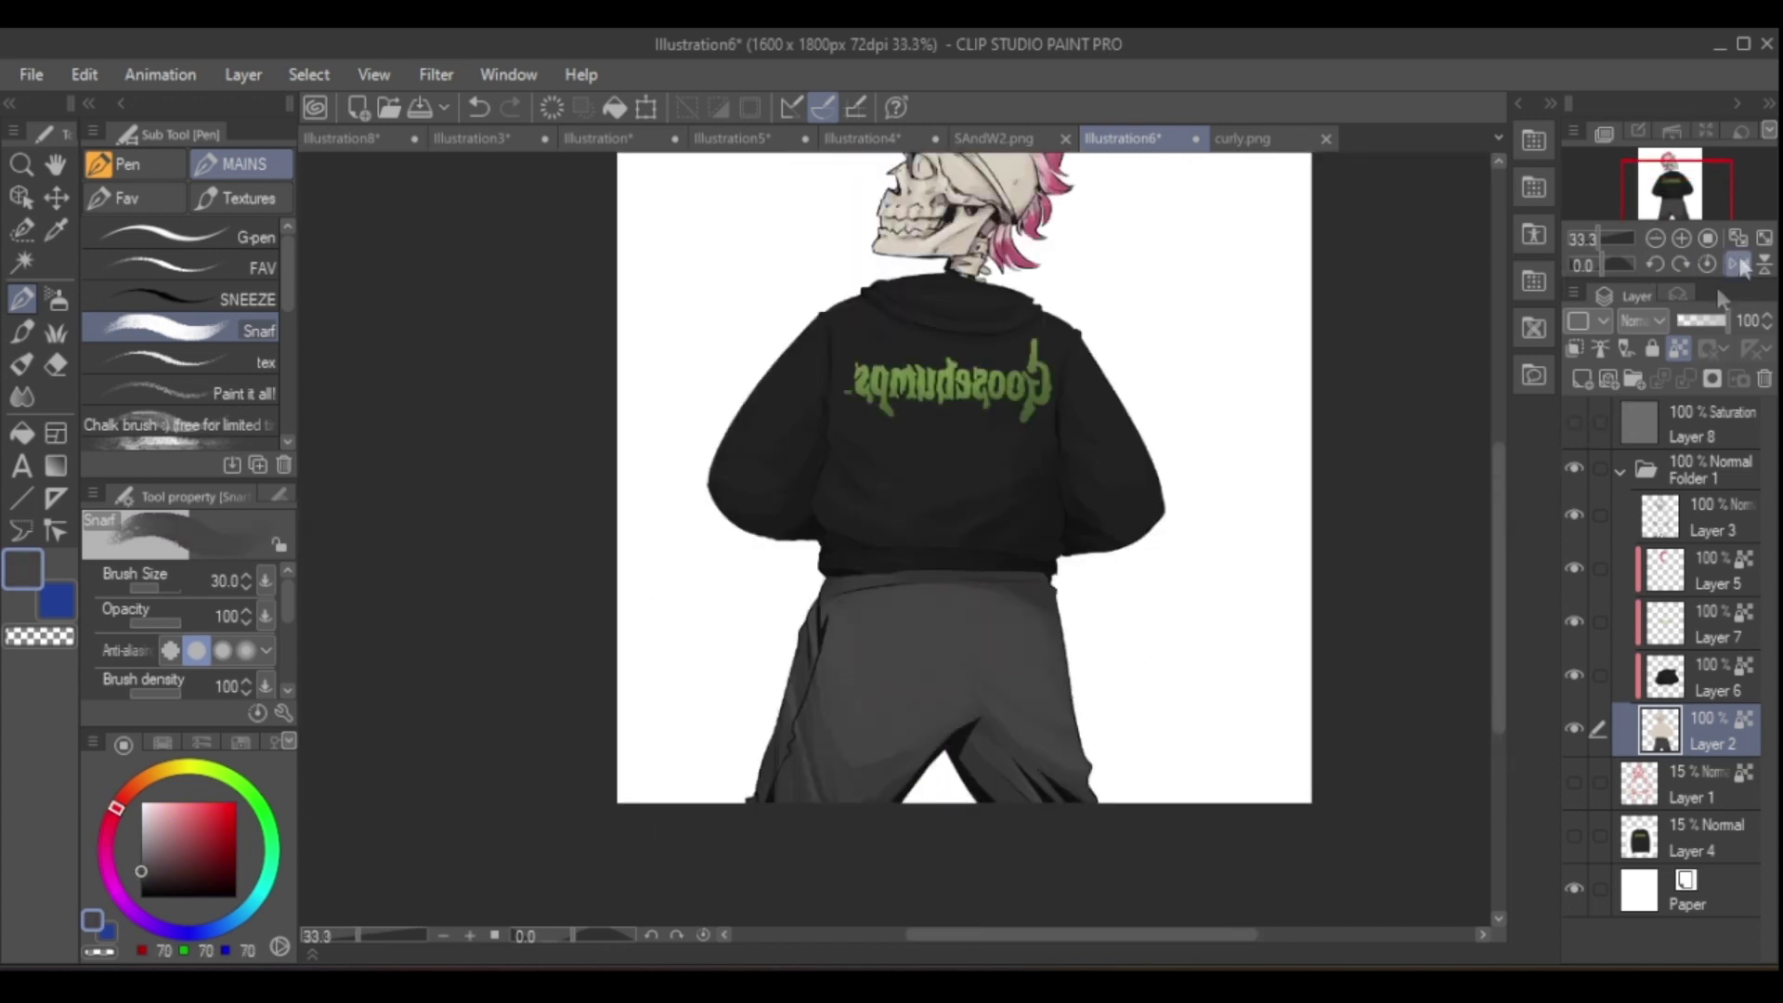
- Darken the trousers with the Noise airbrush at size 300, and refine the folds around the crotch with the Snarf brush at size 30
{"action": "left_click", "coordinate": [56, 298]}
{"action": "scroll", "coordinate": [1214, 815], "scroll_direction": "up", "scroll_amount": 2}
{"action": "scroll", "coordinate": [915, 697], "scroll_direction": "up", "scroll_amount": 2}
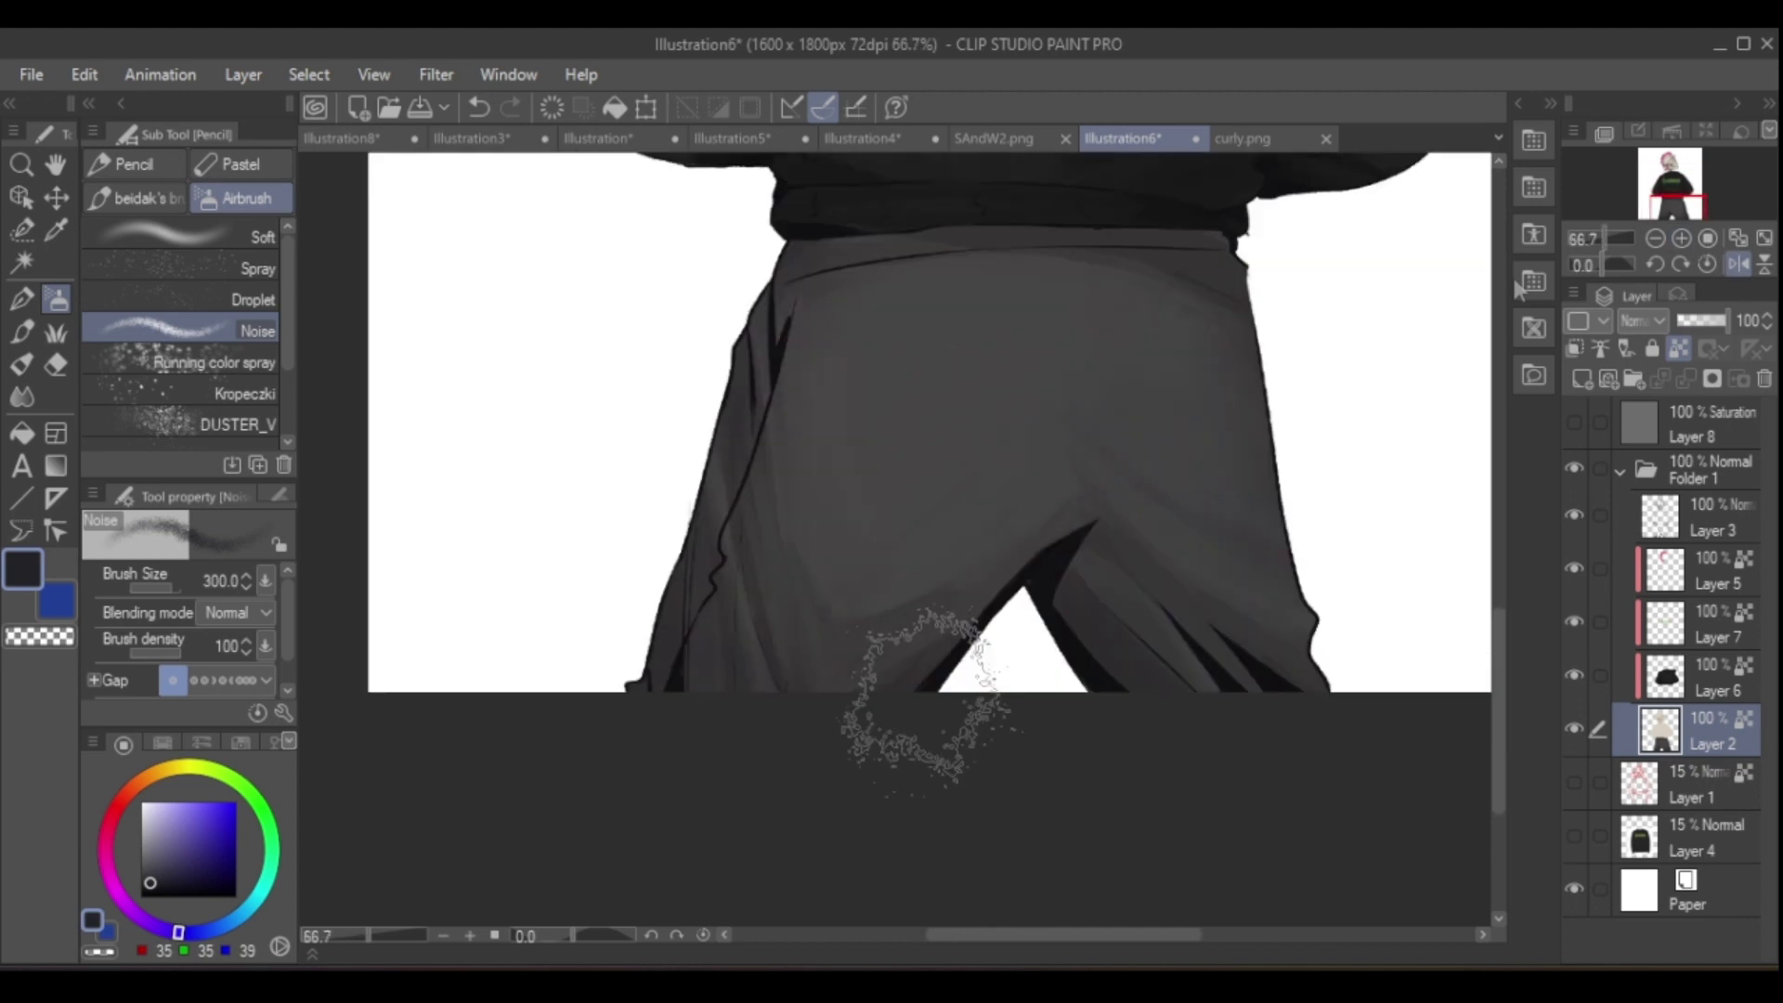
{"action": "key", "text": "p"}
{"action": "left_click", "coordinate": [775, 557], "text": "alt"}
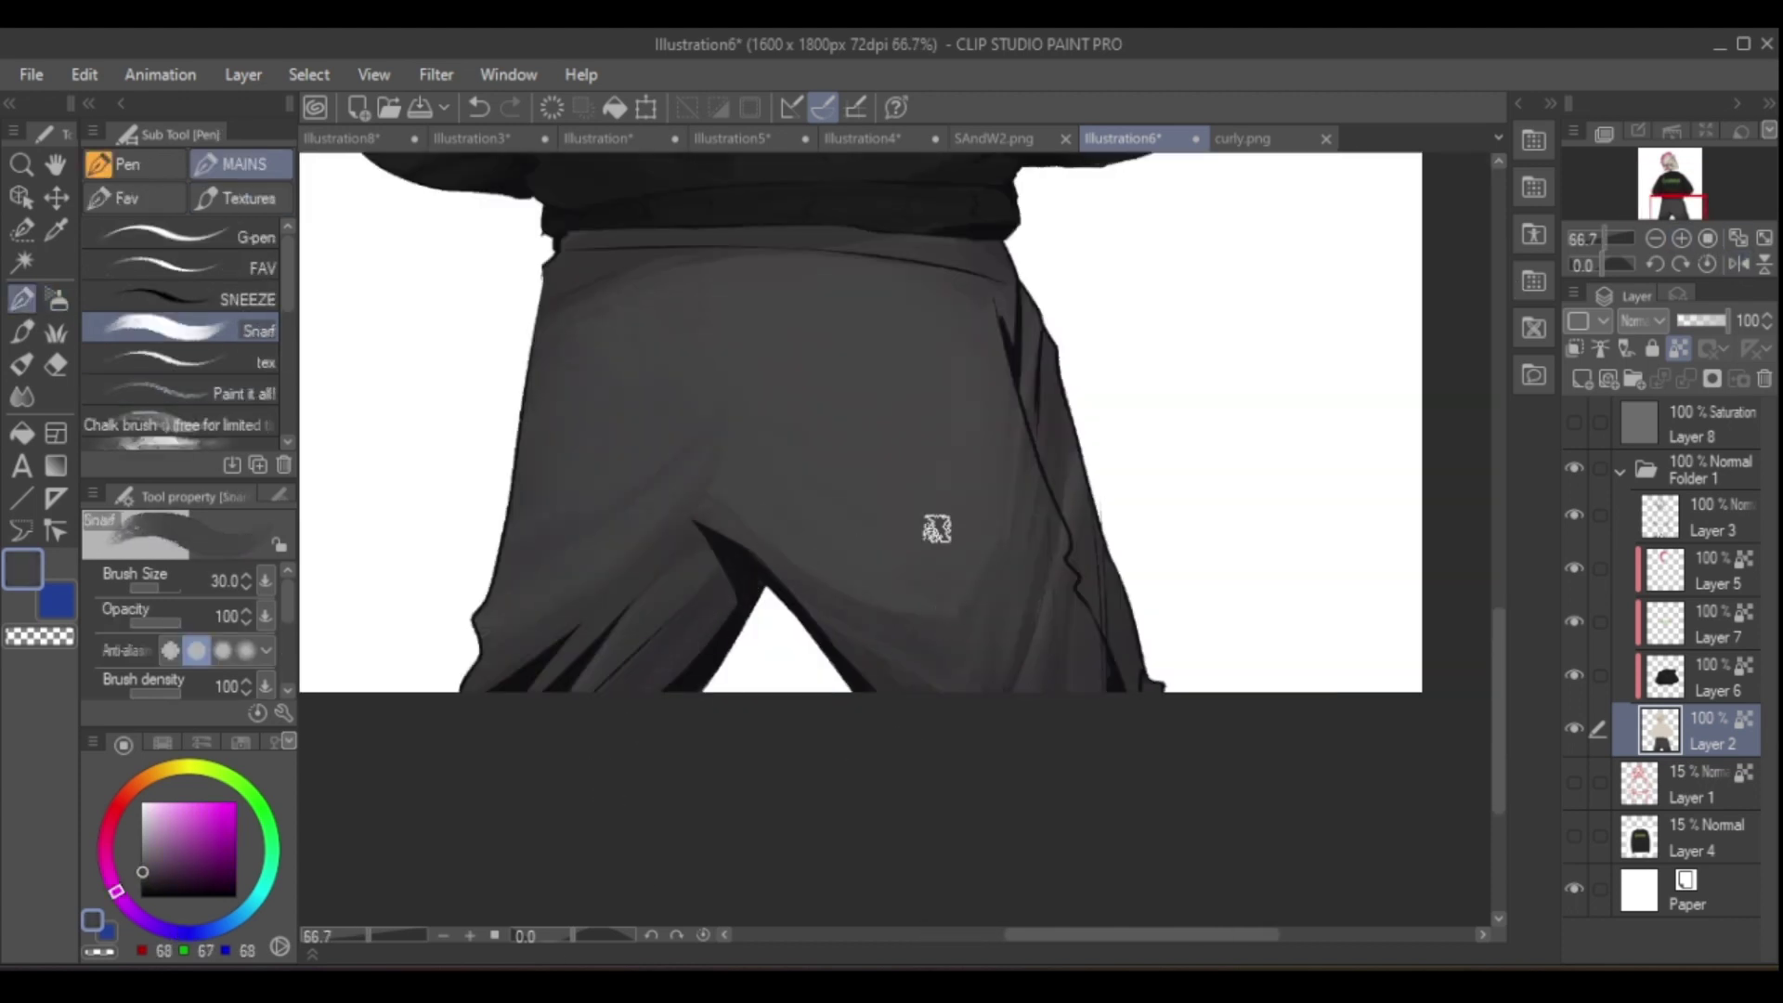
{"action": "left_click", "coordinate": [935, 517], "text": "alt"}
{"action": "left_click", "coordinate": [947, 552], "text": "alt"}
{"action": "left_click_drag", "start_coordinate": [947, 552], "coordinate": [1105, 553]}
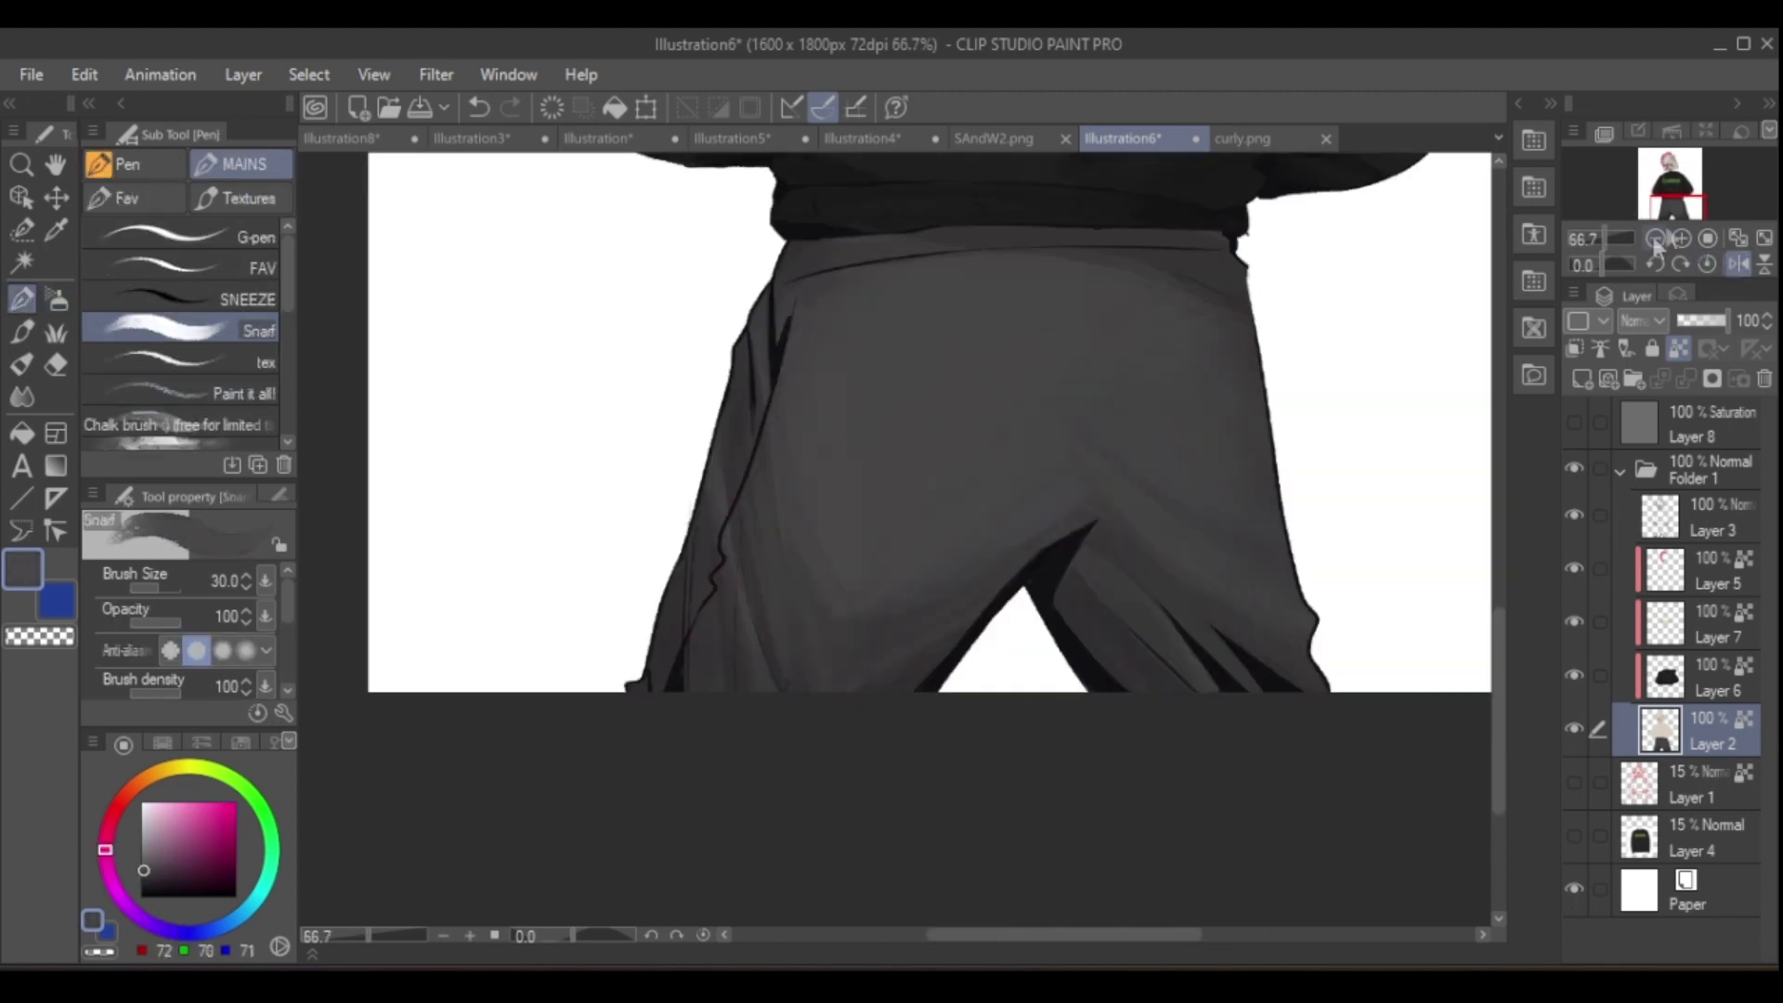
- Soften the trousers' broad shading with a sampled grey using the Snarf brush at size 100, comparing the mirrored view
{"action": "scroll", "coordinate": [1022, 316], "scroll_direction": "down", "scroll_amount": 2}
{"action": "key", "text": "h"}
{"action": "key", "text": "h"}
{"action": "key", "text": "h"}
{"action": "key", "text": "h"}
{"action": "key", "text": "h"}
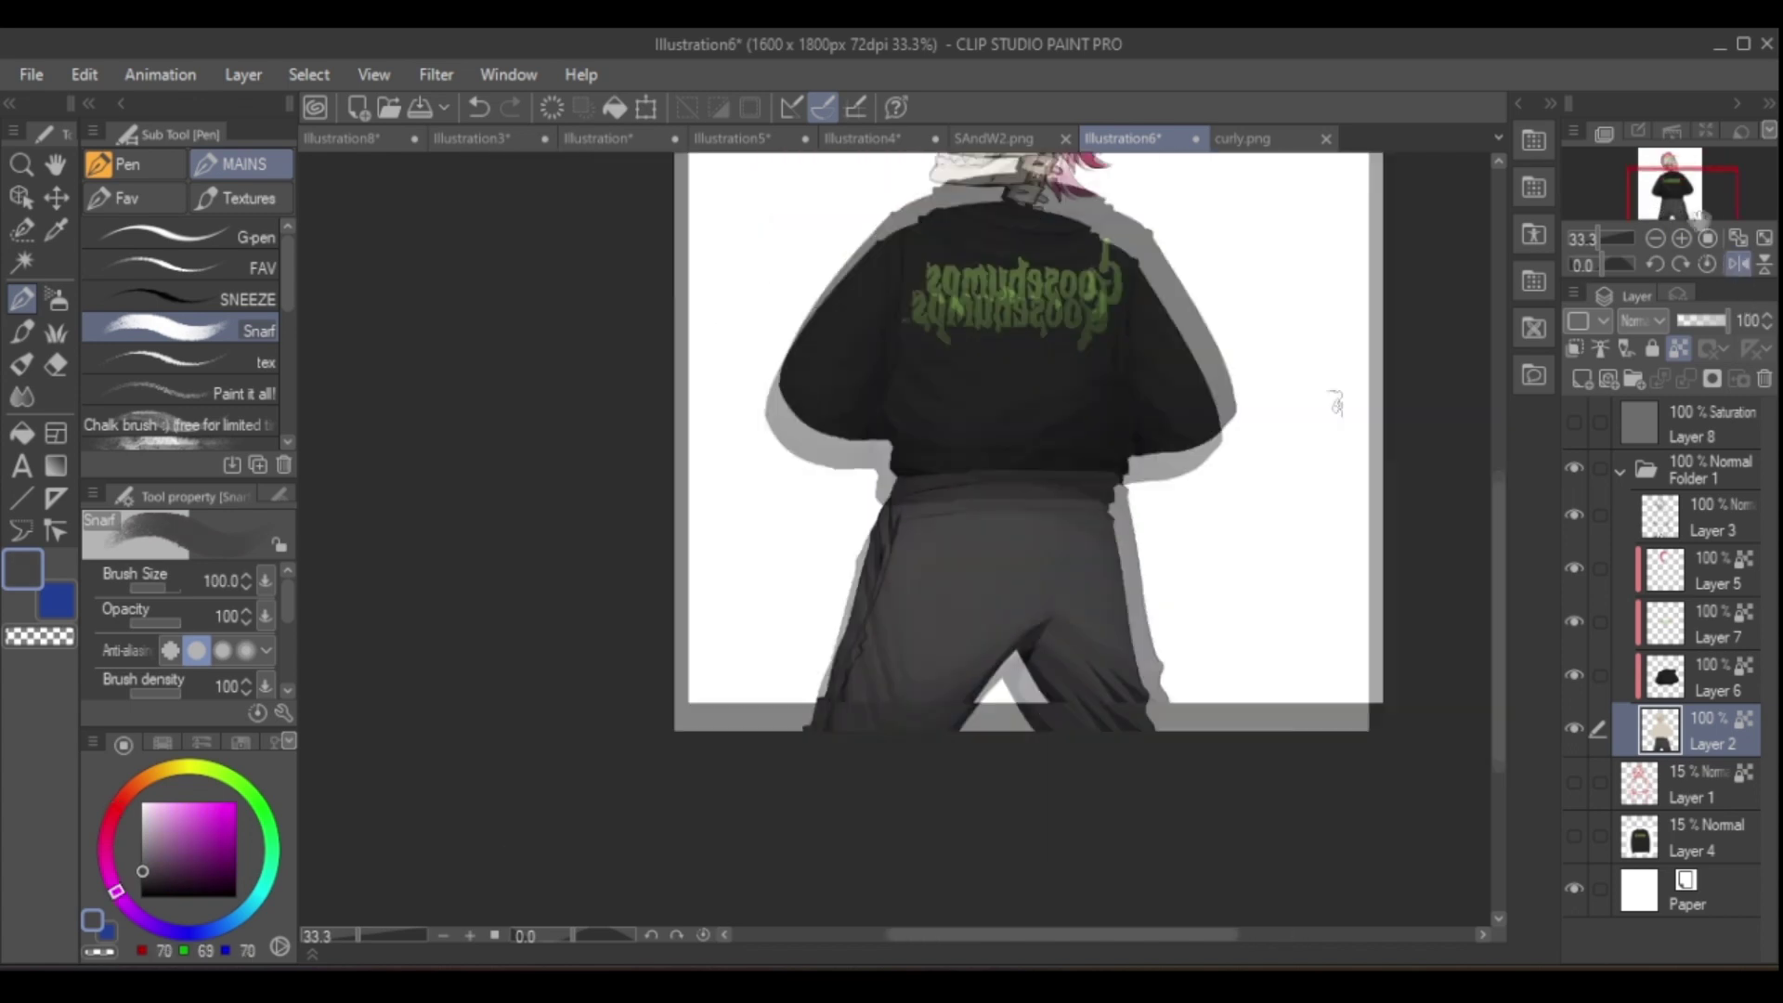
{"action": "left_click", "coordinate": [1036, 572], "text": "alt"}
{"action": "scroll", "coordinate": [1036, 573], "scroll_direction": "down", "scroll_amount": 1}
- Touch up the trousers' thigh and crotch shading with the Snarf brush at size 40, reviewing the whole figure mirrored and unmirrored
{"action": "key", "text": "h"}
{"action": "scroll", "coordinate": [855, 545], "scroll_direction": "up", "scroll_amount": 2}
{"action": "left_click", "coordinate": [816, 657], "text": "alt"}
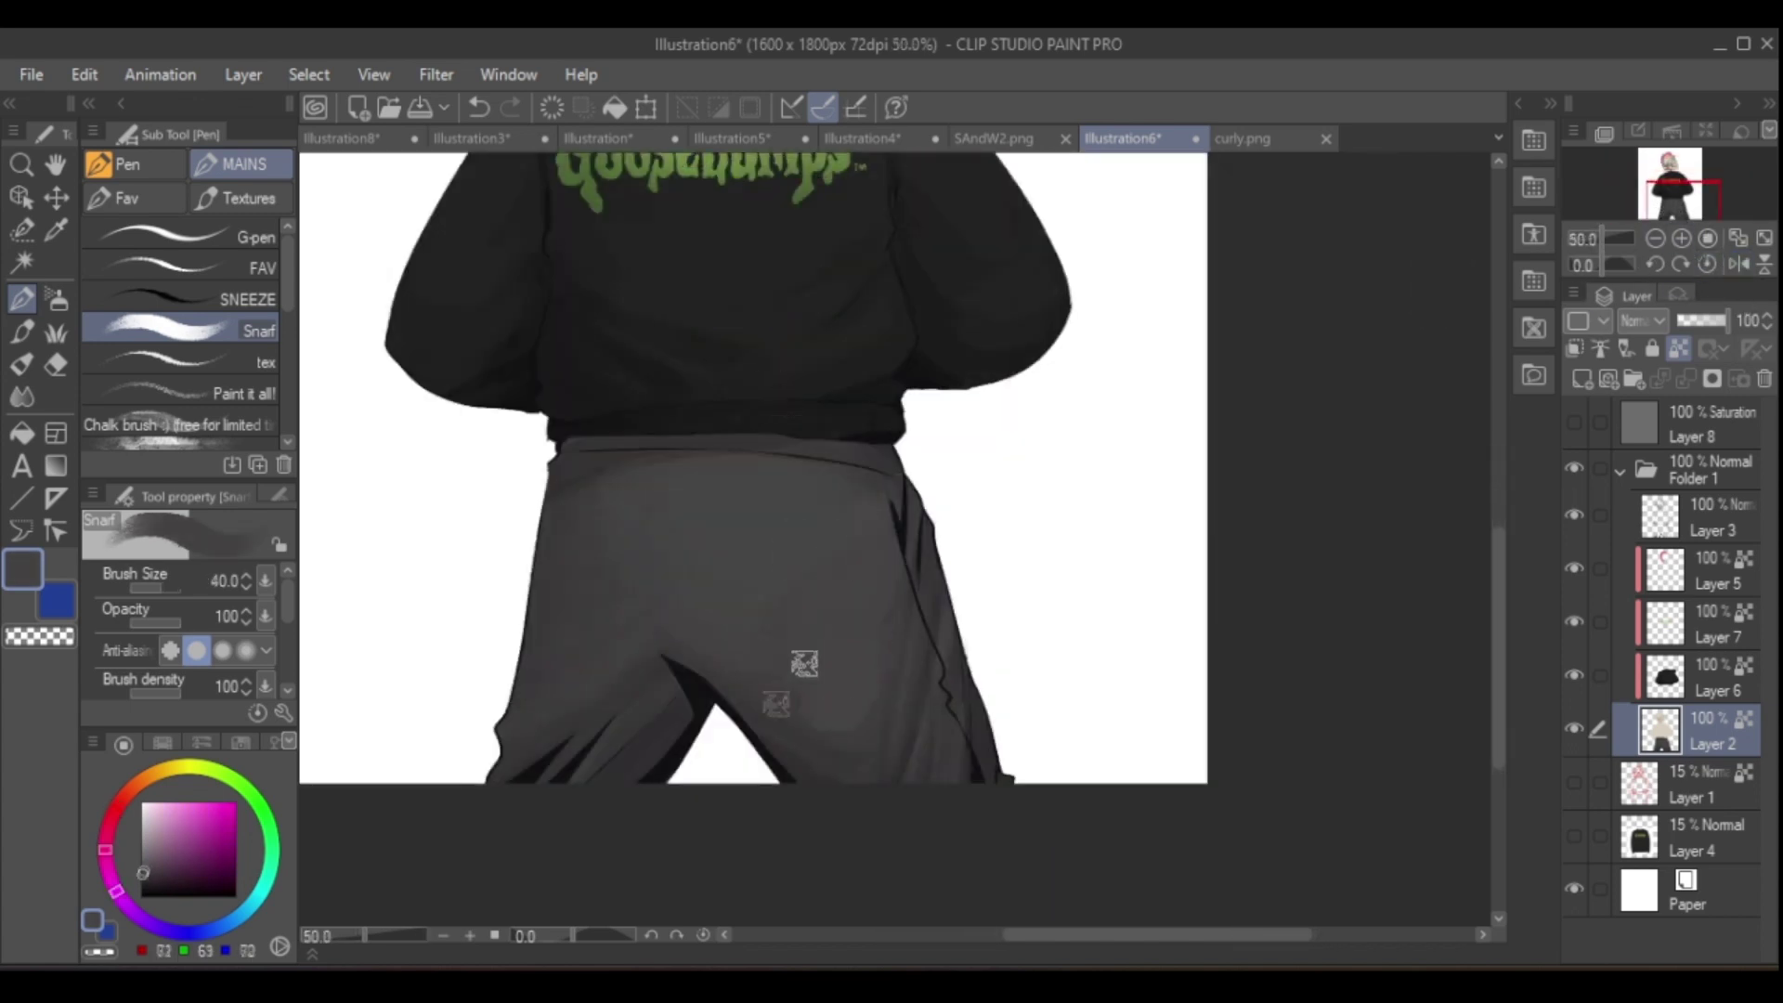
{"action": "scroll", "coordinate": [816, 657], "scroll_direction": "down", "scroll_amount": 1}
{"action": "left_click", "coordinate": [1732, 264]}
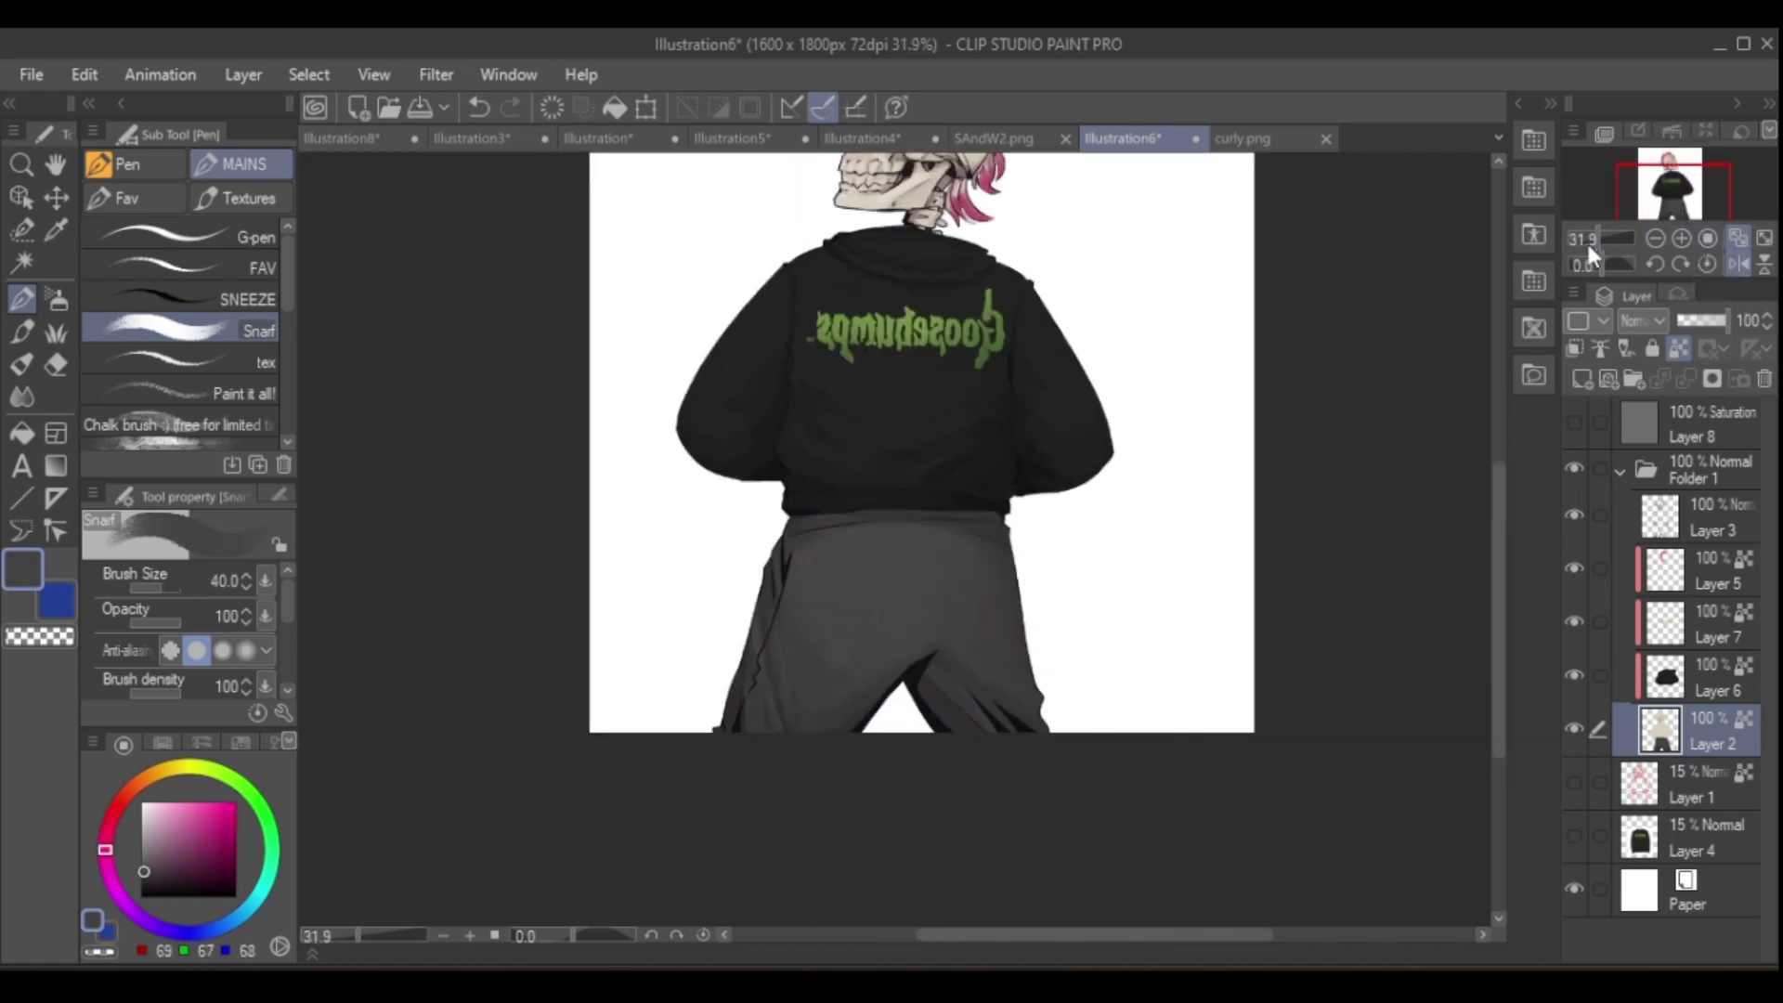
{"action": "key", "text": "h"}
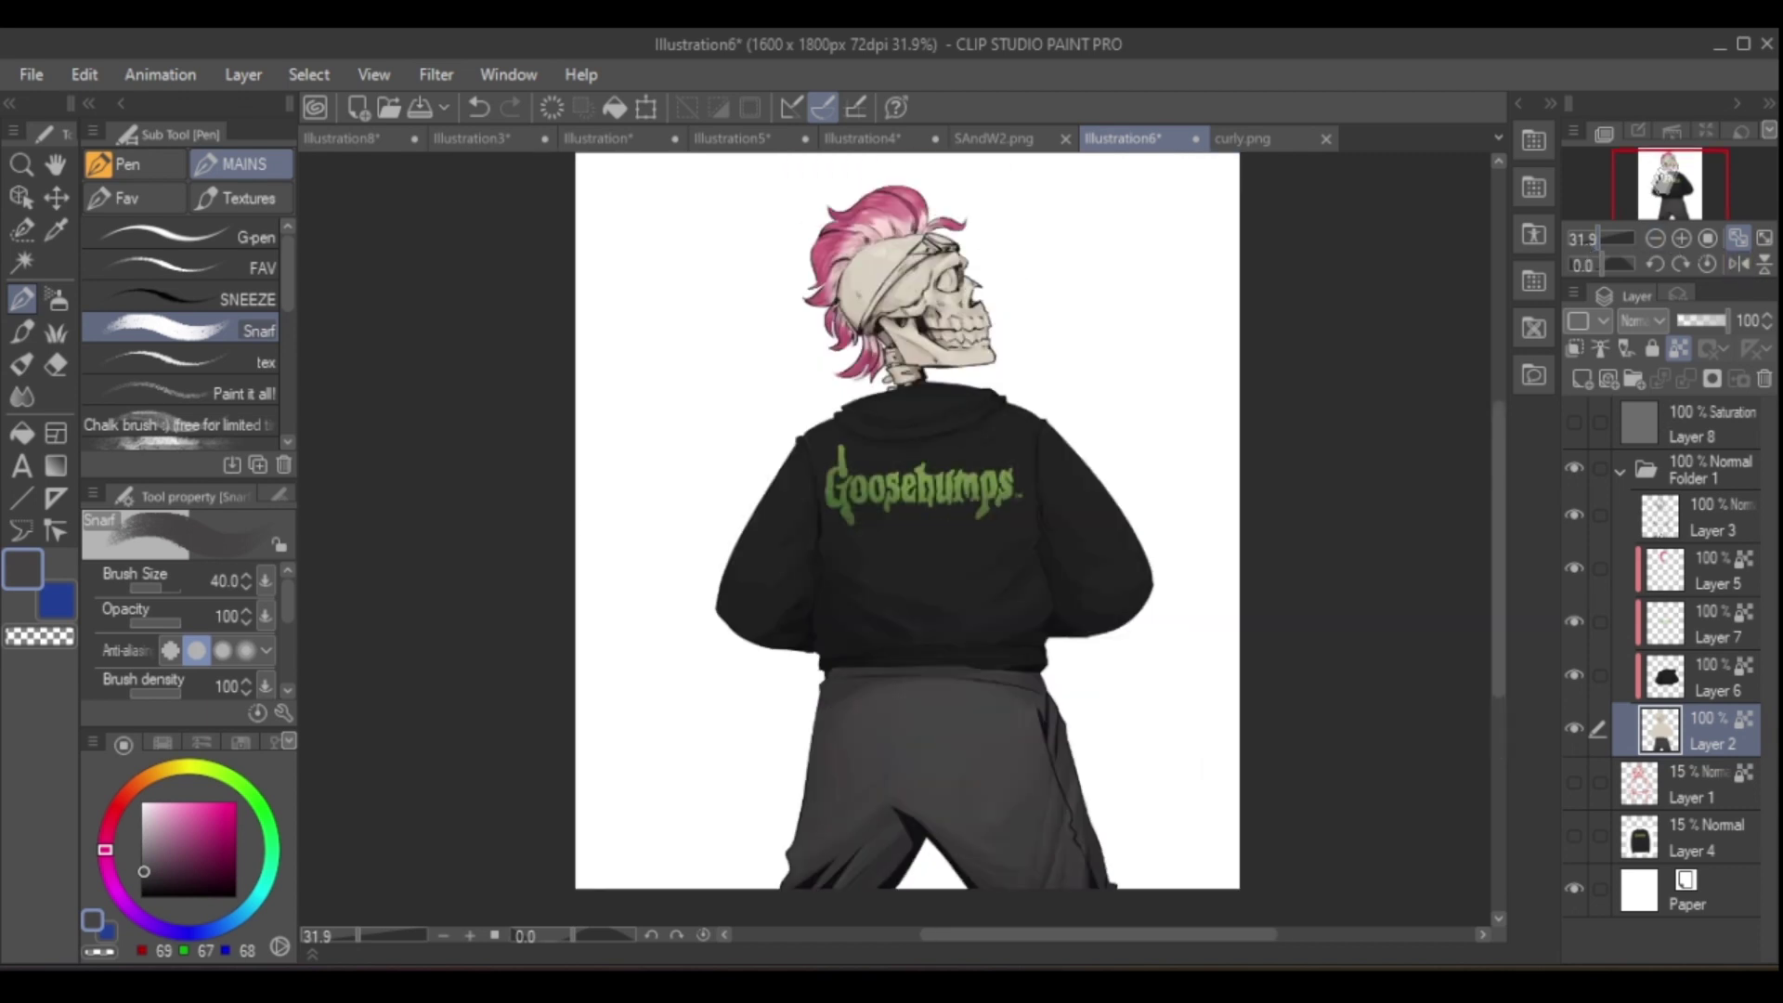
{"action": "left_click_drag", "start_coordinate": [874, 786], "coordinate": [797, 631]}
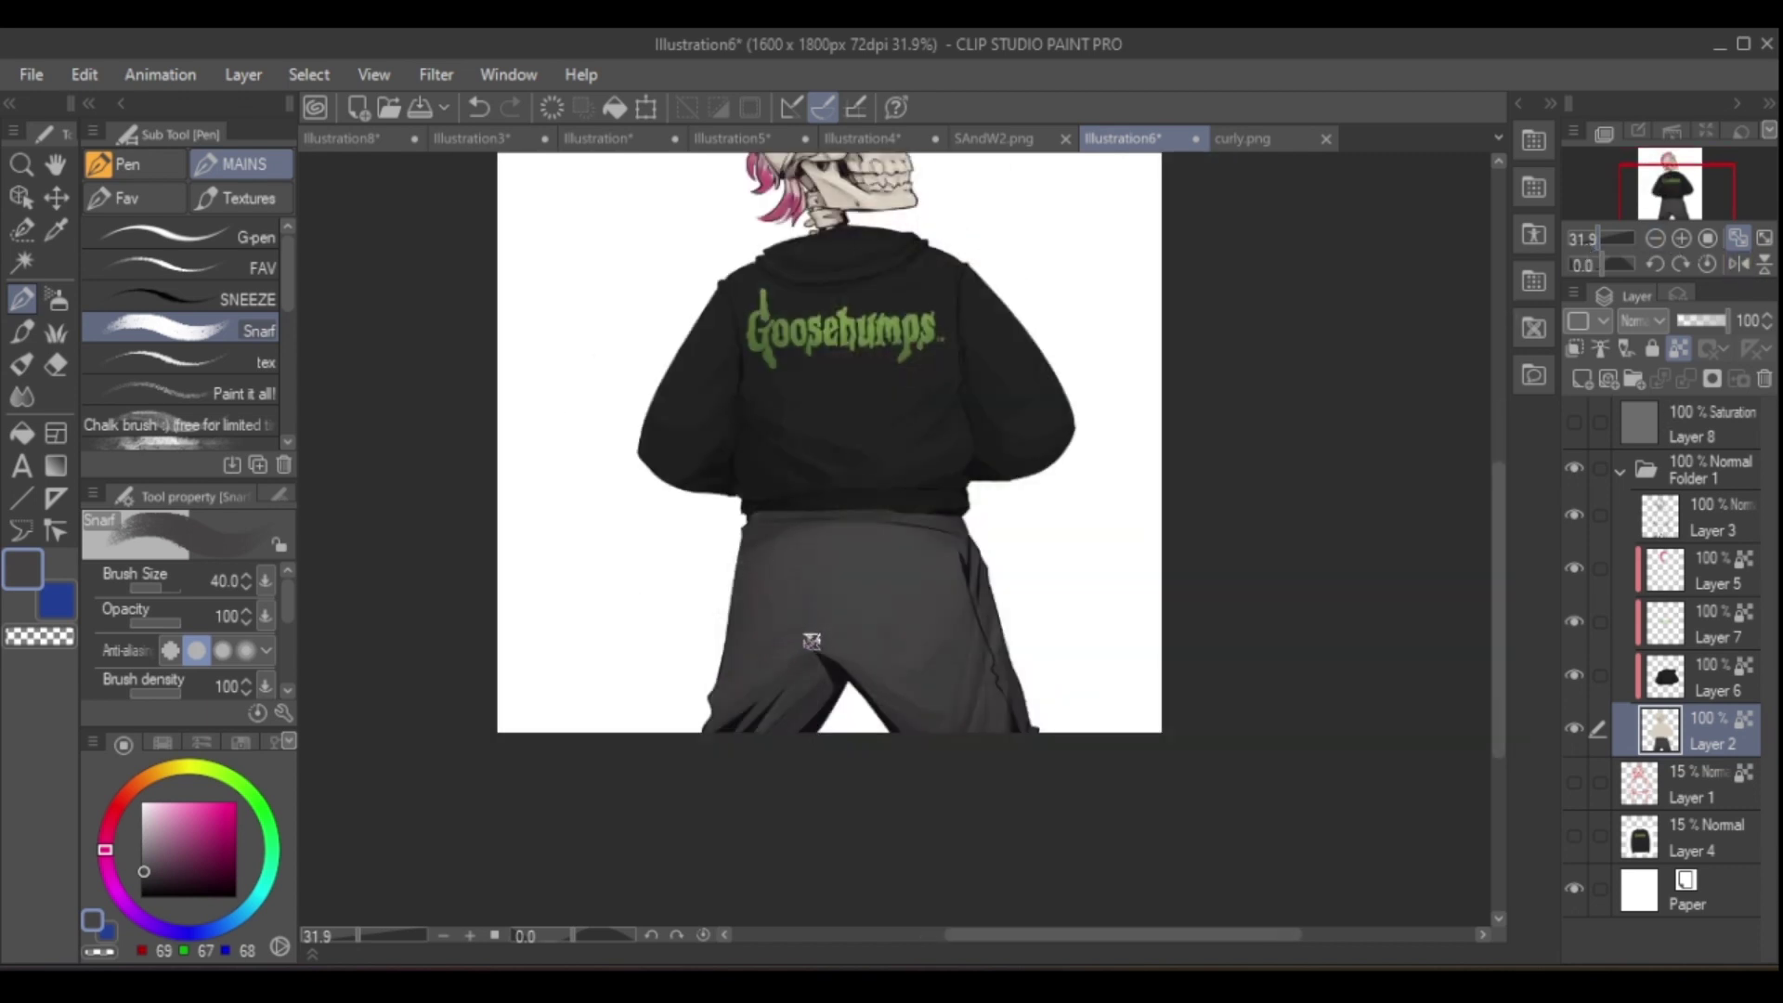
- Select the goggles strap, fill it with near-black on a new clipped Layer 9, and shade it with the Noise airbrush at size 100
{"action": "scroll", "coordinate": [811, 640], "scroll_direction": "up", "scroll_amount": 5}
{"action": "left_click", "coordinate": [1713, 520]}
{"action": "key", "text": "w"}
{"action": "key", "text": "m"}
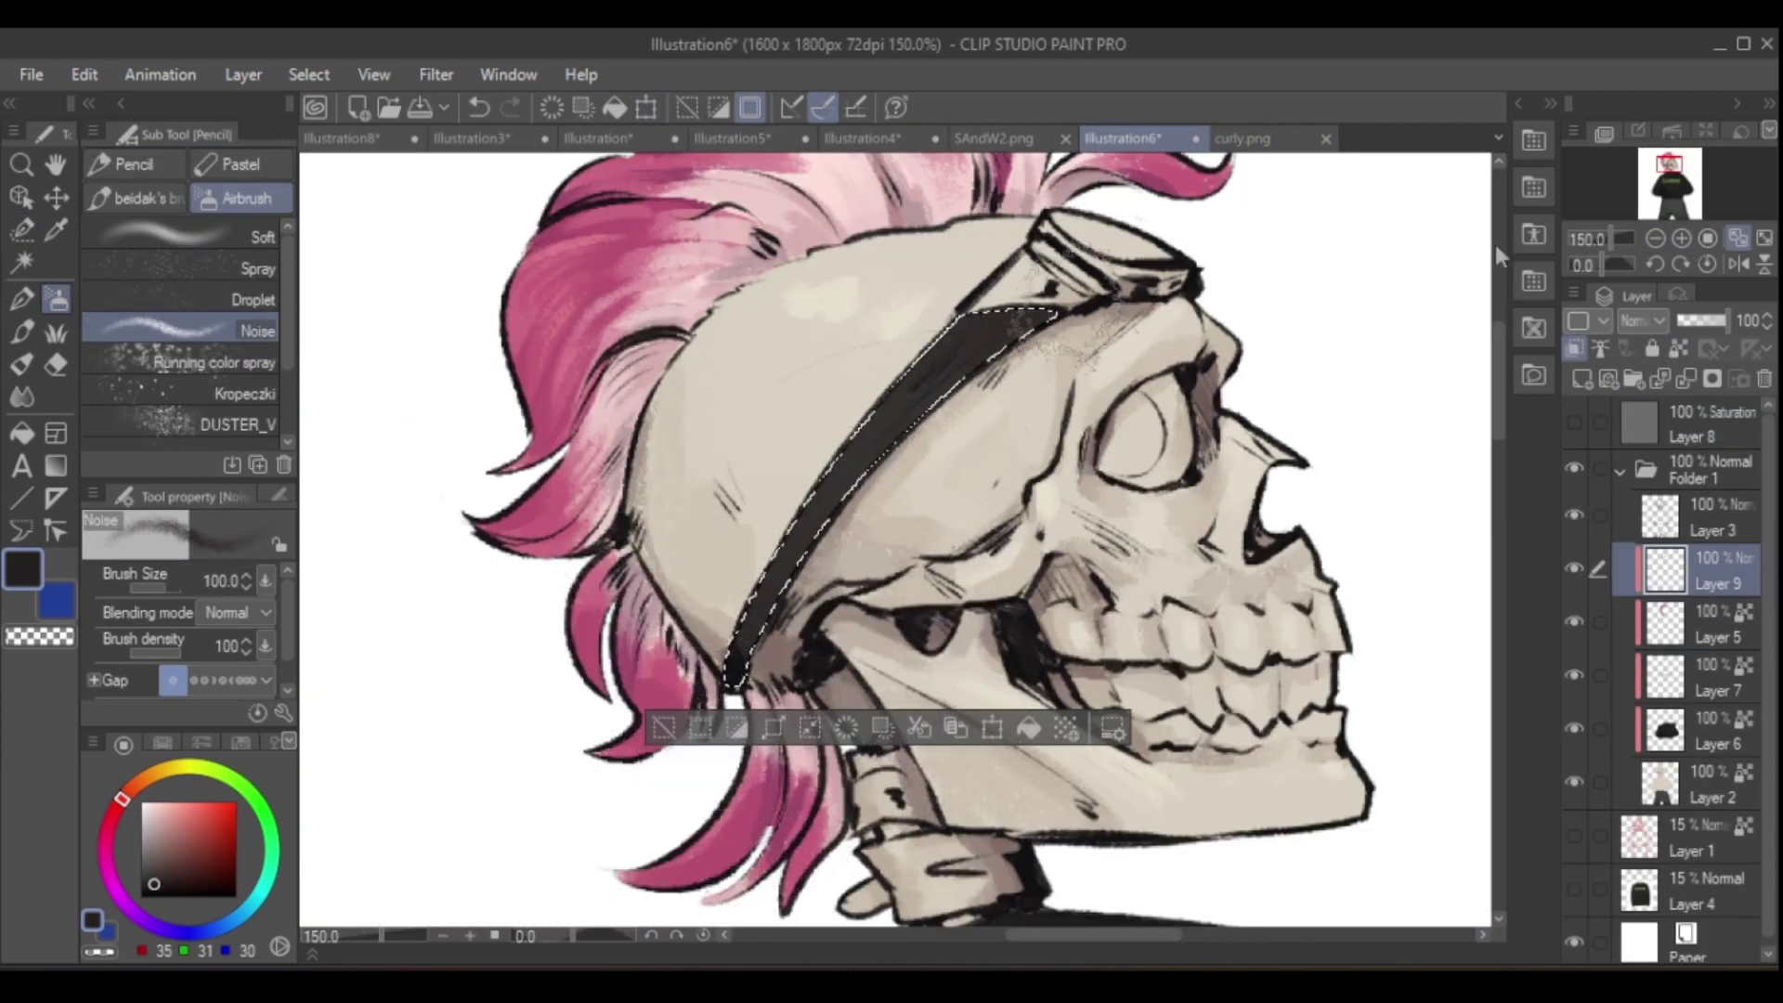
{"action": "key", "text": "ctrl+d"}
- Colour the goggles' frame on Layer 9 with light and mid greys using the G-pen at size 6, checking the curly.png reference
{"action": "key", "text": "p"}
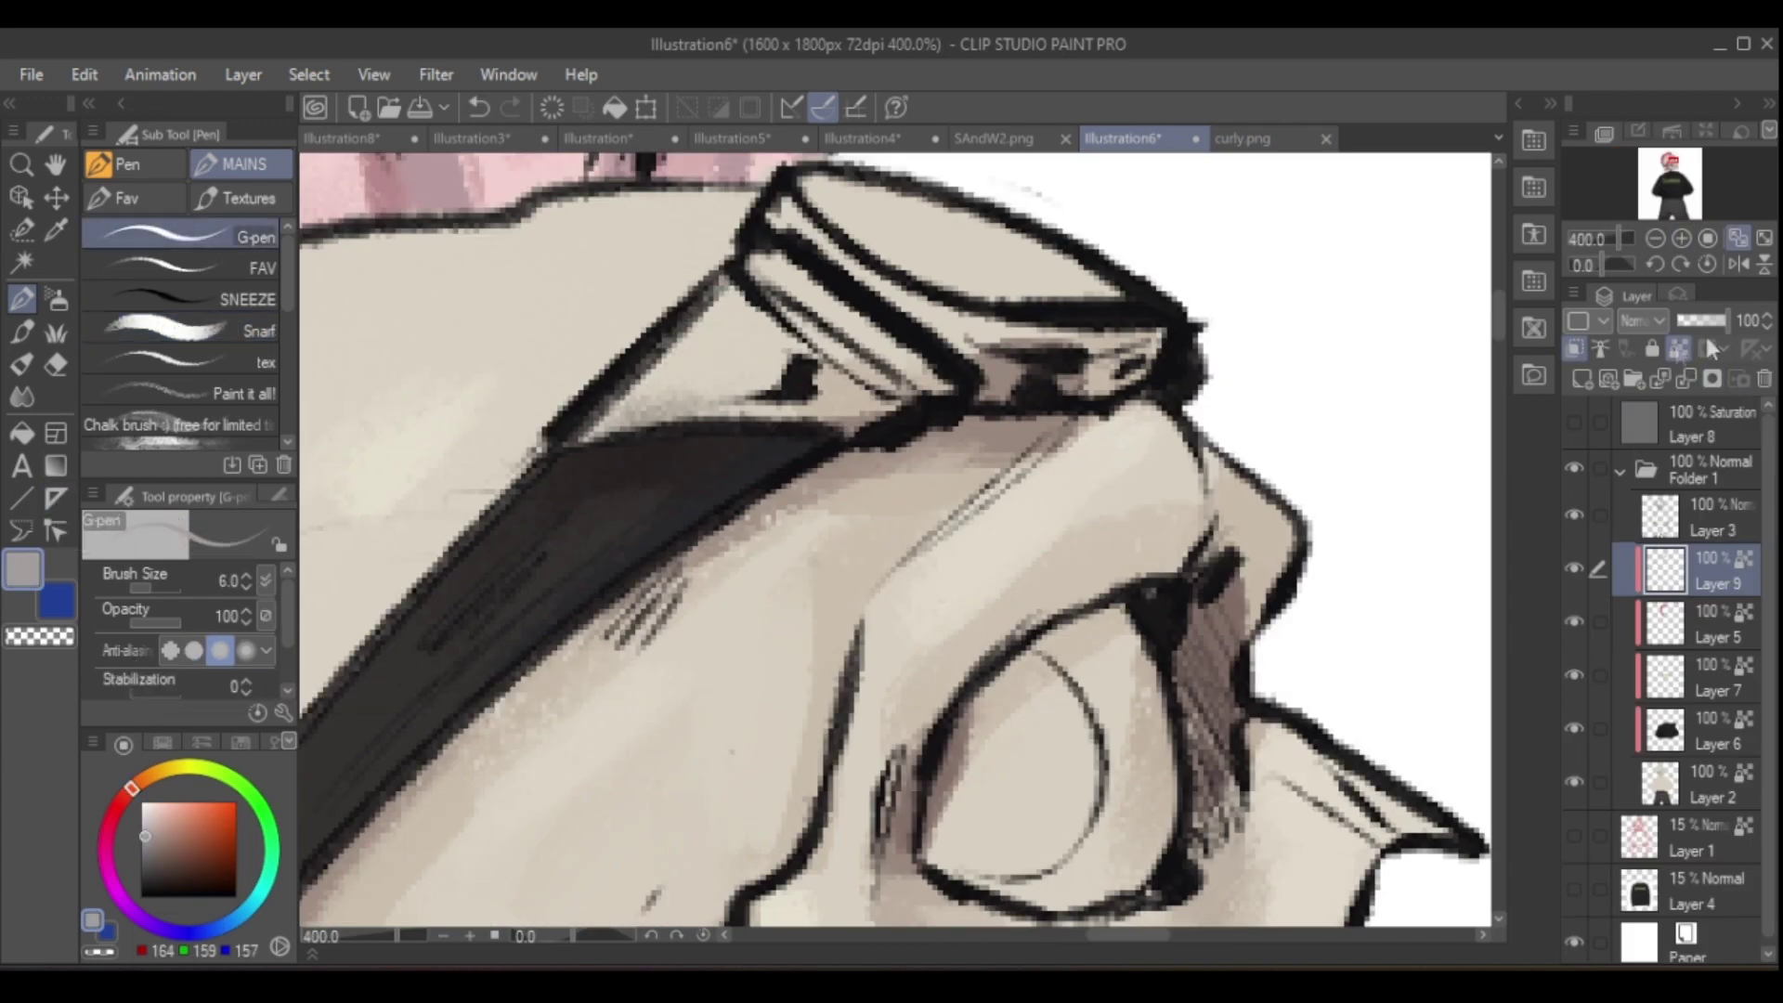
{"action": "mouse_move", "coordinate": [604, 422]}
{"action": "left_mouse_down"}
{"action": "mouse_move", "coordinate": [930, 373]}
{"action": "mouse_move", "coordinate": [891, 343]}
{"action": "mouse_move", "coordinate": [1177, 284]}
{"action": "left_mouse_up"}
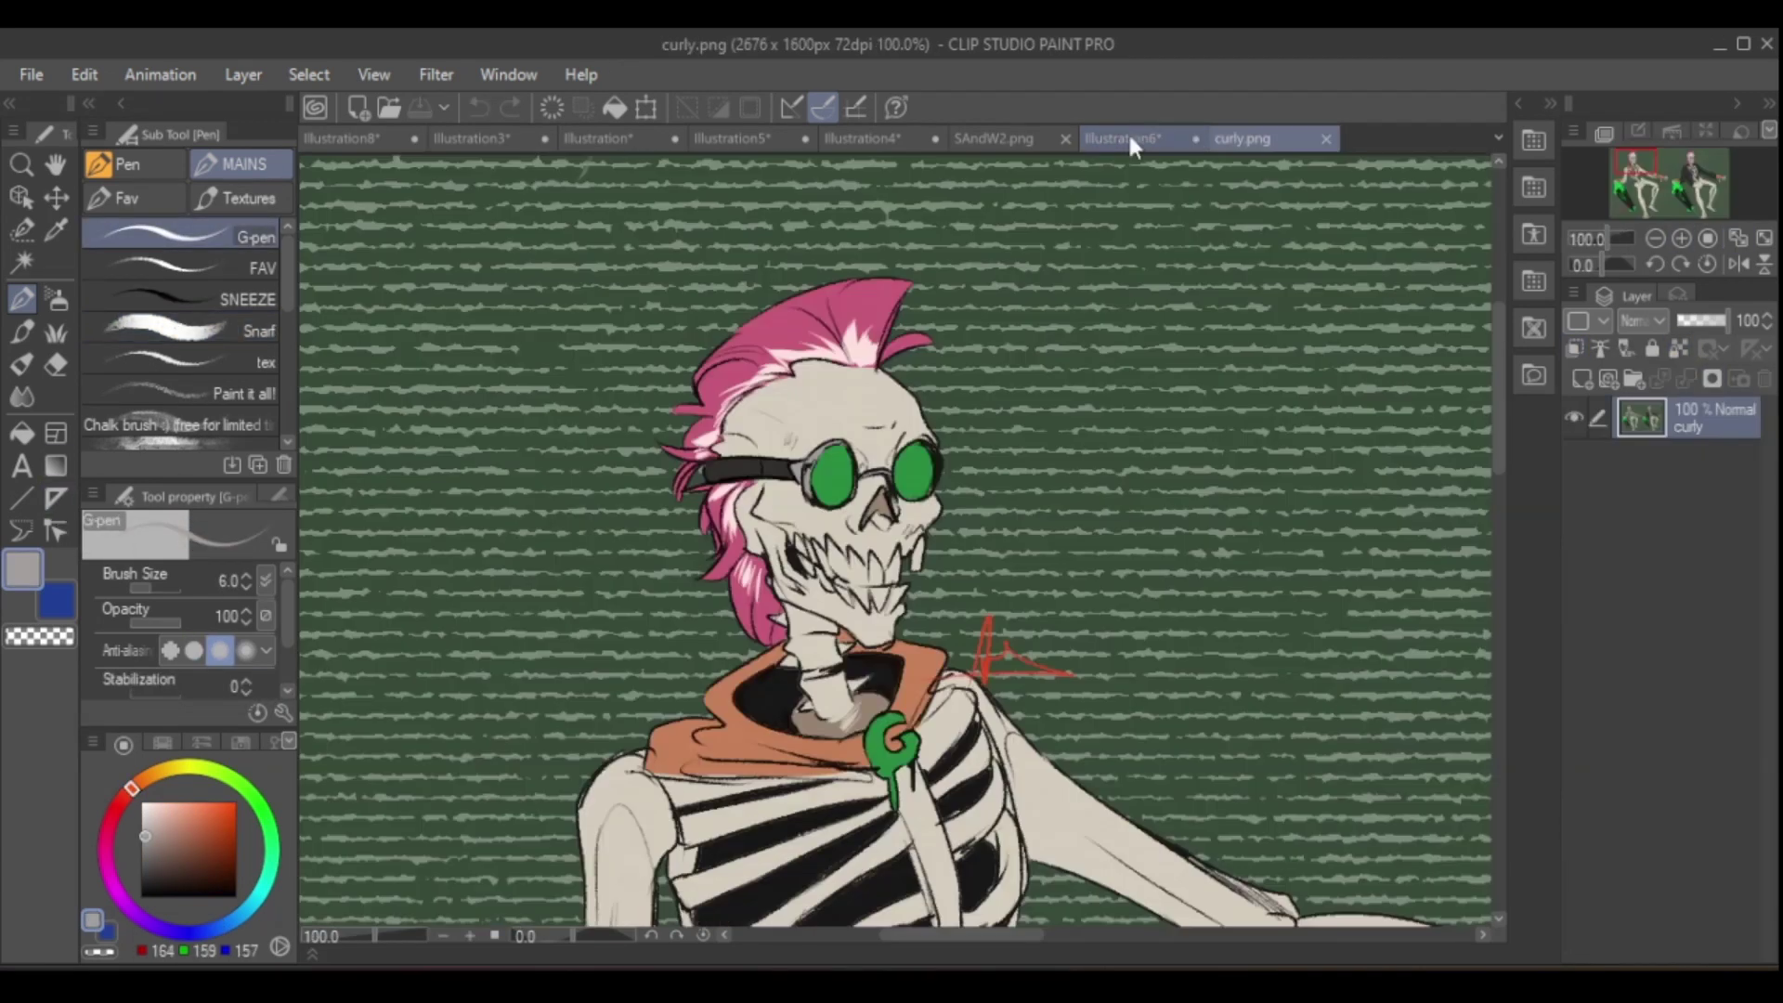
{"action": "left_click", "coordinate": [836, 367], "text": "alt"}
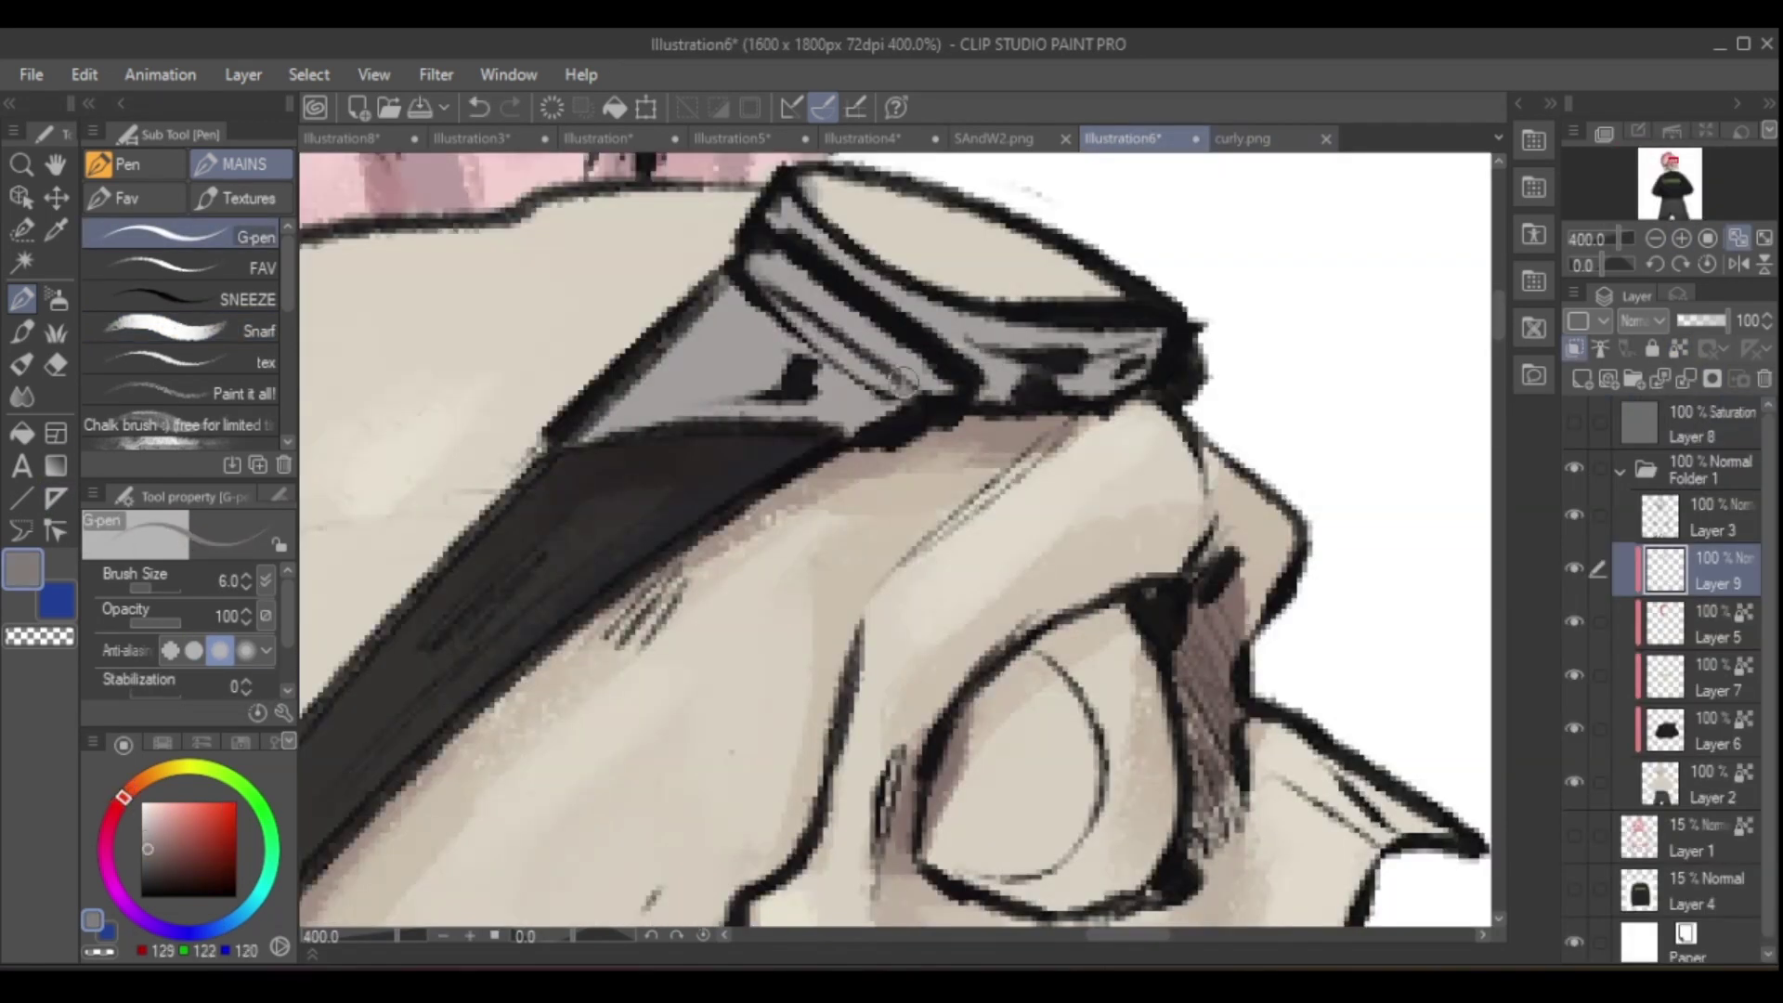
{"action": "key", "text": "h"}
{"action": "mouse_move", "coordinate": [771, 288]}
{"action": "left_mouse_down"}
{"action": "mouse_move", "coordinate": [892, 371]}
{"action": "mouse_move", "coordinate": [1161, 408]}
{"action": "left_mouse_up"}
{"action": "scroll", "coordinate": [1161, 408], "scroll_direction": "down", "scroll_amount": 2}
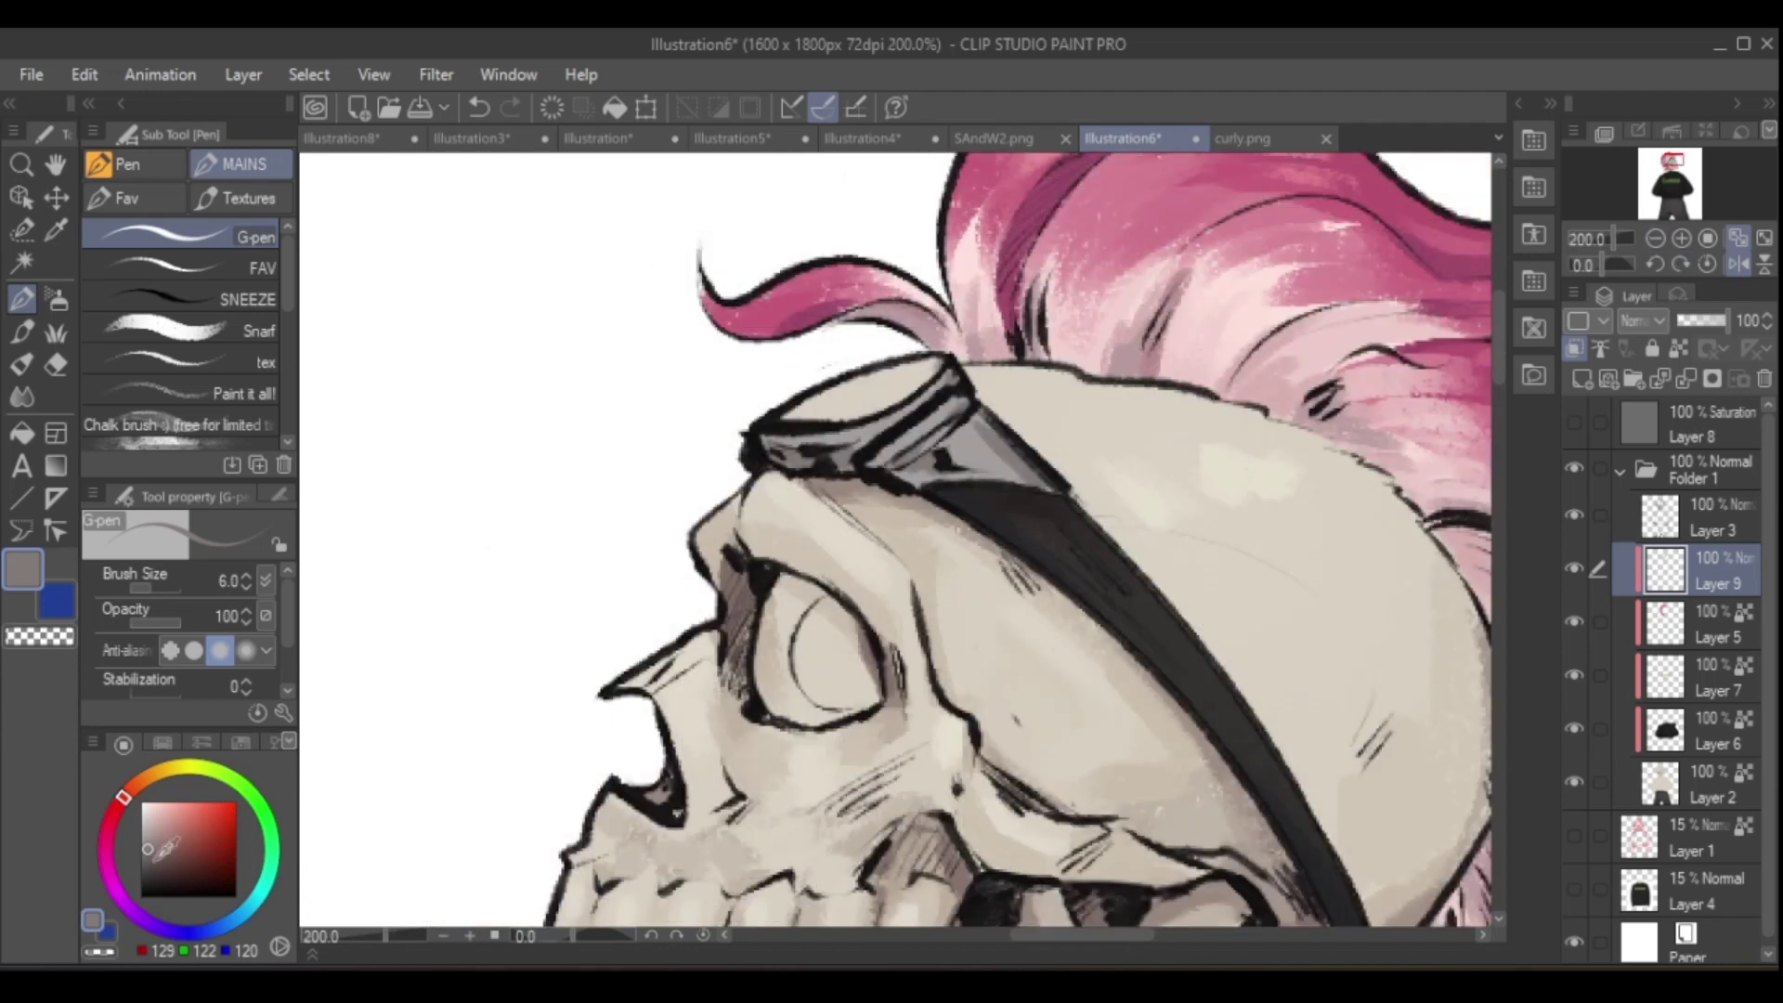
- Shade the goggles' metal frame with sampled darks and pale beige using the Snarf brush at sizes 2 to 7
{"action": "key", "text": "h"}
{"action": "key", "text": "h"}
{"action": "left_click", "coordinate": [186, 331]}
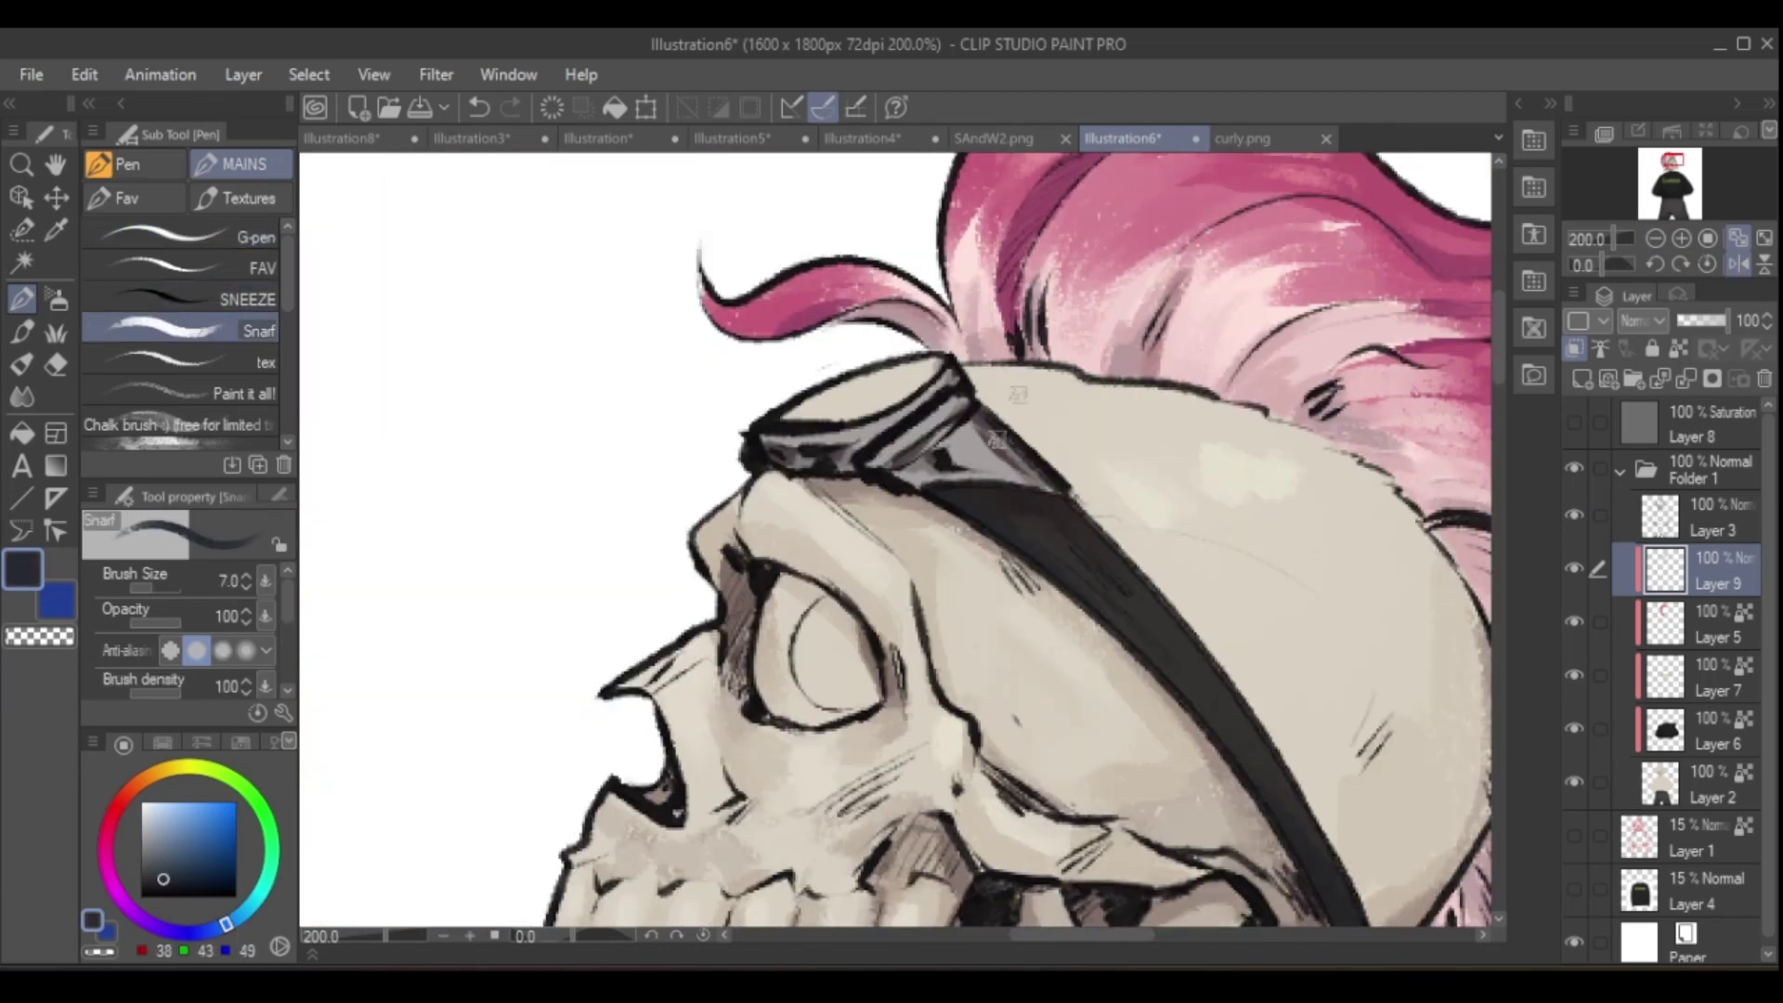
{"action": "scroll", "coordinate": [852, 300], "scroll_direction": "up", "scroll_amount": 3}
{"action": "scroll", "coordinate": [853, 300], "scroll_direction": "down", "scroll_amount": 1}
{"action": "left_click", "coordinate": [853, 300], "text": "alt"}
{"action": "left_click", "coordinate": [850, 321], "text": "alt"}
{"action": "key", "text": "h"}
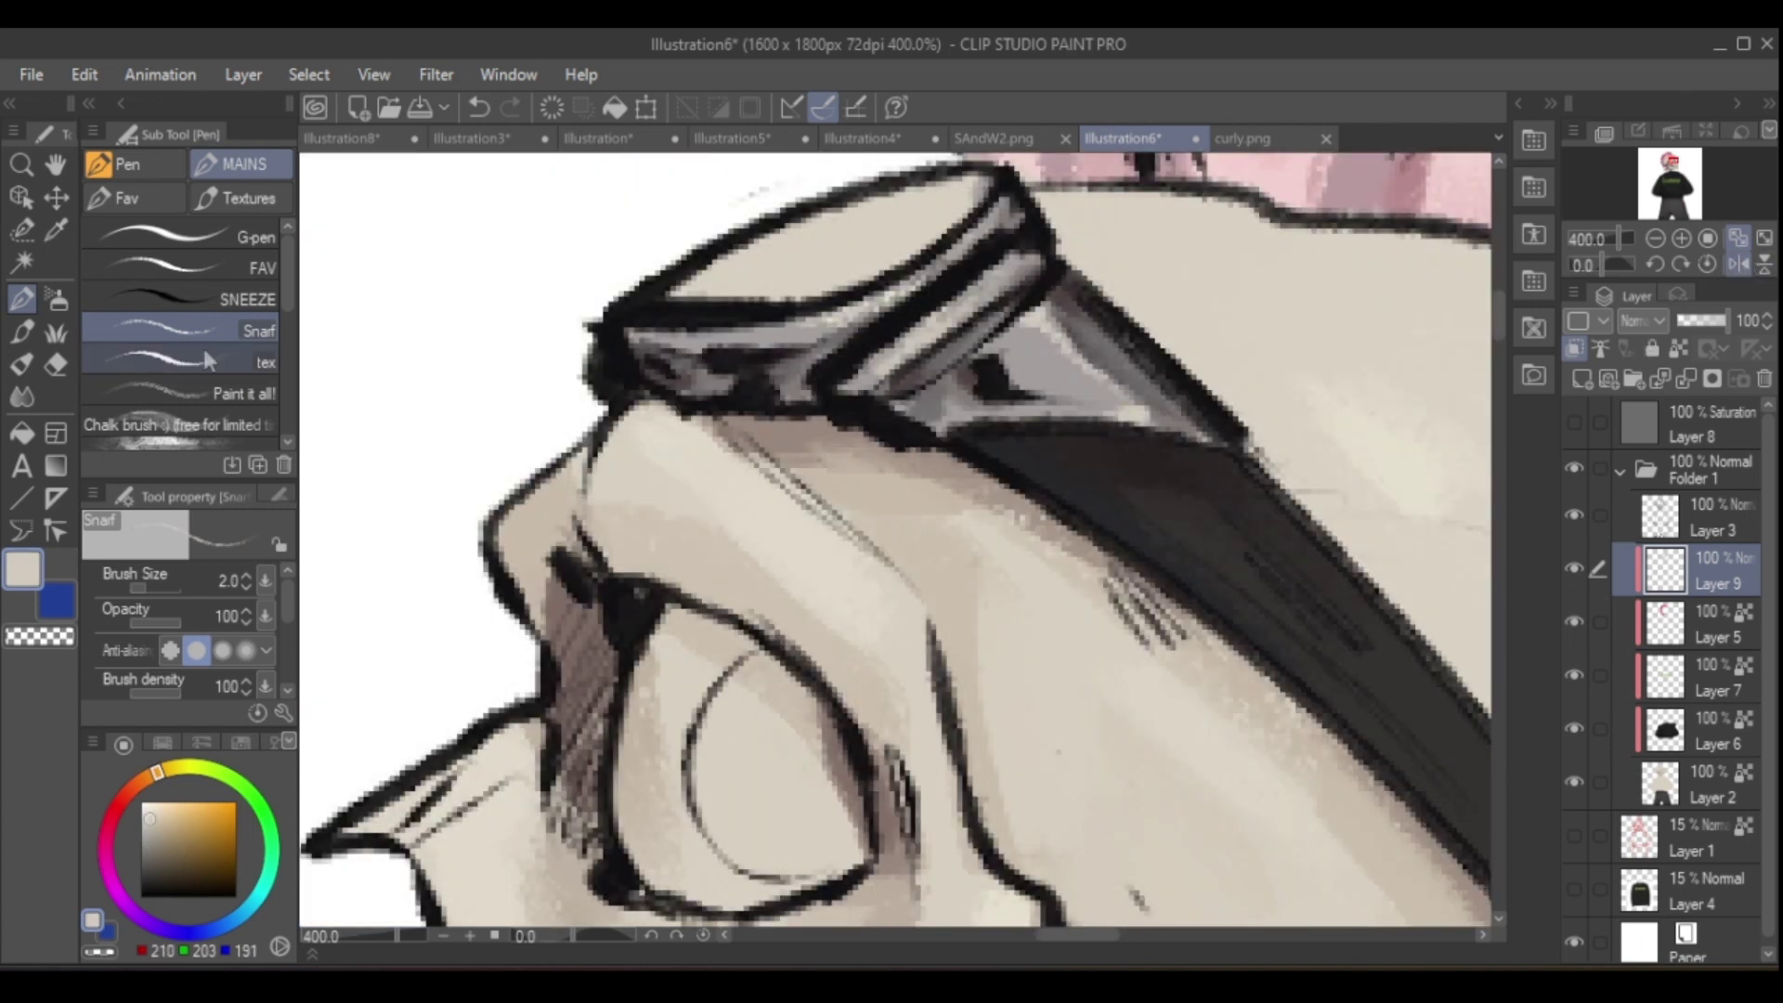
- Add near-white highlights and sampled dark accents to the goggles' frame using the FAV brush at size 10
{"action": "left_click", "coordinate": [186, 268]}
{"action": "scroll", "coordinate": [938, 659], "scroll_direction": "down", "scroll_amount": 2}
{"action": "scroll", "coordinate": [938, 659], "scroll_direction": "up", "scroll_amount": 2}
{"action": "left_click", "coordinate": [937, 659], "text": "alt"}
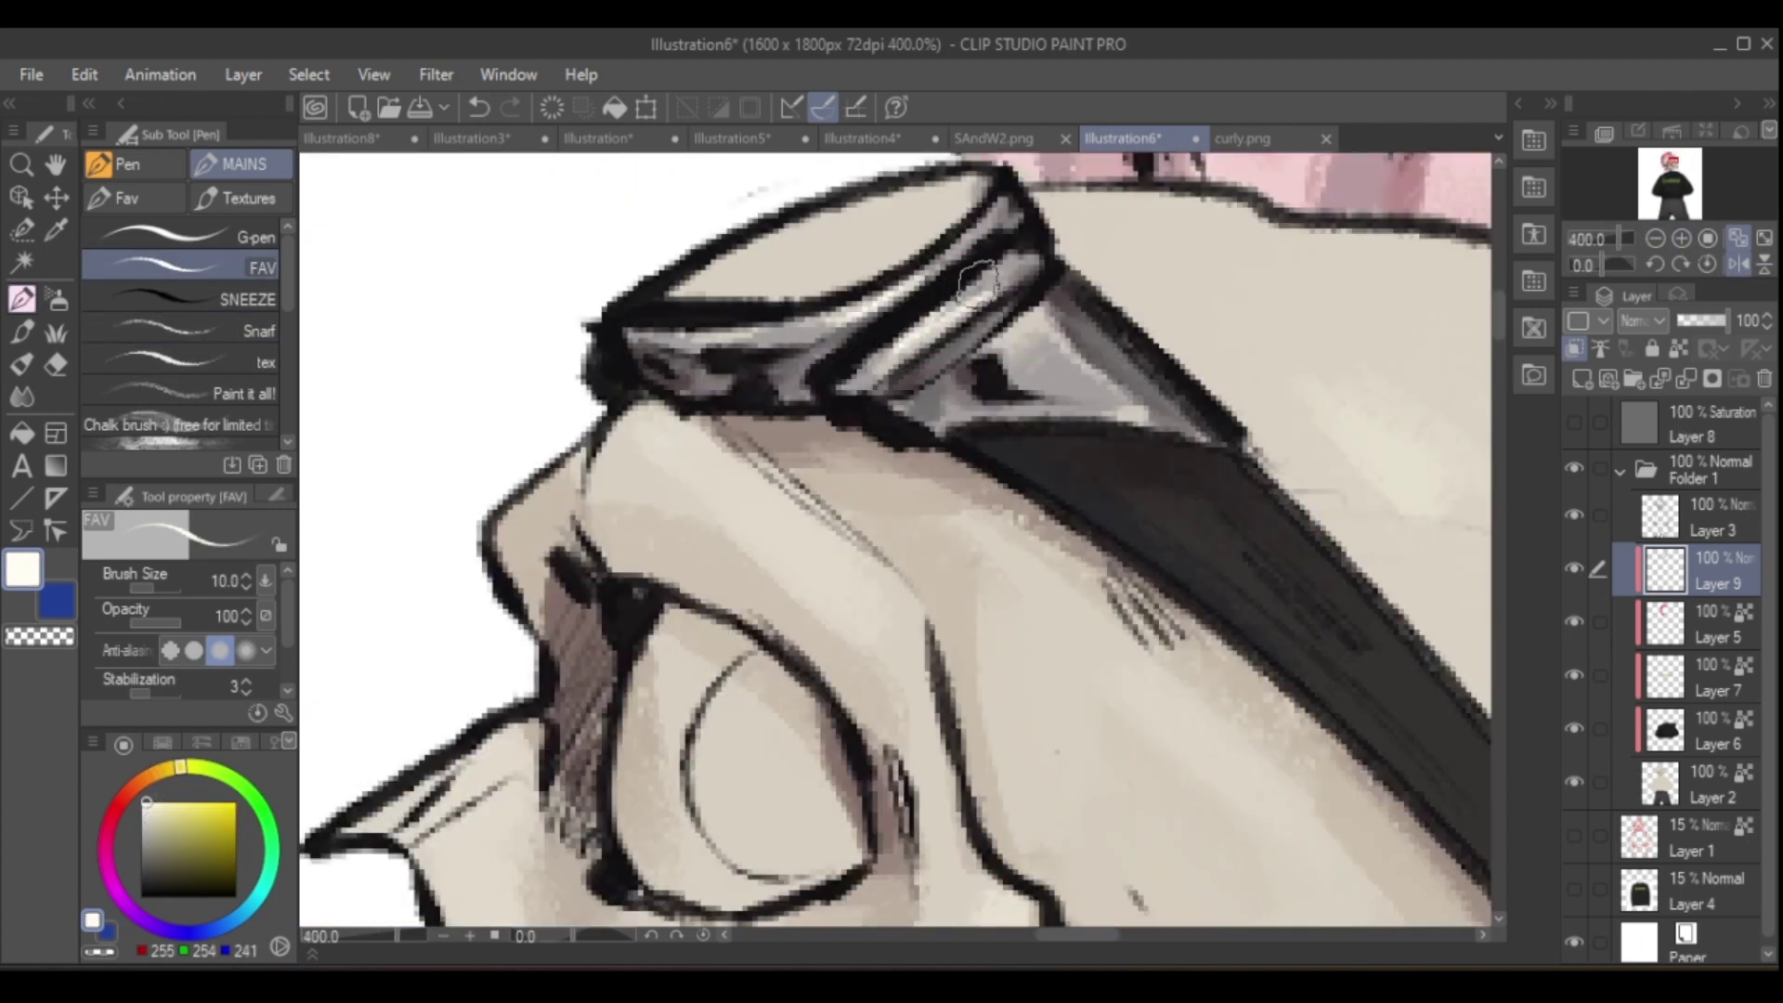
{"action": "left_click", "coordinate": [905, 381], "text": "alt"}
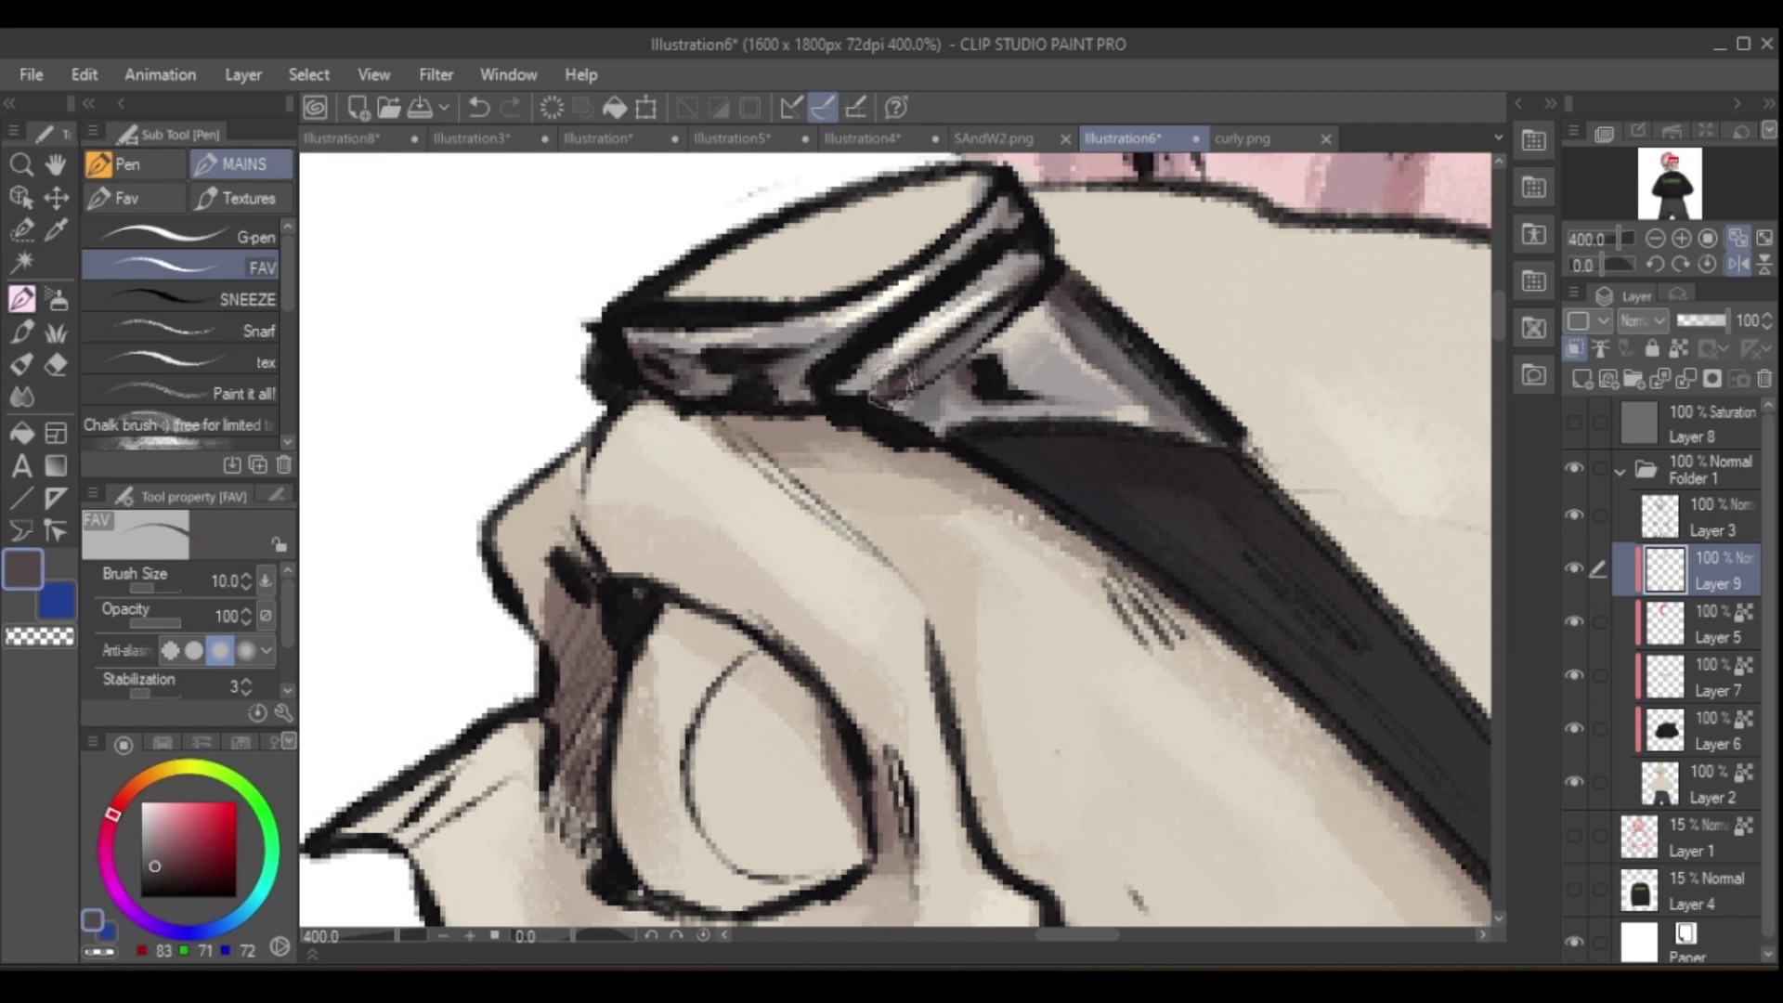
{"action": "scroll", "coordinate": [1070, 450], "scroll_direction": "down", "scroll_amount": 3}
{"action": "left_click", "coordinate": [1070, 450], "text": "alt"}
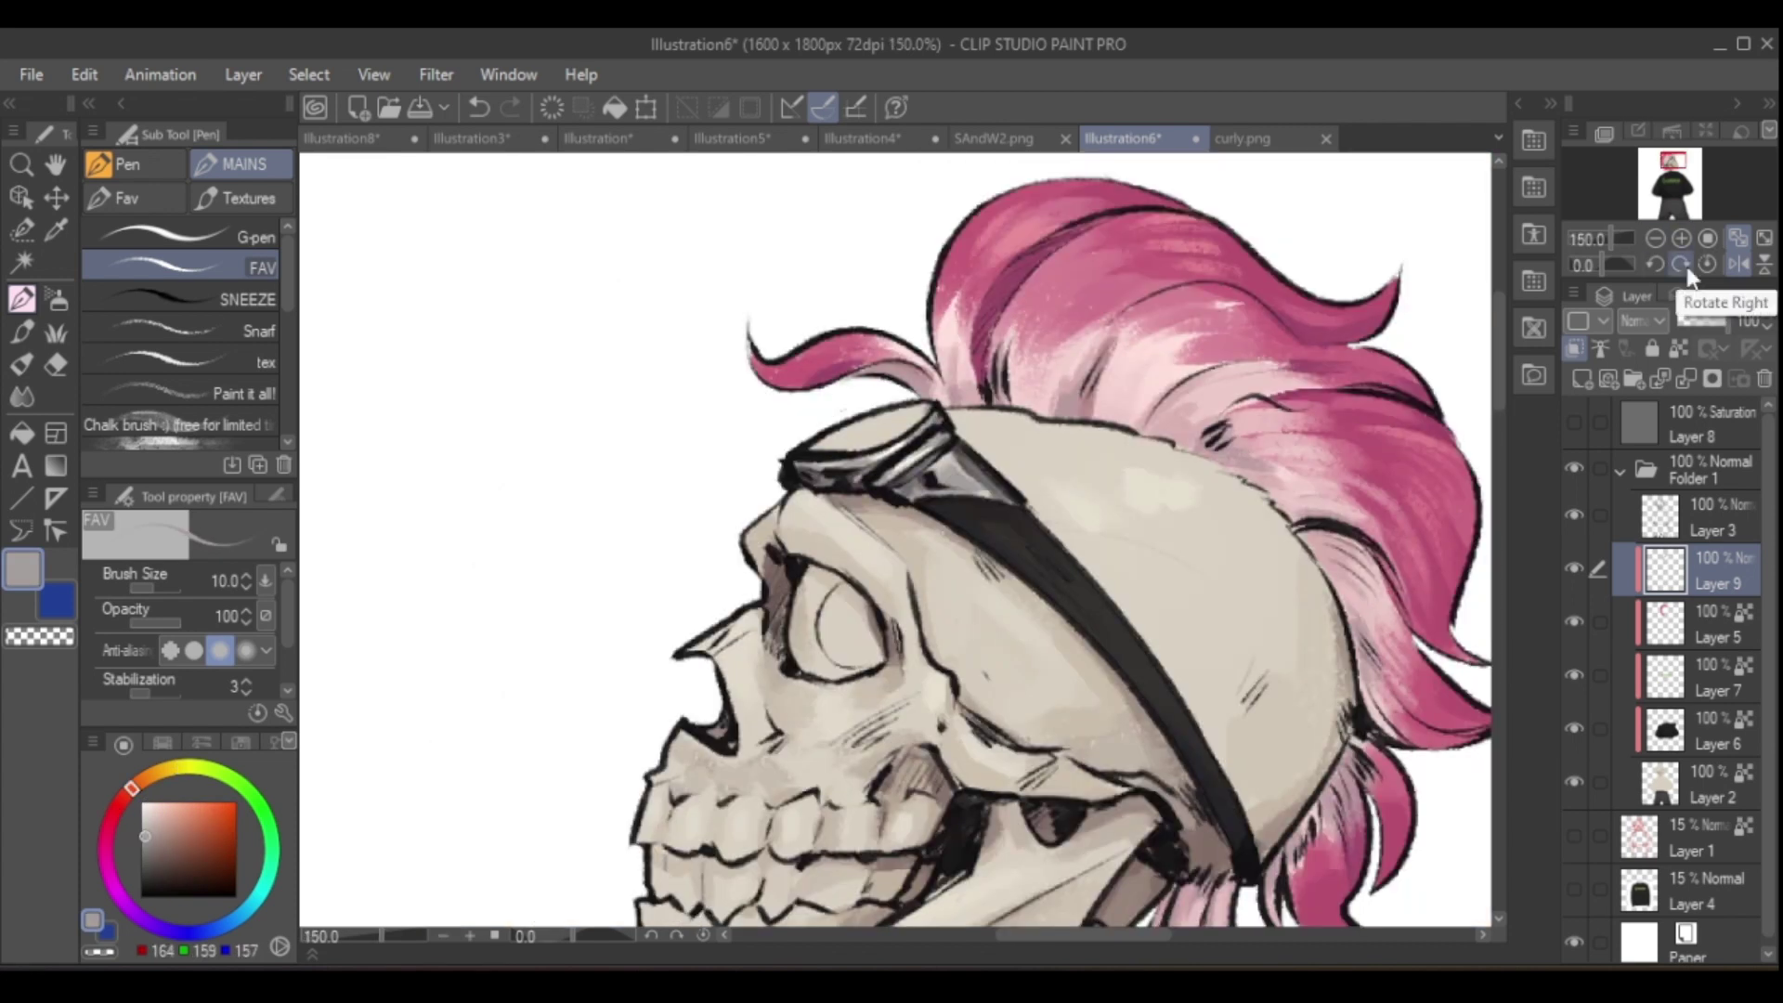
- Sample the lens green from the curly.png reference and fill the goggles' lens with it on Layer 9
{"action": "left_click", "coordinate": [1241, 137]}
{"action": "key", "text": "w"}
{"action": "left_click", "coordinate": [935, 597], "text": "alt"}
{"action": "left_click", "coordinate": [1121, 137]}
{"action": "left_click", "coordinate": [873, 429]}
{"action": "key", "text": "alt+Delete"}
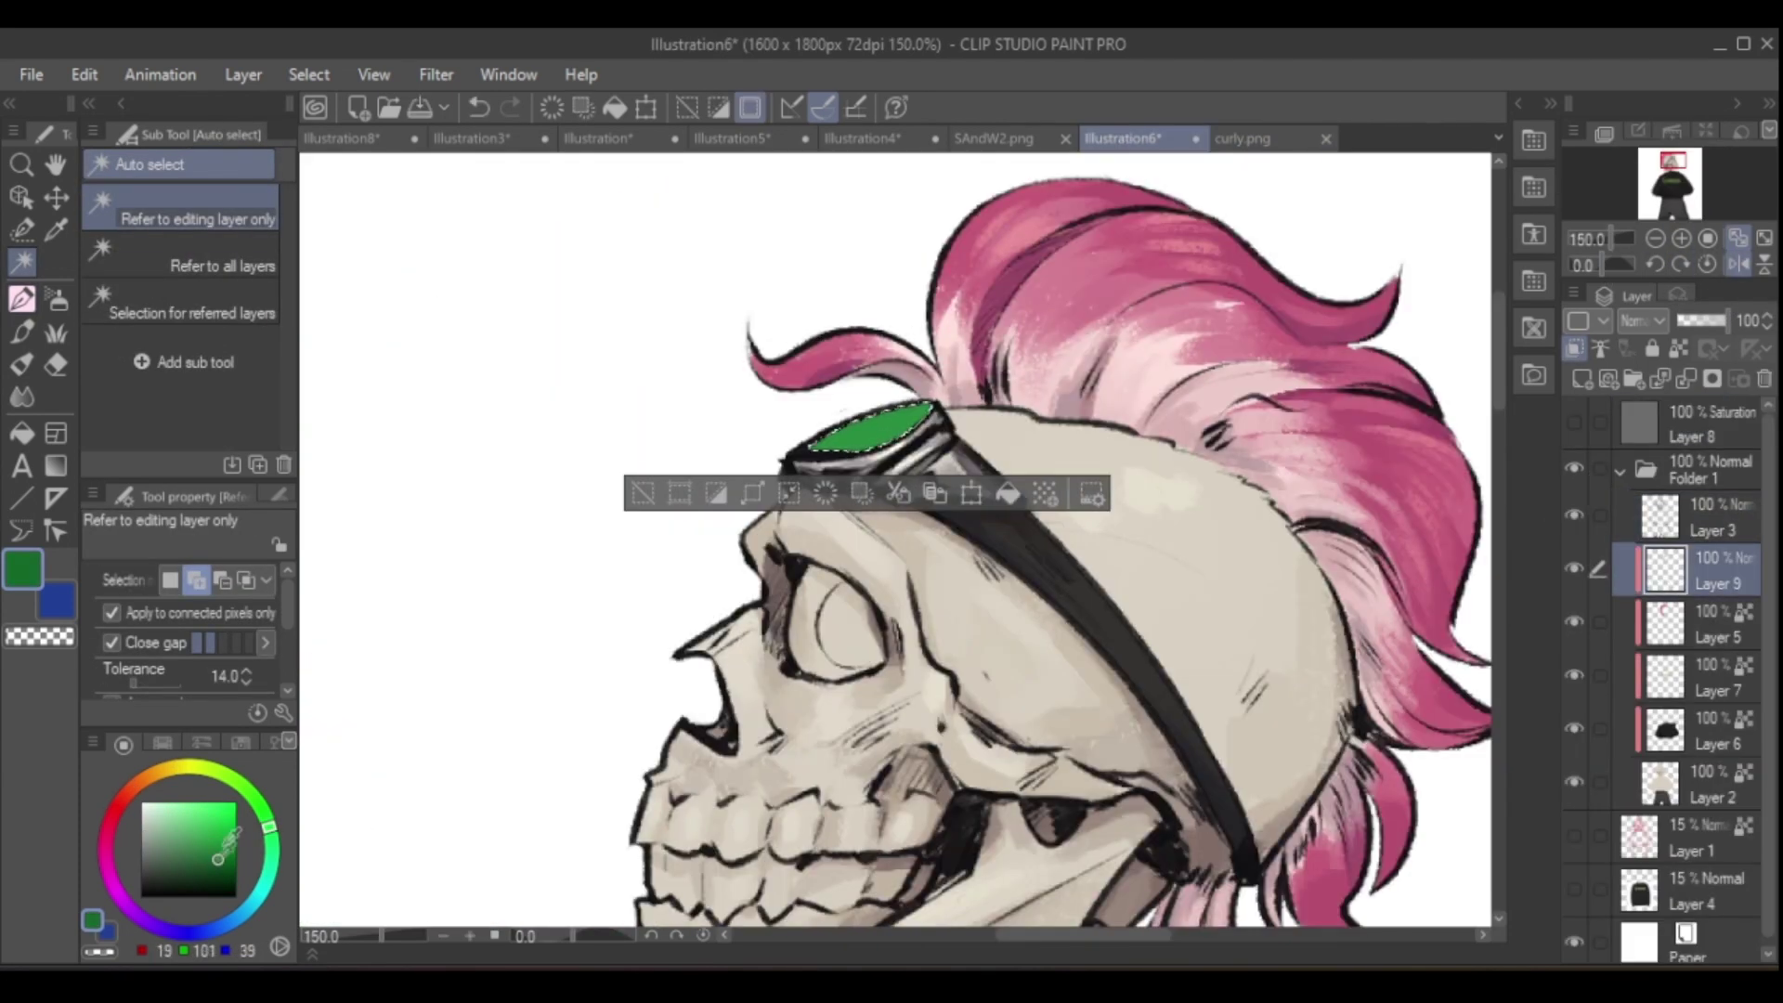
- Shade the goggles' lens with darker and lighter greens using the Snarf brush at size 6, checking it in greyscale and mirrored view
{"action": "key", "text": "p"}
{"action": "left_click", "coordinate": [177, 331]}
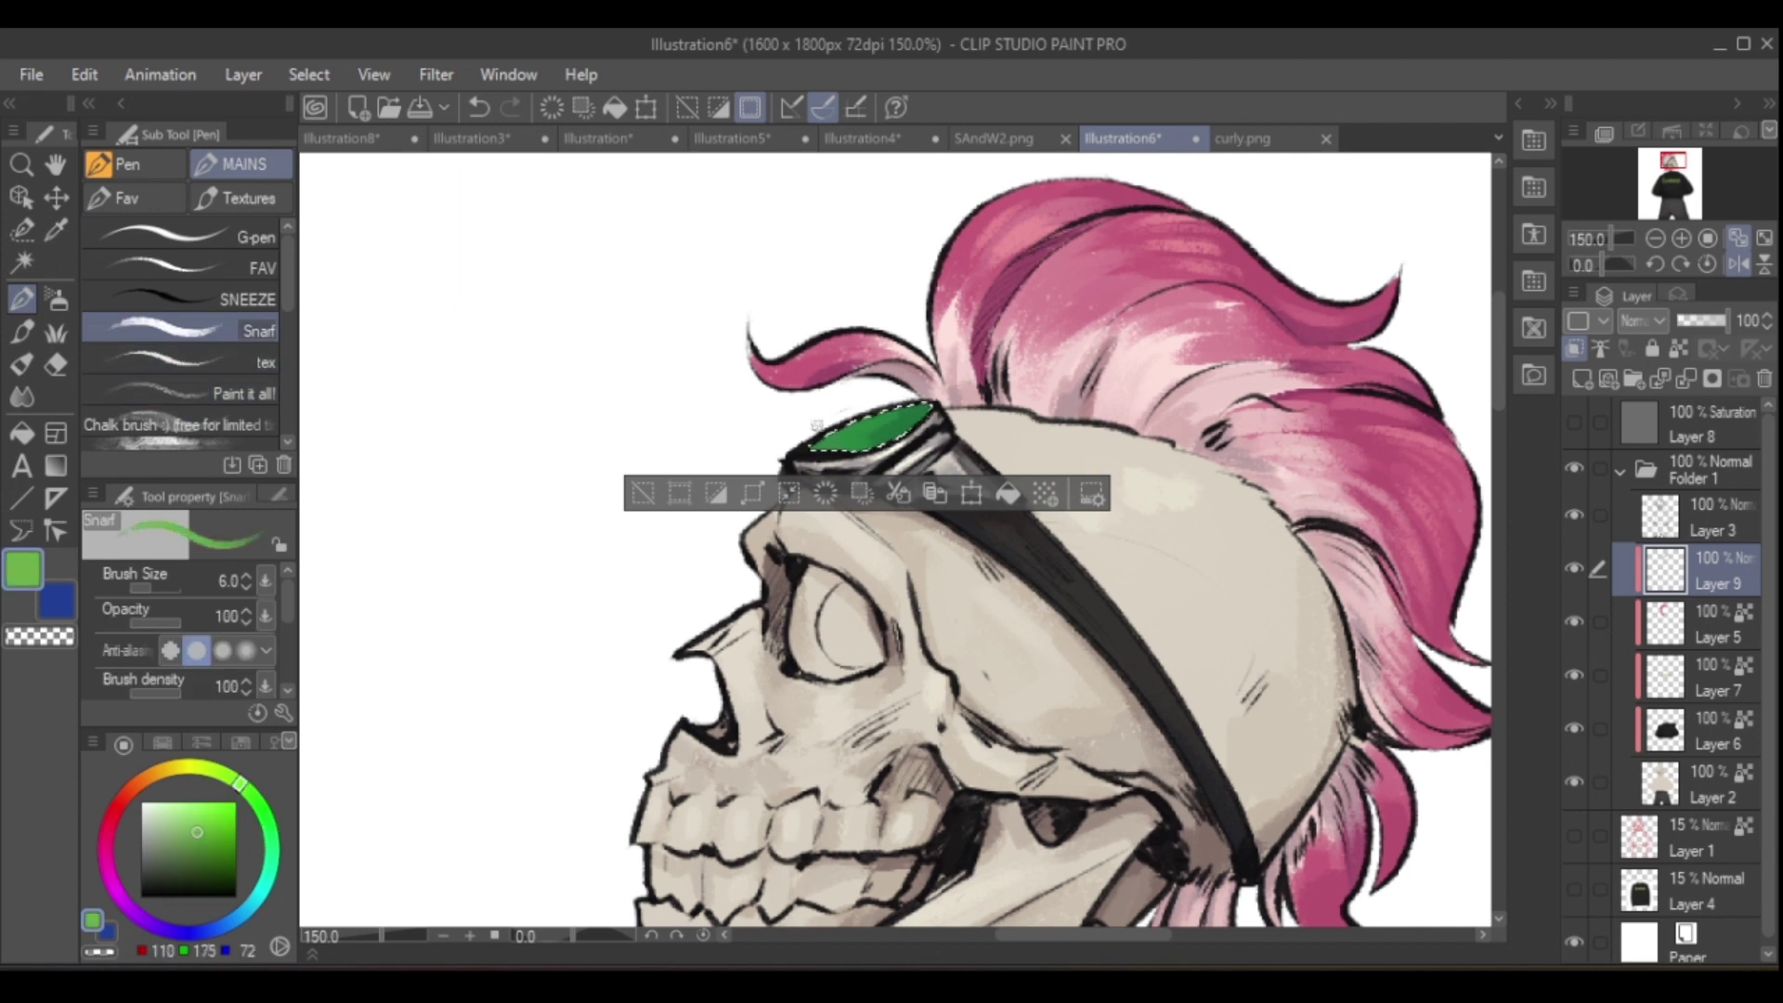
{"action": "left_click", "coordinate": [1575, 425]}
{"action": "left_click", "coordinate": [1575, 425]}
{"action": "key", "text": "h"}
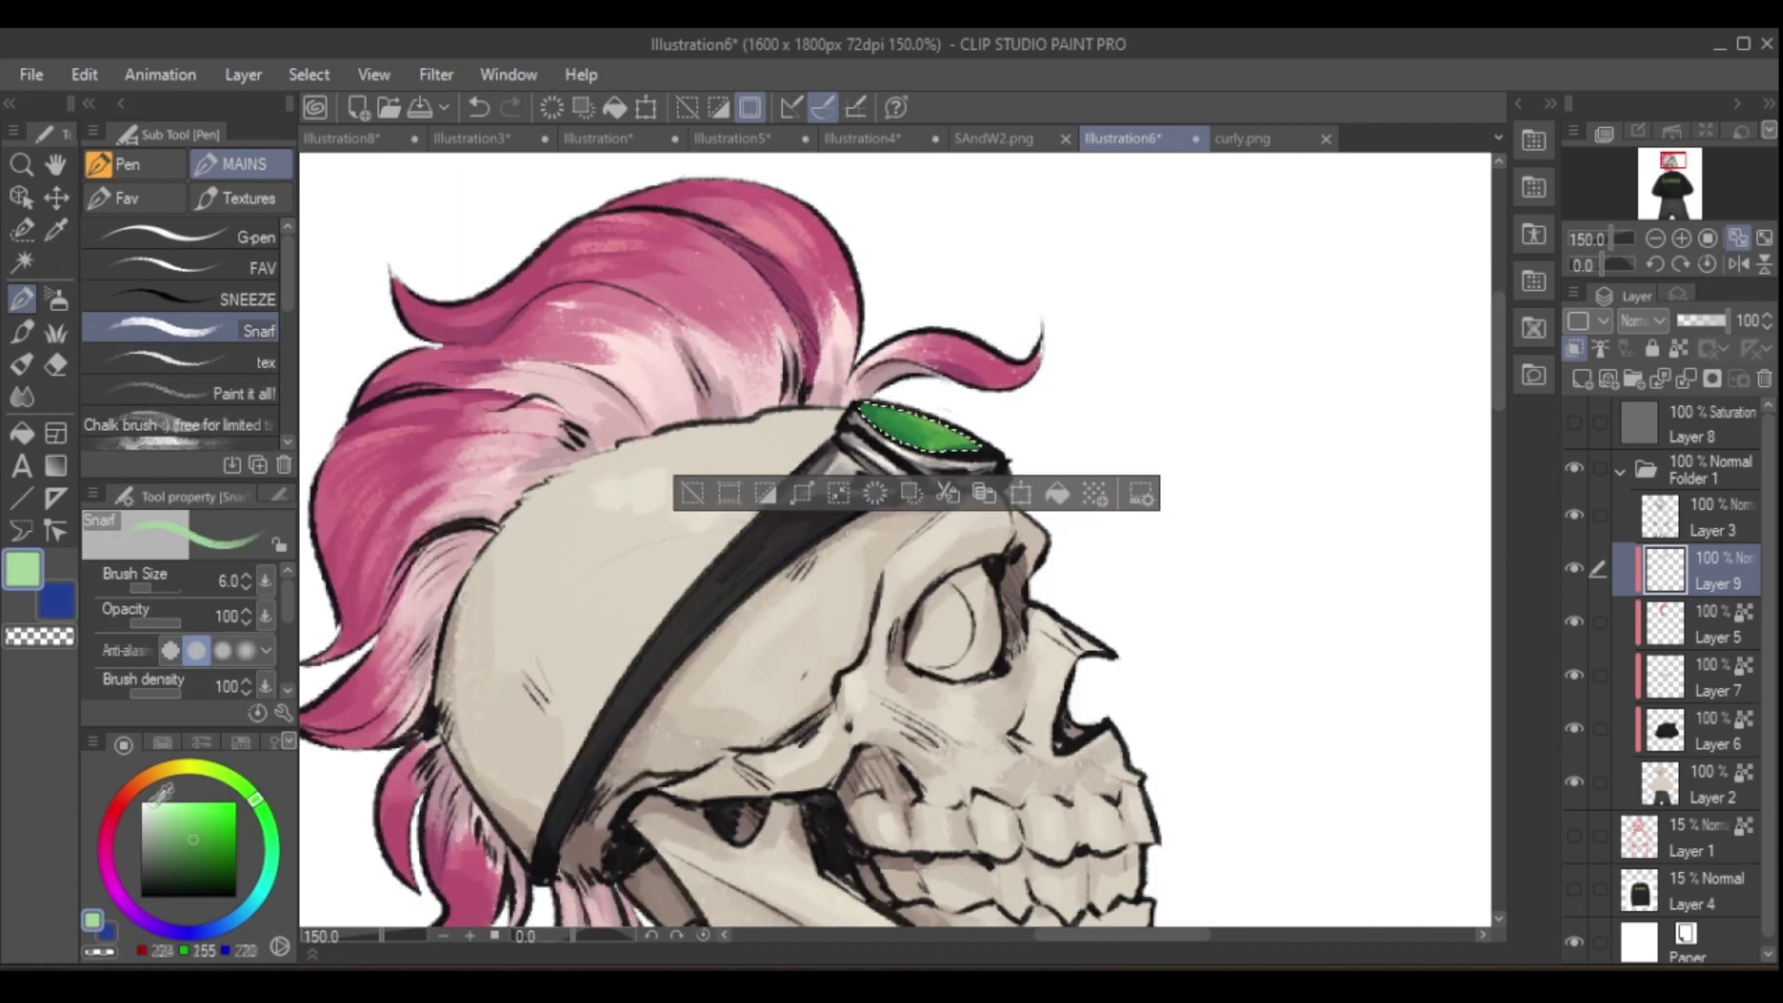
- Paint cream highlights on the green lens with the FAV brush at size 10 and clear the selection
{"action": "left_click", "coordinate": [177, 268]}
{"action": "key", "text": "h"}
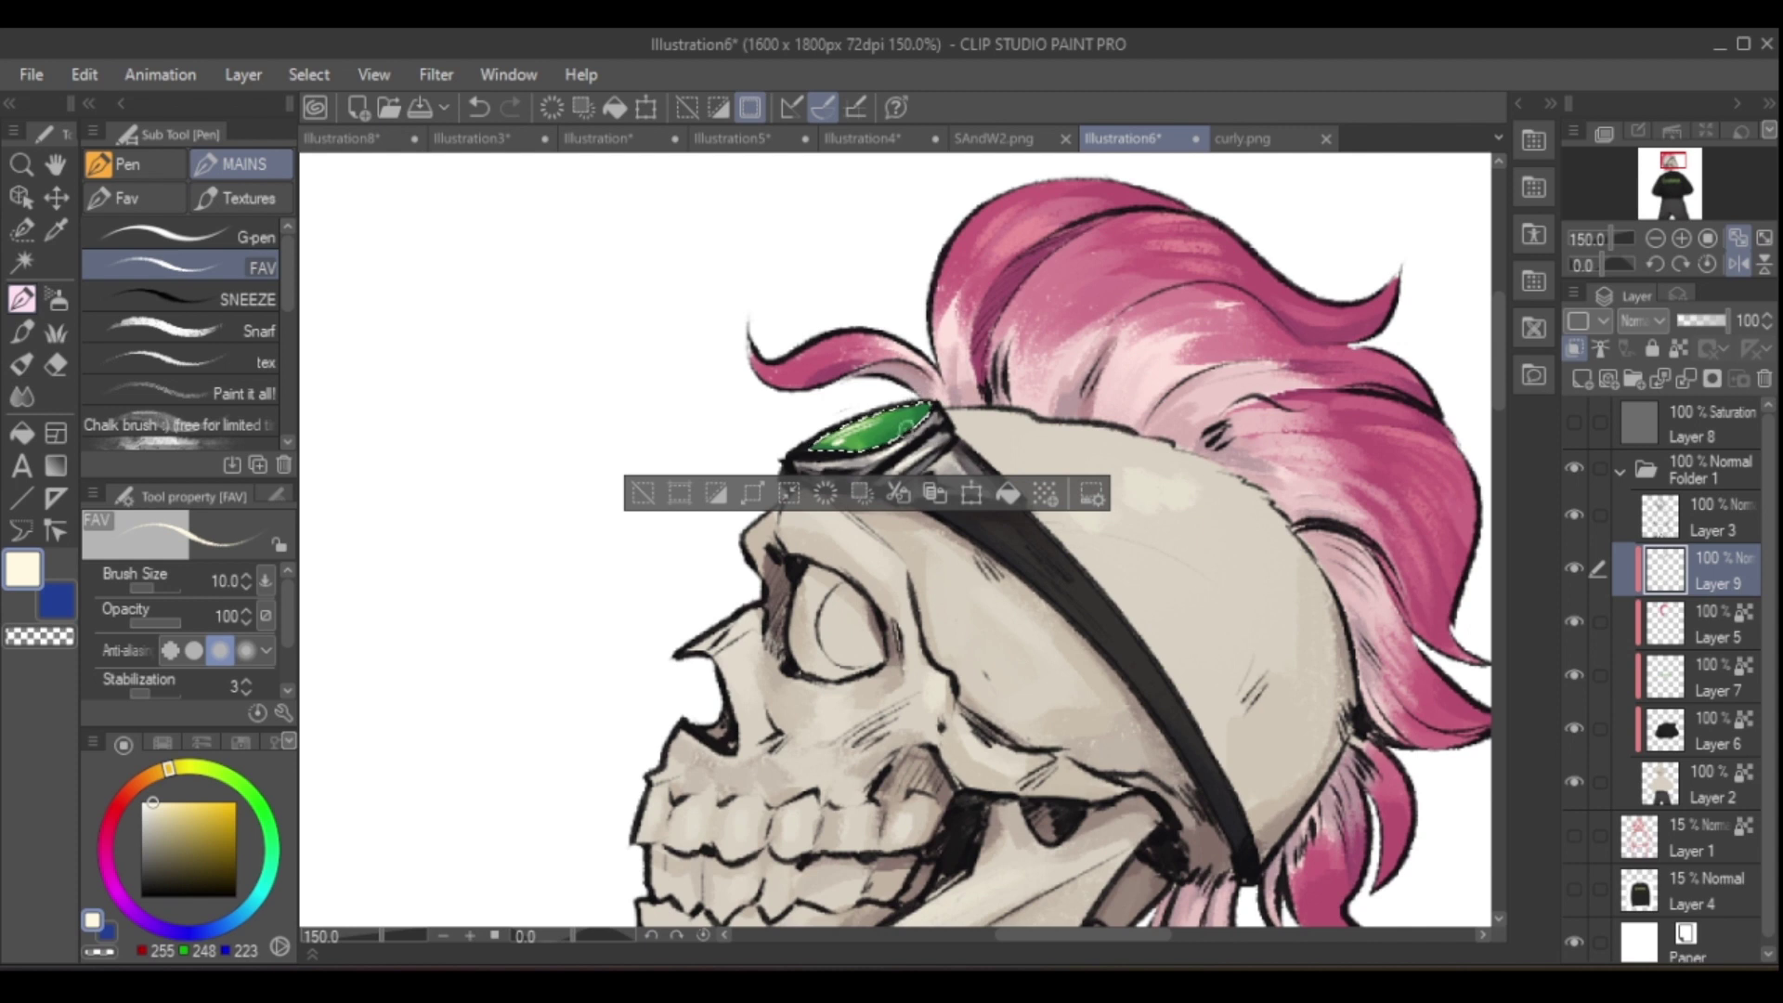
{"action": "left_click", "coordinate": [884, 429], "text": "alt"}
{"action": "key", "text": "ctrl+d"}
- Select the skull's eye socket from Layer 3's lines and colour it dark grey on a new clipped Layer 10, using the Noise airbrush at size 25
{"action": "left_click_drag", "start_coordinate": [1499, 353], "coordinate": [1499, 449]}
{"action": "key", "text": "alt+bracketright"}
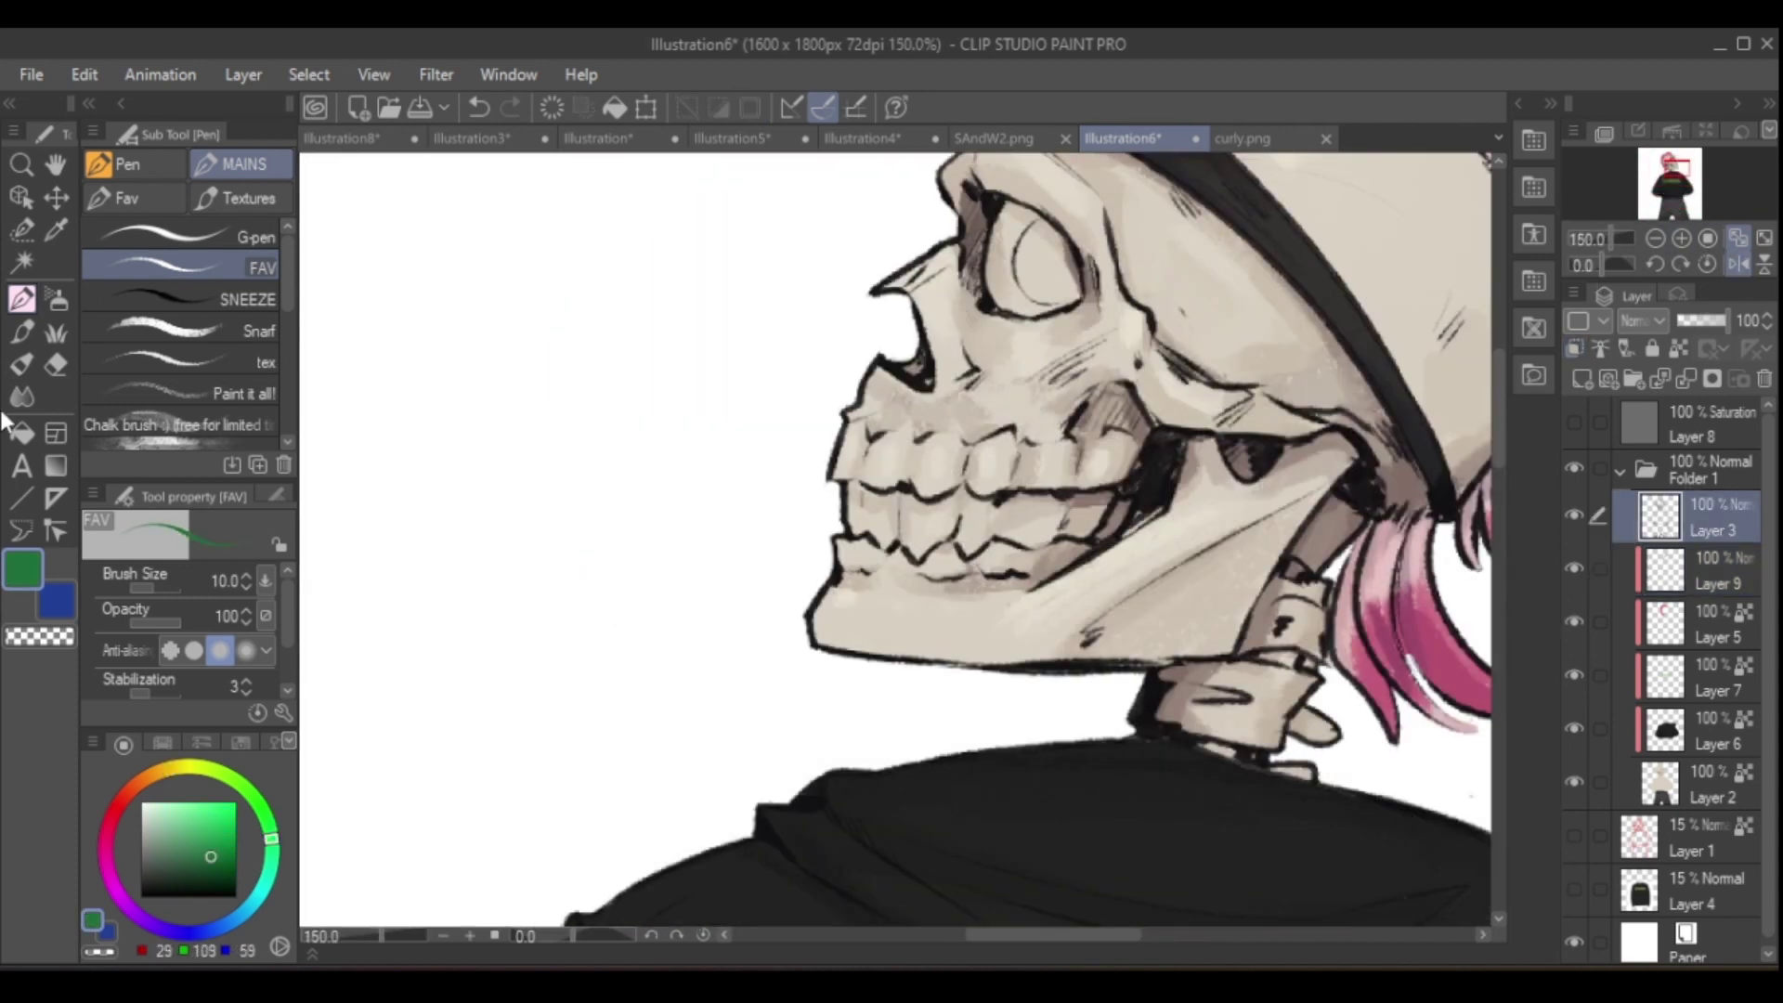
{"action": "key", "text": "w"}
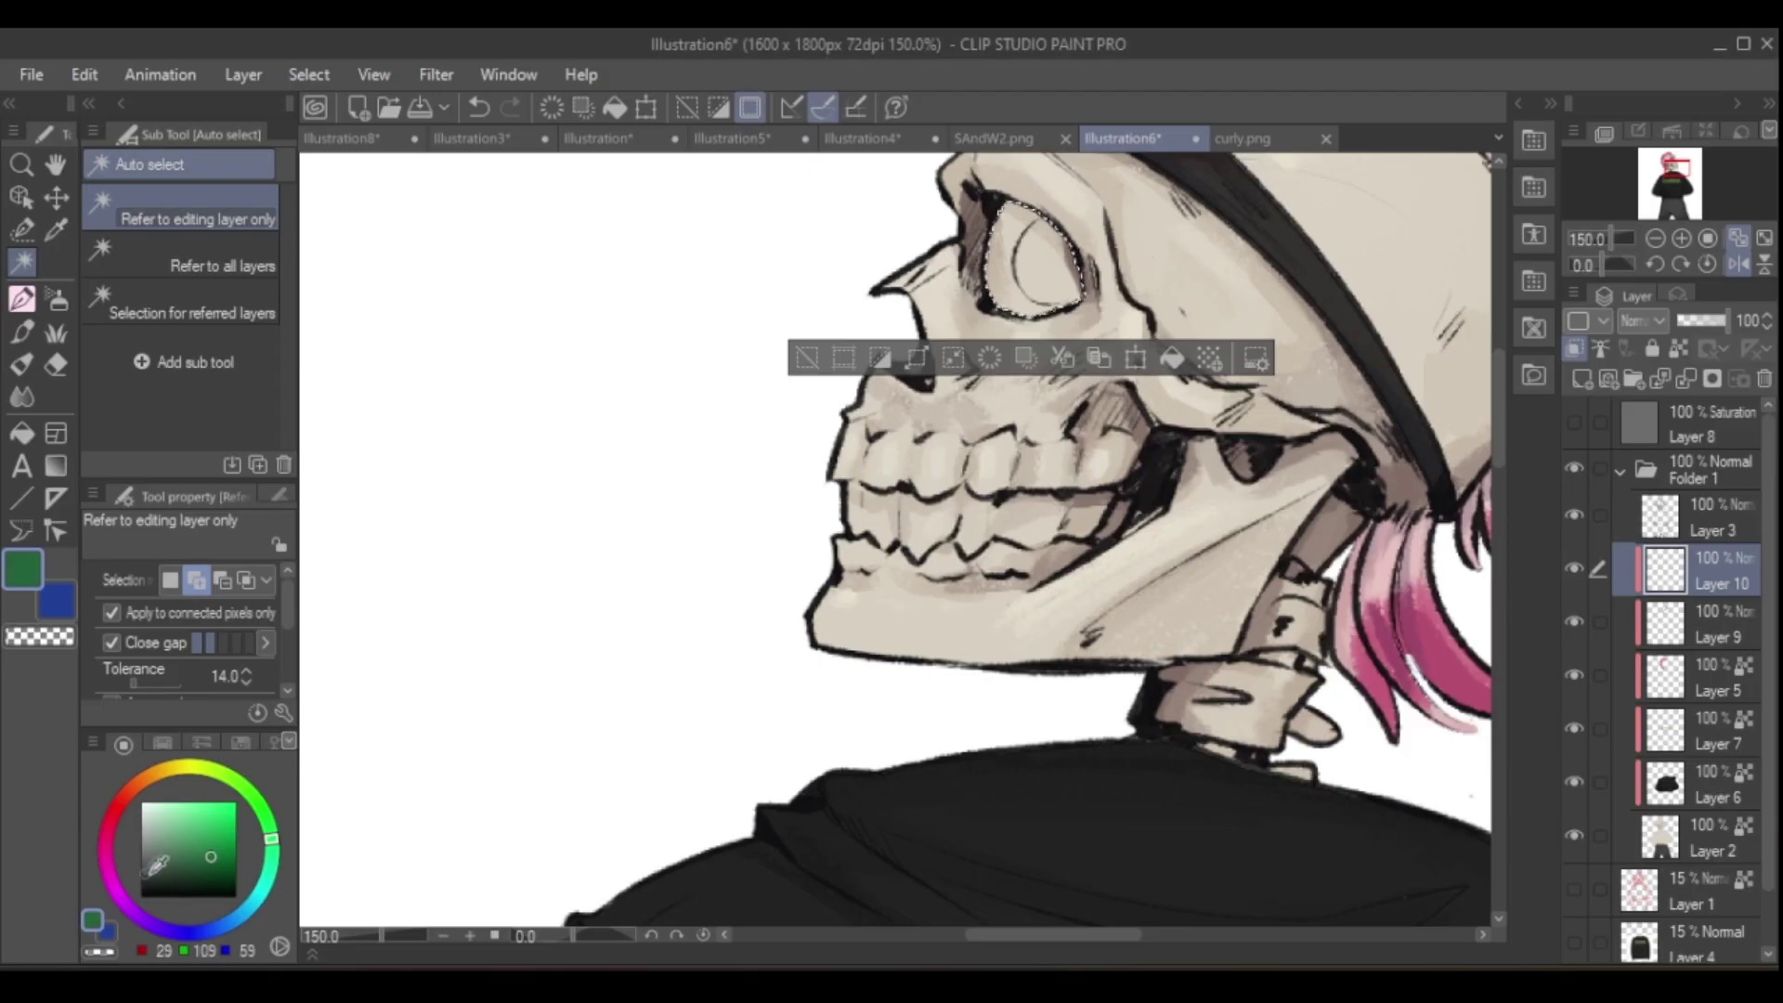
{"action": "left_click", "coordinate": [1031, 260]}
{"action": "key", "text": "b"}
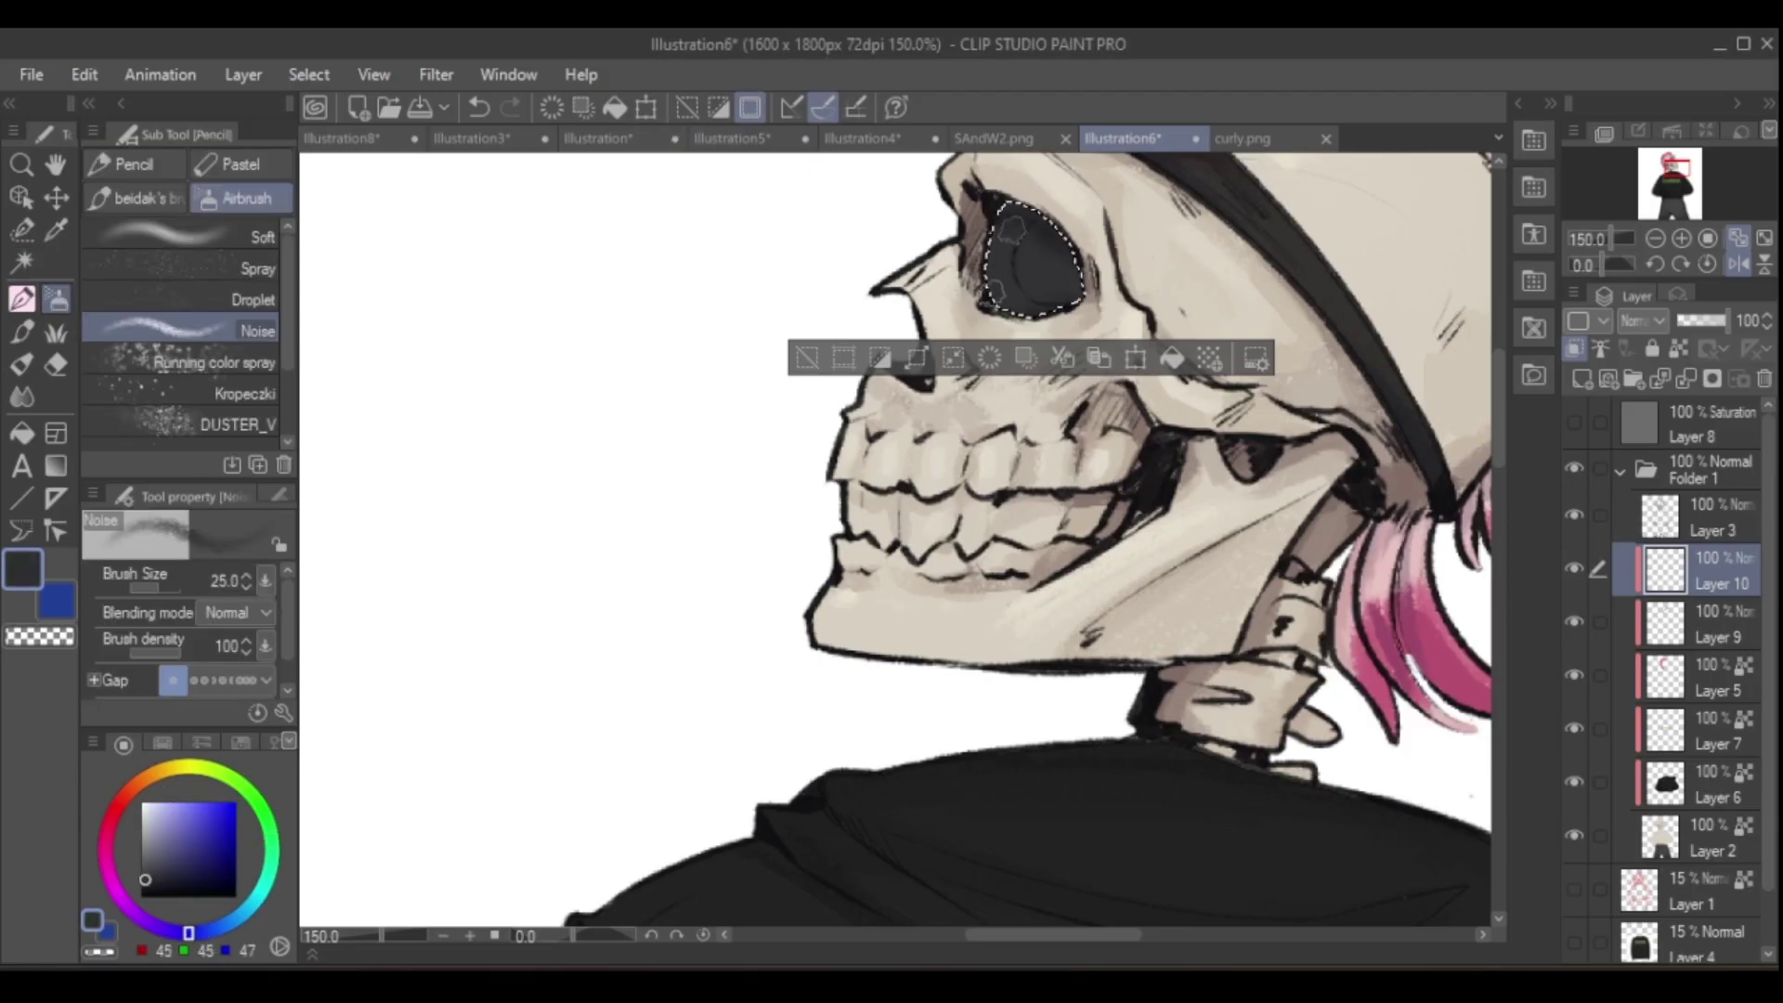
- Shade the inside of the eye socket with dark blue-greys using the Snarf brush at sizes 6 and 7
{"action": "key", "text": "p"}
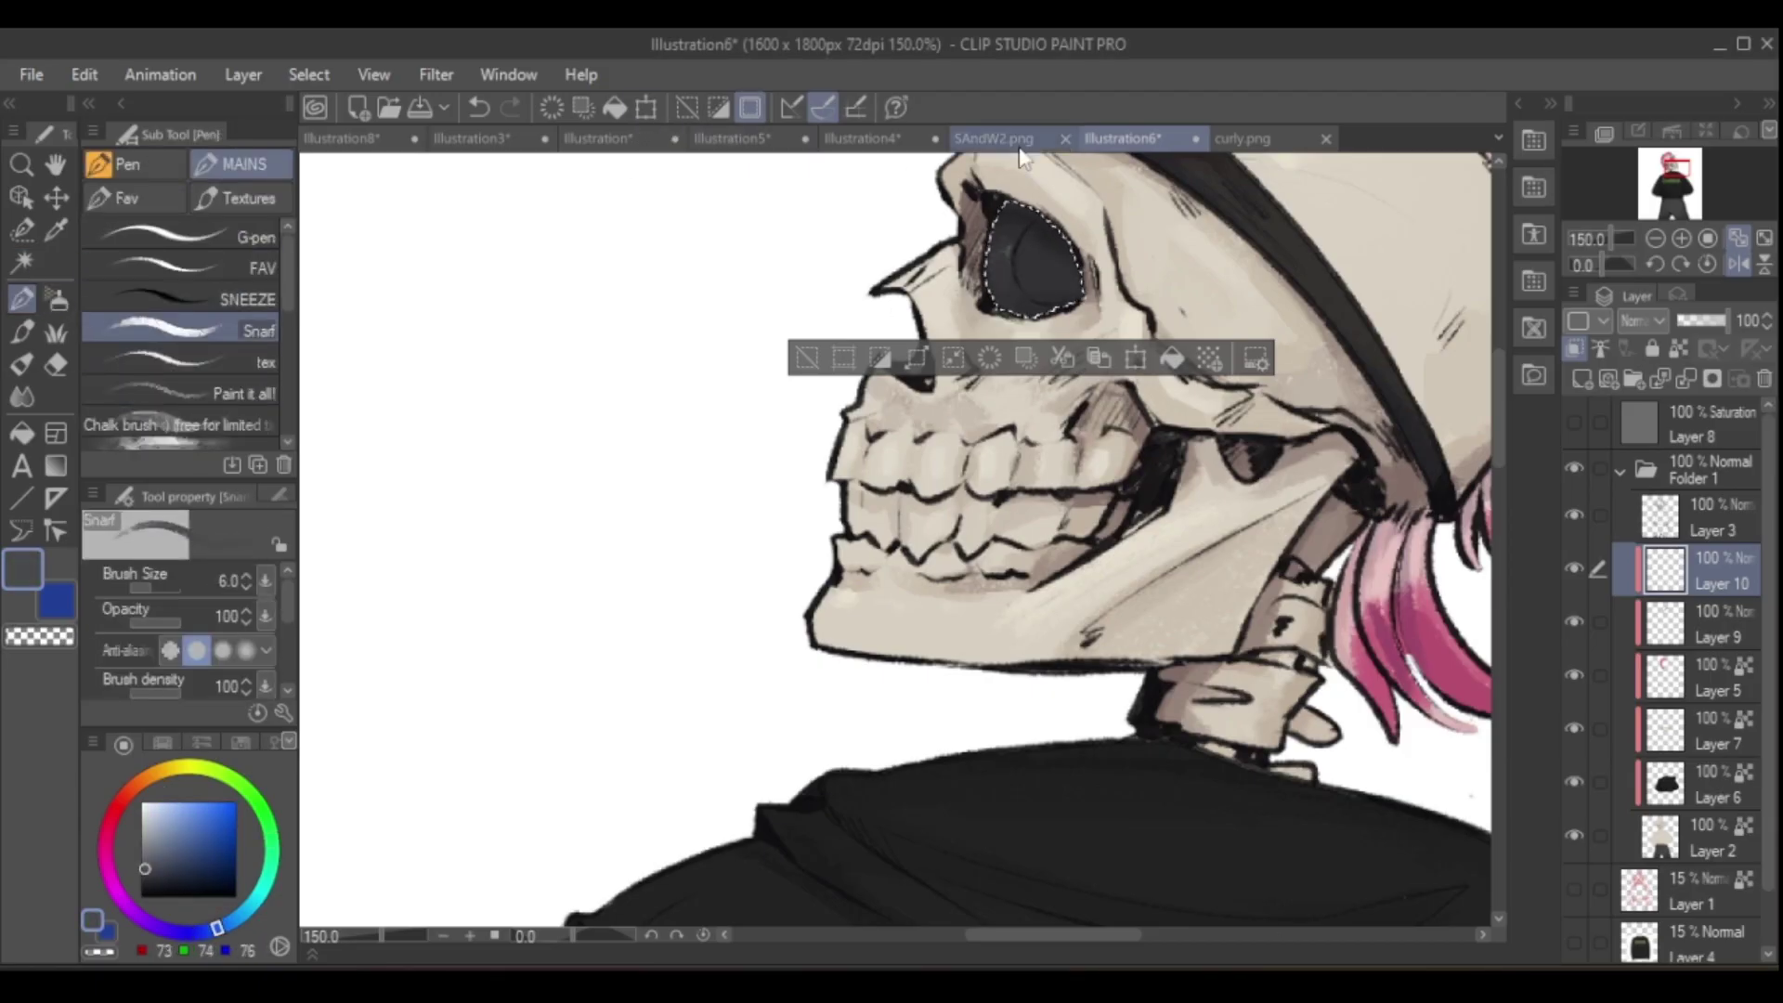
{"action": "key", "text": "h"}
{"action": "key", "text": "bracketright"}
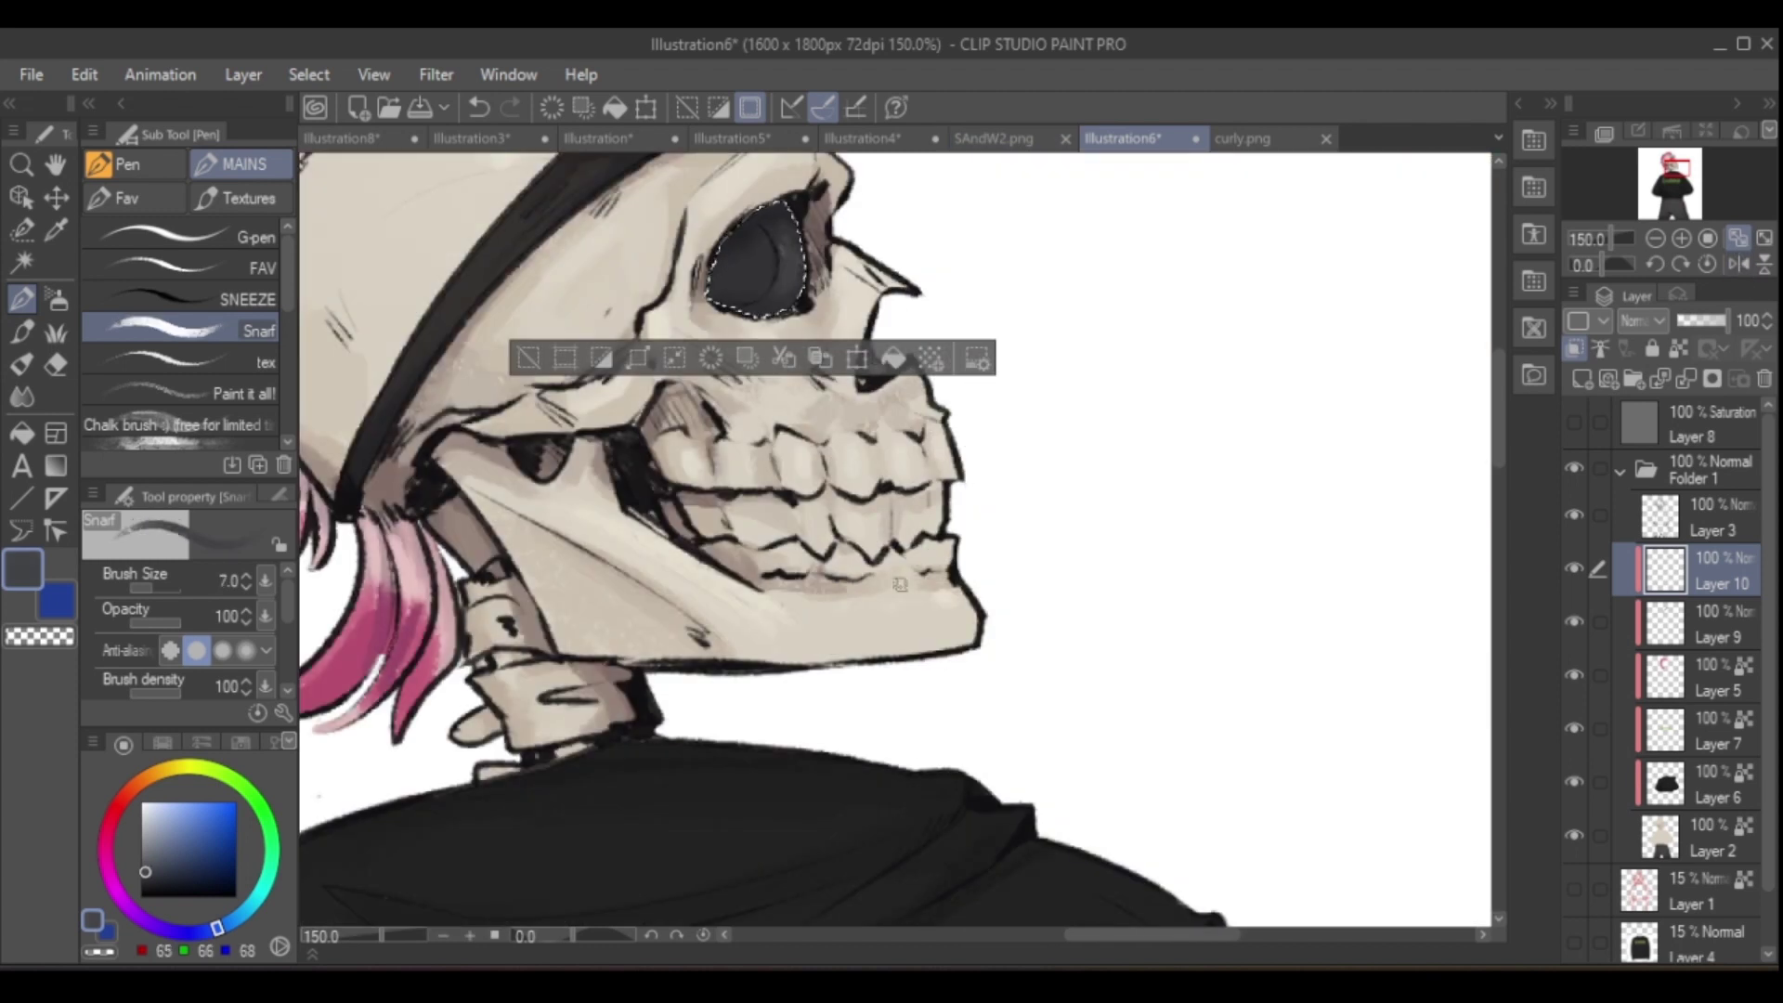
{"action": "left_click", "coordinate": [762, 229], "text": "alt"}
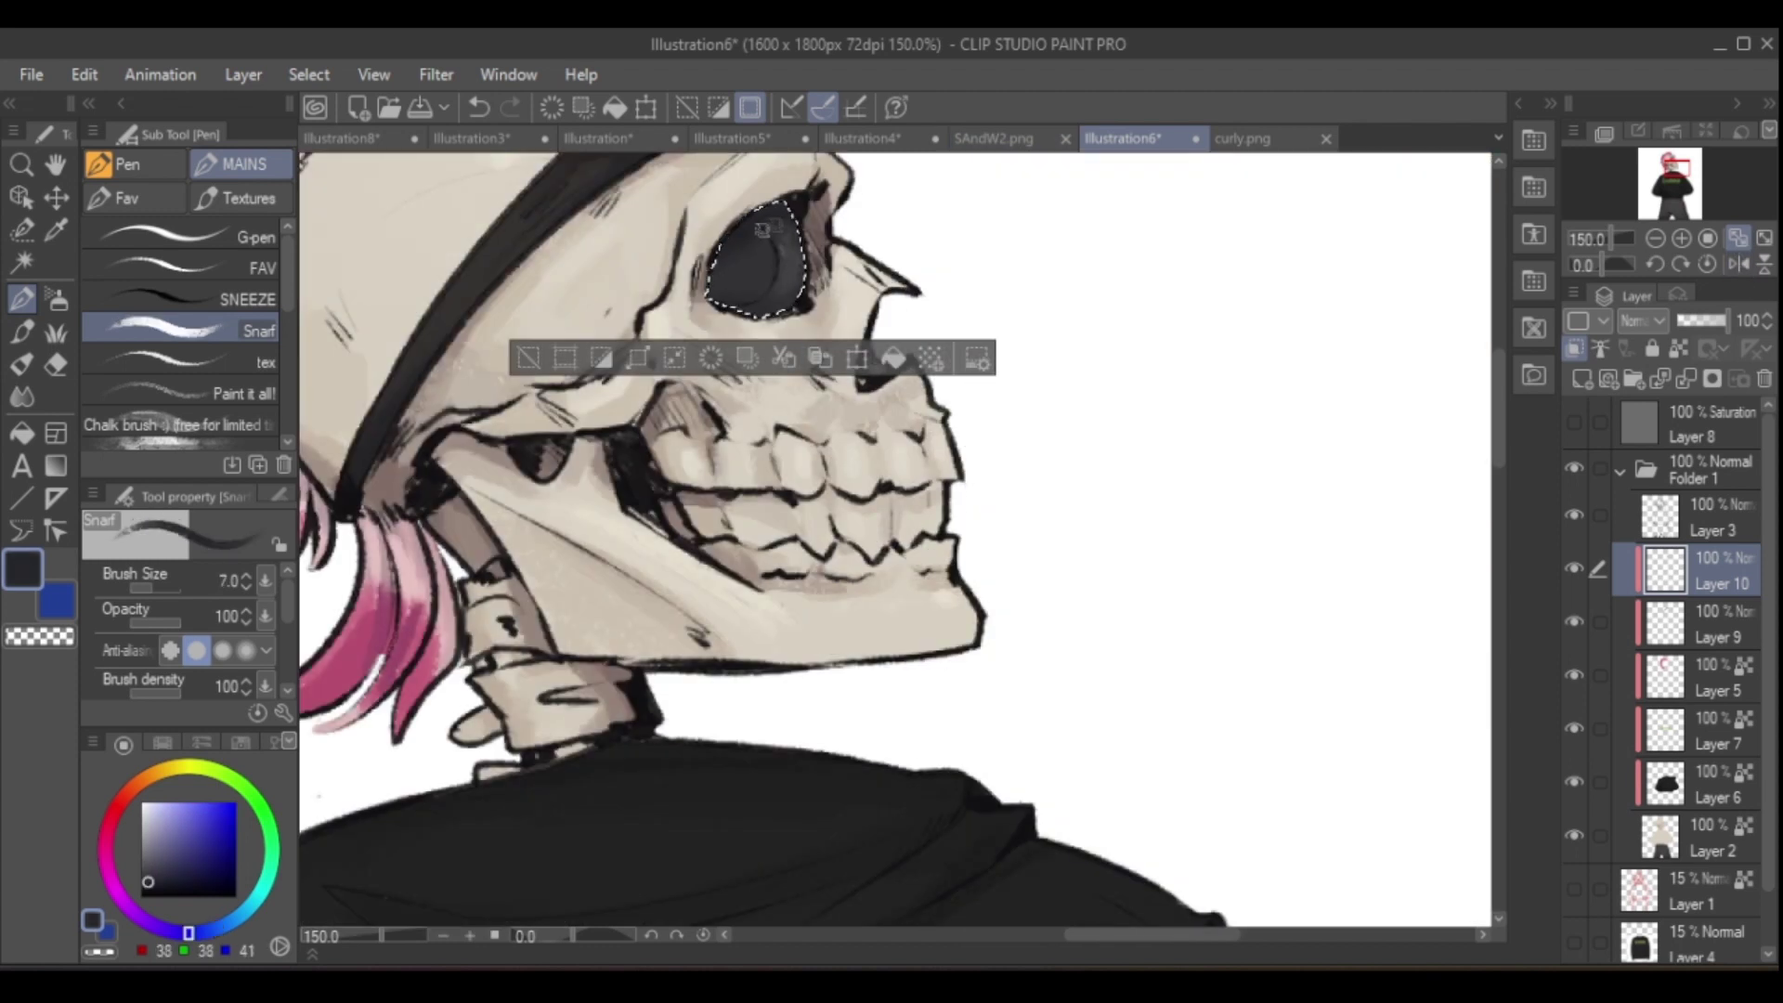
{"action": "left_click", "coordinate": [840, 411], "text": "alt"}
- Check the curly.png reference, select the pupil shape from Layer 3's lines, and fill it with pale pink on Layer 10
{"action": "left_click", "coordinate": [1250, 139]}
{"action": "left_click", "coordinate": [1124, 137]}
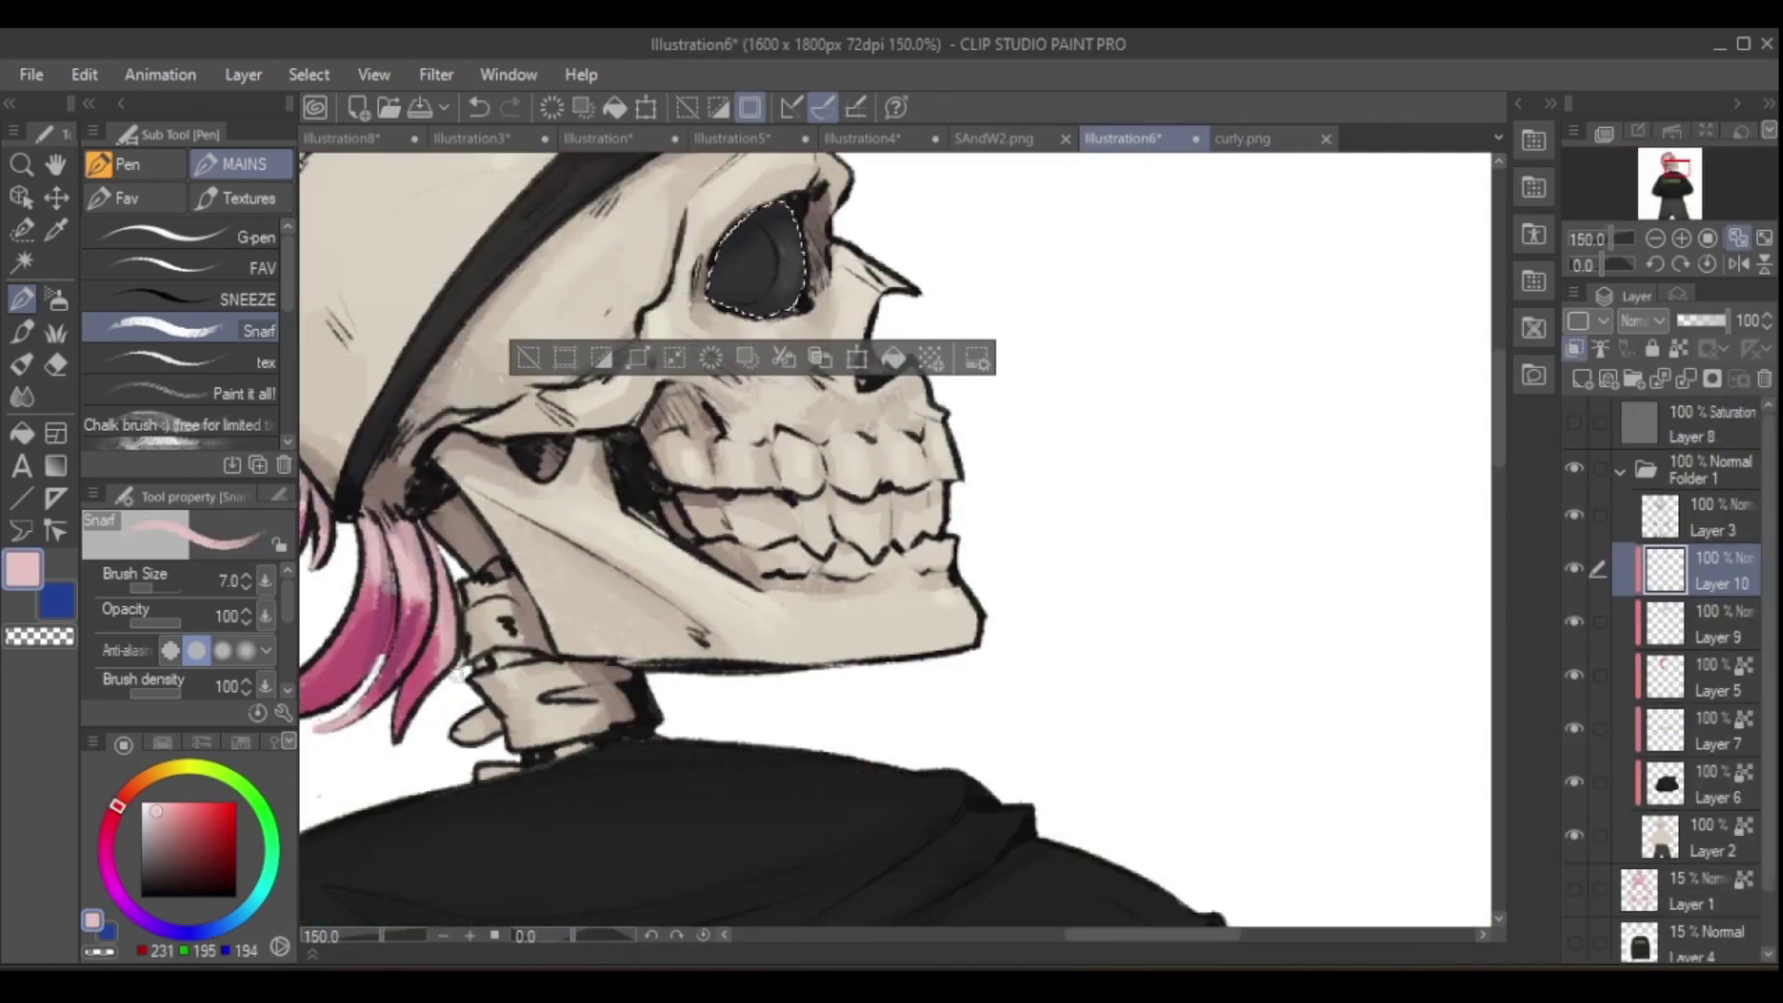
{"action": "left_click", "coordinate": [1713, 516]}
{"action": "key", "text": "w"}
{"action": "left_click", "coordinate": [1665, 571]}
{"action": "left_click", "coordinate": [879, 349]}
- Shade the pink pupil with a darker dusty pink using the Noise airbrush at size 25 and the Snarf brush at size 17
{"action": "key", "text": "p"}
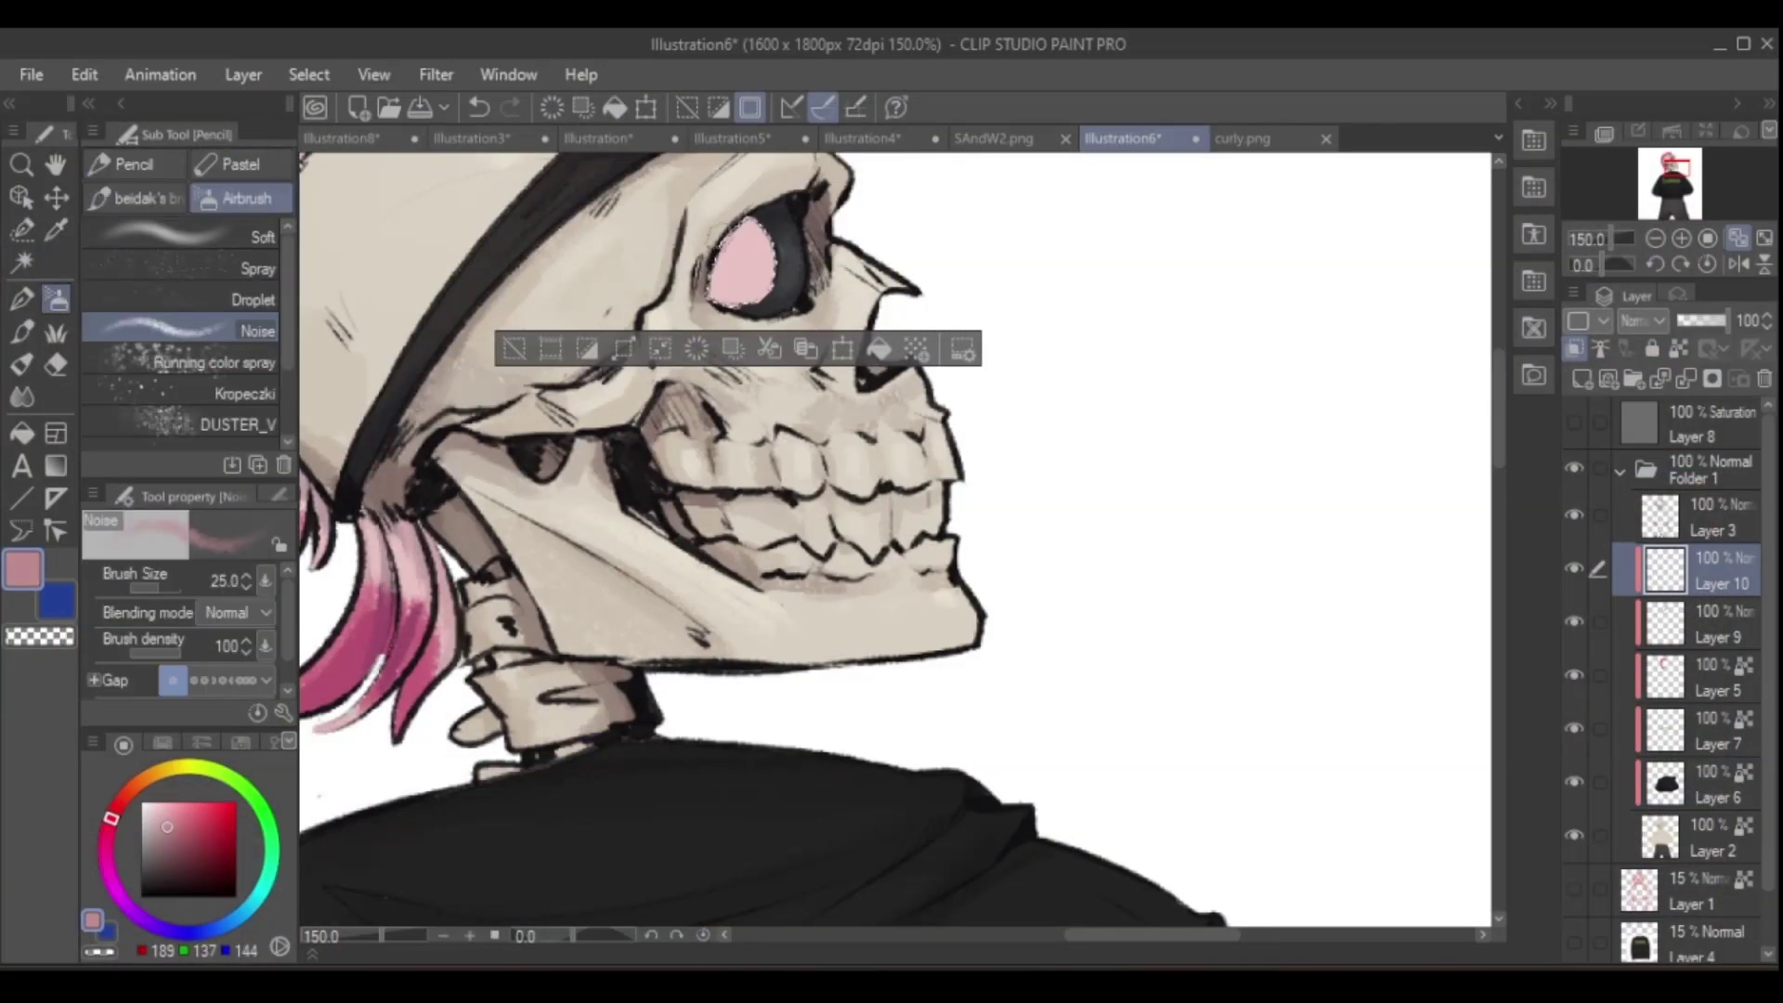
{"action": "key", "text": "bracketleft"}
{"action": "key", "text": "bracketleft"}
{"action": "key", "text": "bracketleft"}
{"action": "key", "text": "bracketleft"}
{"action": "key", "text": "bracketleft"}
{"action": "key", "text": "bracketleft"}
{"action": "key", "text": "bracketleft"}
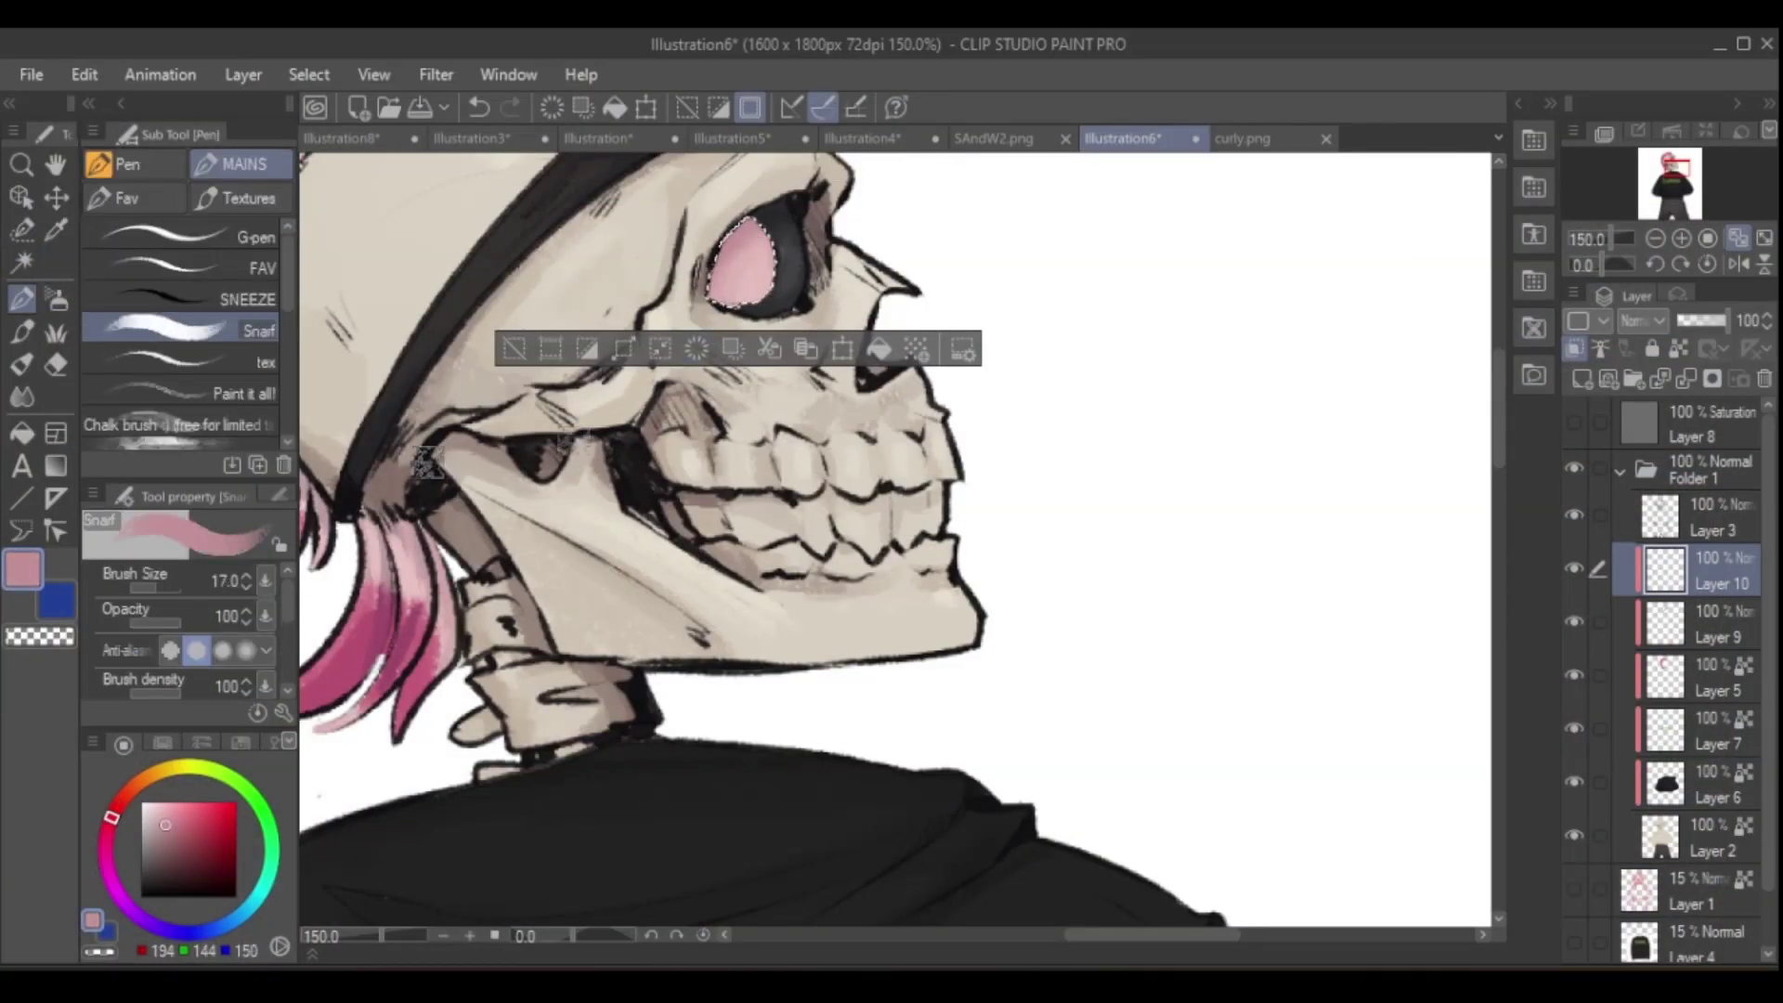
- Refine the pink pupil's shading on Layer 10 with light and dusty pinks using the Snarf brush at size 6
{"action": "key", "text": "h"}
{"action": "scroll", "coordinate": [753, 505], "scroll_direction": "up", "scroll_amount": 4}
{"action": "scroll", "coordinate": [752, 504], "scroll_direction": "down", "scroll_amount": 3}
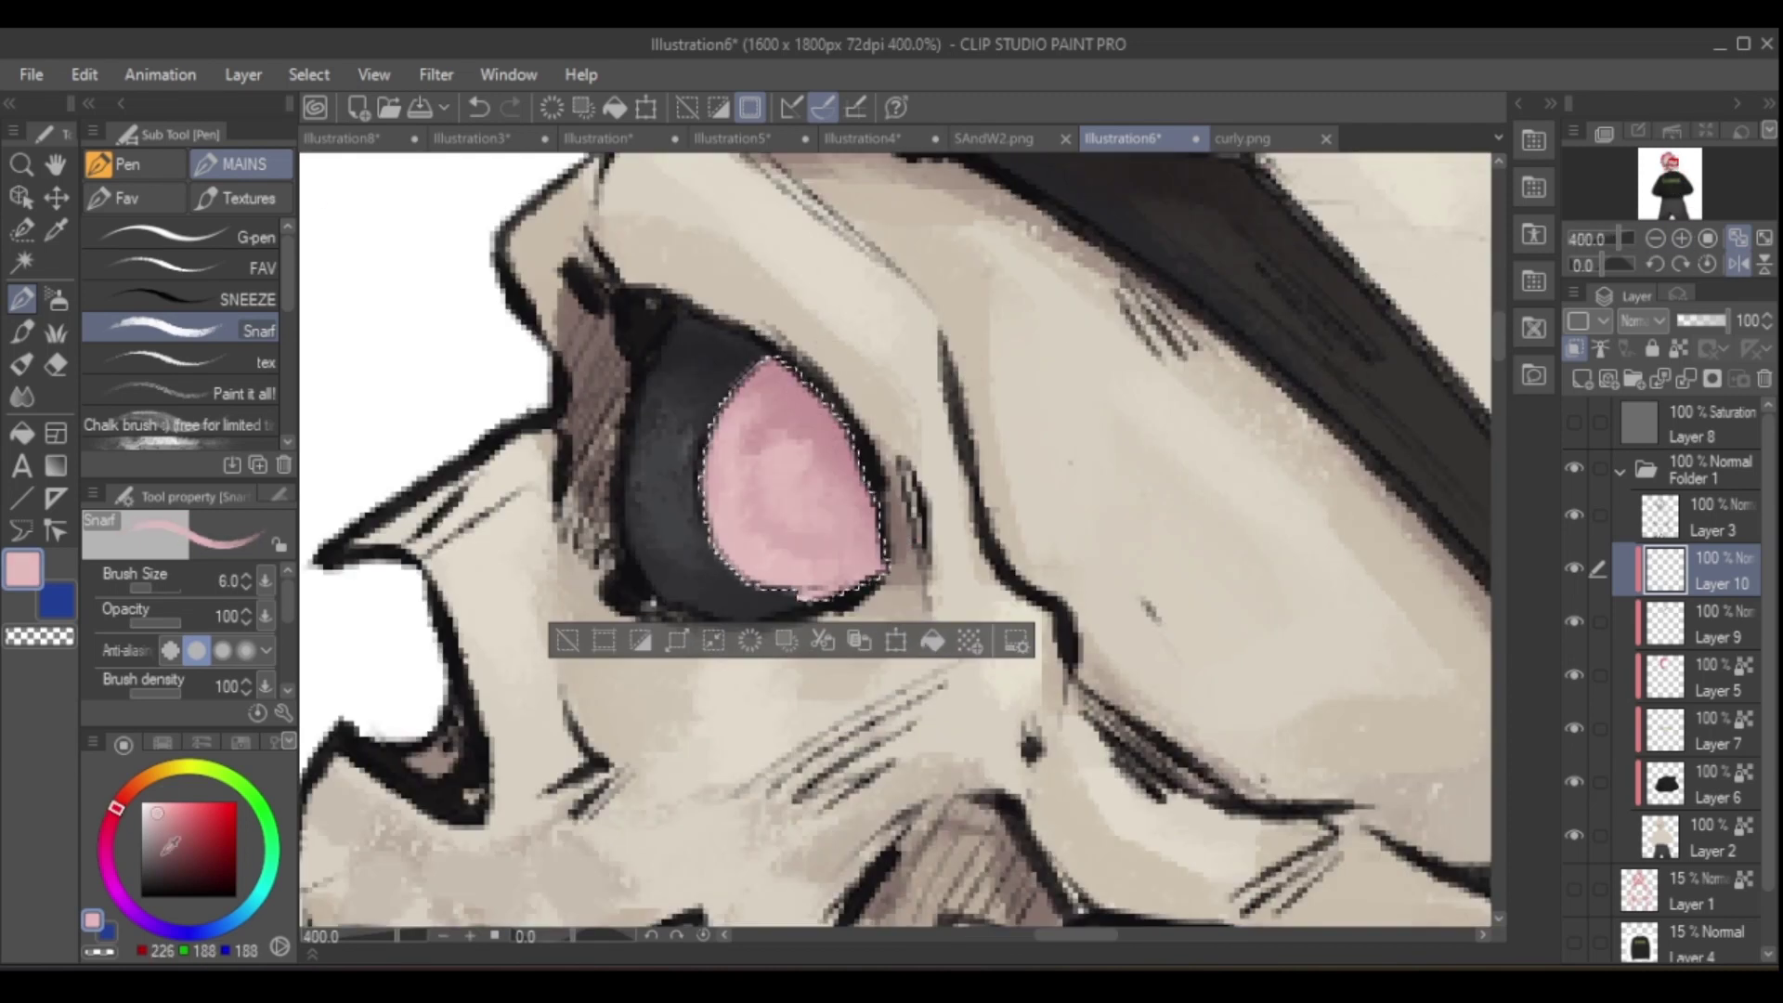
{"action": "key", "text": "h"}
{"action": "left_click", "coordinate": [932, 482], "text": "alt"}
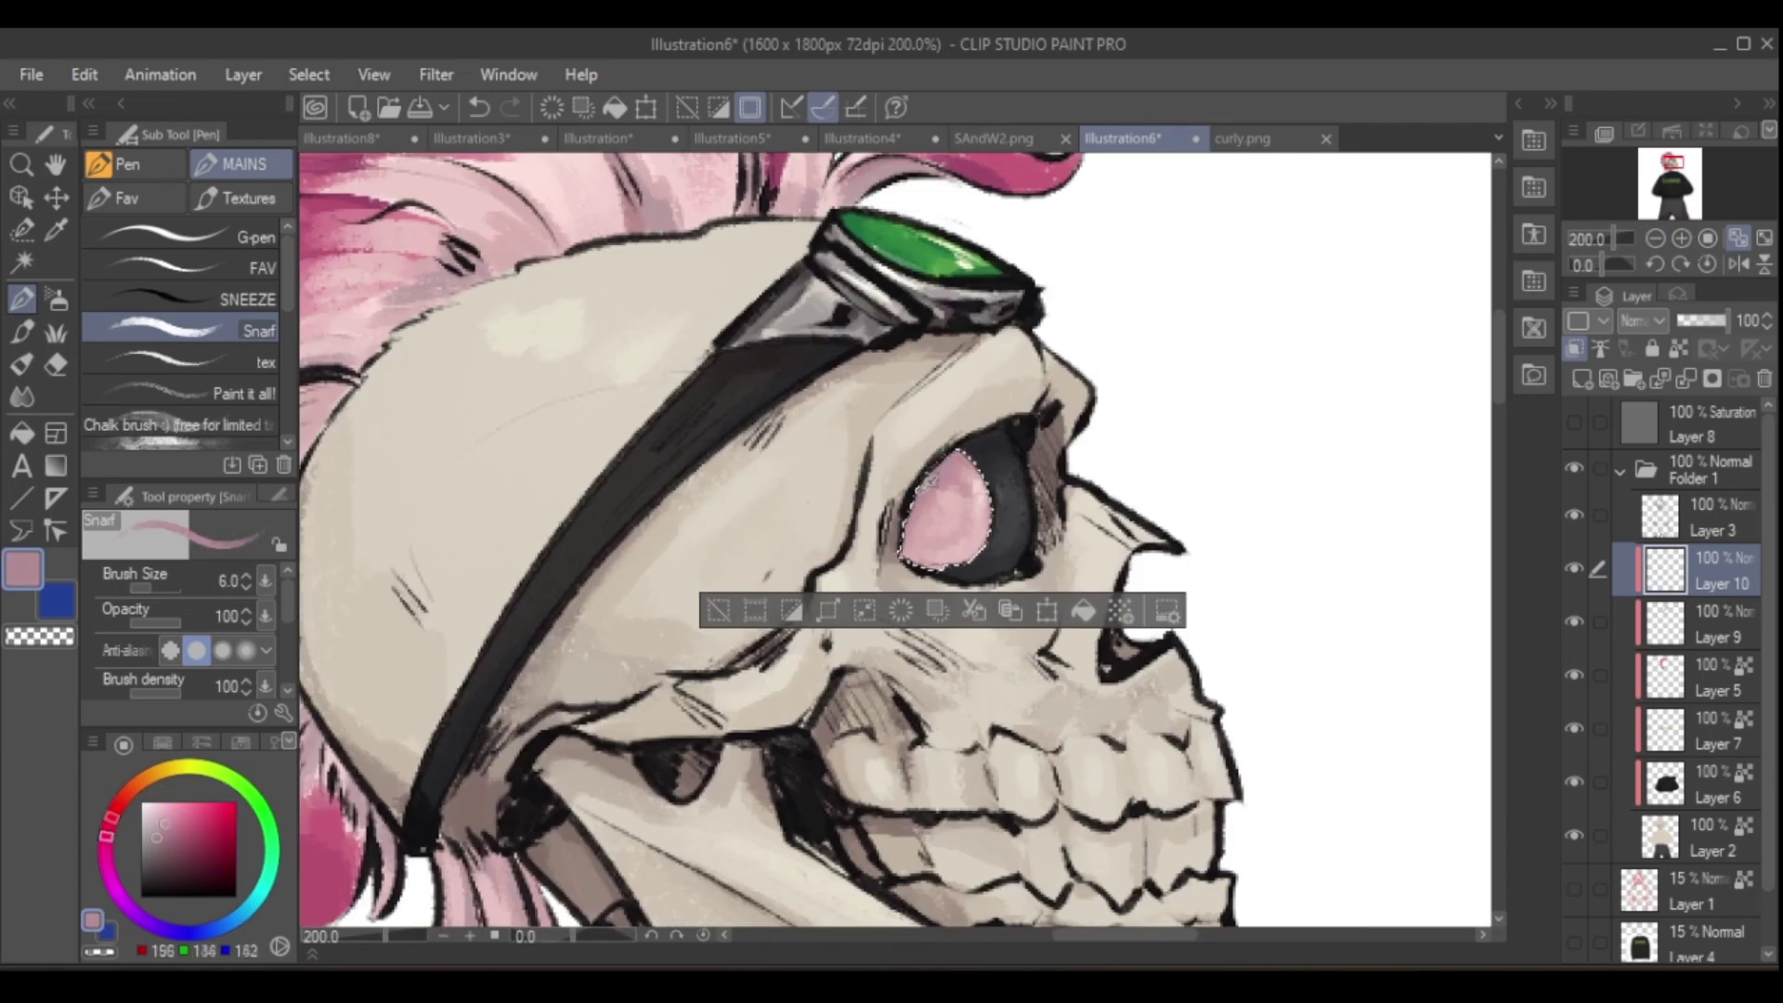
{"action": "key", "text": "h"}
{"action": "scroll", "coordinate": [932, 482], "scroll_direction": "up", "scroll_amount": 3}
- Draw a crimson cross over the pink pupil using the SNEEZE brush at size 15
{"action": "left_click", "coordinate": [247, 299]}
{"action": "left_click_drag", "start_coordinate": [629, 350], "coordinate": [776, 430]}
{"action": "left_click_drag", "start_coordinate": [1620, 239], "coordinate": [1651, 237]}
{"action": "left_click", "coordinate": [1706, 239]}
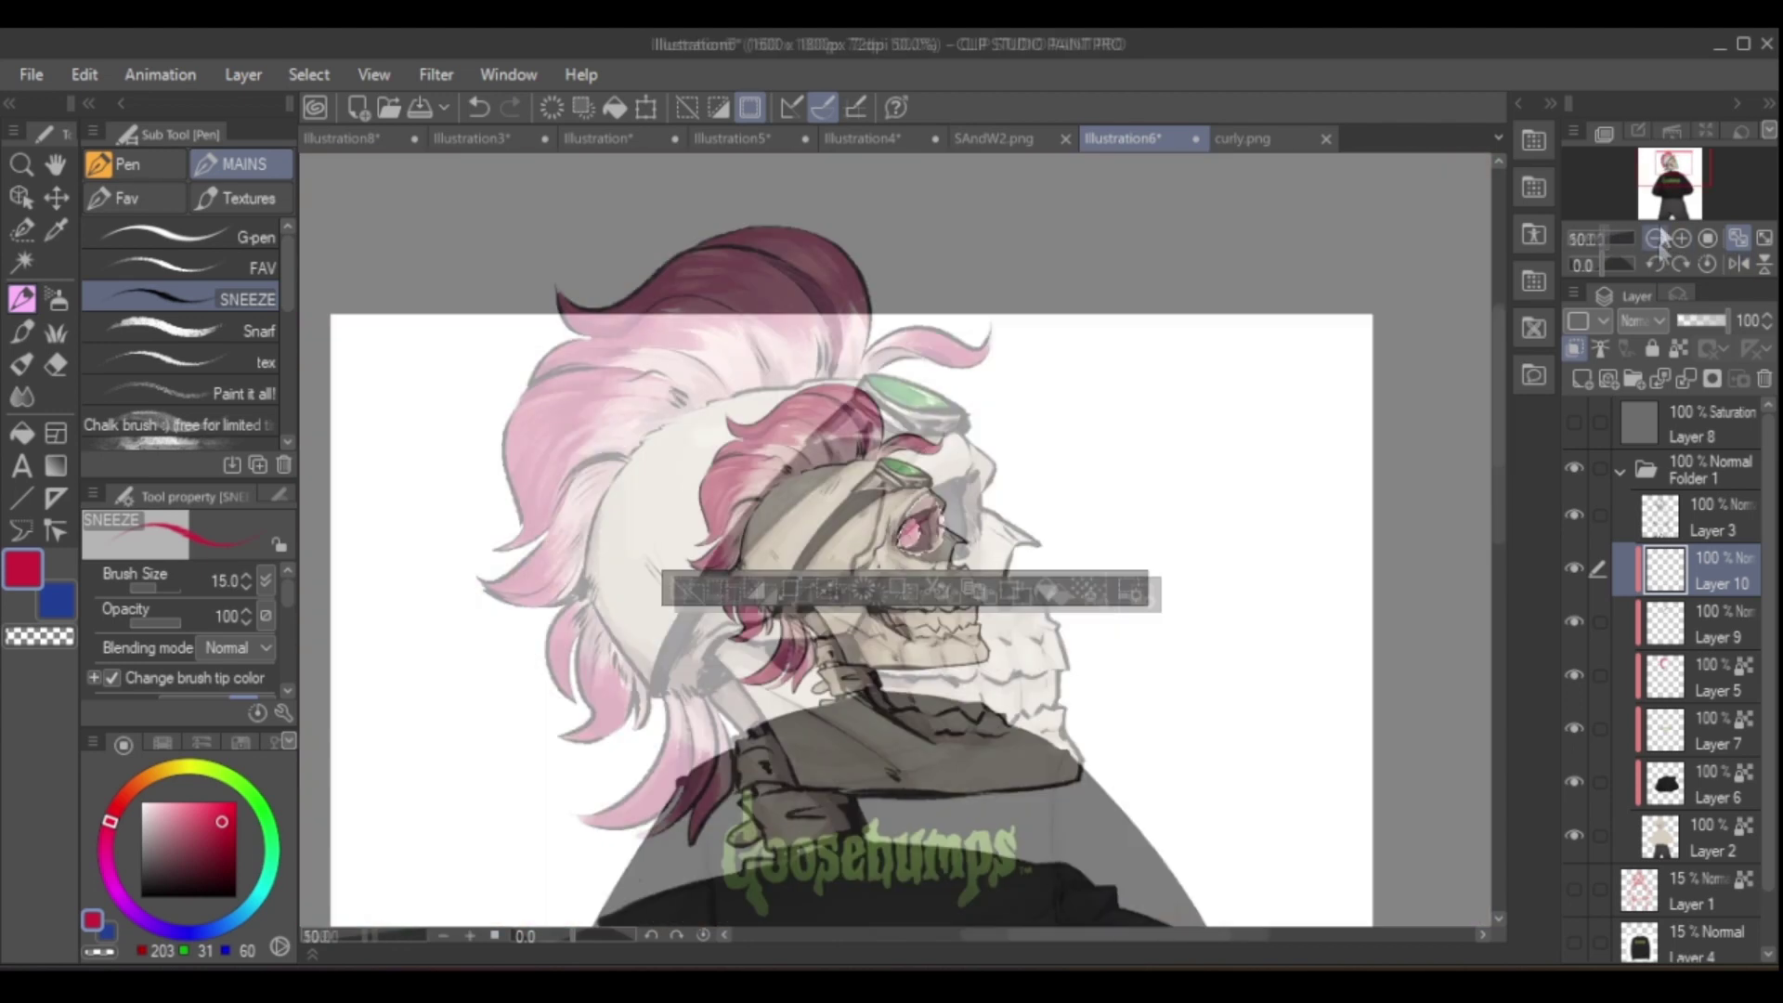
{"action": "key", "text": "h"}
{"action": "key", "text": "ctrl+z"}
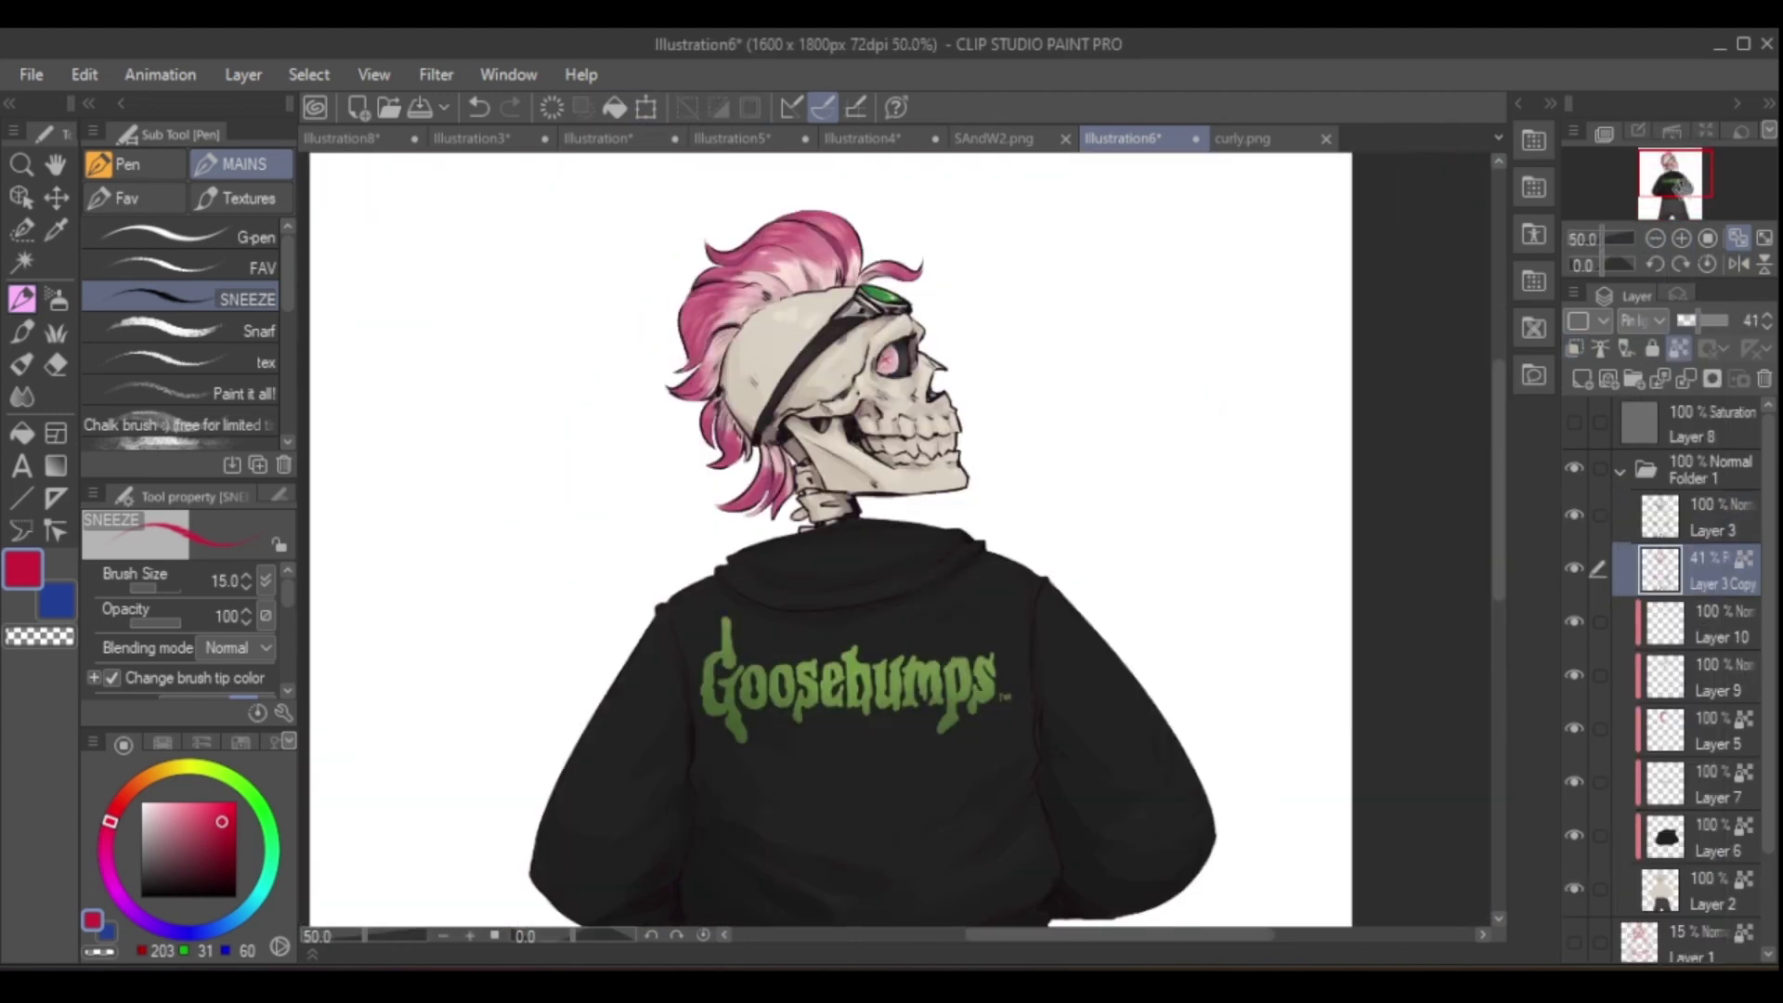
- Put a dark navy background behind the figure and refine the jacket on Layer 6 with dark greys using the G-pen at size 12
{"action": "left_click", "coordinate": [1620, 470]}
{"action": "left_click_drag", "start_coordinate": [1675, 186], "coordinate": [1675, 234]}
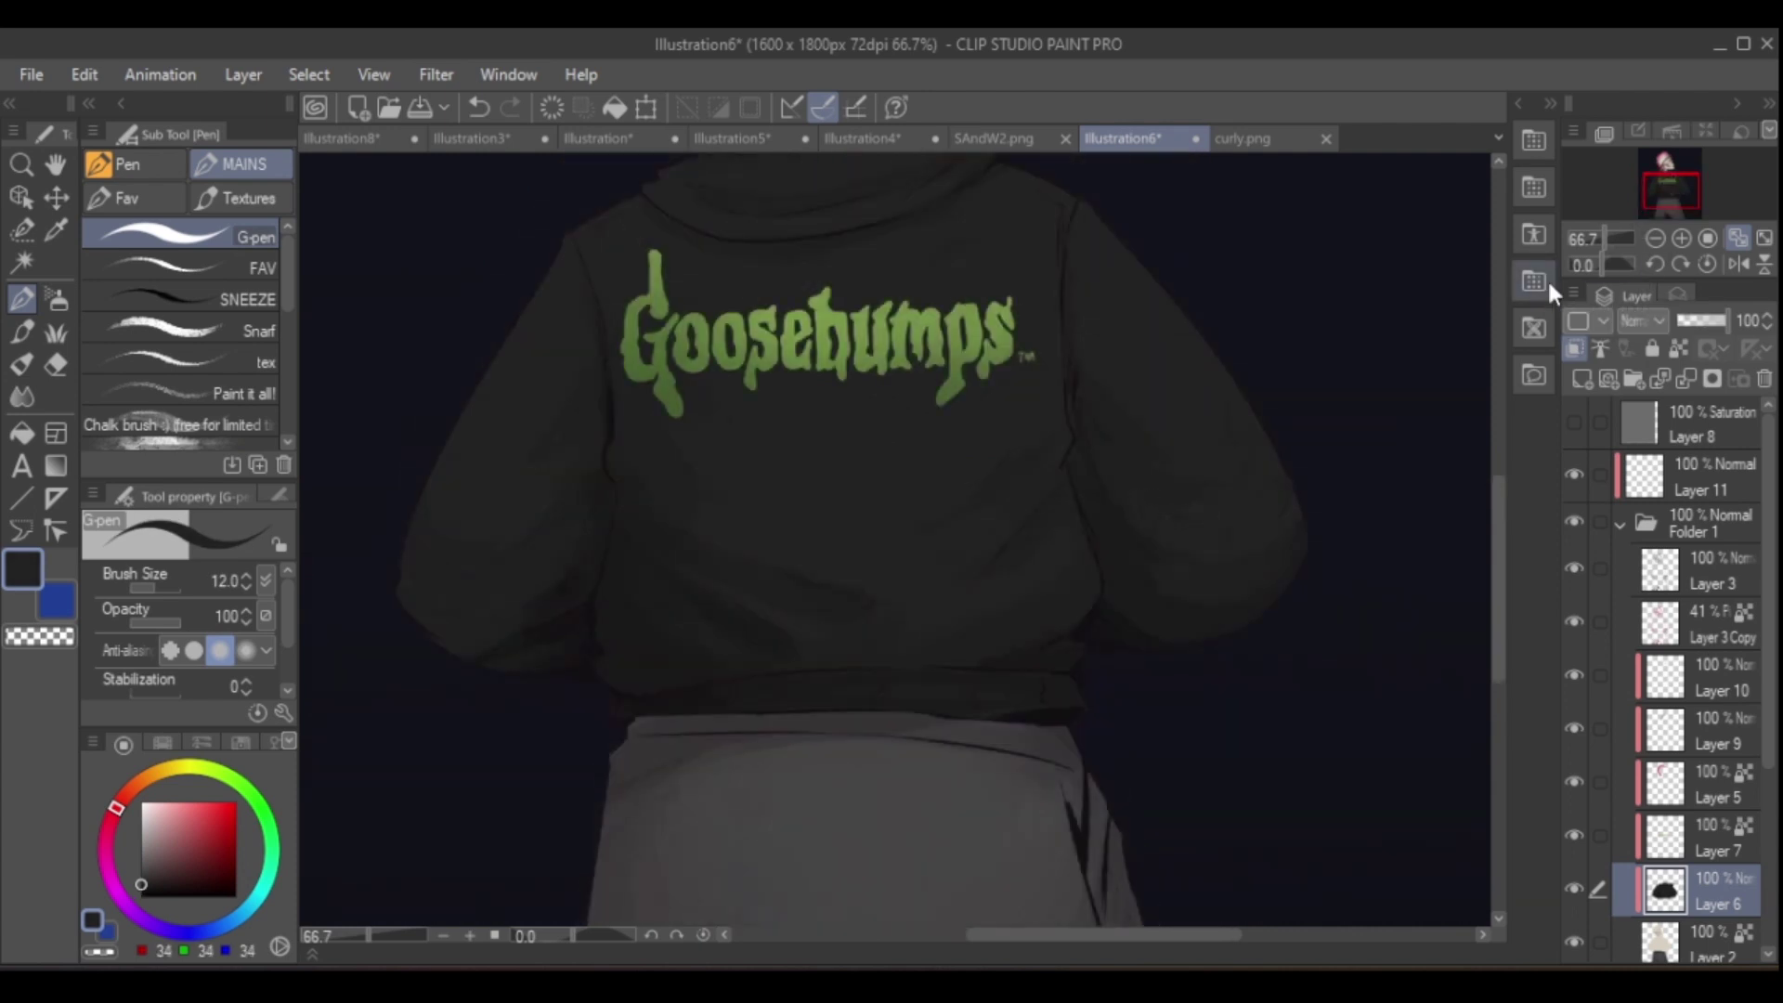
{"action": "key", "text": "h"}
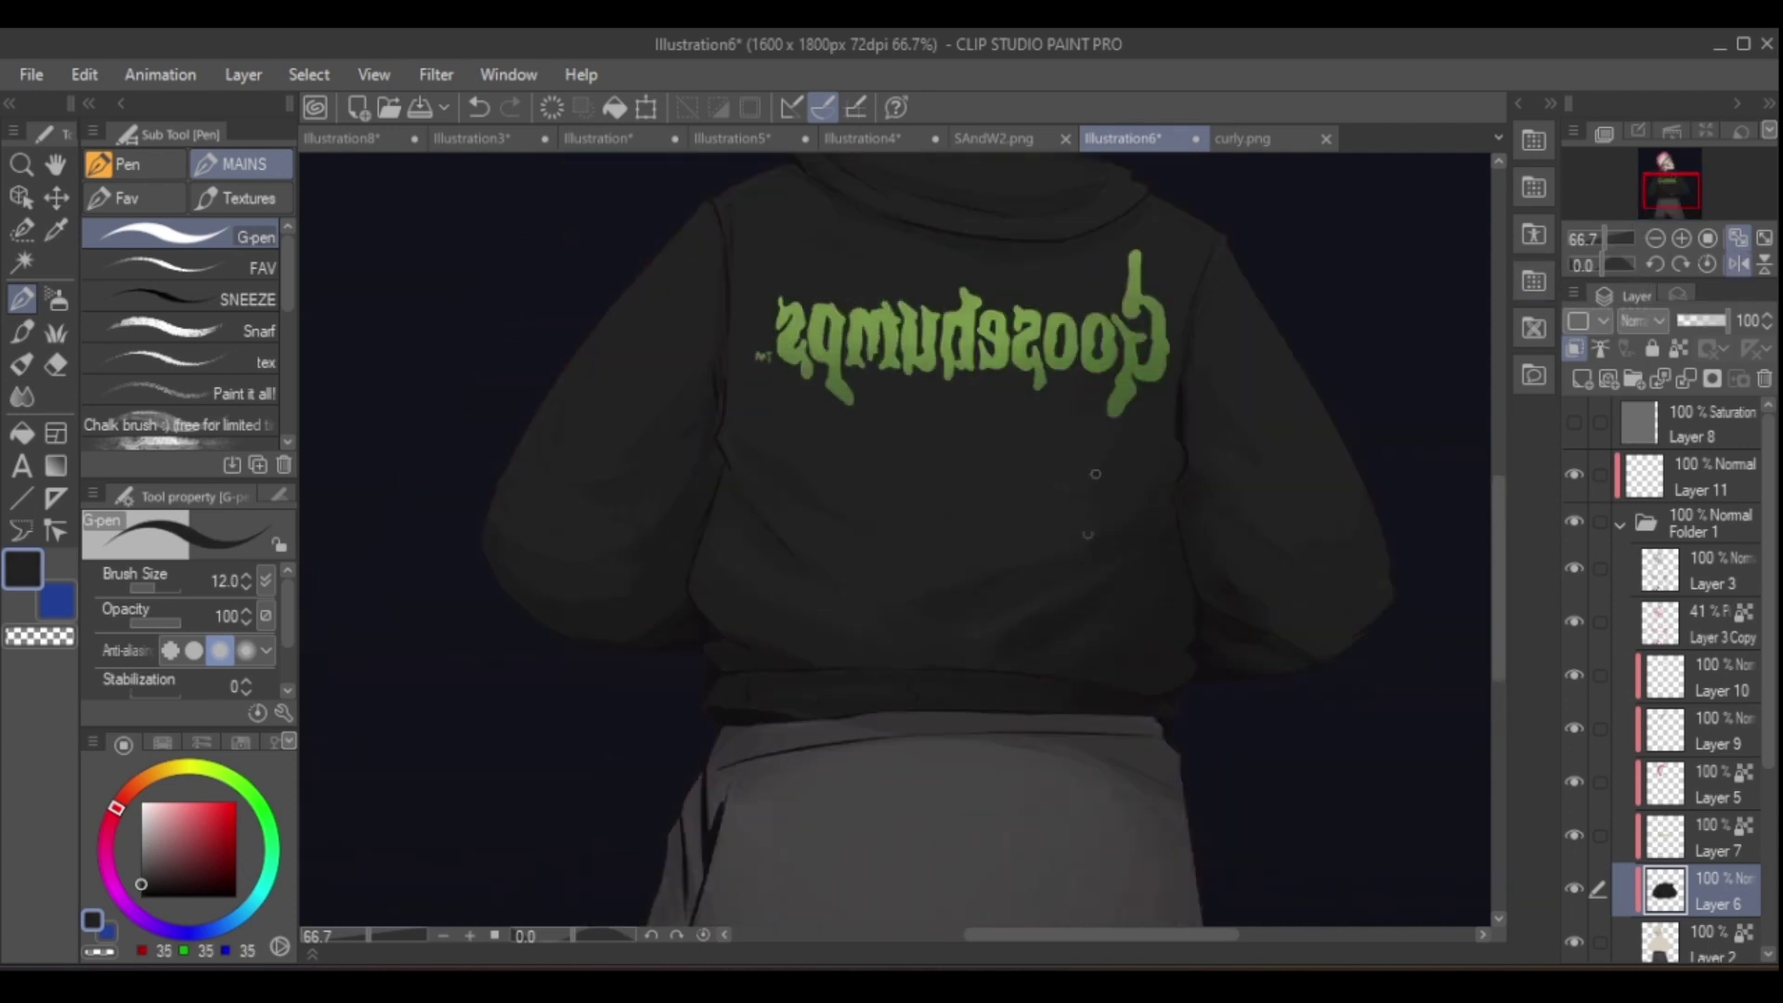
{"action": "key", "text": "h"}
{"action": "key", "text": "b"}
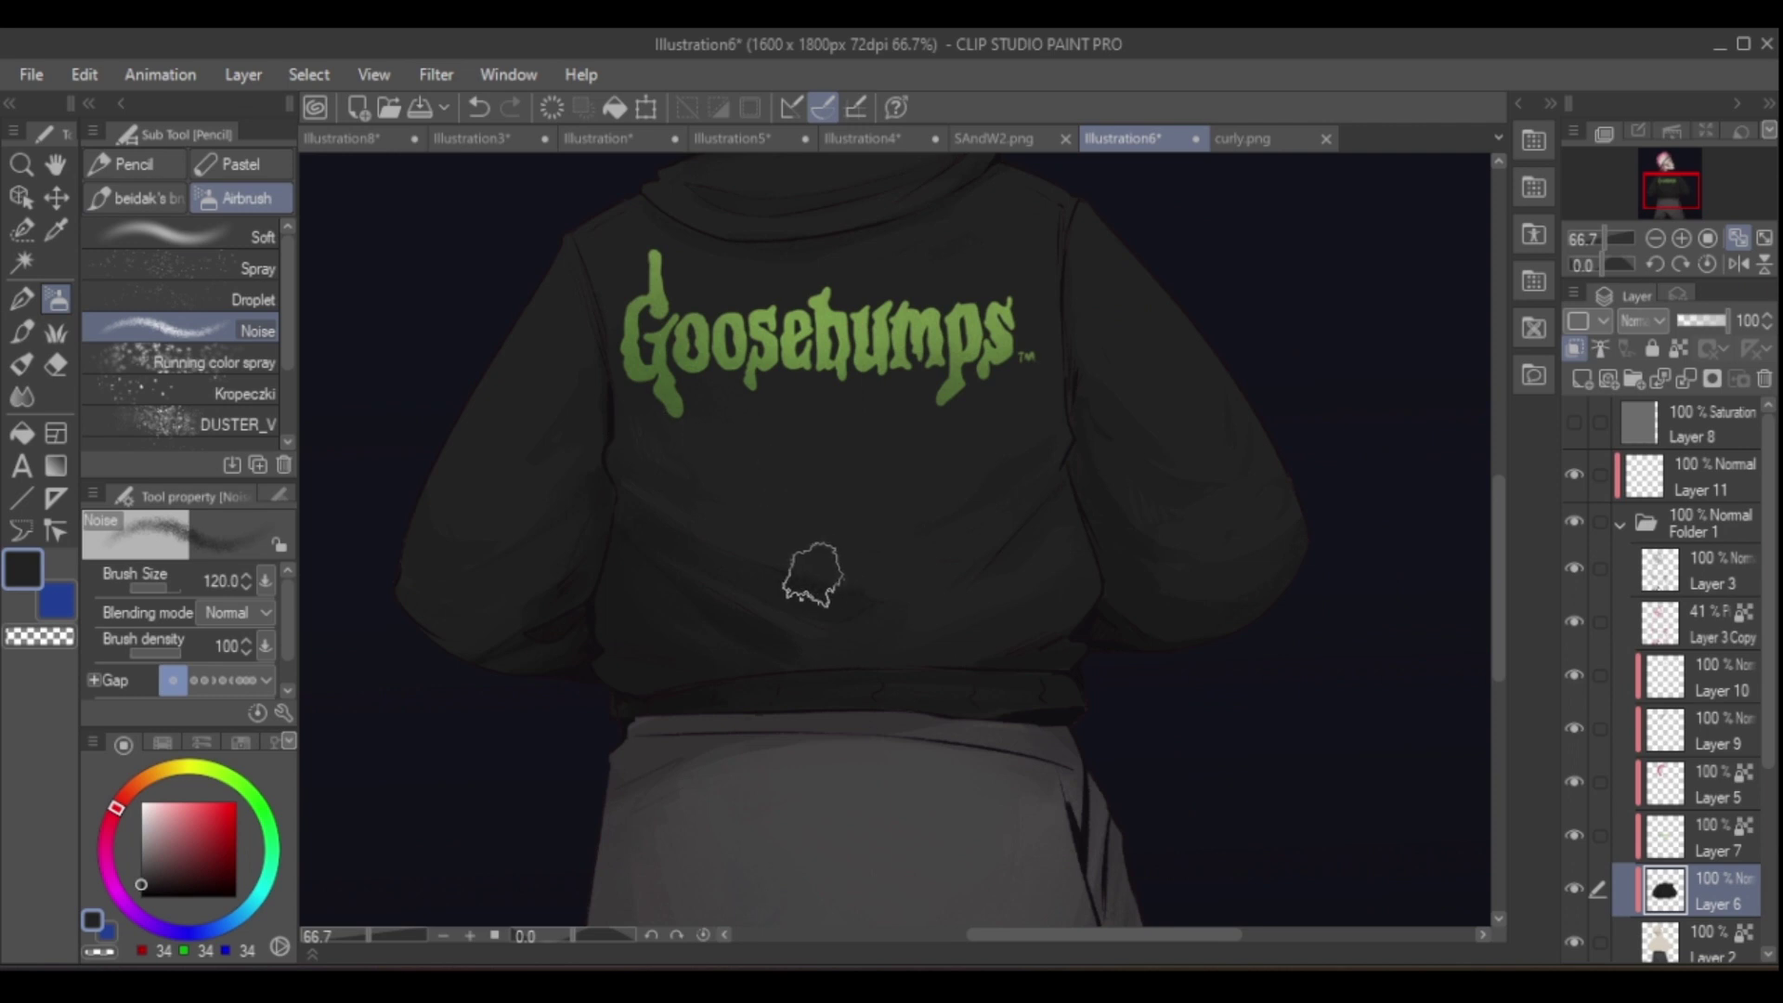
{"action": "scroll", "coordinate": [1035, 431], "scroll_direction": "down", "scroll_amount": 2}
{"action": "scroll", "coordinate": [856, 610], "scroll_direction": "up", "scroll_amount": 3}
{"action": "key", "text": "p"}
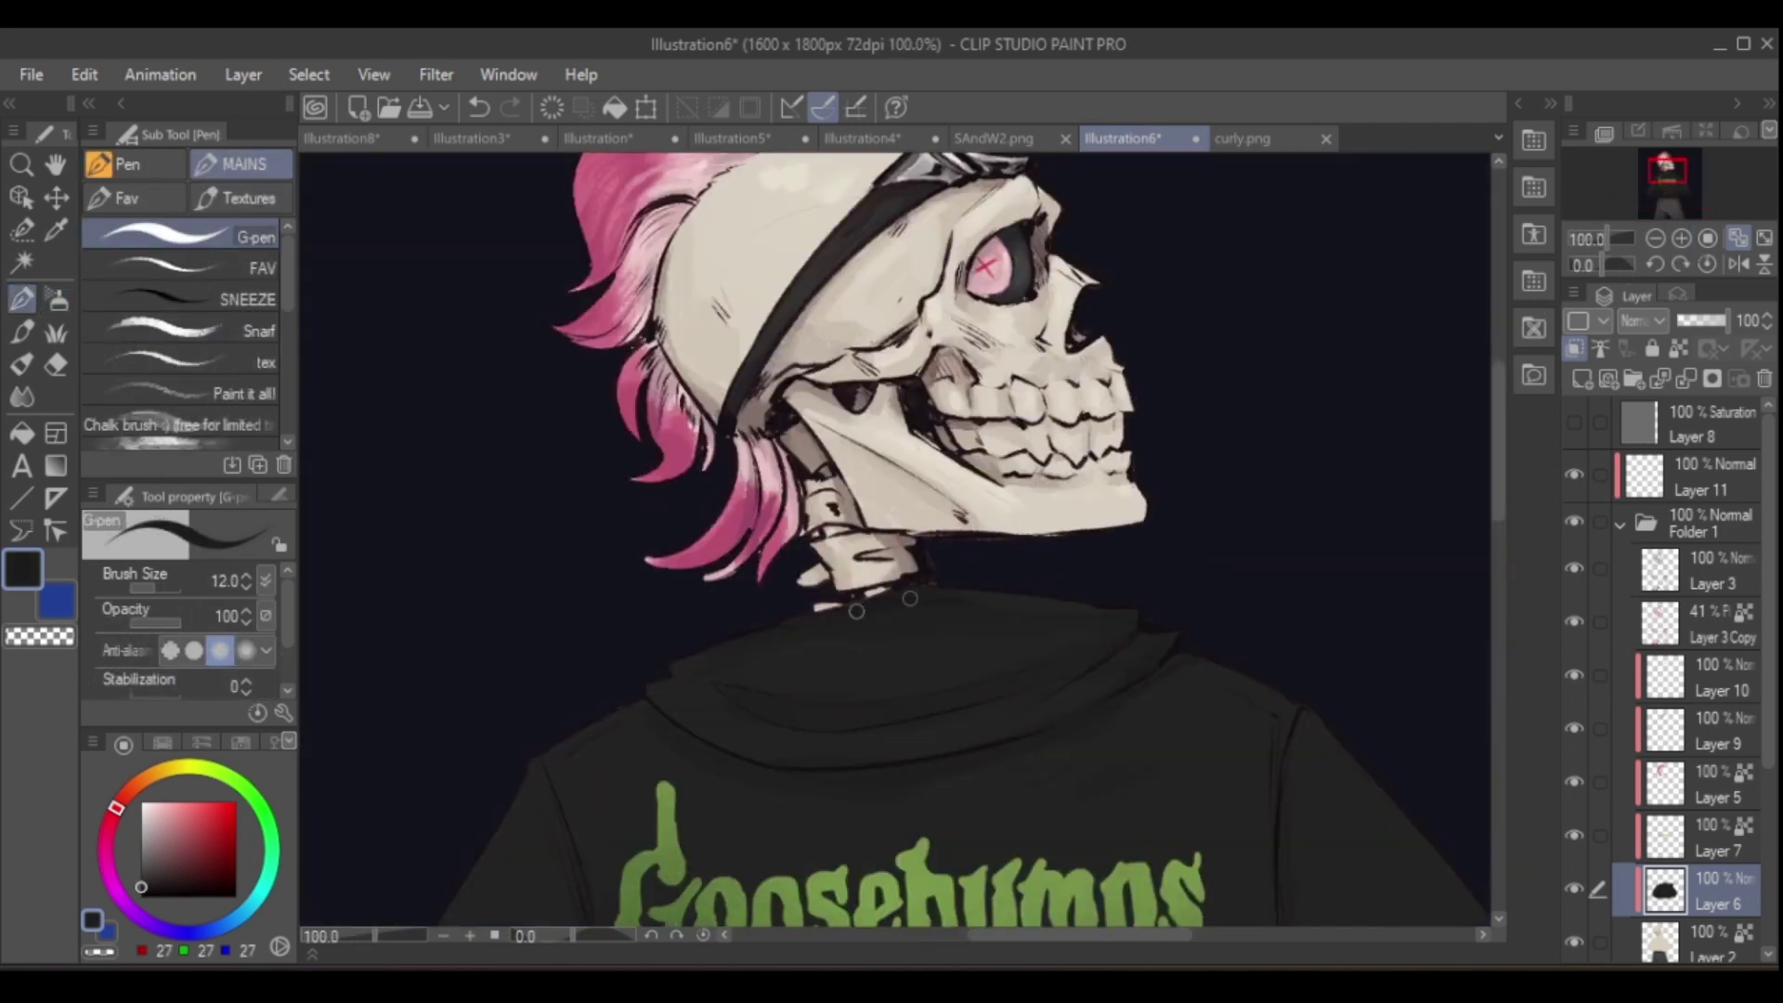
- Touch up the neck and jaw area with sampled bone and grey-brown colours using the G-pen at size 12, continuing on Layer 2
{"action": "left_click", "coordinate": [958, 534], "text": "alt"}
{"action": "scroll", "coordinate": [958, 534], "scroll_direction": "up", "scroll_amount": 2}
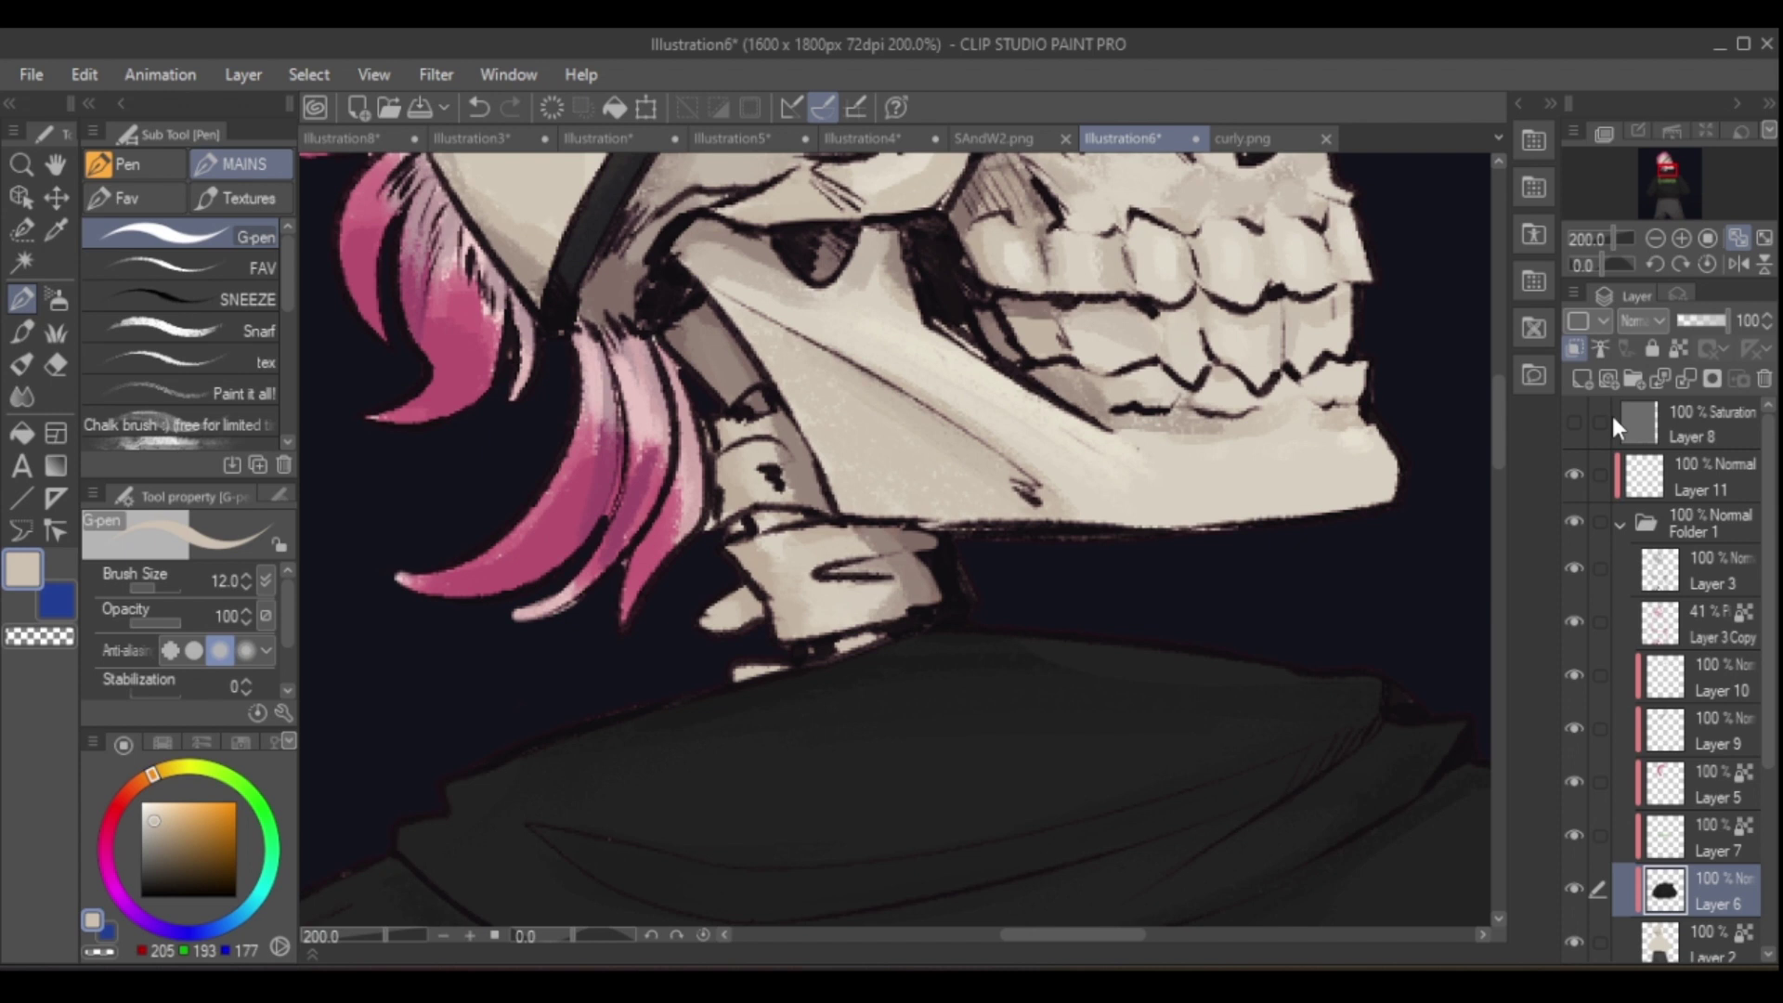
{"action": "scroll", "coordinate": [1650, 180], "scroll_direction": "down", "scroll_amount": 1}
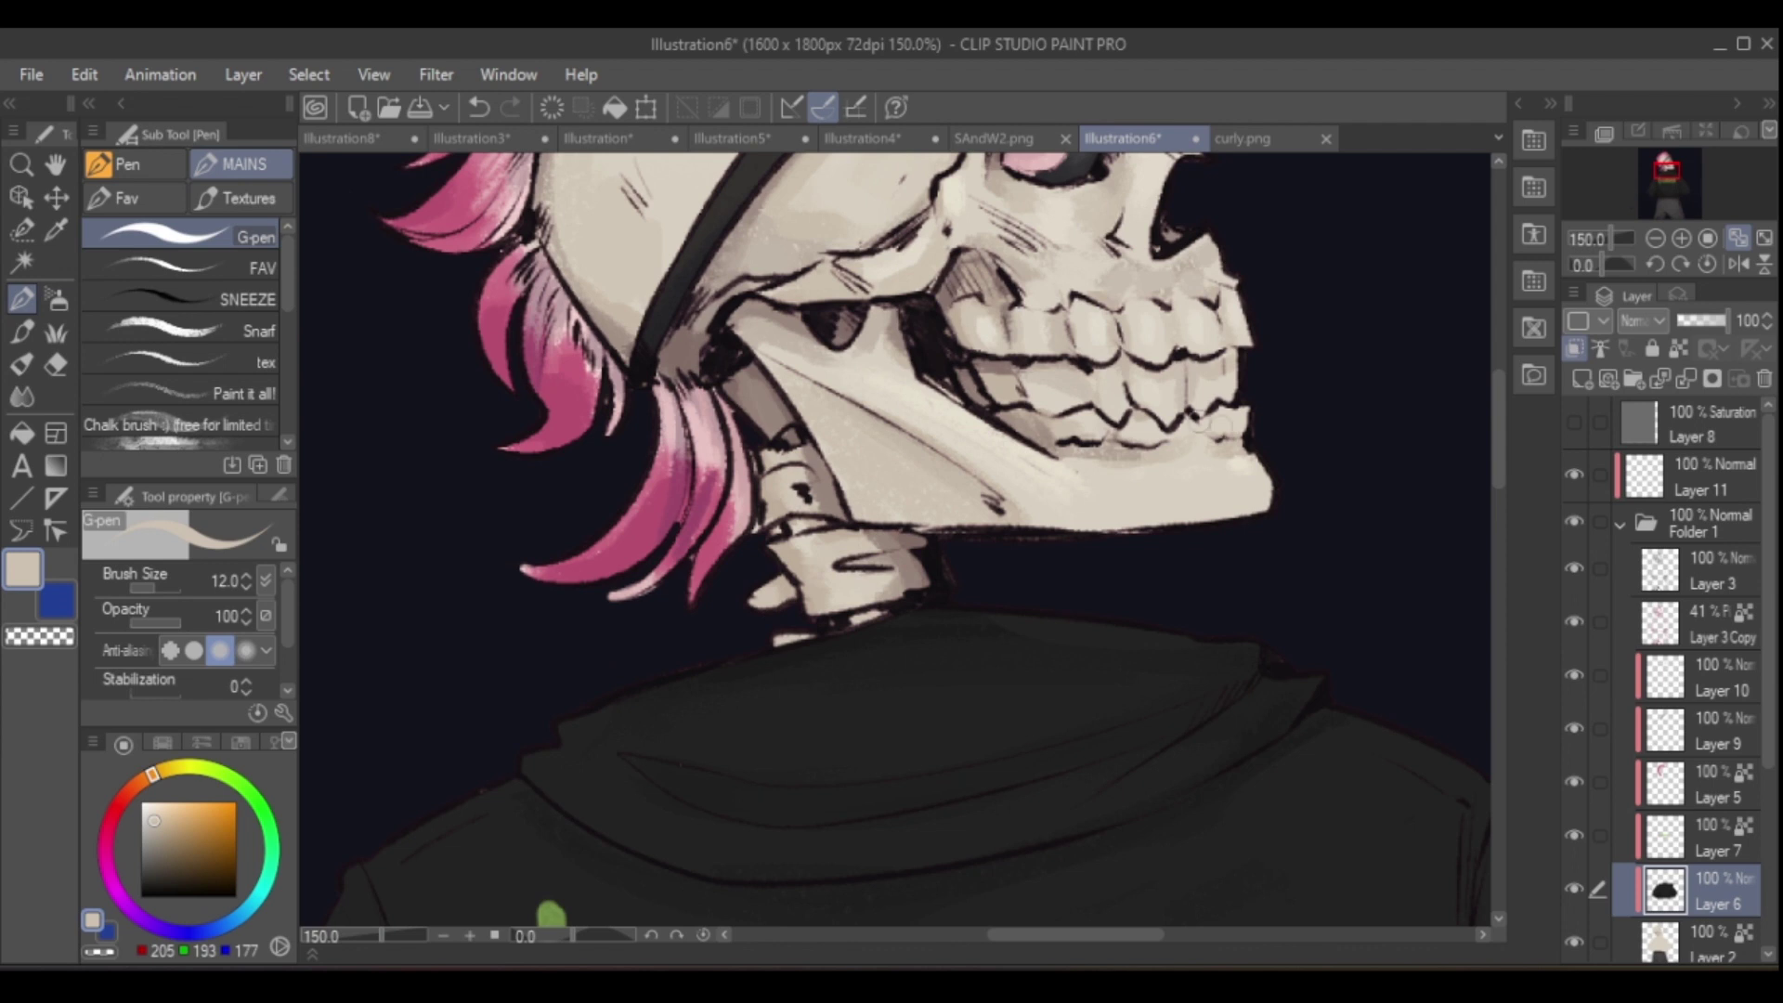
{"action": "left_click", "coordinate": [966, 295], "text": "alt"}
{"action": "left_click", "coordinate": [966, 296], "text": "ctrl+shift"}
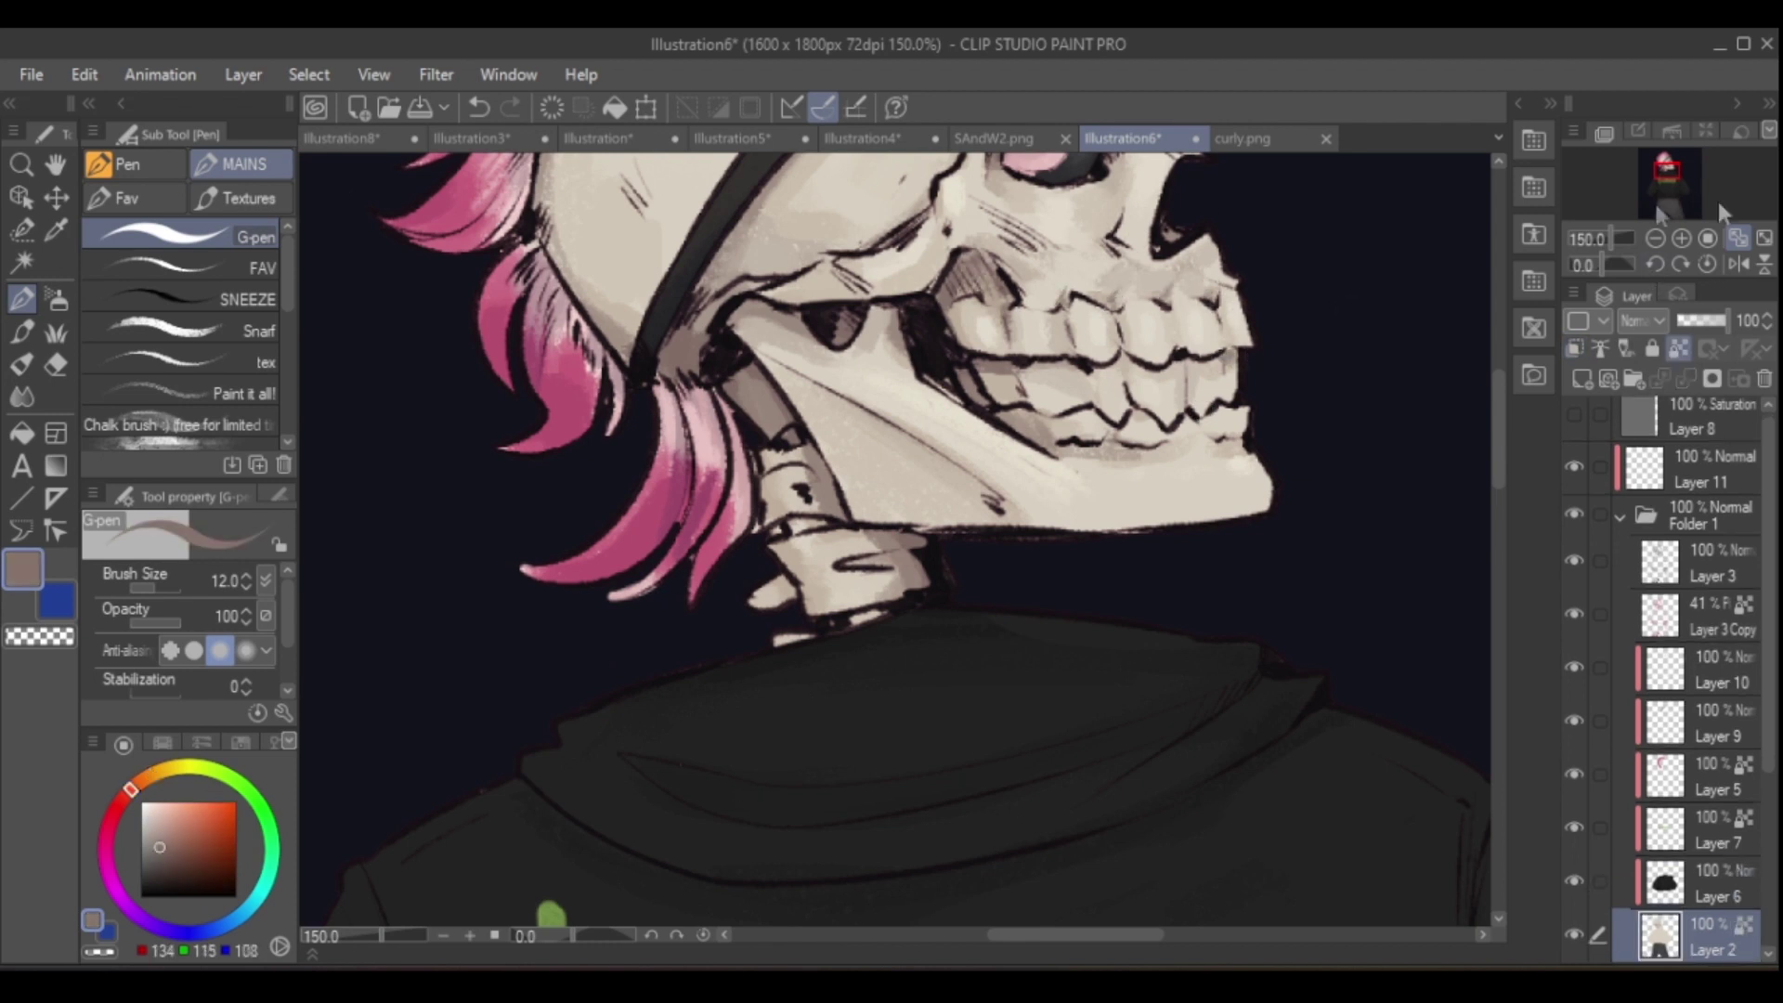
{"action": "left_click", "coordinate": [1739, 264]}
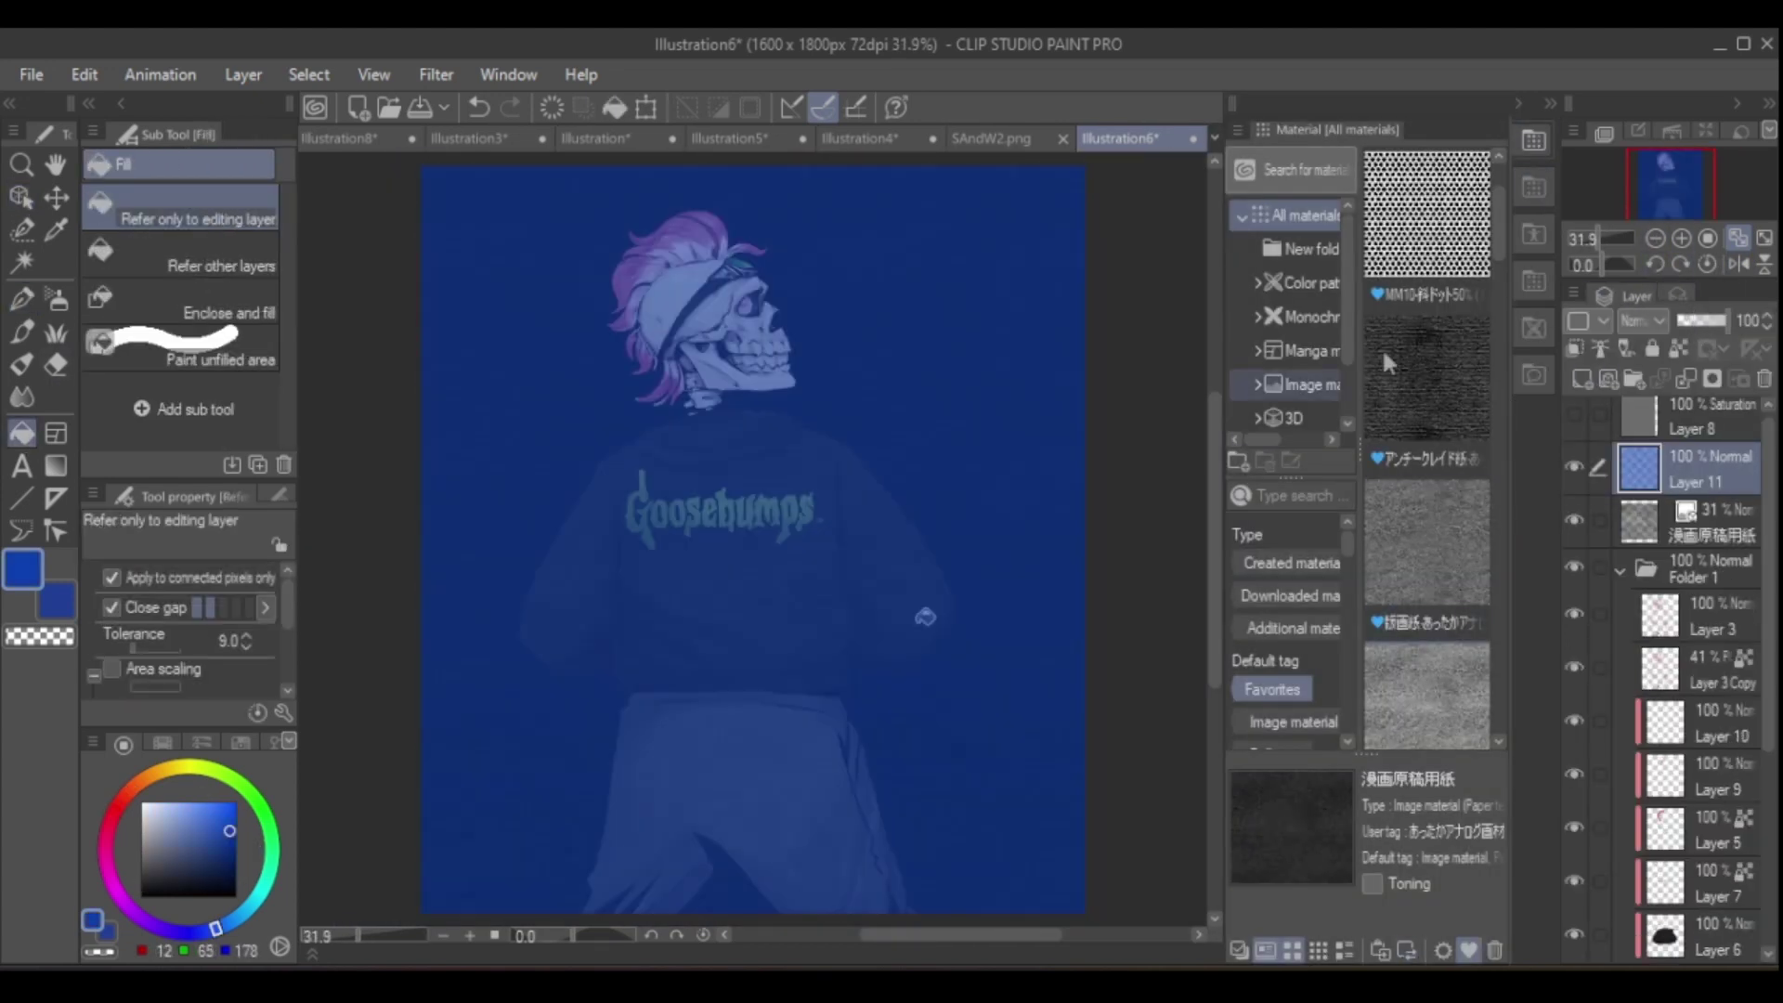
- Set the blue-filled Layer 11 above the paper texture to Saturation blending at 5% opacity
{"action": "left_click", "coordinate": [1640, 320]}
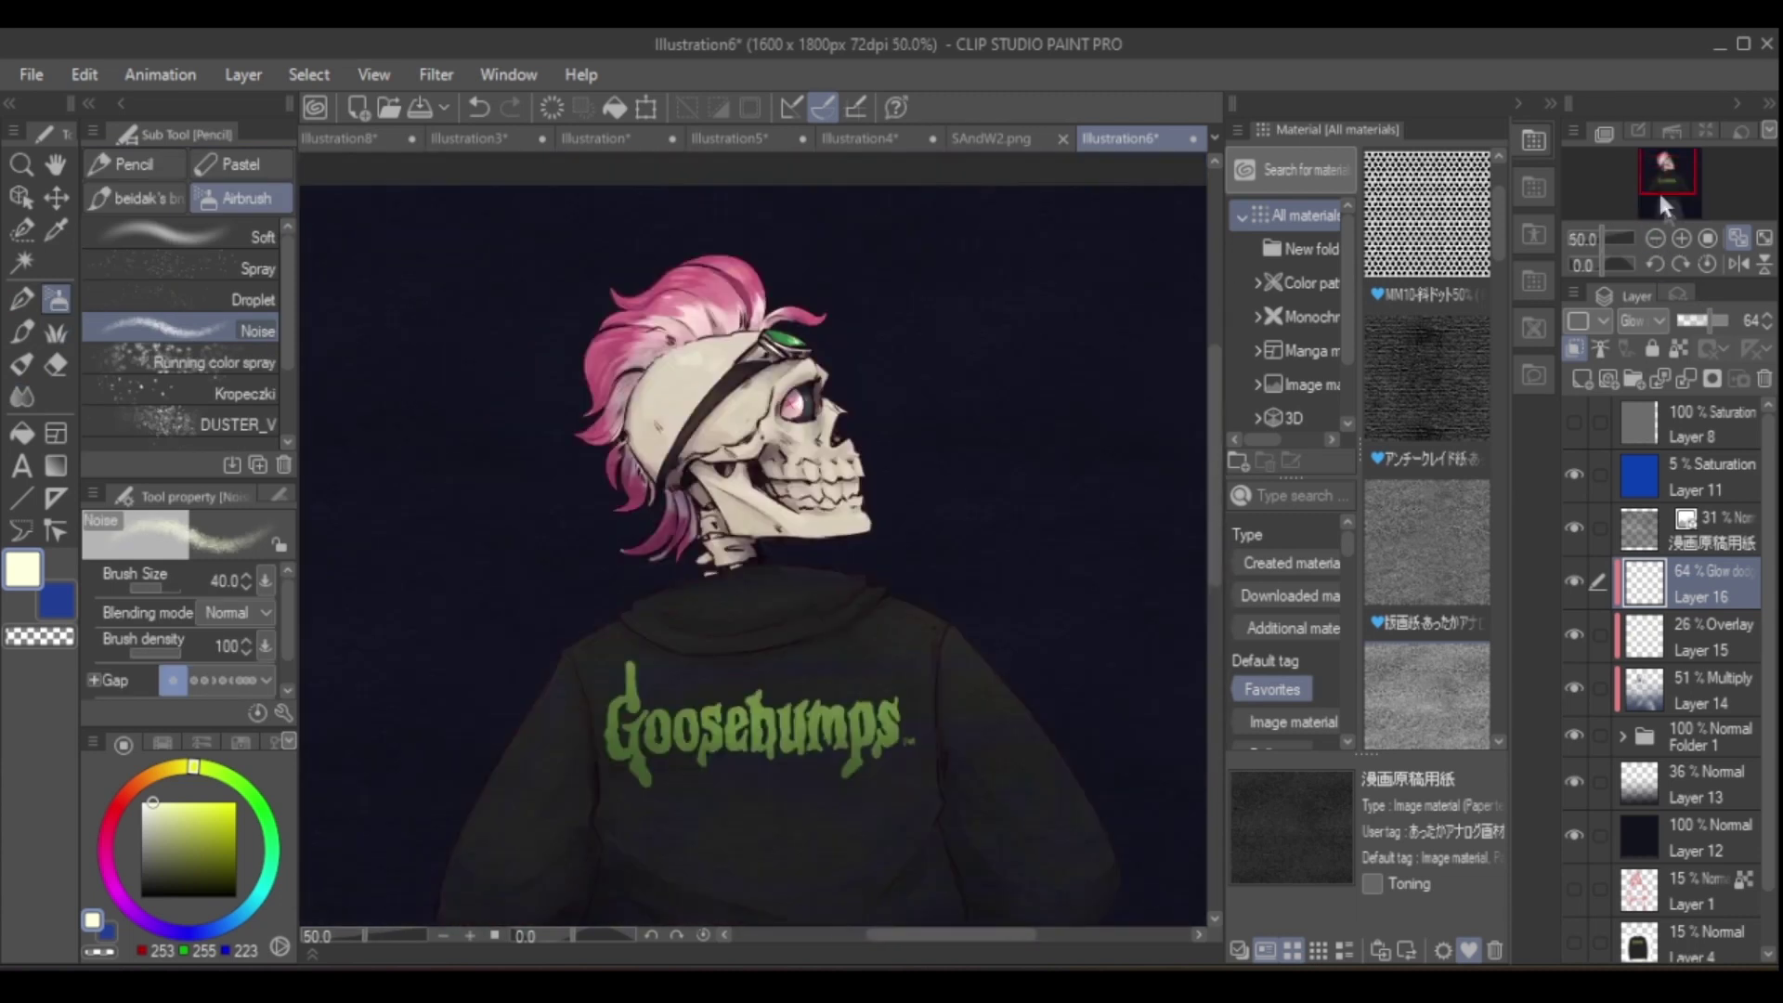
{"action": "left_click_drag", "start_coordinate": [1658, 189], "coordinate": [1651, 188]}
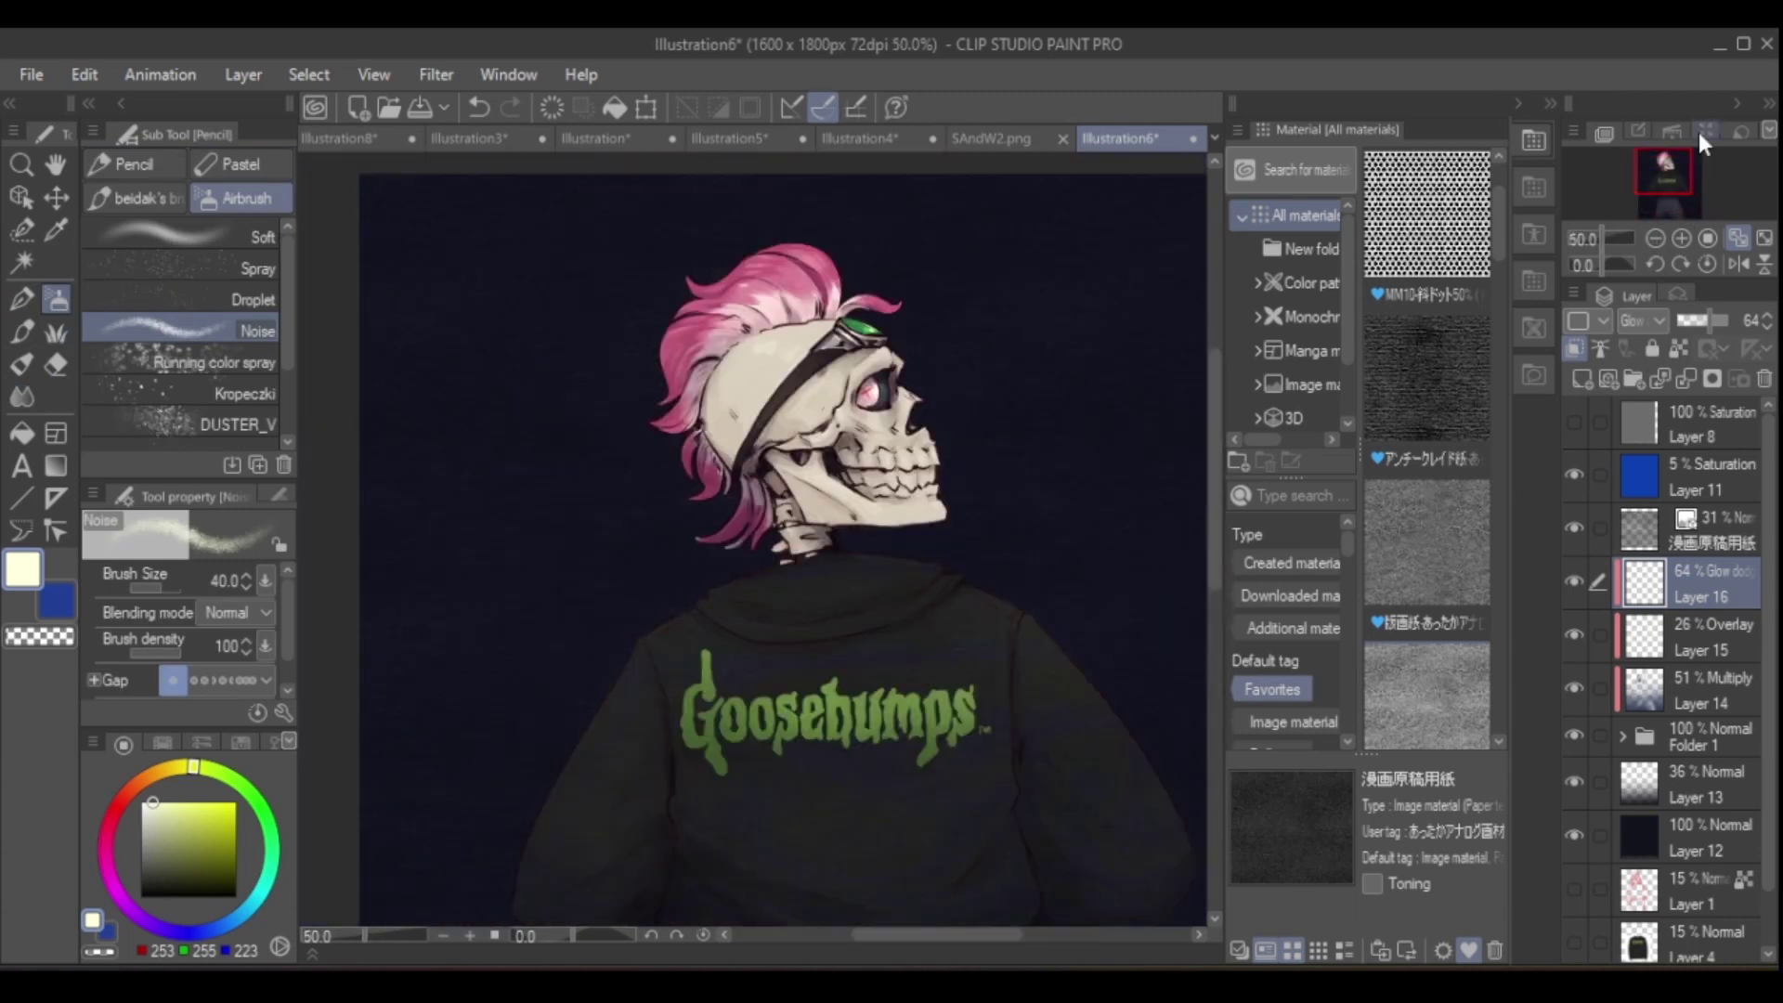